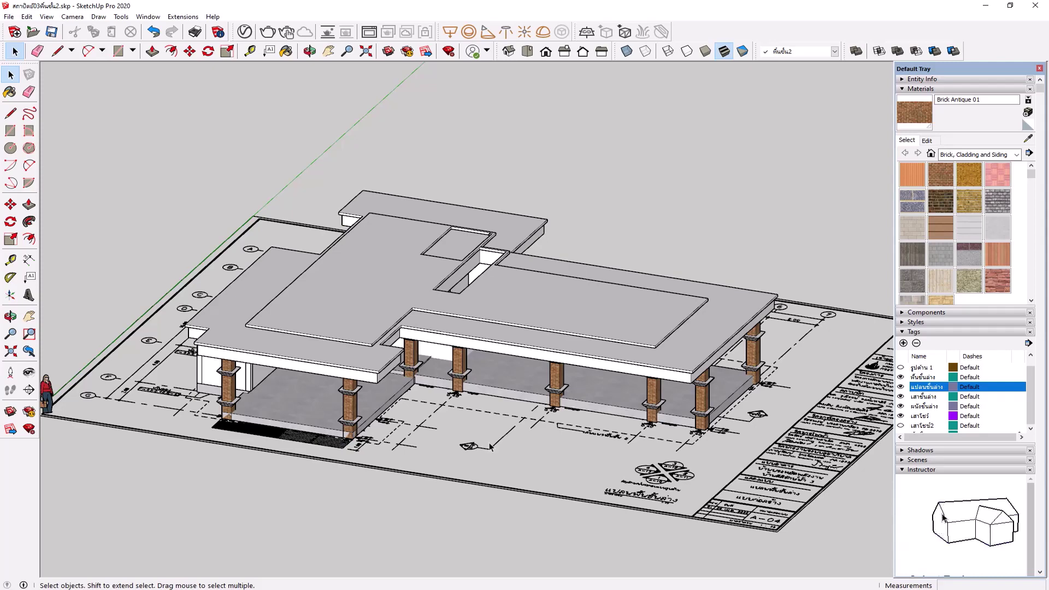
Orbit and zoom around the house model and slab above the ground-floor plan sheet
{"action": "key", "text": "o"}
{"action": "left_click_drag", "start_coordinate": [468, 375], "coordinate": [541, 306]}
{"action": "key", "text": "space"}
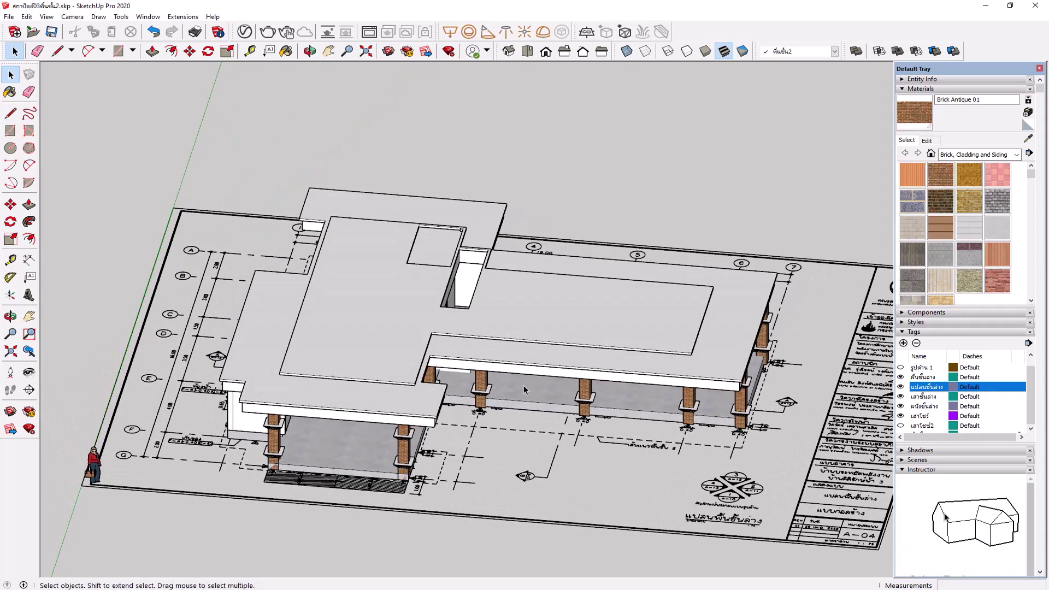
{"action": "scroll", "coordinate": [549, 291], "scroll_direction": "up", "scroll_amount": 3}
{"action": "scroll", "coordinate": [547, 287], "scroll_direction": "down", "scroll_amount": 3}
{"action": "middle_click_drag", "start_coordinate": [497, 399], "coordinate": [536, 346]}
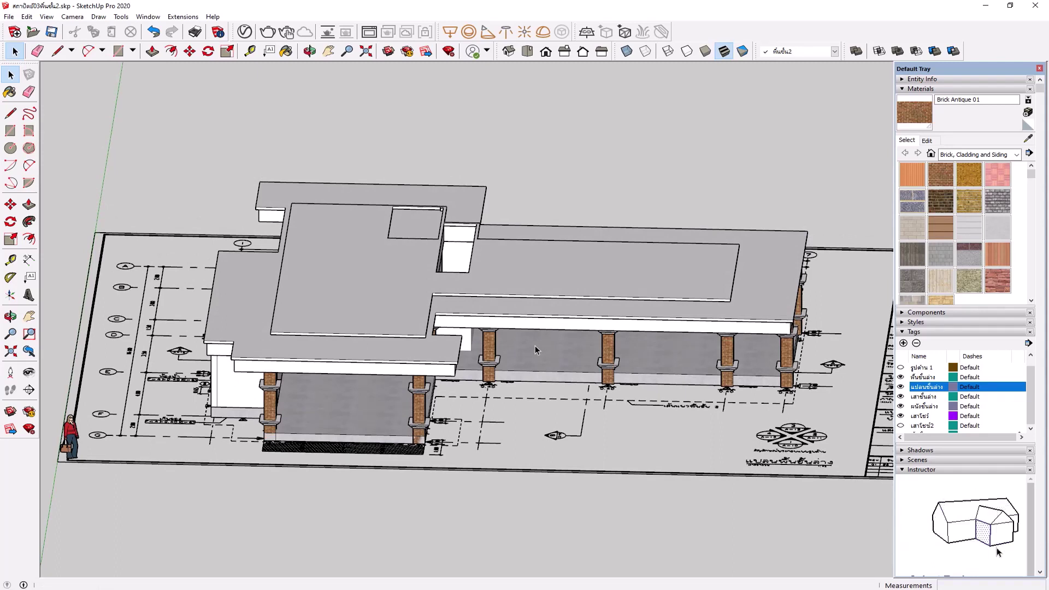
{"action": "scroll", "coordinate": [564, 295], "scroll_direction": "up", "scroll_amount": 1}
{"action": "scroll", "coordinate": [564, 298], "scroll_direction": "up", "scroll_amount": 1}
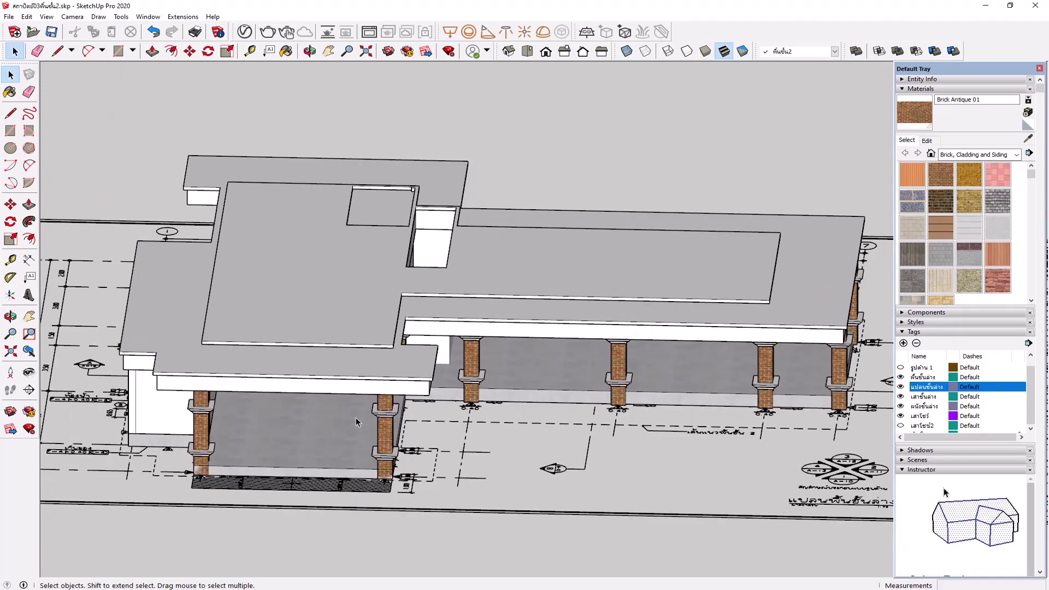
{"action": "scroll", "coordinate": [390, 436], "scroll_direction": "down", "scroll_amount": 1}
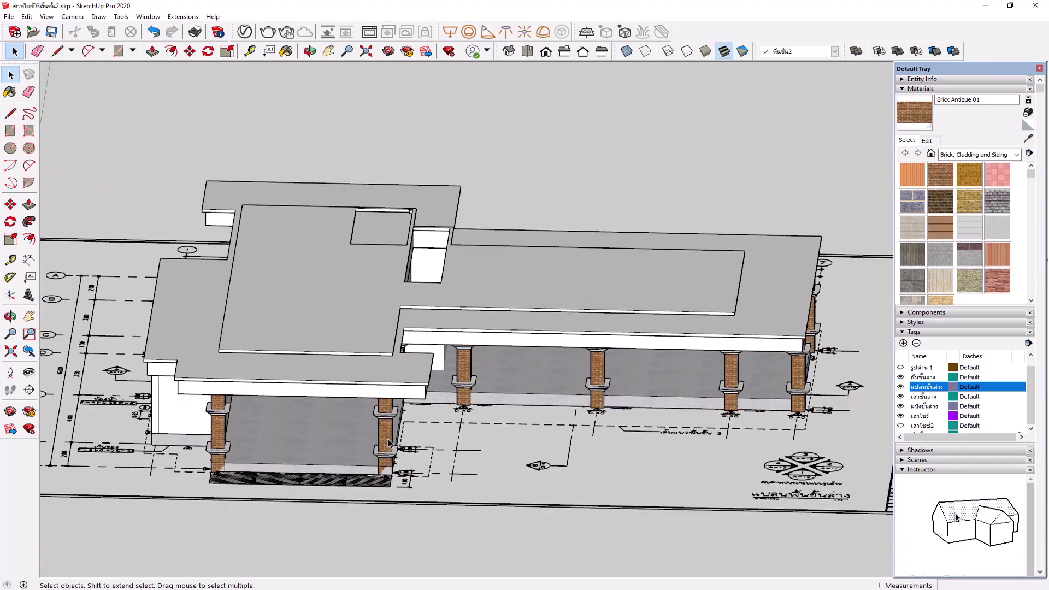
Switch to the Top standard view and zoom out over the whole model
{"action": "left_click", "coordinate": [529, 51]}
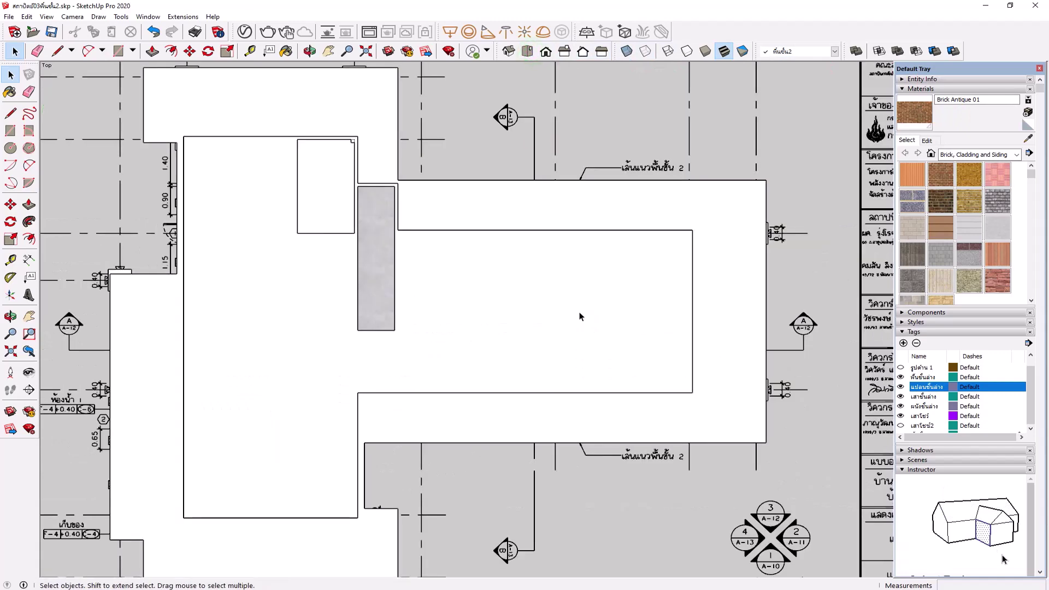
{"action": "scroll", "coordinate": [534, 328], "scroll_direction": "down", "scroll_amount": 1}
{"action": "scroll", "coordinate": [534, 340], "scroll_direction": "down", "scroll_amount": 2}
{"action": "scroll", "coordinate": [534, 415], "scroll_direction": "down", "scroll_amount": 2}
{"action": "scroll", "coordinate": [534, 418], "scroll_direction": "down", "scroll_amount": 1}
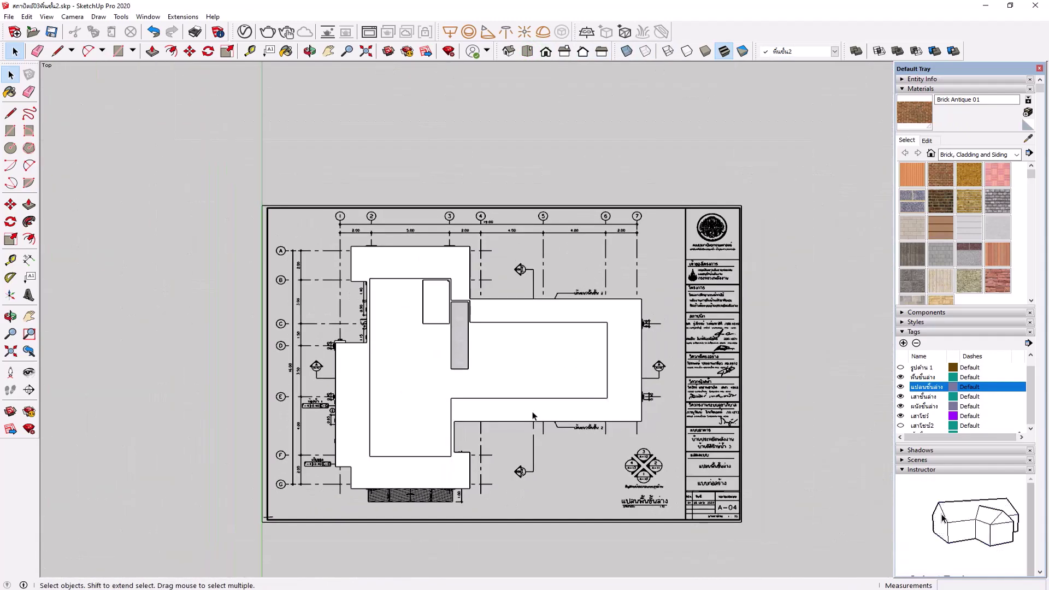
{"action": "scroll", "coordinate": [534, 418], "scroll_direction": "down", "scroll_amount": 1}
{"action": "scroll", "coordinate": [534, 418], "scroll_direction": "down", "scroll_amount": 1}
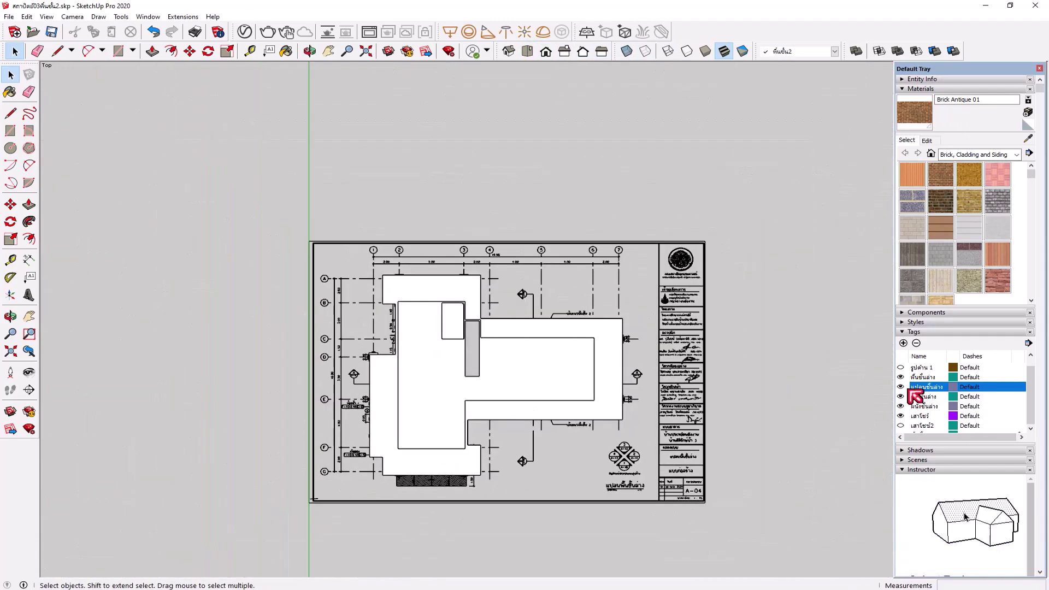
Show the รูปด้าน 1 elevation sheet and zoom in on its +0.55 and +3.35 level marks
{"action": "left_click", "coordinate": [909, 369]}
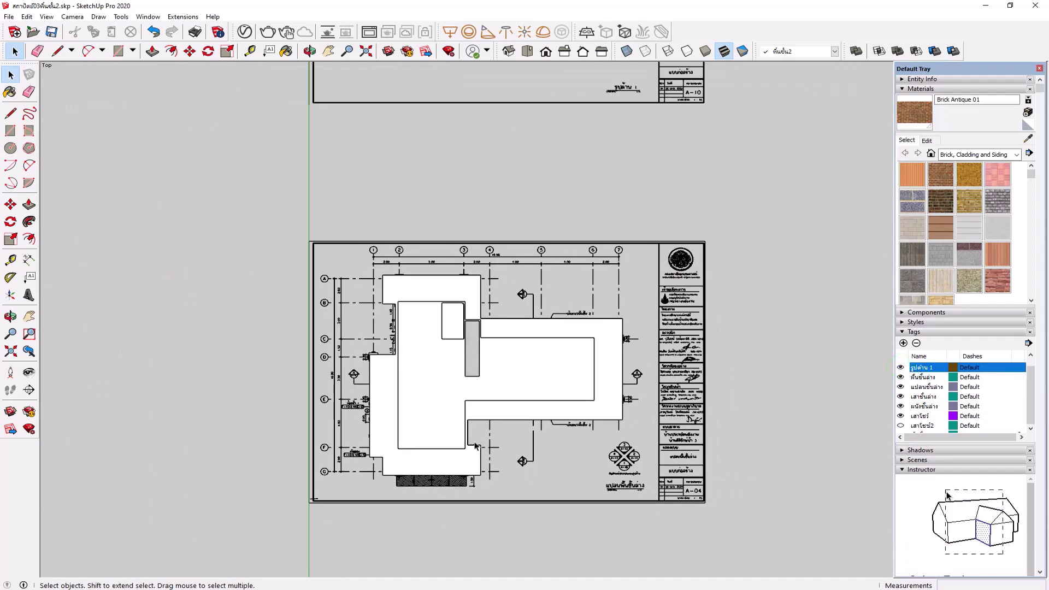
{"action": "scroll", "coordinate": [509, 485], "scroll_direction": "down", "scroll_amount": 1}
{"action": "scroll", "coordinate": [510, 490], "scroll_direction": "down", "scroll_amount": 1}
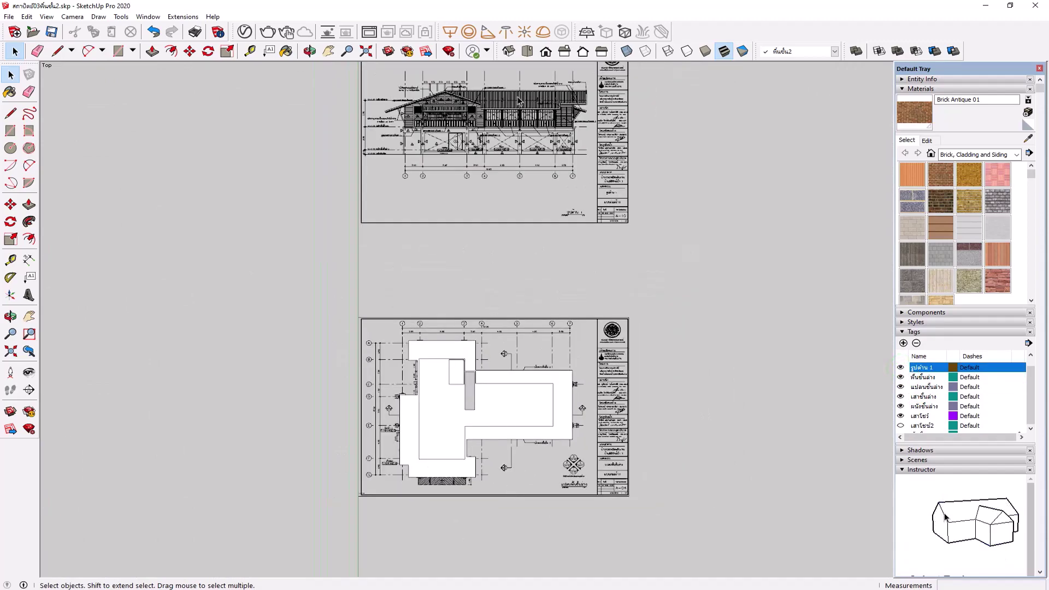
{"action": "scroll", "coordinate": [489, 85], "scroll_direction": "up", "scroll_amount": 2}
{"action": "scroll", "coordinate": [489, 85], "scroll_direction": "up", "scroll_amount": 1}
{"action": "scroll", "coordinate": [490, 85], "scroll_direction": "up", "scroll_amount": 1}
{"action": "scroll", "coordinate": [657, 335], "scroll_direction": "up", "scroll_amount": 1}
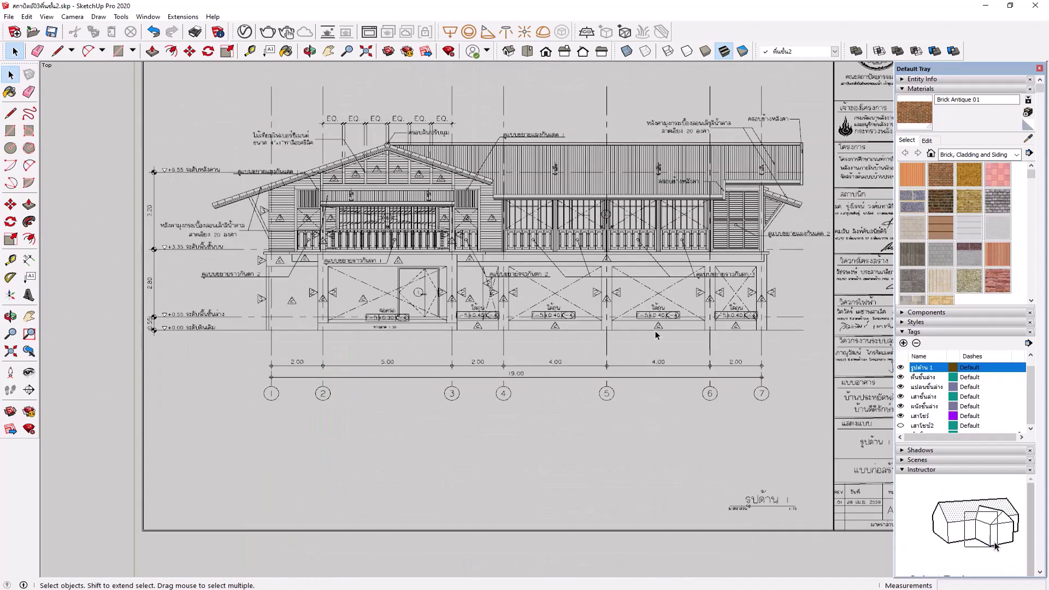
{"action": "scroll", "coordinate": [657, 335], "scroll_direction": "up", "scroll_amount": 1}
{"action": "scroll", "coordinate": [415, 281], "scroll_direction": "up", "scroll_amount": 1}
{"action": "scroll", "coordinate": [415, 281], "scroll_direction": "up", "scroll_amount": 2}
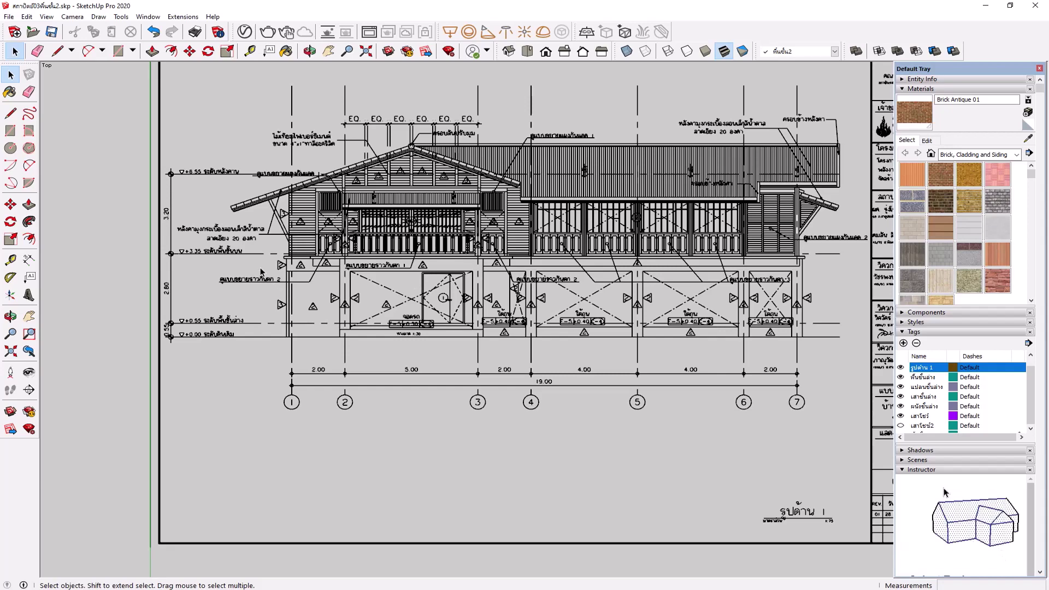
{"action": "scroll", "coordinate": [261, 271], "scroll_direction": "up", "scroll_amount": 3}
{"action": "scroll", "coordinate": [296, 265], "scroll_direction": "up", "scroll_amount": 3}
{"action": "scroll", "coordinate": [360, 302], "scroll_direction": "up", "scroll_amount": 2}
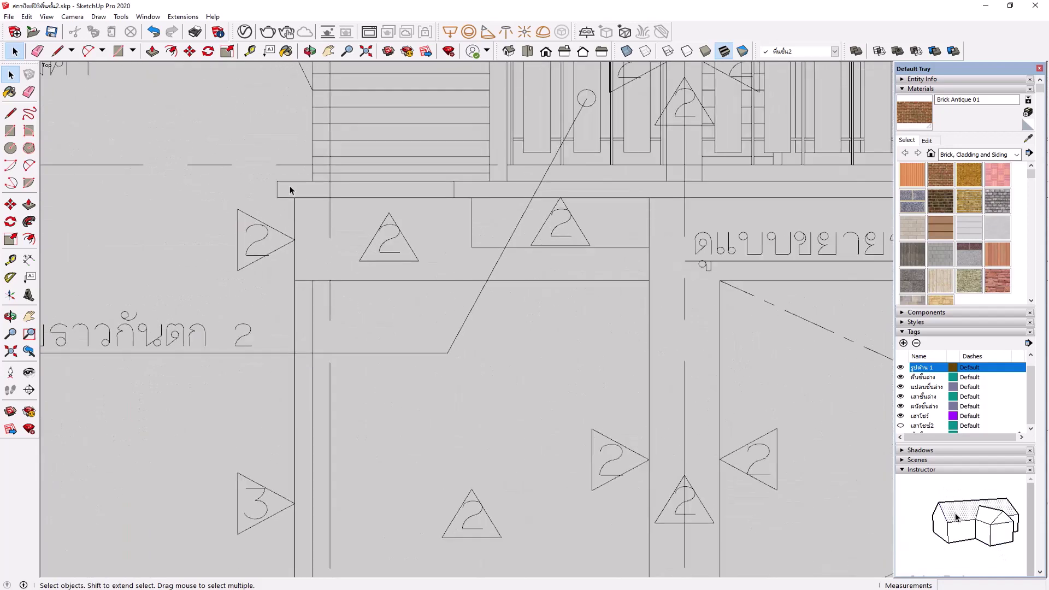
{"action": "scroll", "coordinate": [383, 174], "scroll_direction": "down", "scroll_amount": 1}
{"action": "scroll", "coordinate": [485, 159], "scroll_direction": "down", "scroll_amount": 2}
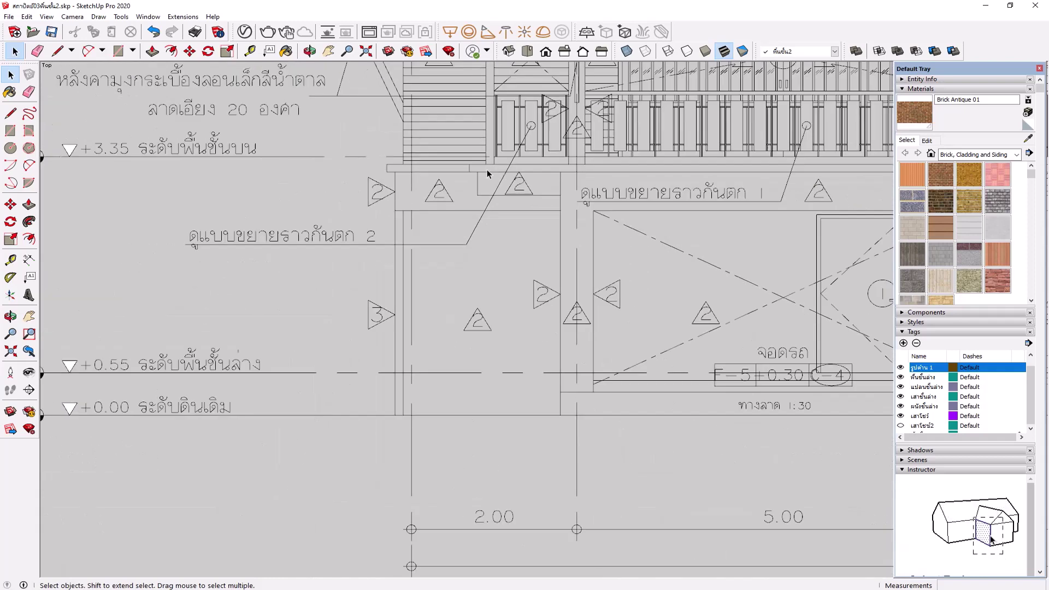
{"action": "scroll", "coordinate": [487, 169], "scroll_direction": "down", "scroll_amount": 1}
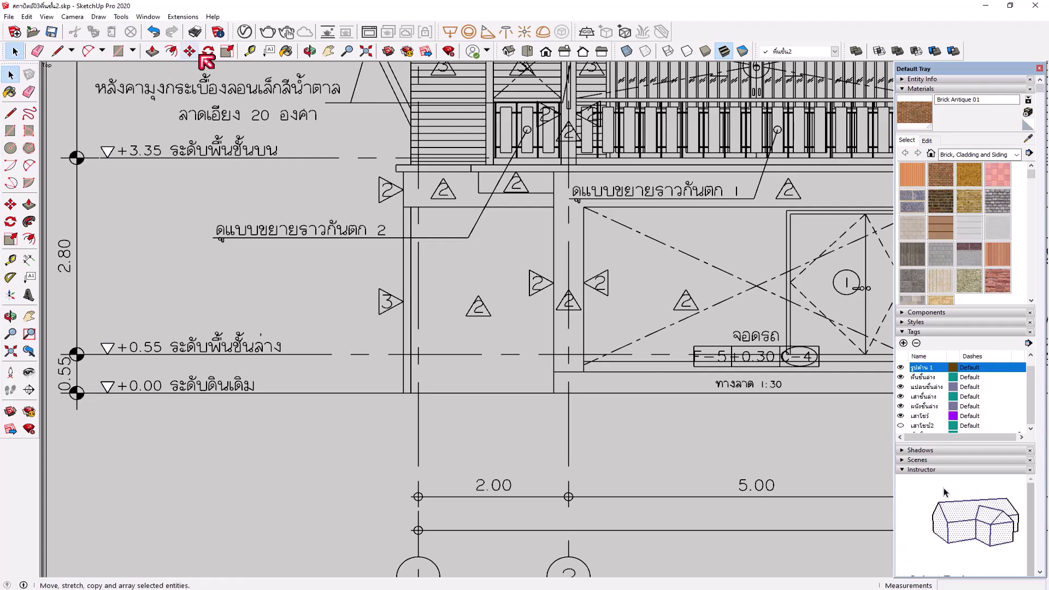
Tape-measure up the elevation from the ground-level wall corner, then the 0.60 m slab-edge height
{"action": "left_click", "coordinate": [254, 49]}
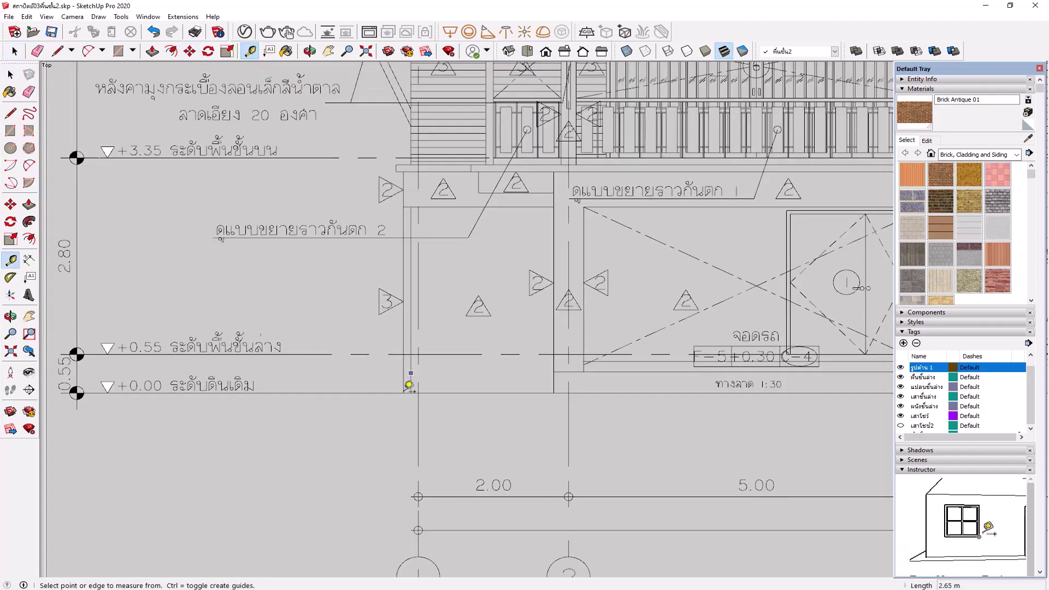
{"action": "left_click", "coordinate": [404, 392]}
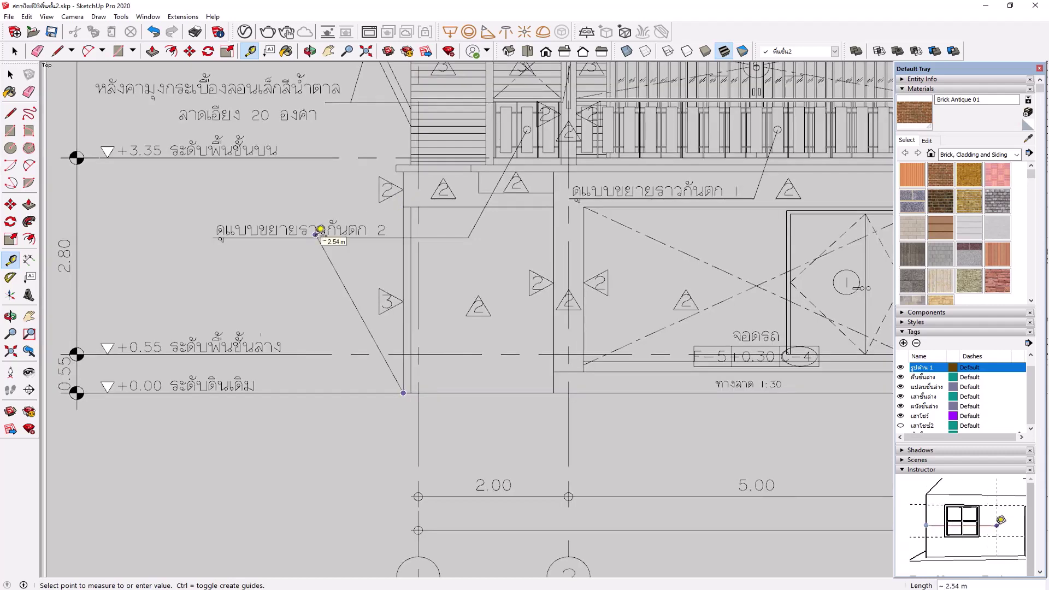
{"action": "left_click", "coordinate": [404, 206]}
{"action": "scroll", "coordinate": [404, 206], "scroll_direction": "up", "scroll_amount": 1}
{"action": "scroll", "coordinate": [403, 206], "scroll_direction": "up", "scroll_amount": 1}
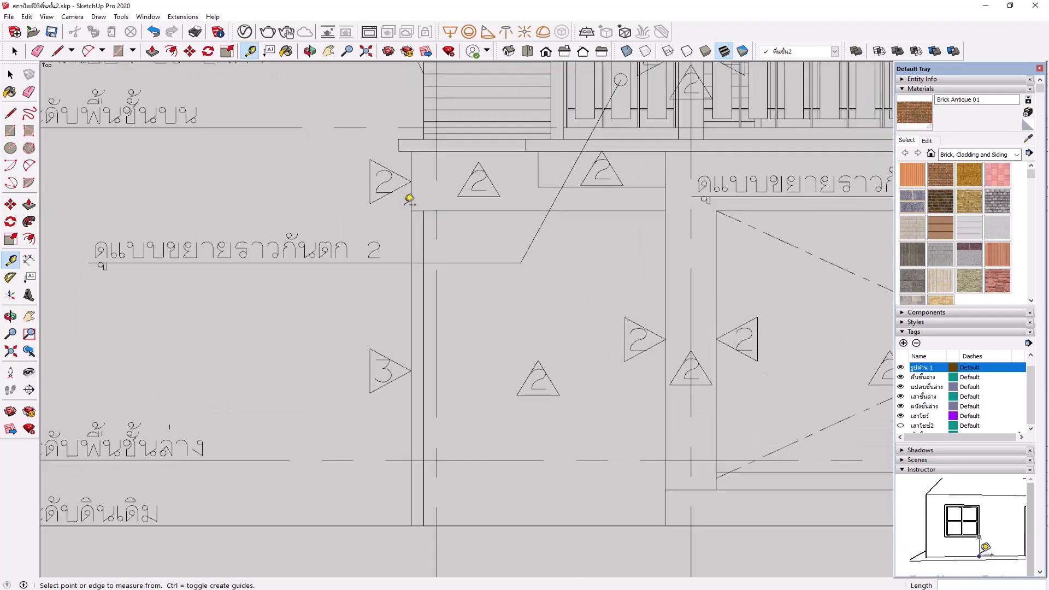
{"action": "left_click", "coordinate": [411, 210]}
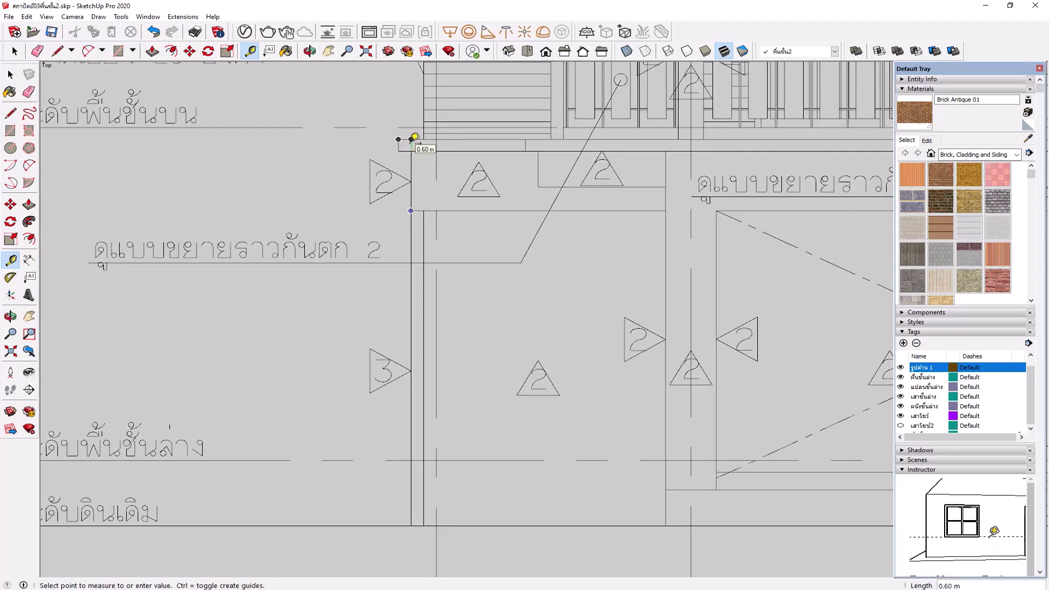
{"action": "scroll", "coordinate": [414, 137], "scroll_direction": "up", "scroll_amount": 1}
{"action": "left_click", "coordinate": [414, 138]}
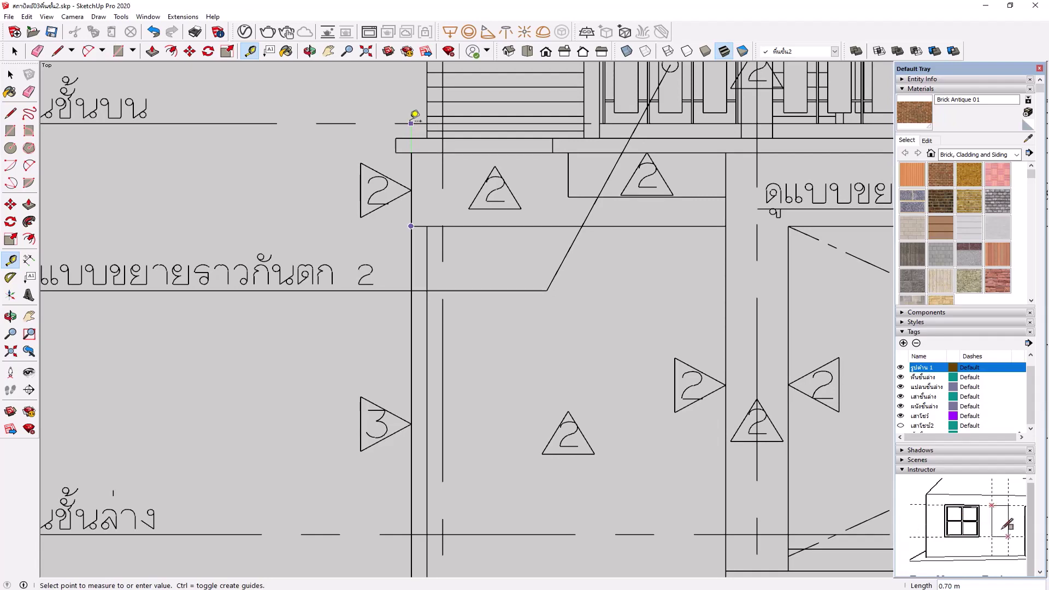
Measure the short slab-edge depth and the 0.50 m height from the lower slab edge
{"action": "scroll", "coordinate": [442, 156], "scroll_direction": "down", "scroll_amount": 2}
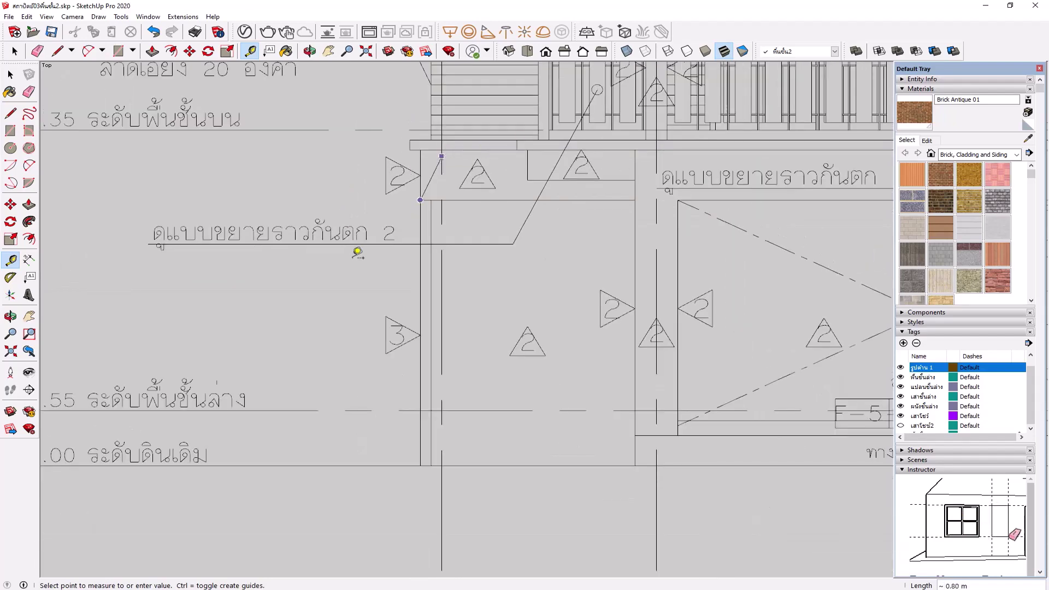
{"action": "scroll", "coordinate": [393, 243], "scroll_direction": "down", "scroll_amount": 3}
{"action": "scroll", "coordinate": [464, 202], "scroll_direction": "up", "scroll_amount": 3}
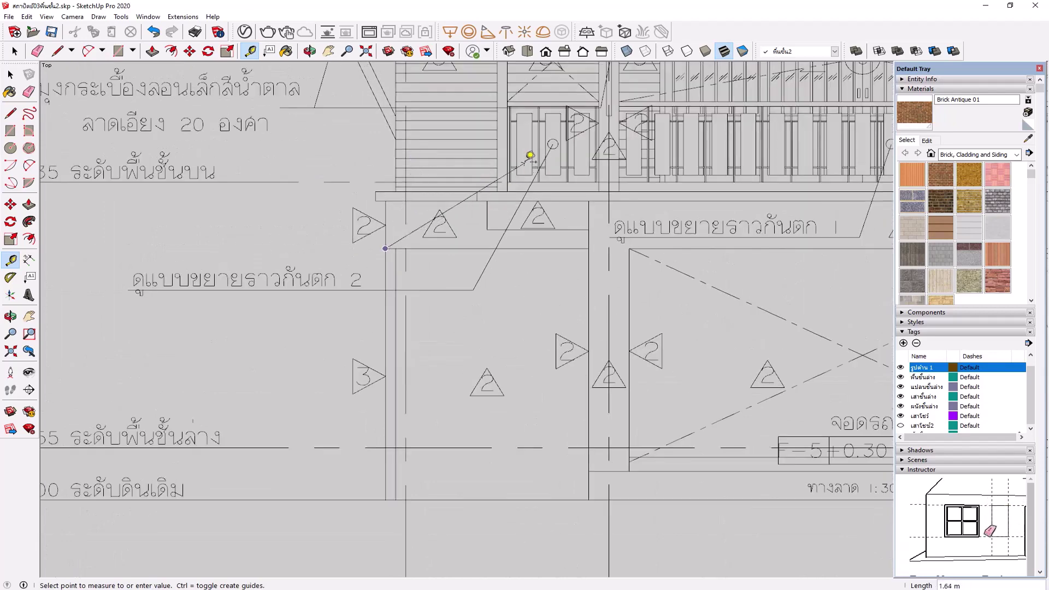
{"action": "scroll", "coordinate": [429, 184], "scroll_direction": "down", "scroll_amount": 2}
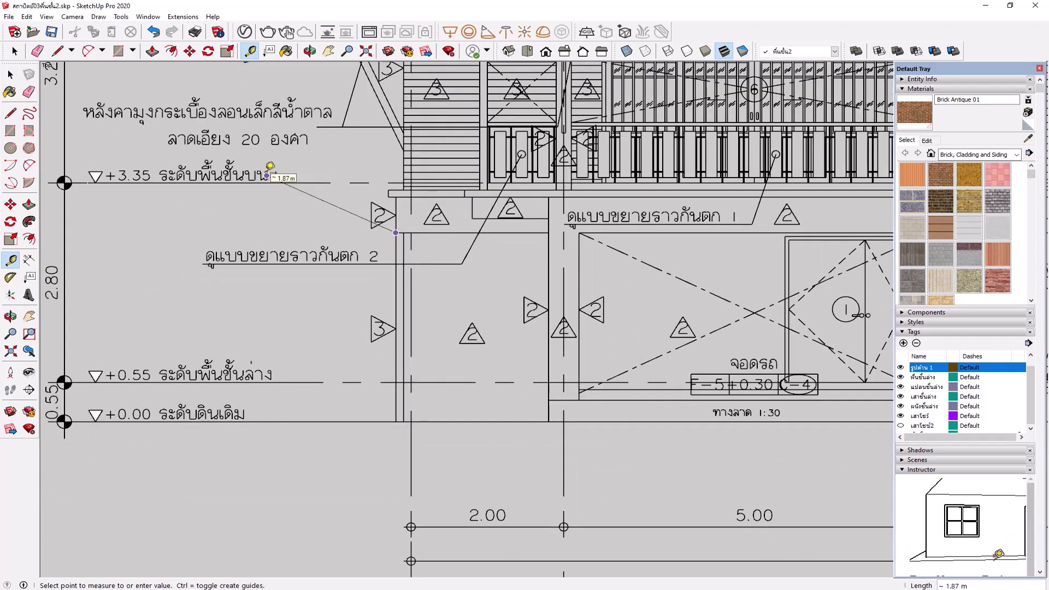
{"action": "scroll", "coordinate": [375, 181], "scroll_direction": "up", "scroll_amount": 2}
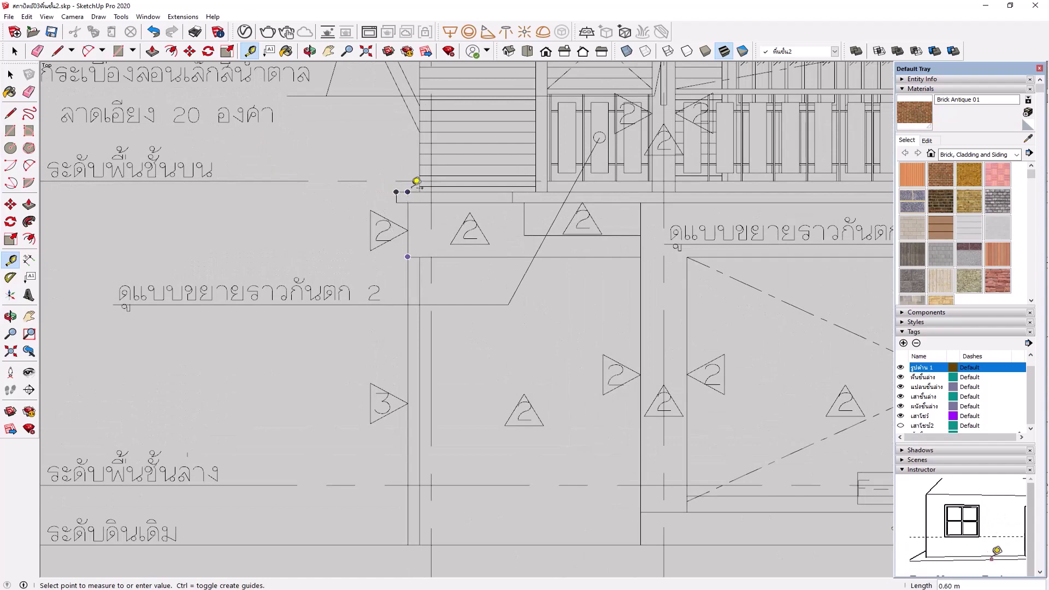
{"action": "scroll", "coordinate": [439, 181], "scroll_direction": "down", "scroll_amount": 1}
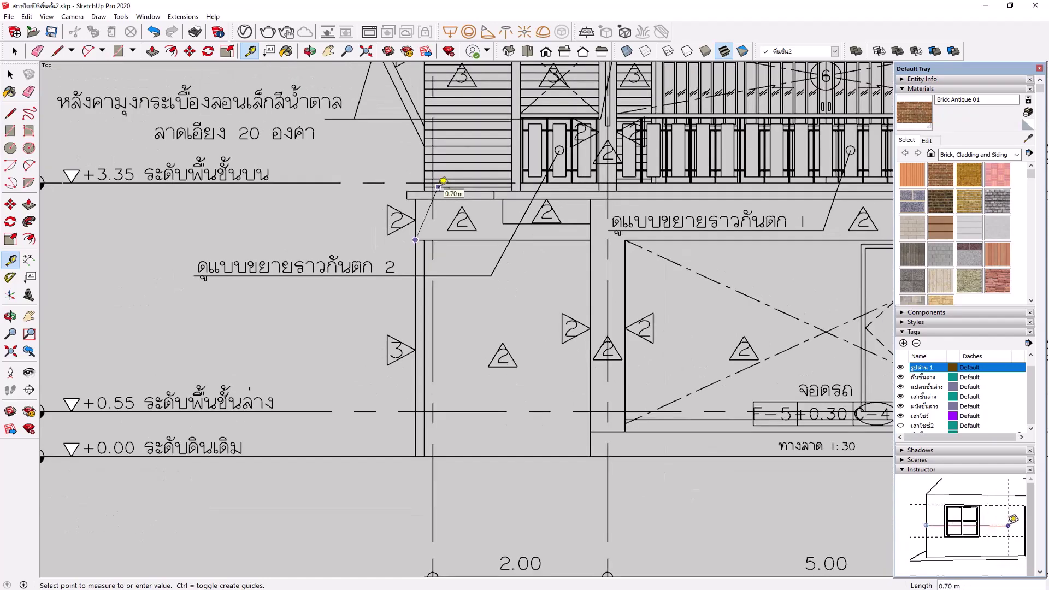
{"action": "scroll", "coordinate": [432, 197], "scroll_direction": "up", "scroll_amount": 1}
{"action": "scroll", "coordinate": [413, 233], "scroll_direction": "up", "scroll_amount": 1}
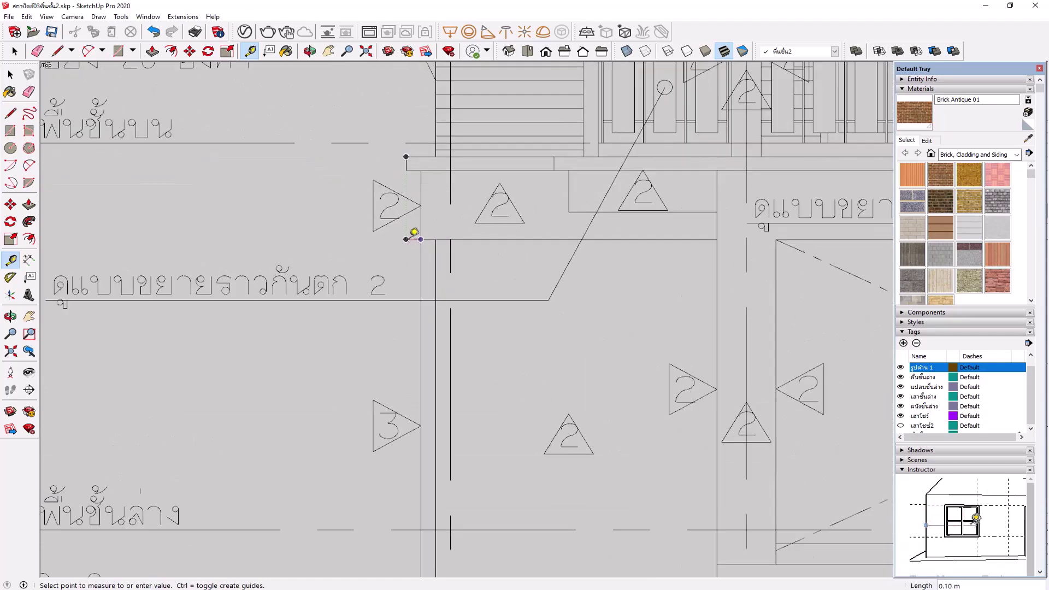
{"action": "left_click", "coordinate": [421, 235]}
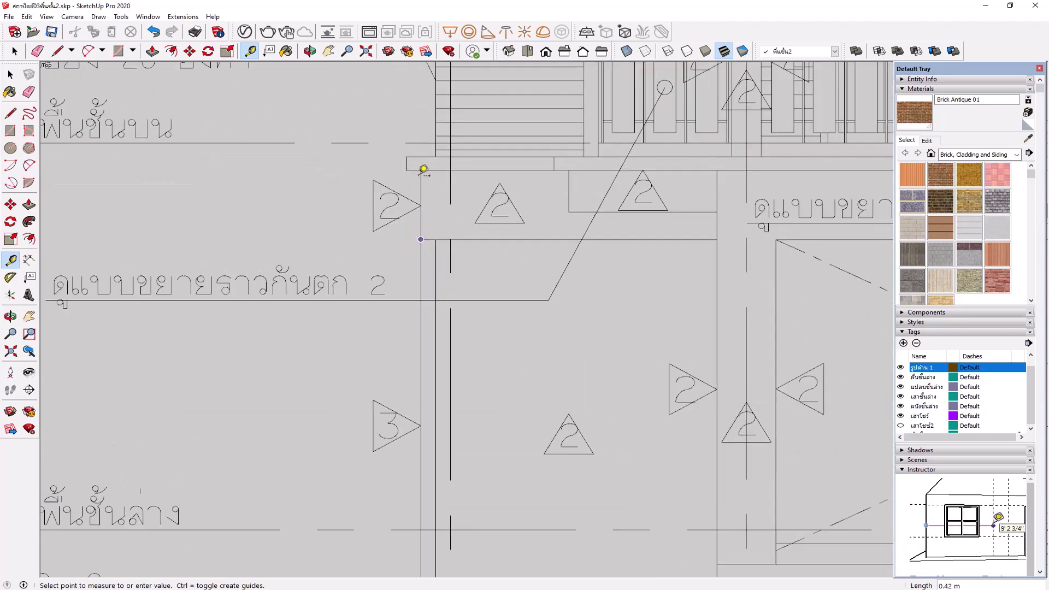
{"action": "left_click", "coordinate": [422, 238]}
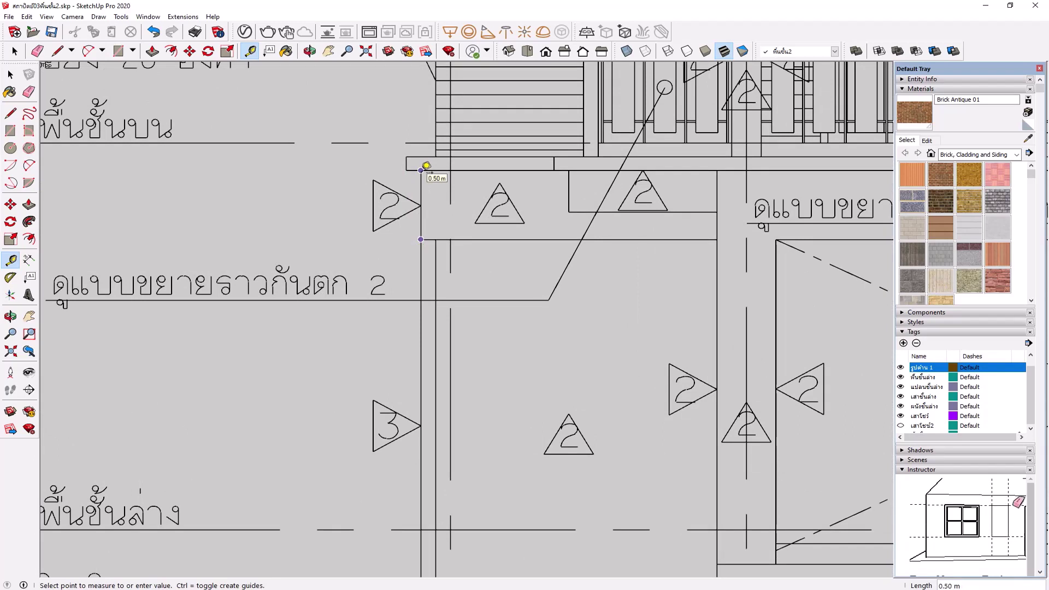
{"action": "left_click", "coordinate": [427, 166]}
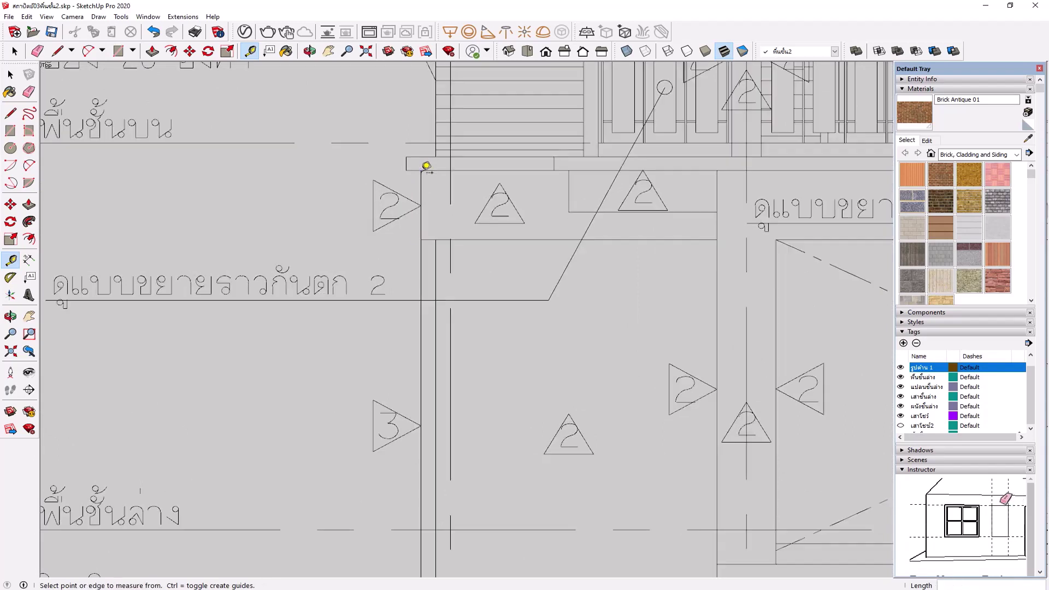
Hide the รูปด้าน 1 elevation sheet and tilt the model out of Top view
{"action": "left_click", "coordinate": [901, 367]}
{"action": "scroll", "coordinate": [531, 328], "scroll_direction": "down", "scroll_amount": 1}
{"action": "scroll", "coordinate": [527, 328], "scroll_direction": "down", "scroll_amount": 2}
{"action": "scroll", "coordinate": [525, 362], "scroll_direction": "down", "scroll_amount": 2}
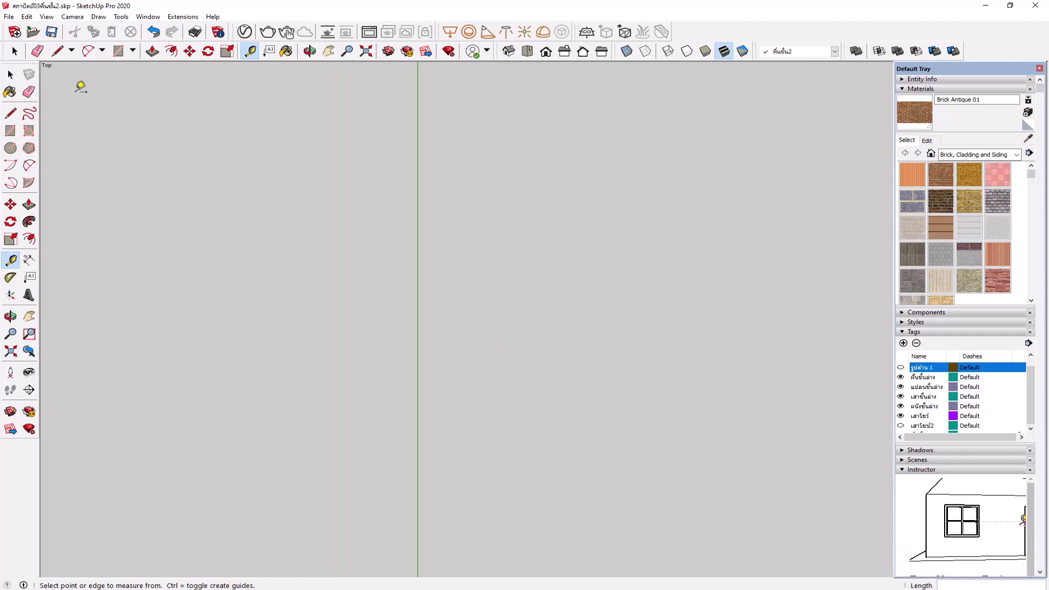
{"action": "left_click", "coordinate": [11, 74]}
{"action": "scroll", "coordinate": [406, 288], "scroll_direction": "down", "scroll_amount": 2}
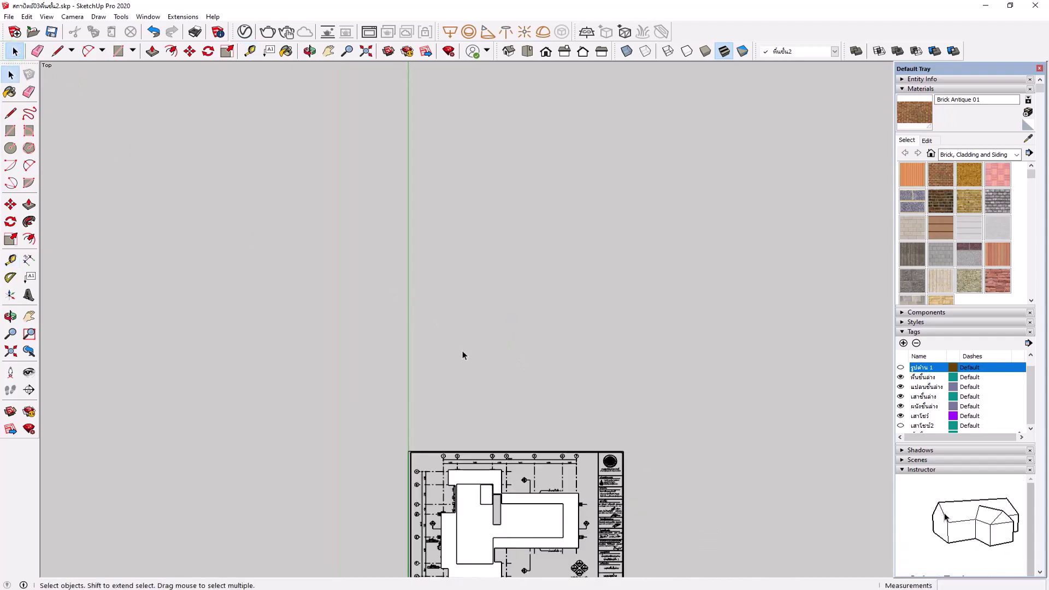
{"action": "scroll", "coordinate": [463, 355], "scroll_direction": "down", "scroll_amount": 1}
{"action": "mouse_move", "coordinate": [501, 405]}
{"action": "middle_mouse_down"}
{"action": "mouse_move", "coordinate": [575, 196]}
{"action": "mouse_move", "coordinate": [510, 375]}
{"action": "mouse_move", "coordinate": [520, 444]}
{"action": "middle_mouse_up"}
{"action": "scroll", "coordinate": [515, 428], "scroll_direction": "up", "scroll_amount": 3}
{"action": "scroll", "coordinate": [517, 406], "scroll_direction": "up", "scroll_amount": 2}
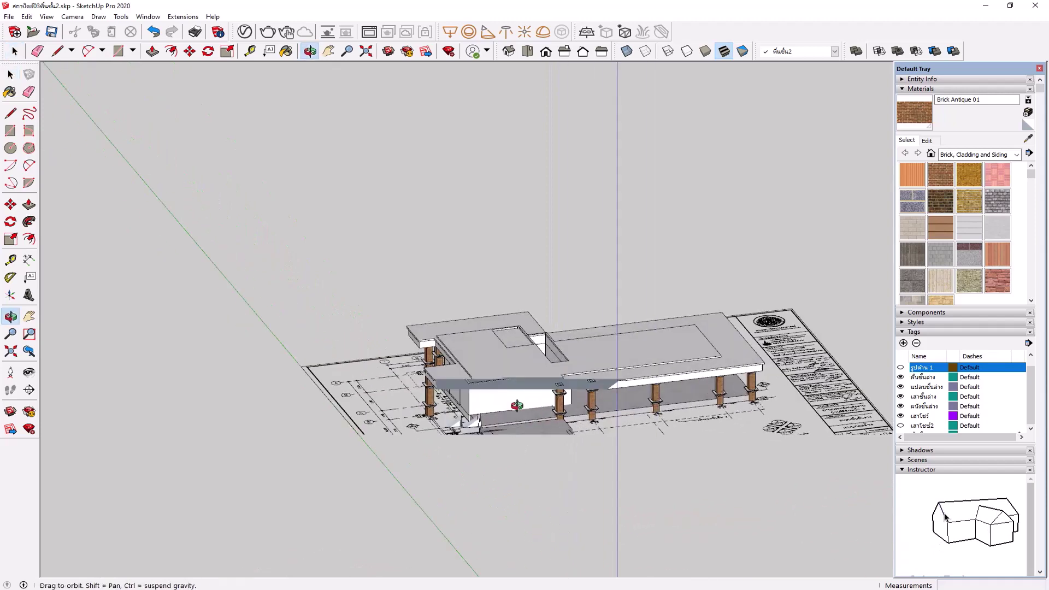
{"action": "mouse_move", "coordinate": [516, 406]}
{"action": "middle_mouse_down"}
{"action": "mouse_move", "coordinate": [520, 444]}
{"action": "mouse_move", "coordinate": [634, 450]}
{"action": "middle_mouse_up"}
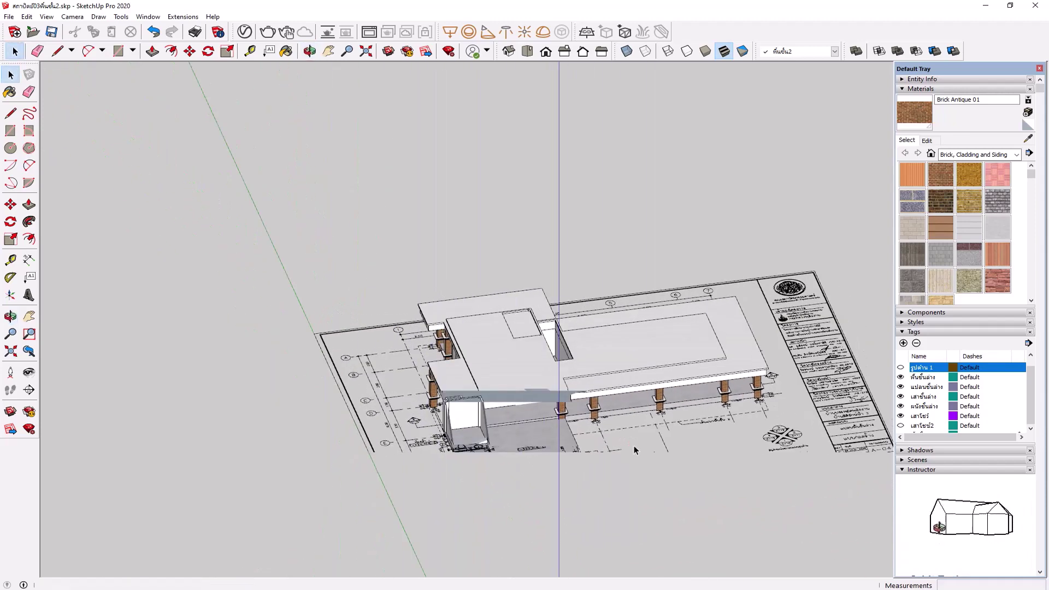
Switch the camera to Perspective and orbit around the roof slab
{"action": "left_click", "coordinate": [72, 17]}
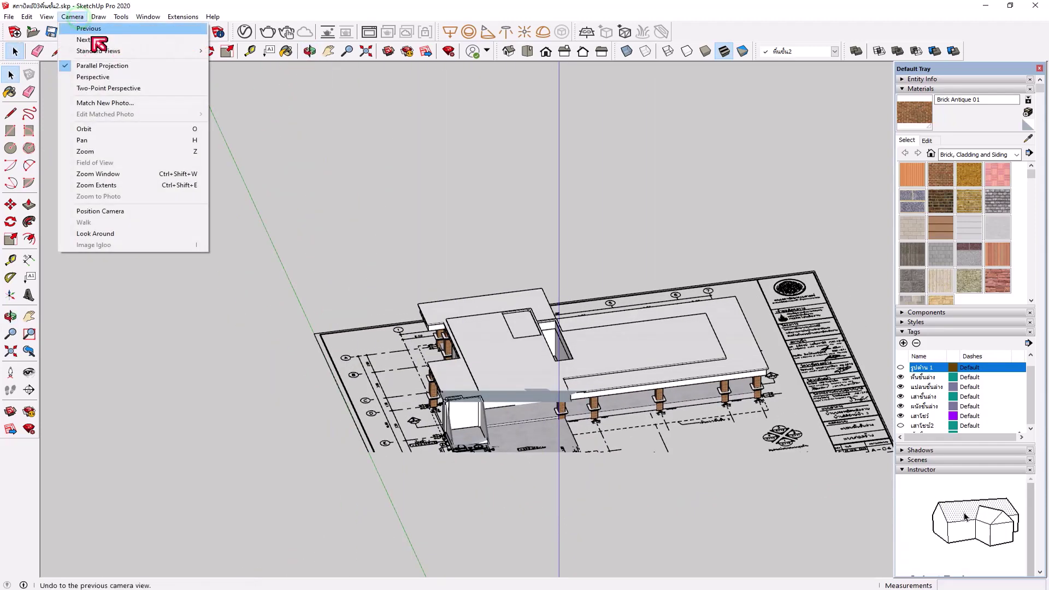
{"action": "left_click", "coordinate": [99, 77]}
{"action": "scroll", "coordinate": [550, 192], "scroll_direction": "down", "scroll_amount": 5}
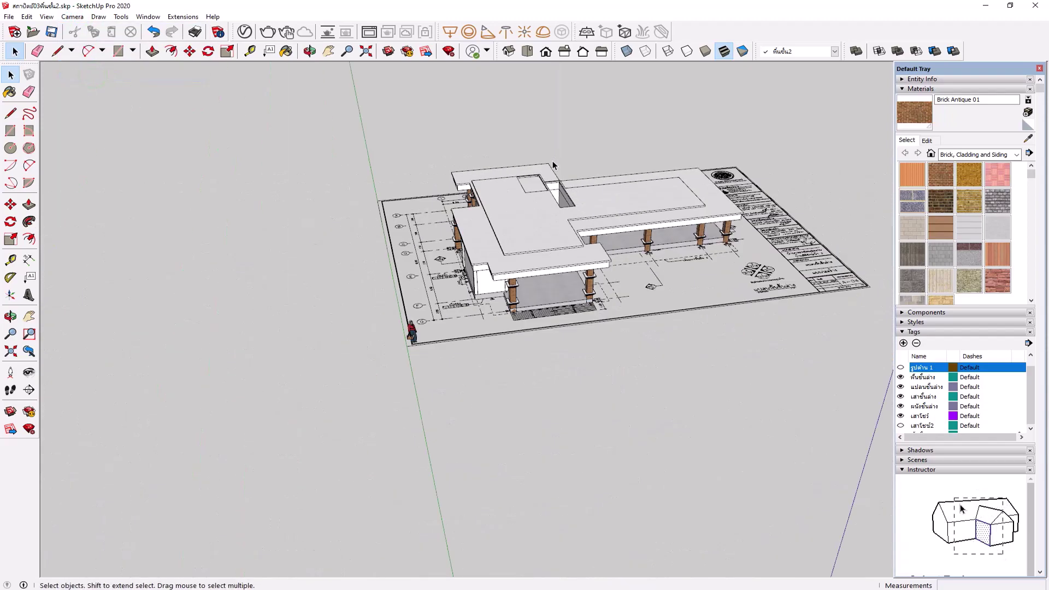
{"action": "middle_click_drag", "start_coordinate": [553, 165], "coordinate": [578, 235]}
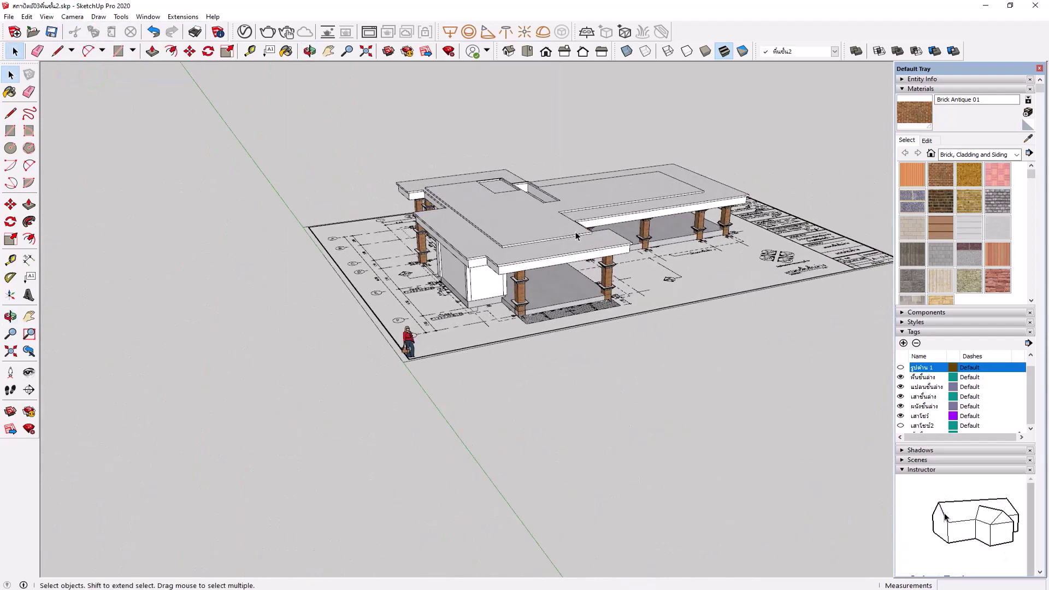
{"action": "scroll", "coordinate": [576, 234], "scroll_direction": "up", "scroll_amount": 3}
{"action": "scroll", "coordinate": [569, 240], "scroll_direction": "up", "scroll_amount": 3}
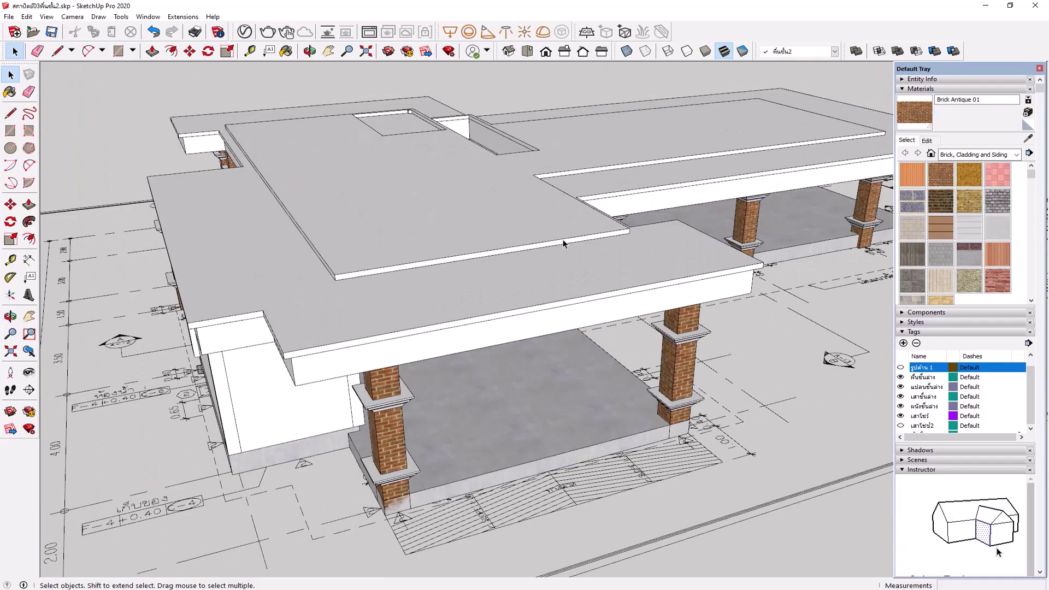
{"action": "mouse_move", "coordinate": [563, 239]}
{"action": "middle_mouse_down"}
{"action": "mouse_move", "coordinate": [544, 244]}
{"action": "mouse_move", "coordinate": [534, 206]}
{"action": "middle_mouse_up"}
{"action": "scroll", "coordinate": [376, 180], "scroll_direction": "up", "scroll_amount": 3}
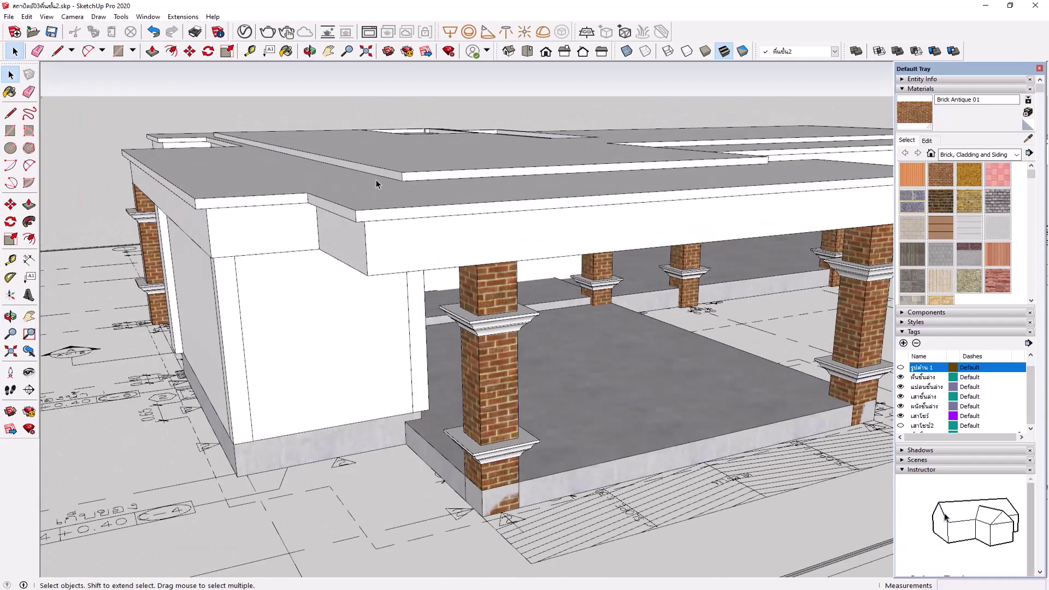
{"action": "scroll", "coordinate": [376, 179], "scroll_direction": "up", "scroll_amount": 3}
{"action": "scroll", "coordinate": [427, 176], "scroll_direction": "up", "scroll_amount": 3}
{"action": "middle_click_drag", "start_coordinate": [426, 176], "coordinate": [386, 266]}
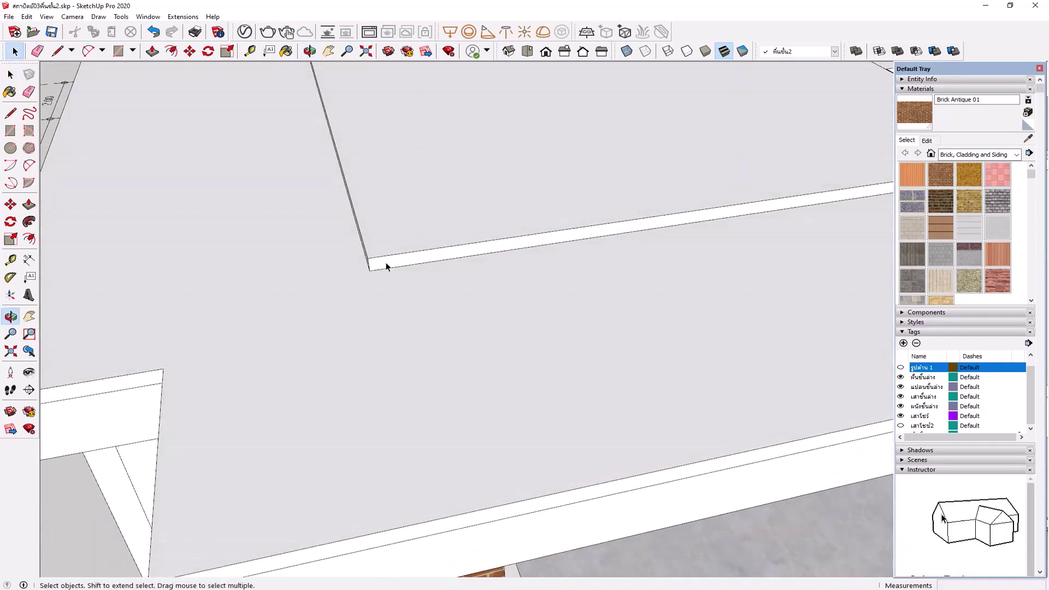
{"action": "scroll", "coordinate": [428, 218], "scroll_direction": "down", "scroll_amount": 3}
{"action": "scroll", "coordinate": [440, 232], "scroll_direction": "down", "scroll_amount": 3}
{"action": "middle_click_drag", "start_coordinate": [440, 232], "coordinate": [381, 228]}
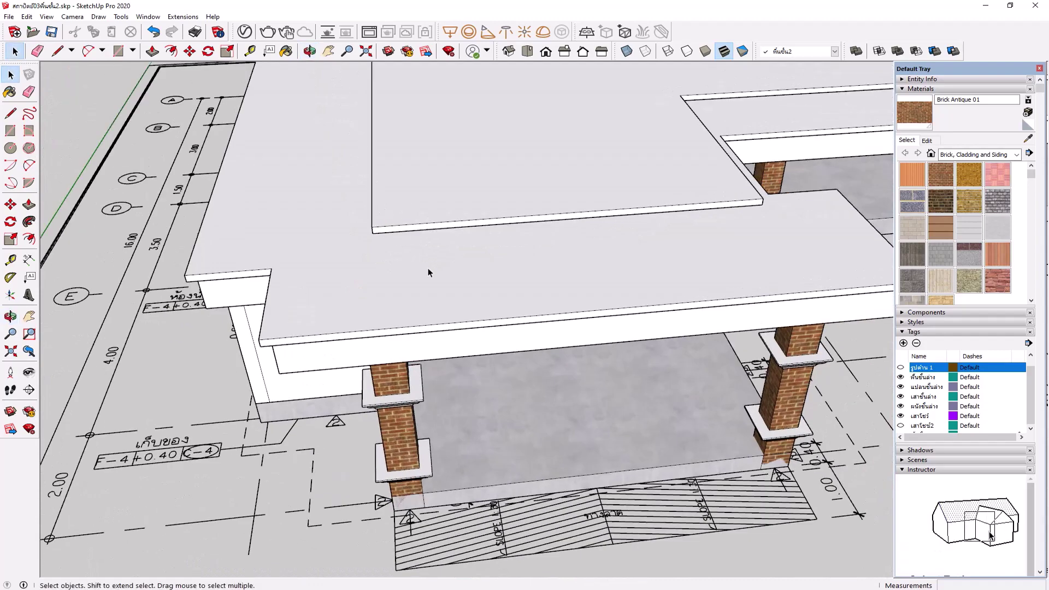
Orbit beneath and above the slab to inspect its underside and opening
{"action": "middle_click_drag", "start_coordinate": [416, 304], "coordinate": [302, 116]}
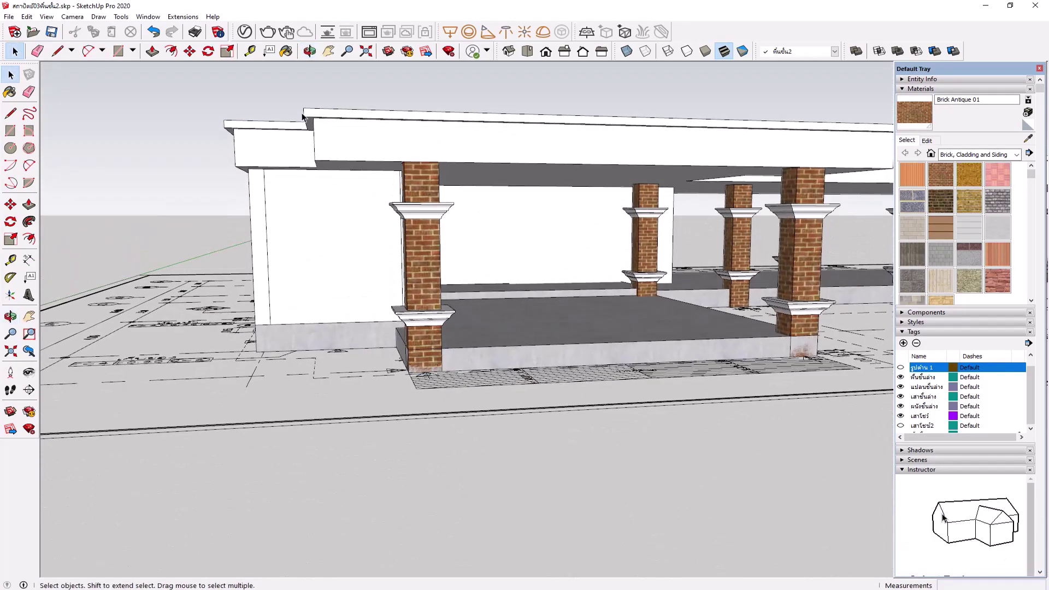
{"action": "scroll", "coordinate": [382, 204], "scroll_direction": "up", "scroll_amount": 3}
{"action": "scroll", "coordinate": [454, 268], "scroll_direction": "down", "scroll_amount": 5}
{"action": "scroll", "coordinate": [455, 269], "scroll_direction": "up", "scroll_amount": 2}
{"action": "scroll", "coordinate": [429, 286], "scroll_direction": "up", "scroll_amount": 2}
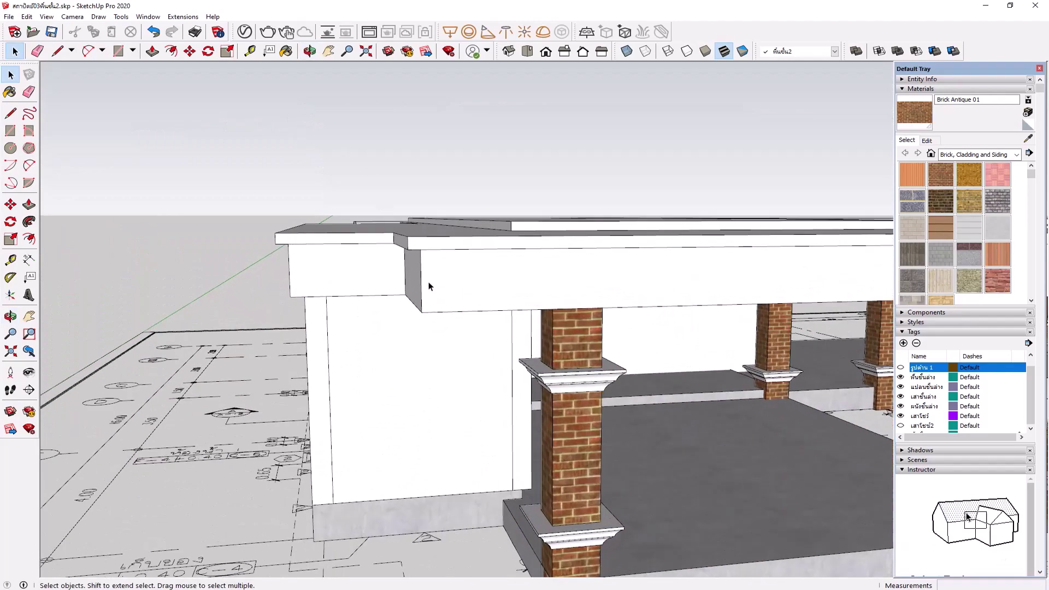
{"action": "middle_click_drag", "start_coordinate": [429, 272], "coordinate": [426, 206]}
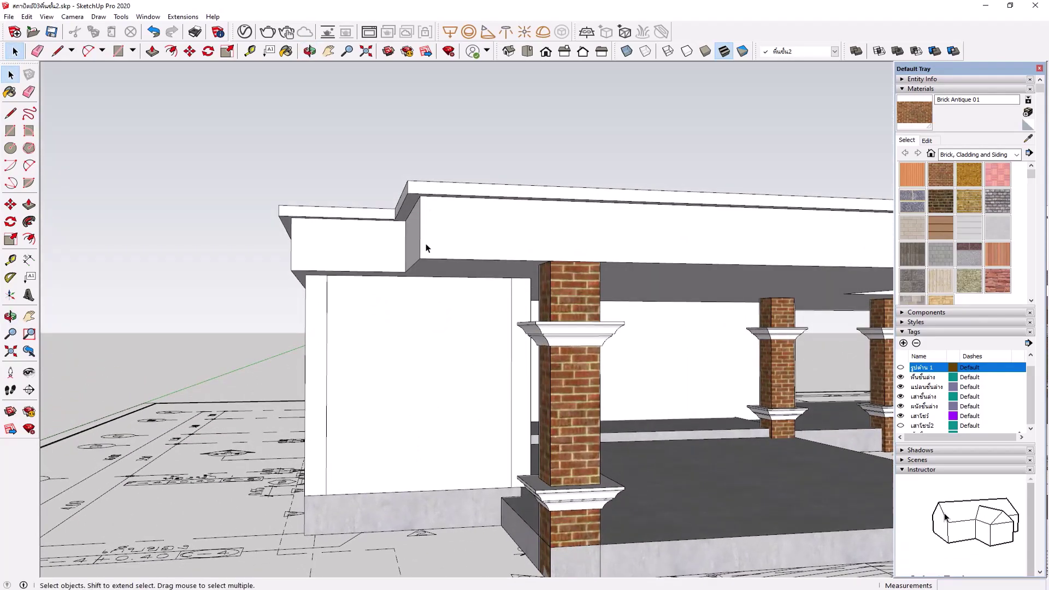
{"action": "scroll", "coordinate": [427, 249], "scroll_direction": "down", "scroll_amount": 3}
{"action": "mouse_move", "coordinate": [427, 249]}
{"action": "middle_mouse_down"}
{"action": "mouse_move", "coordinate": [394, 398]}
{"action": "mouse_move", "coordinate": [470, 270]}
{"action": "middle_mouse_up"}
{"action": "scroll", "coordinate": [394, 398], "scroll_direction": "down", "scroll_amount": 3}
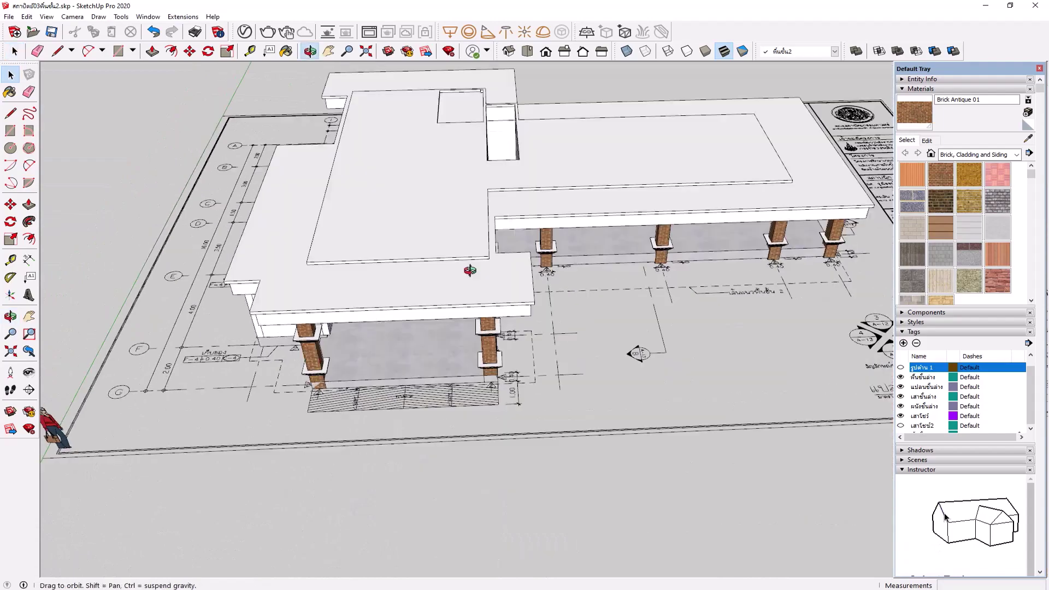
{"action": "scroll", "coordinate": [470, 270], "scroll_direction": "up", "scroll_amount": 2}
{"action": "scroll", "coordinate": [475, 174], "scroll_direction": "up", "scroll_amount": 4}
{"action": "middle_click_drag", "start_coordinate": [539, 94], "coordinate": [488, 218]}
{"action": "scroll", "coordinate": [568, 192], "scroll_direction": "up", "scroll_amount": 1}
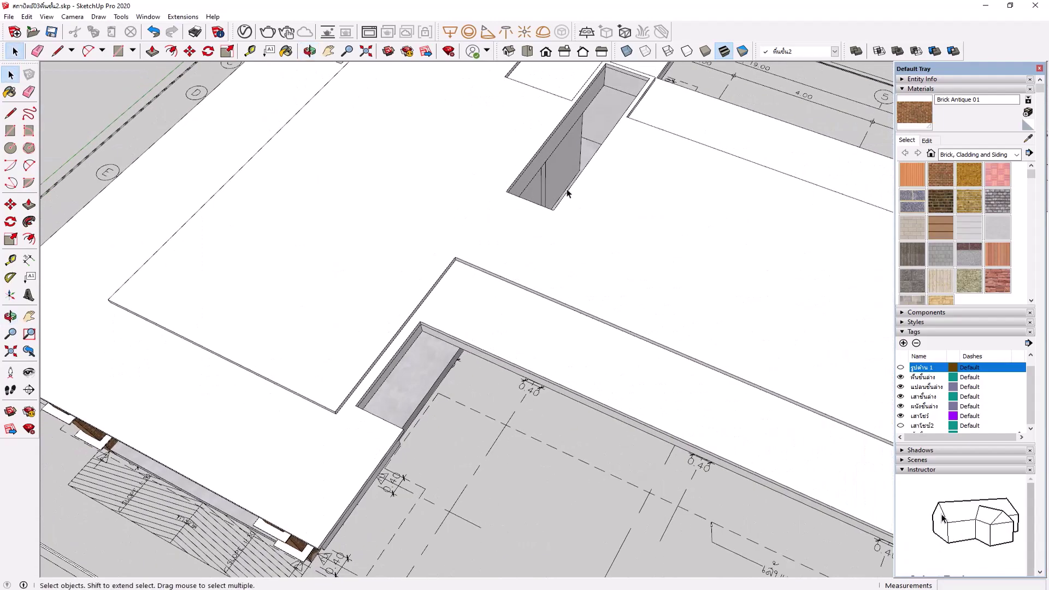
{"action": "scroll", "coordinate": [567, 193], "scroll_direction": "down", "scroll_amount": 4}
{"action": "middle_click_drag", "start_coordinate": [562, 211], "coordinate": [618, 192]}
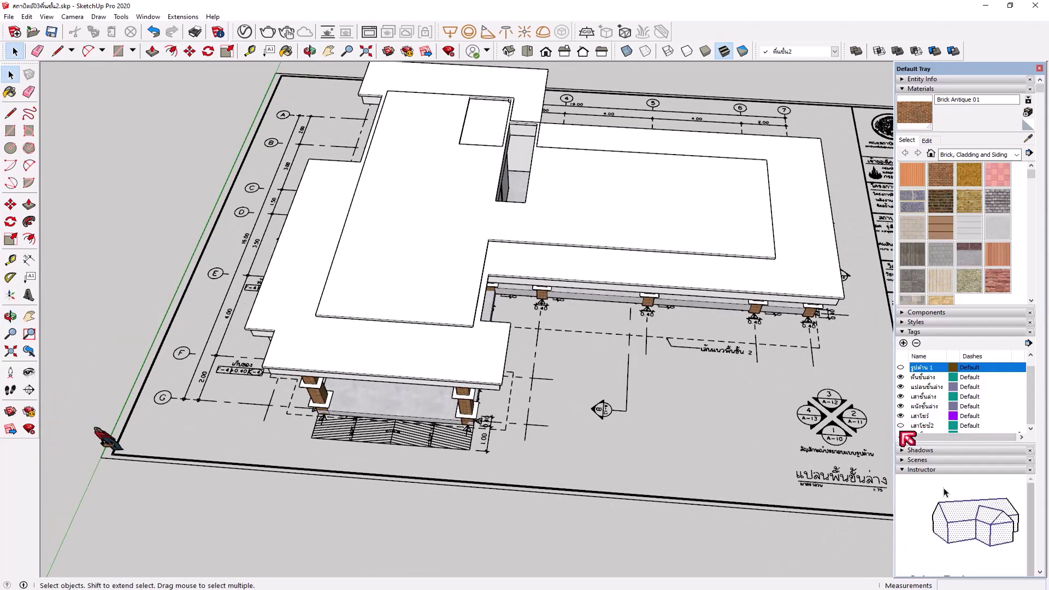
Make the upper-floor plan tag visible and orbit to check it over the slabs
{"action": "left_click", "coordinate": [901, 426]}
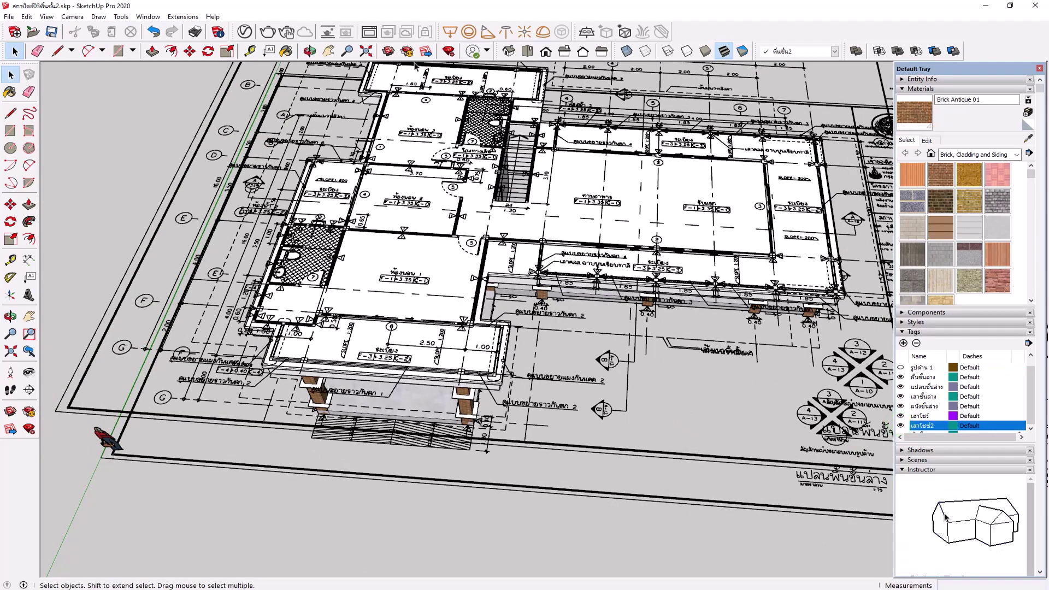
{"action": "scroll", "coordinate": [415, 69], "scroll_direction": "up", "scroll_amount": 2}
{"action": "scroll", "coordinate": [415, 68], "scroll_direction": "up", "scroll_amount": 2}
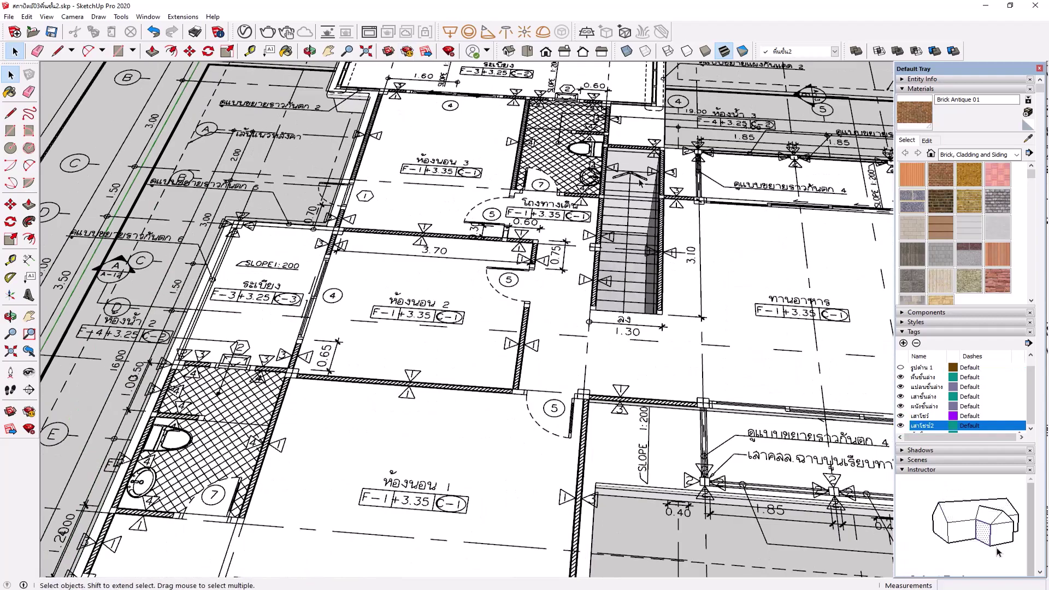
{"action": "scroll", "coordinate": [641, 182], "scroll_direction": "up", "scroll_amount": 2}
{"action": "middle_click_drag", "start_coordinate": [662, 279], "coordinate": [496, 208]}
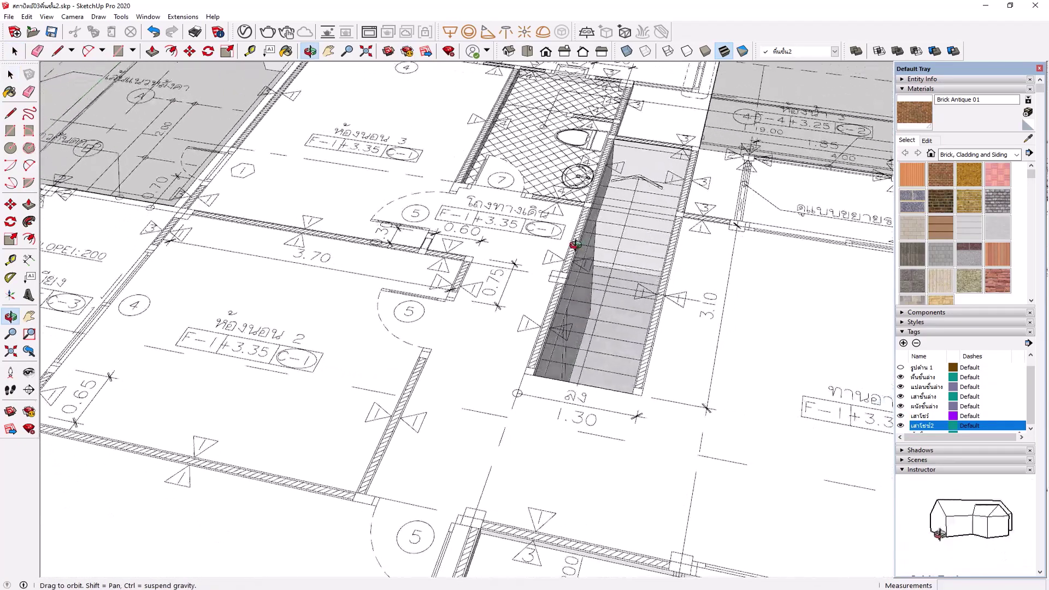
{"action": "scroll", "coordinate": [496, 208], "scroll_direction": "down", "scroll_amount": 3}
{"action": "scroll", "coordinate": [434, 309], "scroll_direction": "down", "scroll_amount": 2}
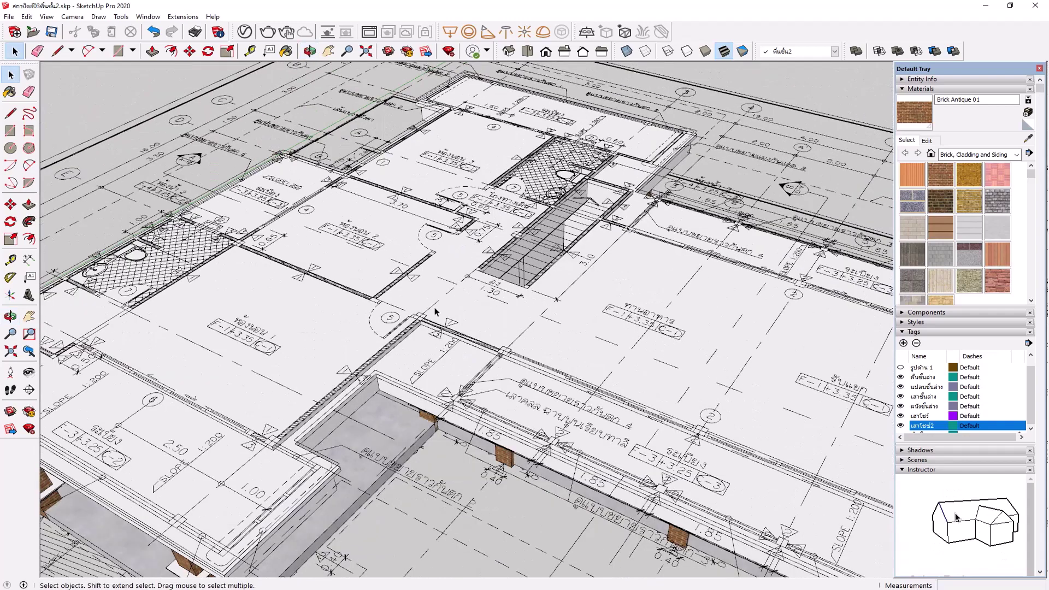
{"action": "middle_click_drag", "start_coordinate": [434, 309], "coordinate": [627, 350]}
{"action": "scroll", "coordinate": [628, 350], "scroll_direction": "up", "scroll_amount": 1}
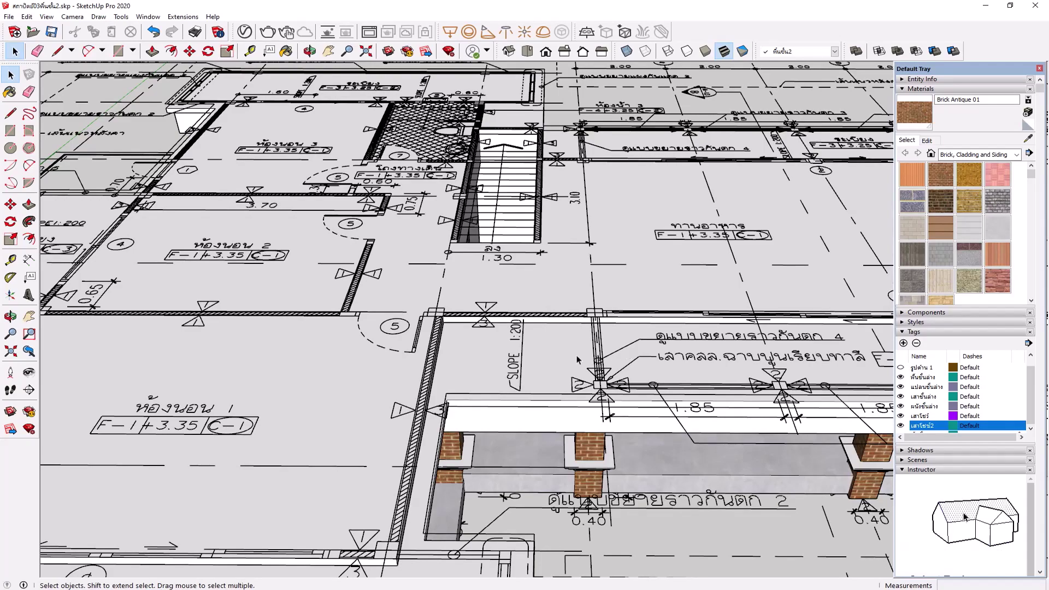
{"action": "scroll", "coordinate": [577, 359], "scroll_direction": "down", "scroll_amount": 3}
{"action": "mouse_move", "coordinate": [578, 359]}
{"action": "middle_mouse_down"}
{"action": "mouse_move", "coordinate": [500, 308]}
{"action": "mouse_move", "coordinate": [491, 227]}
{"action": "mouse_move", "coordinate": [403, 225]}
{"action": "mouse_move", "coordinate": [417, 372]}
{"action": "mouse_move", "coordinate": [417, 311]}
{"action": "middle_mouse_up"}
{"action": "scroll", "coordinate": [417, 312], "scroll_direction": "down", "scroll_amount": 3}
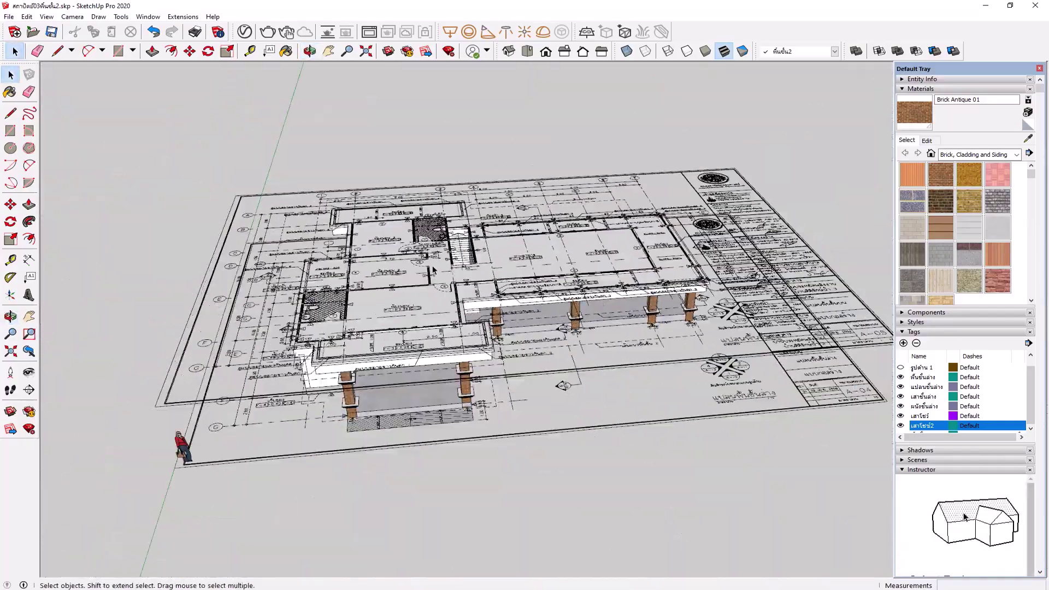
{"action": "middle_click_drag", "start_coordinate": [432, 269], "coordinate": [440, 218]}
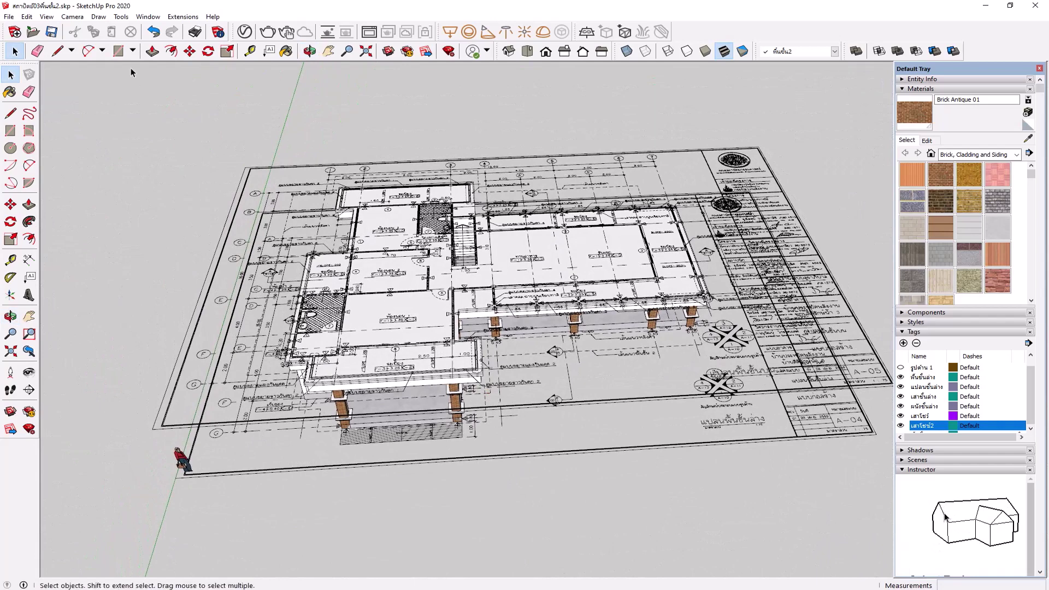
Open สถาปัตย์02 เสาโชว์.skp, declining to save changes to the current model
{"action": "left_click", "coordinate": [9, 16]}
{"action": "mouse_move", "coordinate": [27, 16]}
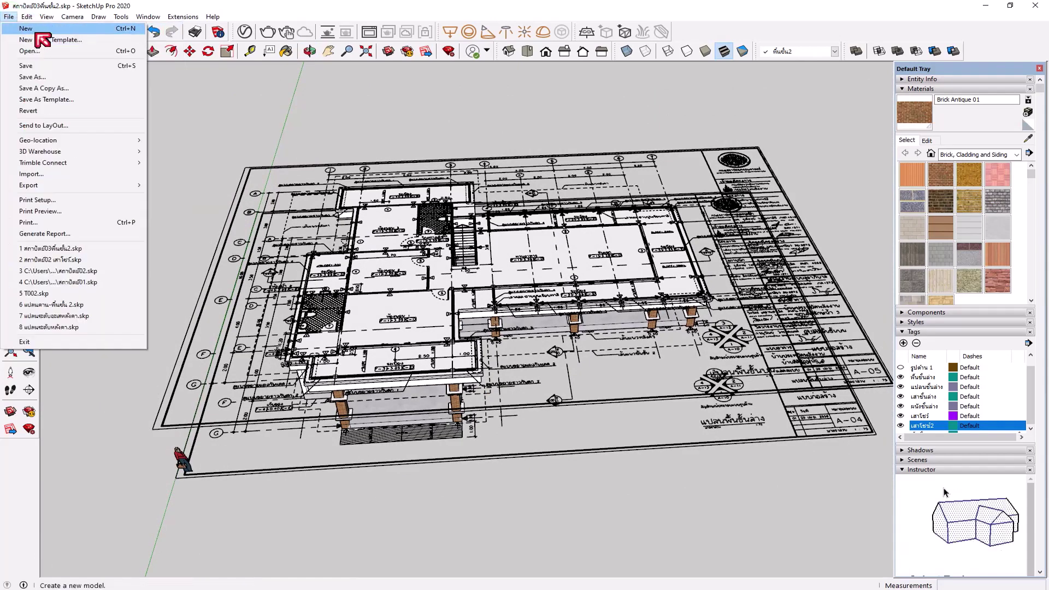
{"action": "left_click", "coordinate": [33, 51]}
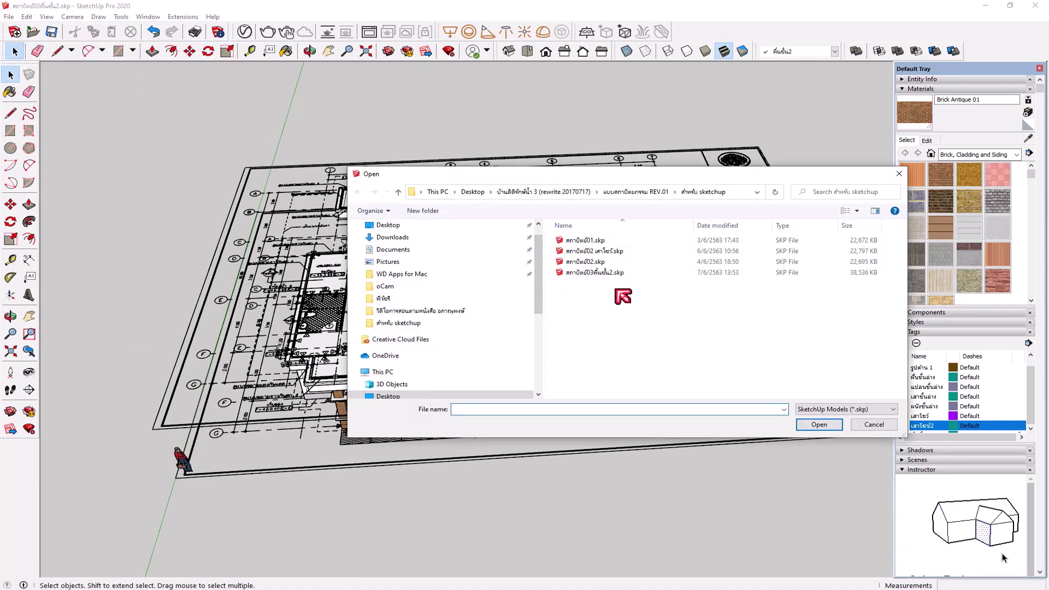
{"action": "left_click", "coordinate": [601, 252]}
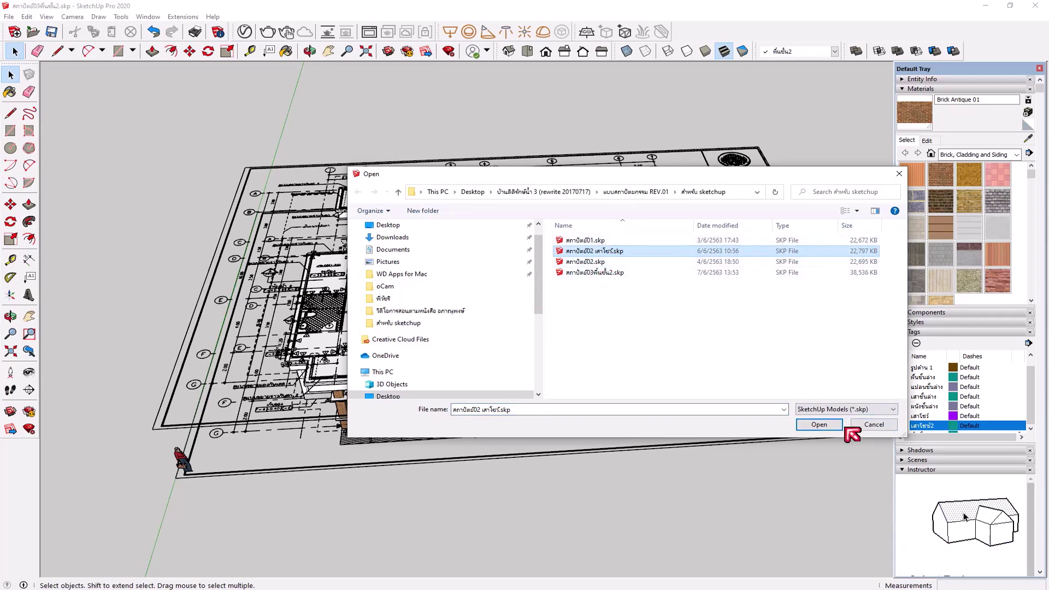
{"action": "left_click", "coordinate": [826, 426]}
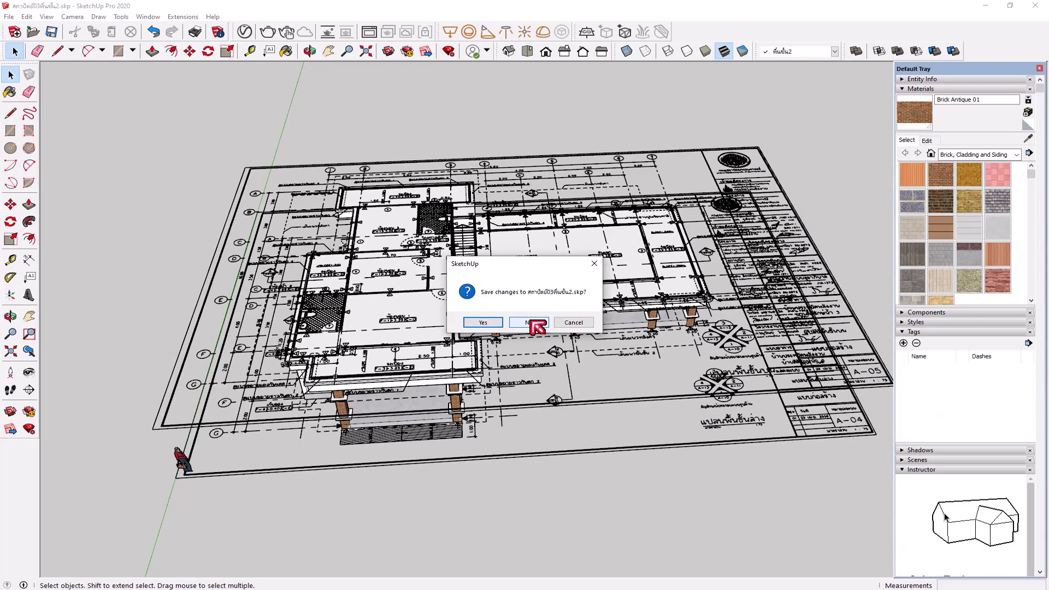
{"action": "left_click", "coordinate": [531, 322]}
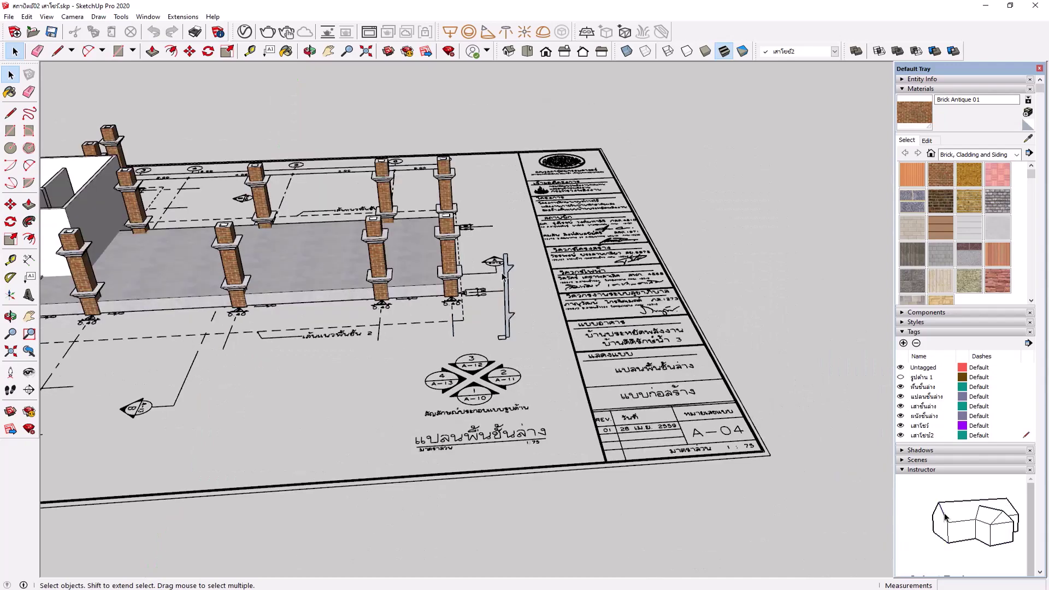
Delete the stray vertical section drawing from the ground-floor plan sheet
{"action": "scroll", "coordinate": [504, 277], "scroll_direction": "down", "scroll_amount": 3}
{"action": "middle_click_drag", "start_coordinate": [503, 277], "coordinate": [475, 257]}
{"action": "scroll", "coordinate": [468, 250], "scroll_direction": "up", "scroll_amount": 3}
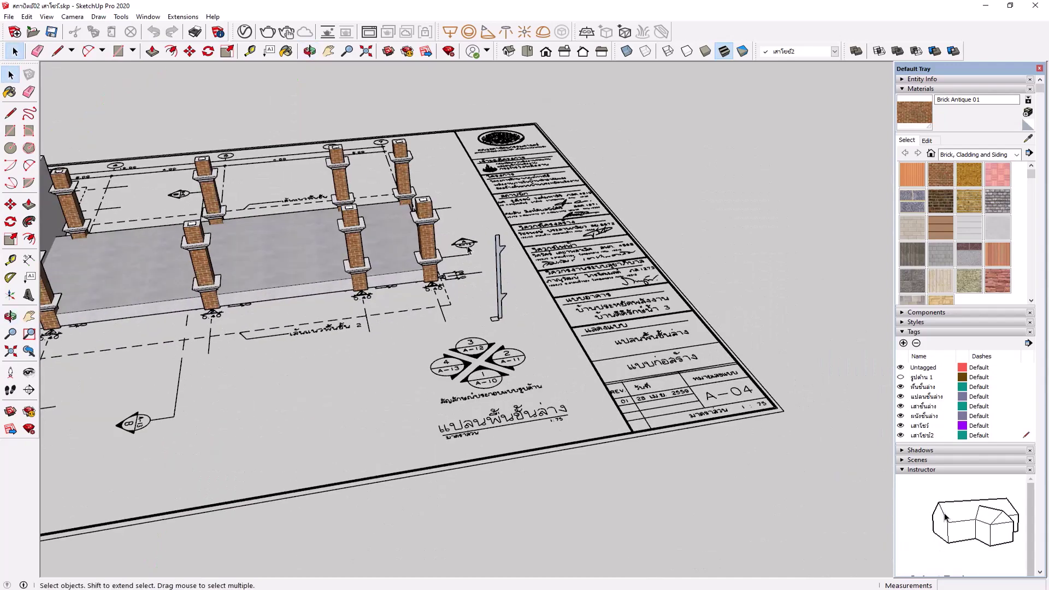
{"action": "scroll", "coordinate": [468, 250], "scroll_direction": "up", "scroll_amount": 2}
{"action": "scroll", "coordinate": [468, 250], "scroll_direction": "up", "scroll_amount": 2}
{"action": "mouse_move", "coordinate": [470, 188]}
{"action": "left_mouse_down"}
{"action": "mouse_move", "coordinate": [535, 400]}
{"action": "mouse_move", "coordinate": [526, 411]}
{"action": "left_mouse_up"}
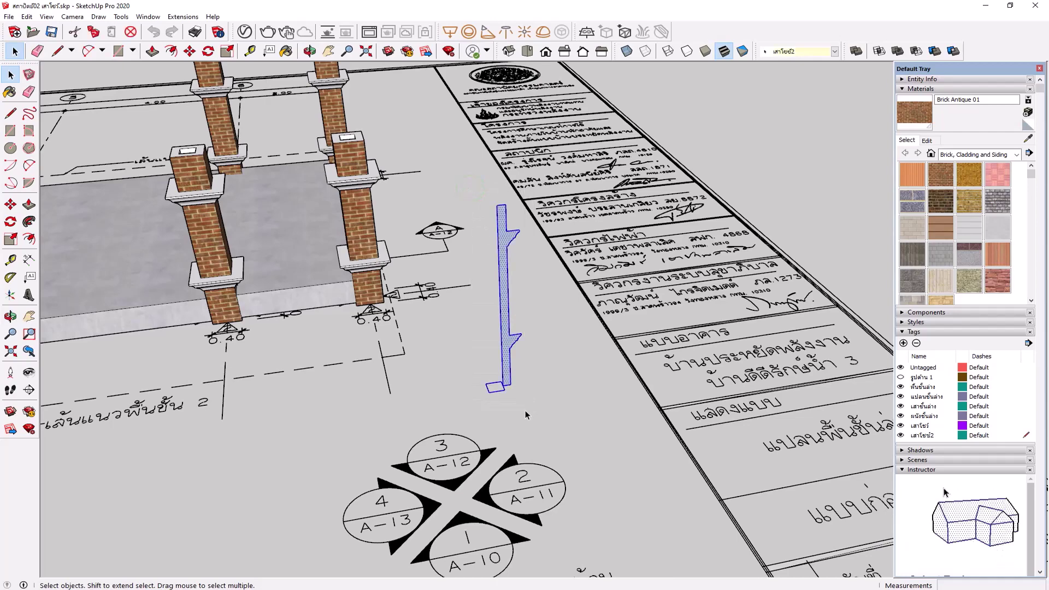
{"action": "key", "text": "Delete"}
Turn the รูปด้าน 1 tag back on and view both sheets from above
{"action": "scroll", "coordinate": [614, 316], "scroll_direction": "down", "scroll_amount": 3}
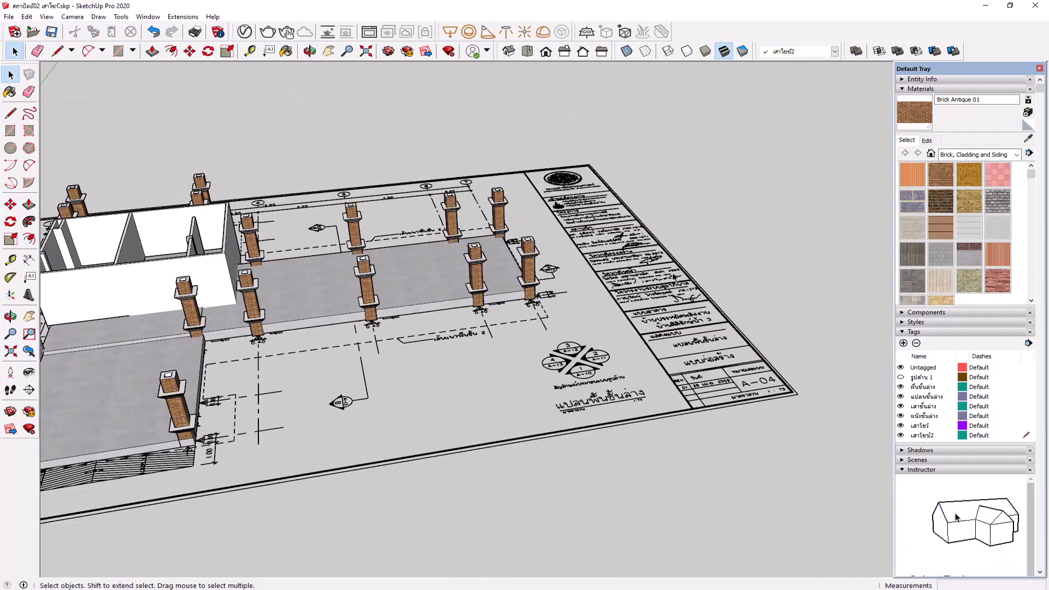
{"action": "scroll", "coordinate": [614, 316], "scroll_direction": "down", "scroll_amount": 3}
{"action": "middle_click_drag", "start_coordinate": [681, 276], "coordinate": [572, 371]}
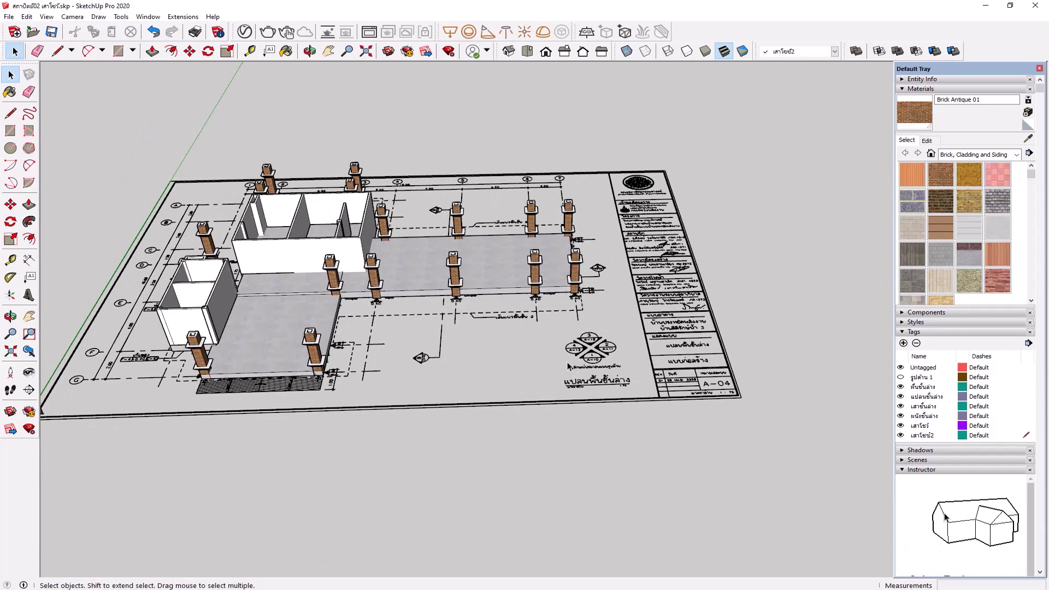
{"action": "left_click", "coordinate": [901, 377]}
{"action": "scroll", "coordinate": [563, 333], "scroll_direction": "down", "scroll_amount": 3}
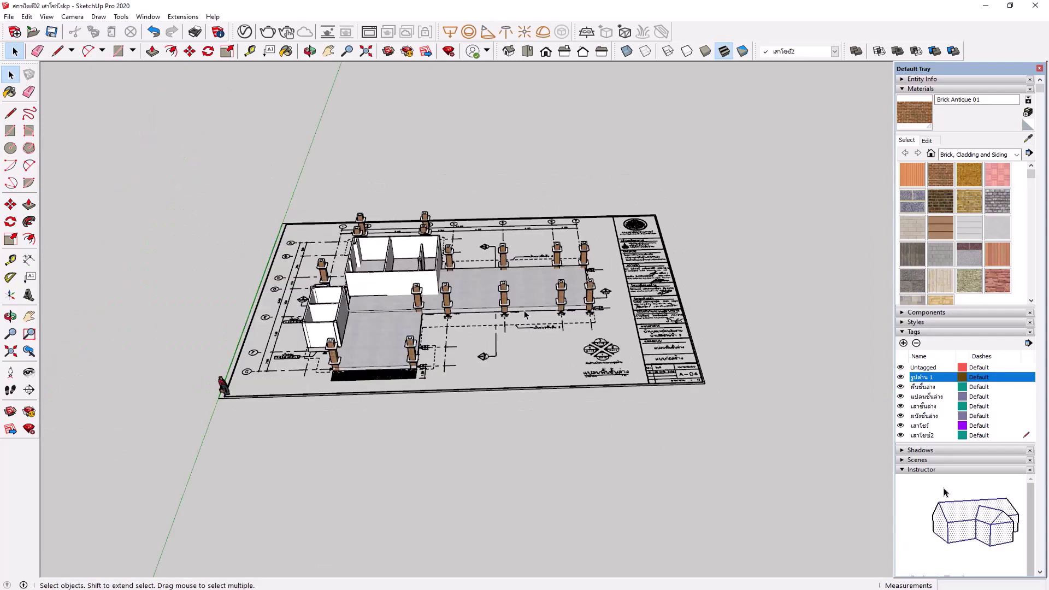
{"action": "scroll", "coordinate": [495, 310], "scroll_direction": "down", "scroll_amount": 2}
{"action": "scroll", "coordinate": [491, 300], "scroll_direction": "down", "scroll_amount": 2}
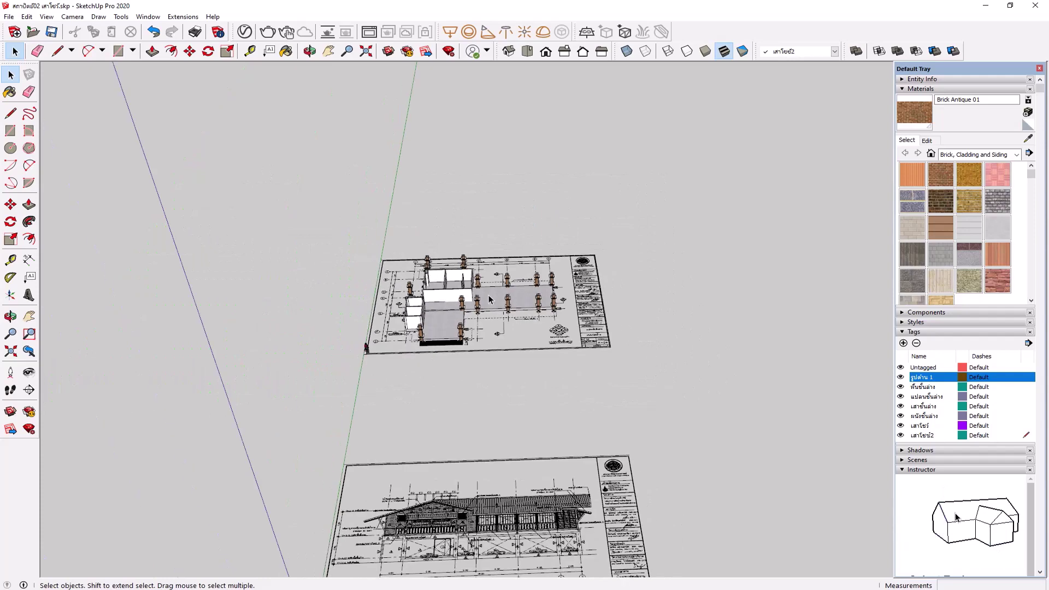
{"action": "scroll", "coordinate": [492, 376], "scroll_direction": "down", "scroll_amount": 1}
{"action": "scroll", "coordinate": [474, 354], "scroll_direction": "down", "scroll_amount": 1}
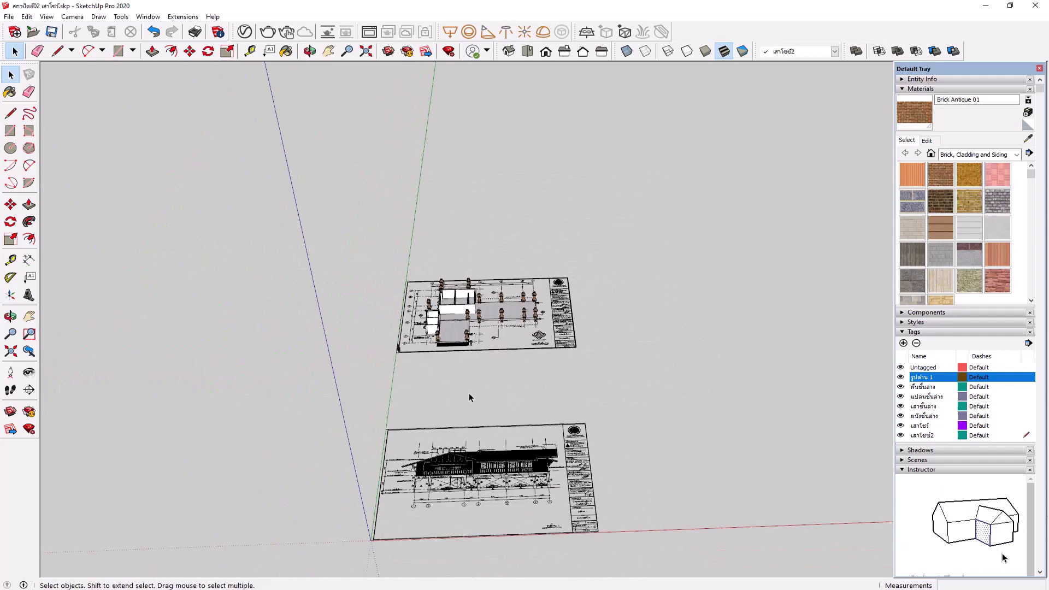
{"action": "middle_click_drag", "start_coordinate": [469, 392], "coordinate": [469, 499]}
{"action": "scroll", "coordinate": [569, 497], "scroll_direction": "up", "scroll_amount": 2}
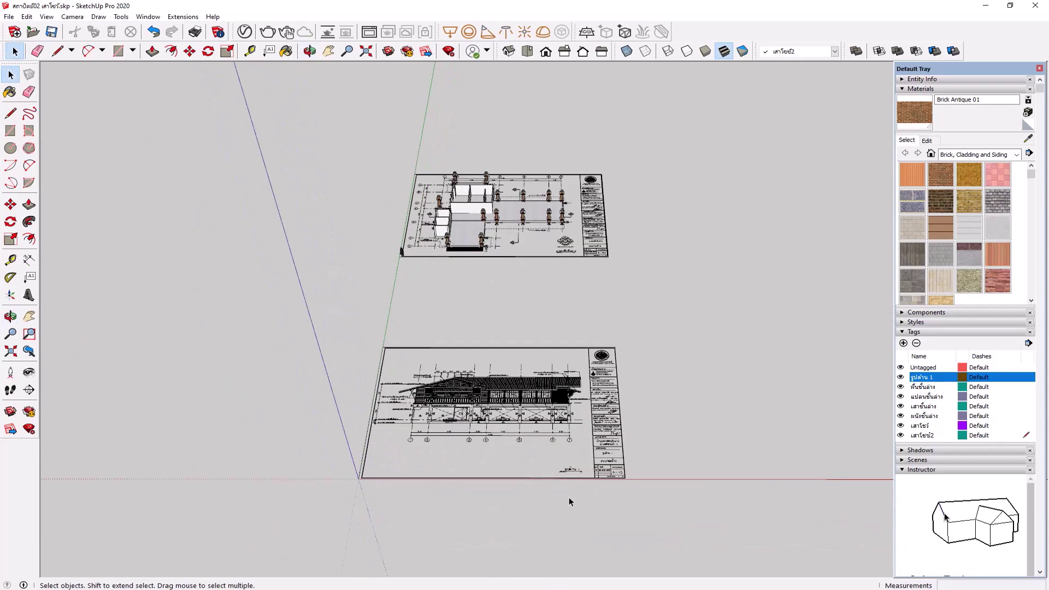
{"action": "scroll", "coordinate": [570, 498], "scroll_direction": "up", "scroll_amount": 2}
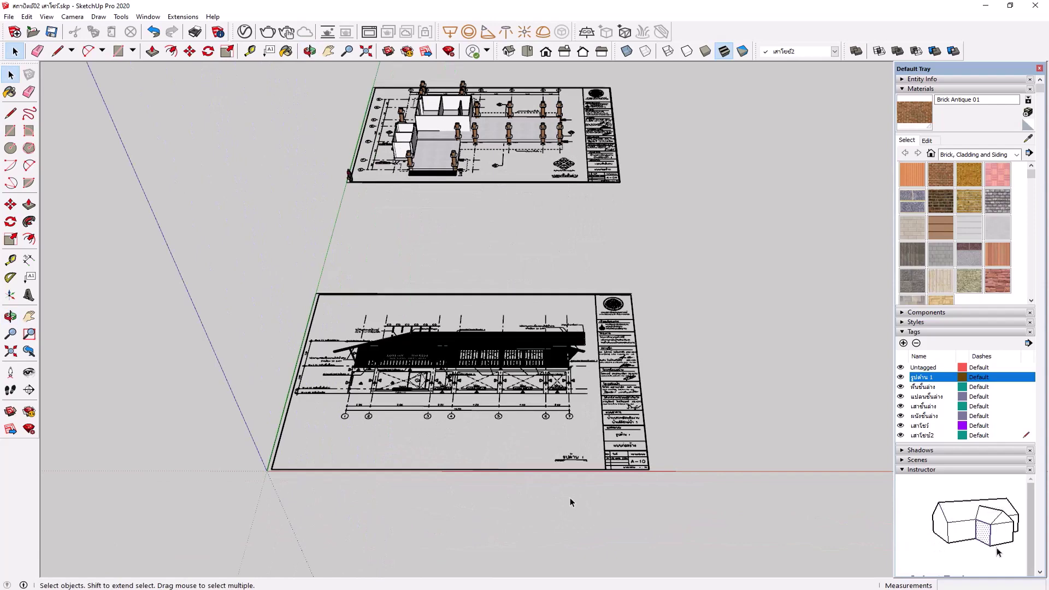
{"action": "scroll", "coordinate": [483, 412], "scroll_direction": "up", "scroll_amount": 2}
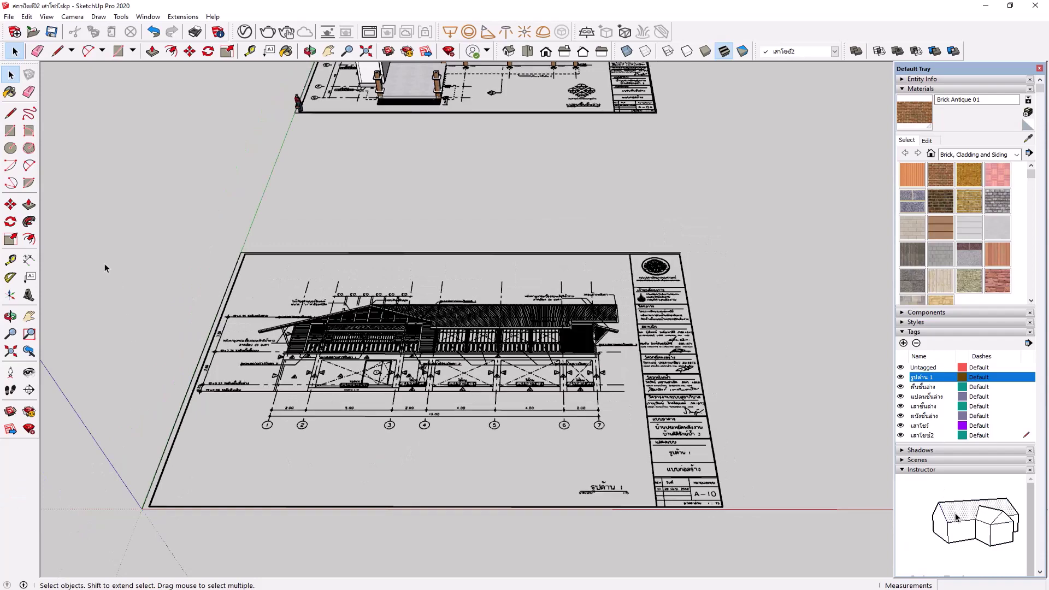
Move the whole รูปด้าน 1 elevation sheet by its corner along the green axis past the plan
{"action": "left_click_drag", "start_coordinate": [97, 226], "coordinate": [790, 551]}
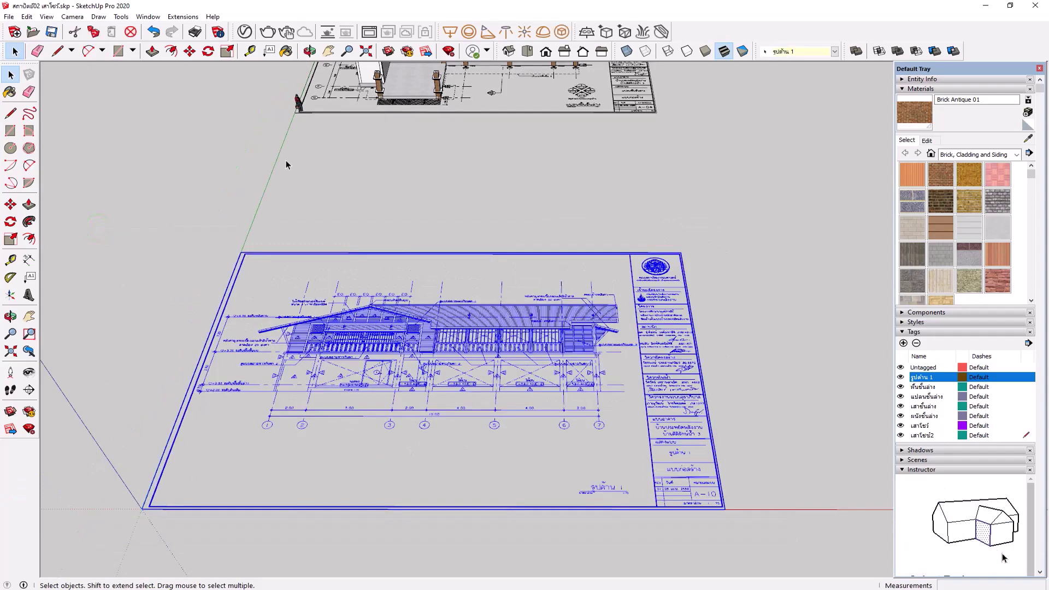
{"action": "left_click", "coordinate": [190, 51]}
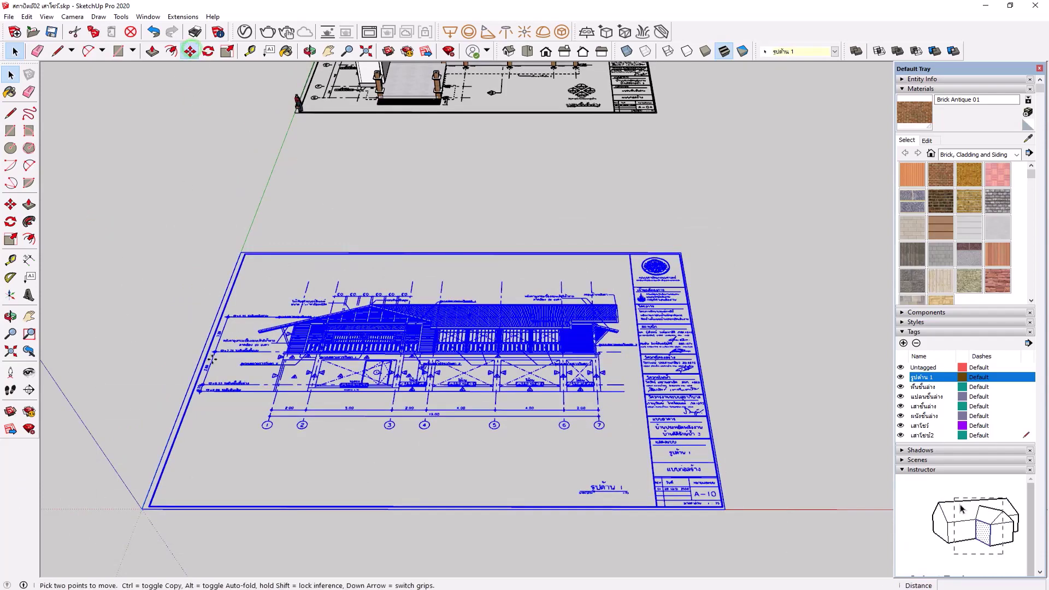
{"action": "left_click", "coordinate": [140, 510]}
{"action": "scroll", "coordinate": [252, 190], "scroll_direction": "down", "scroll_amount": 5}
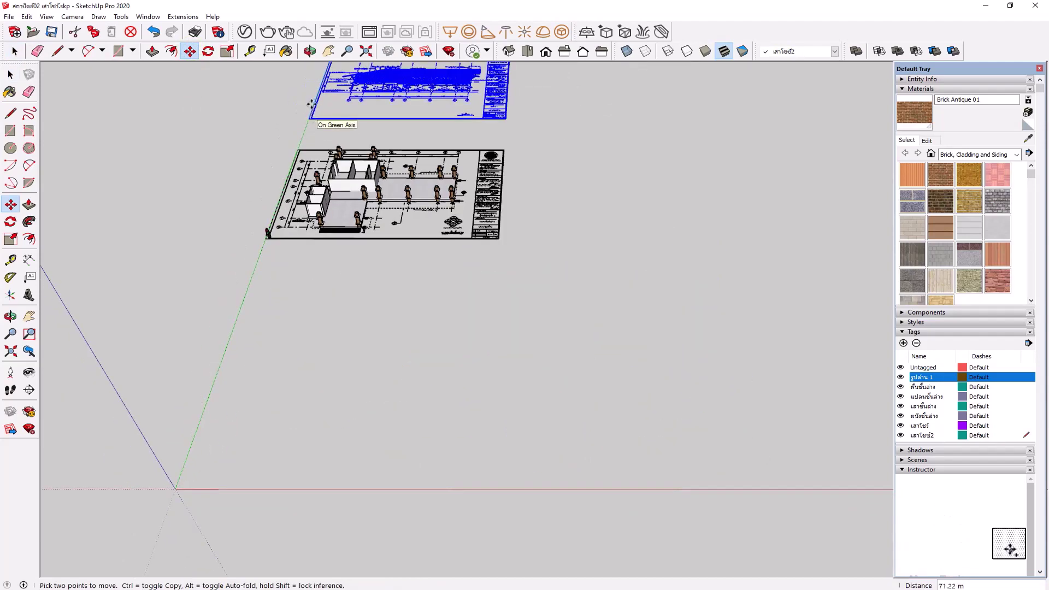
{"action": "left_click", "coordinate": [311, 104]}
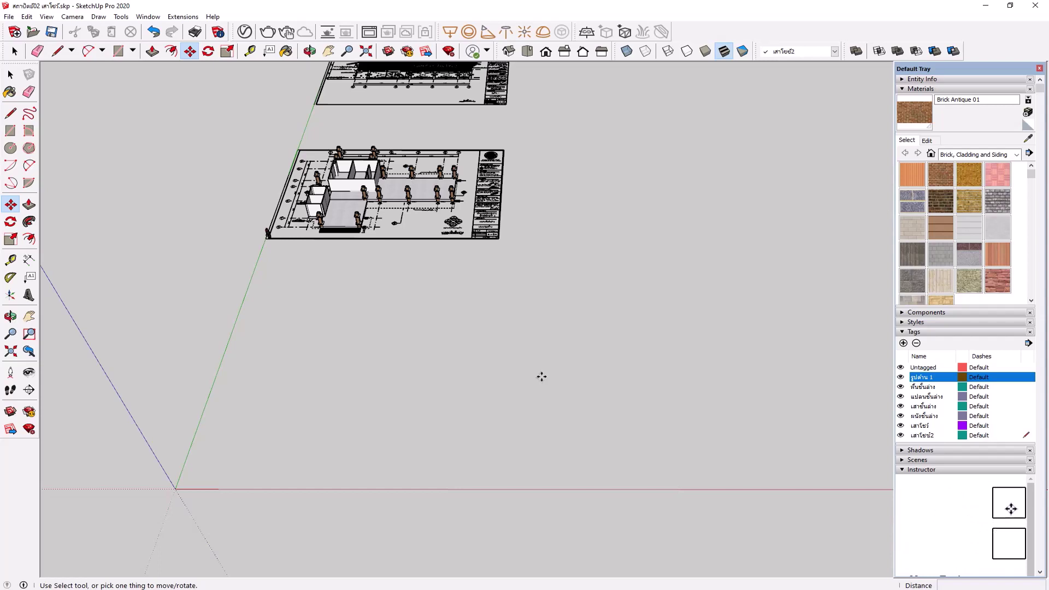
Add a tag named แปลนชั้น2 in the Tags panel and make it the active tag
{"action": "left_click", "coordinate": [903, 343]}
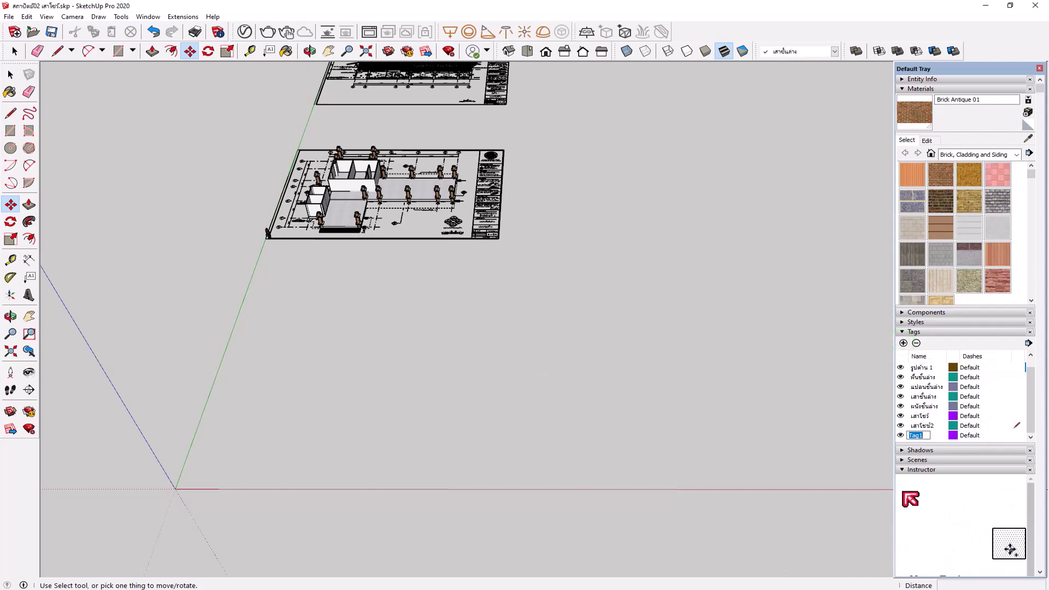
{"action": "key", "text": "BackSpace"}
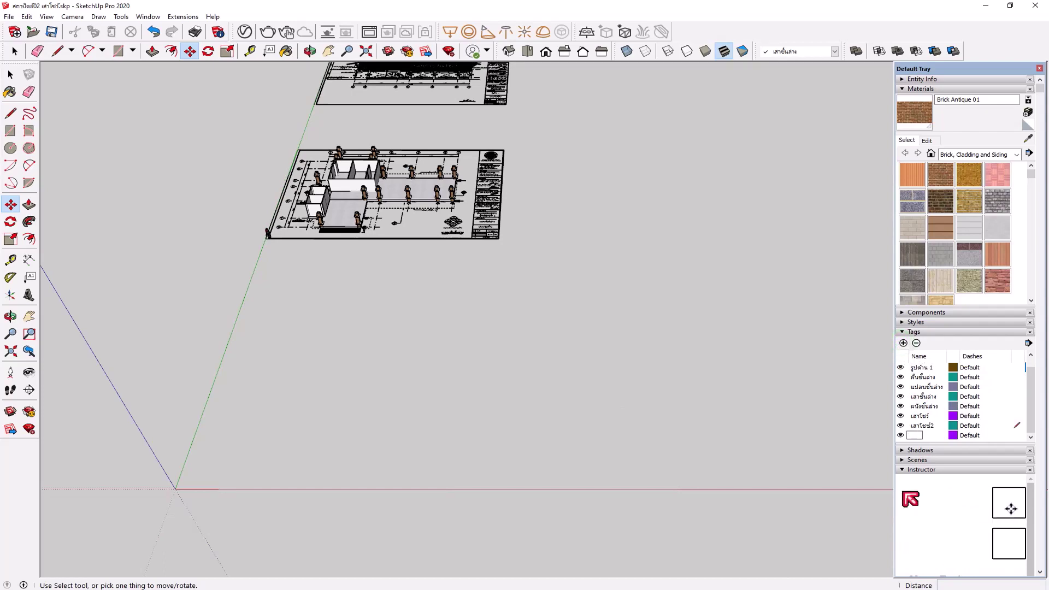
{"action": "type", "text": "แปล"}
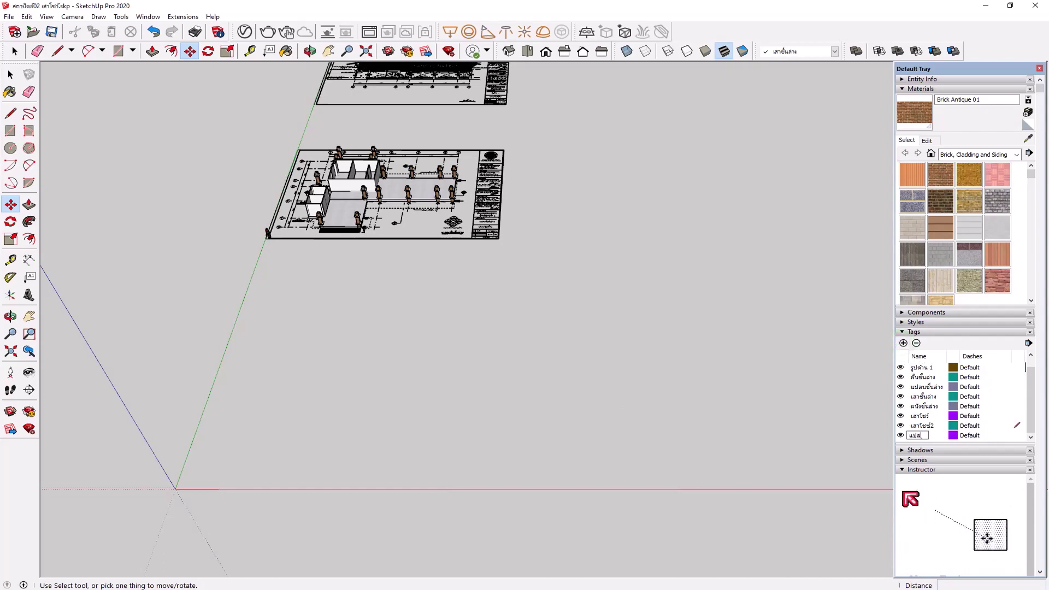
{"action": "type", "text": "น"}
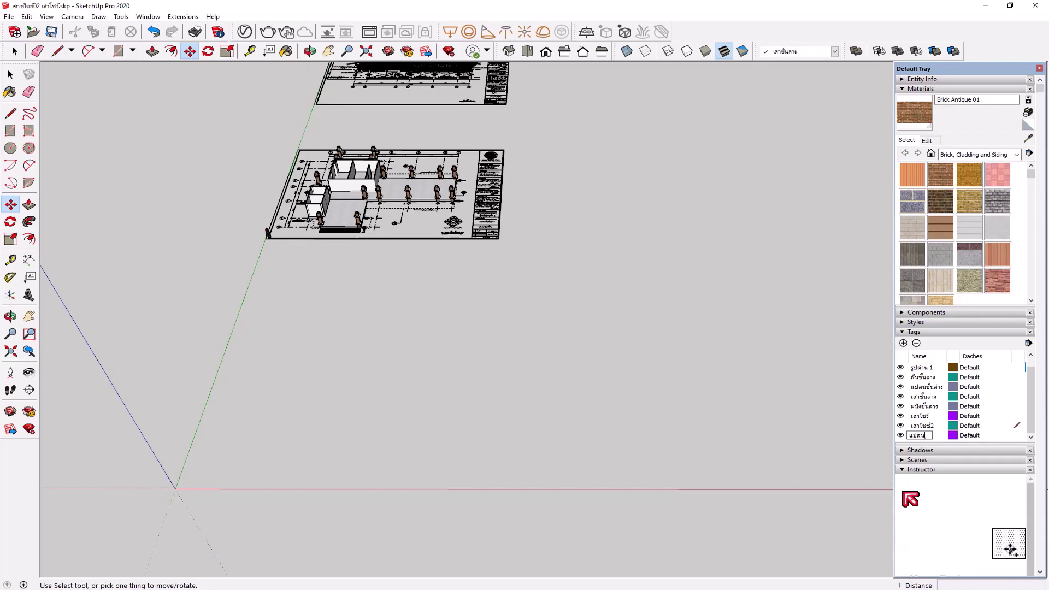
{"action": "type", "text": "ชั้น"}
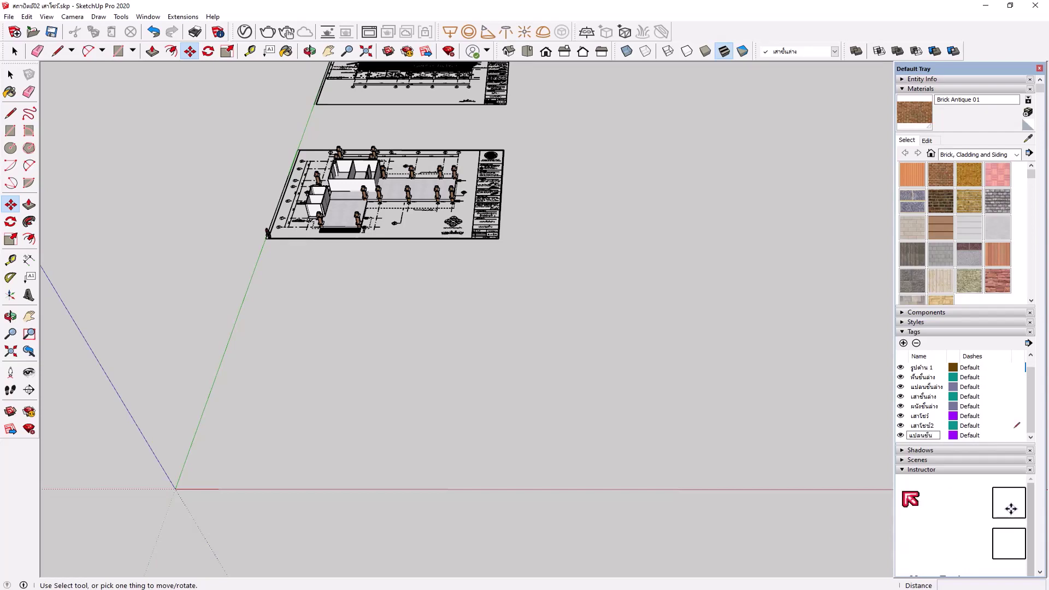
{"action": "type", "text": "2"}
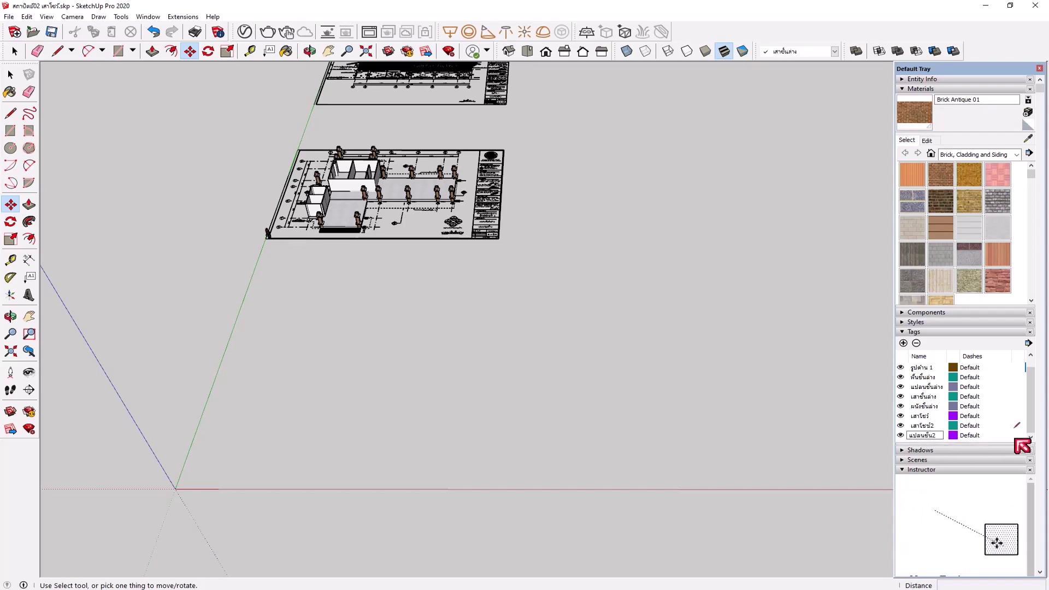
{"action": "left_click", "coordinate": [1017, 436]}
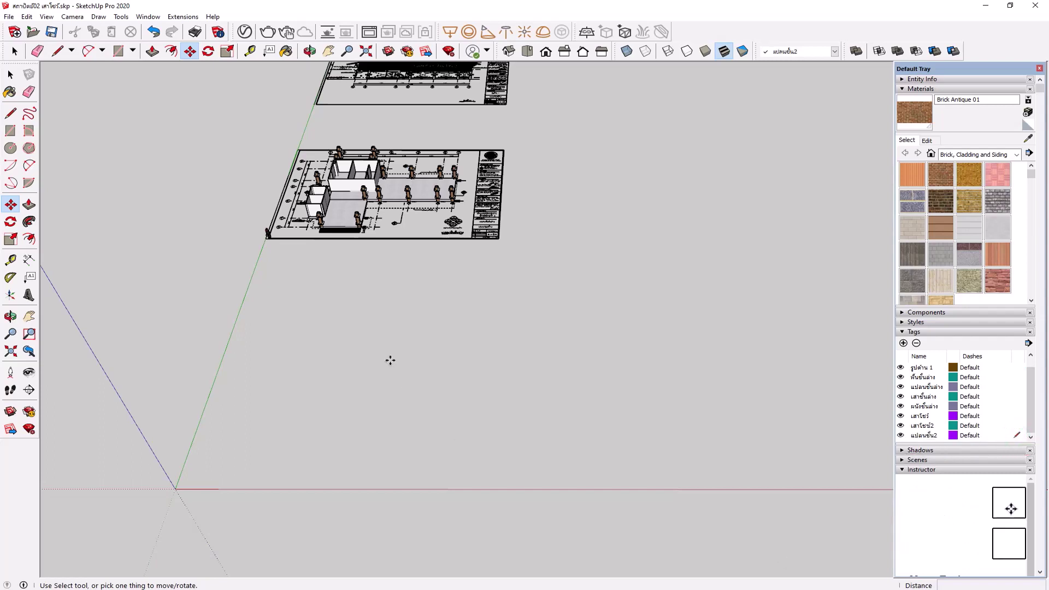
{"action": "middle_click", "coordinate": [390, 344]}
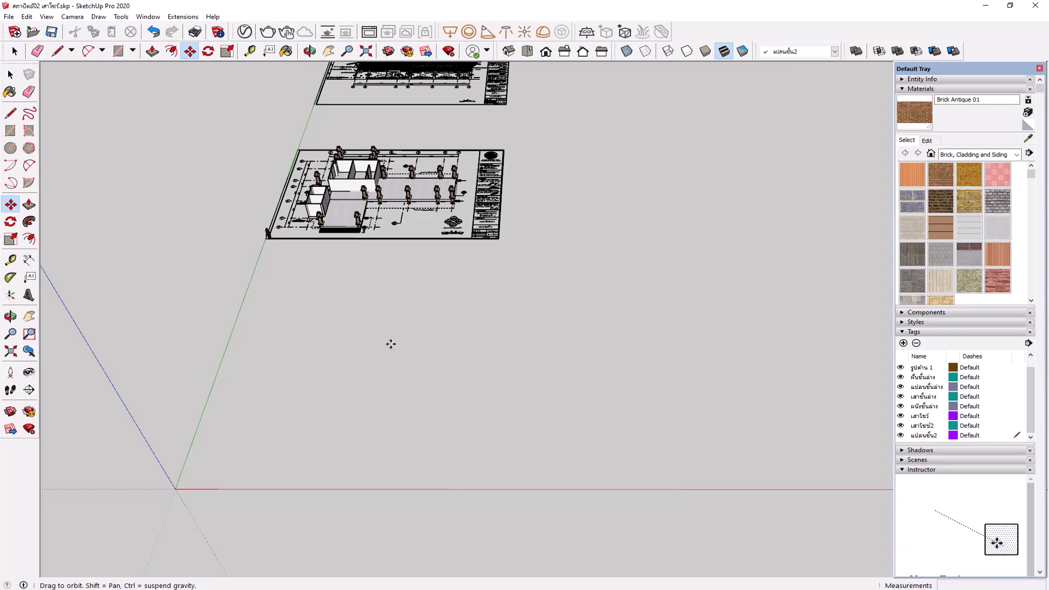
{"action": "mouse_move", "coordinate": [391, 344]}
{"action": "middle_mouse_down"}
{"action": "mouse_move", "coordinate": [419, 351]}
{"action": "mouse_move", "coordinate": [381, 400]}
{"action": "middle_mouse_up"}
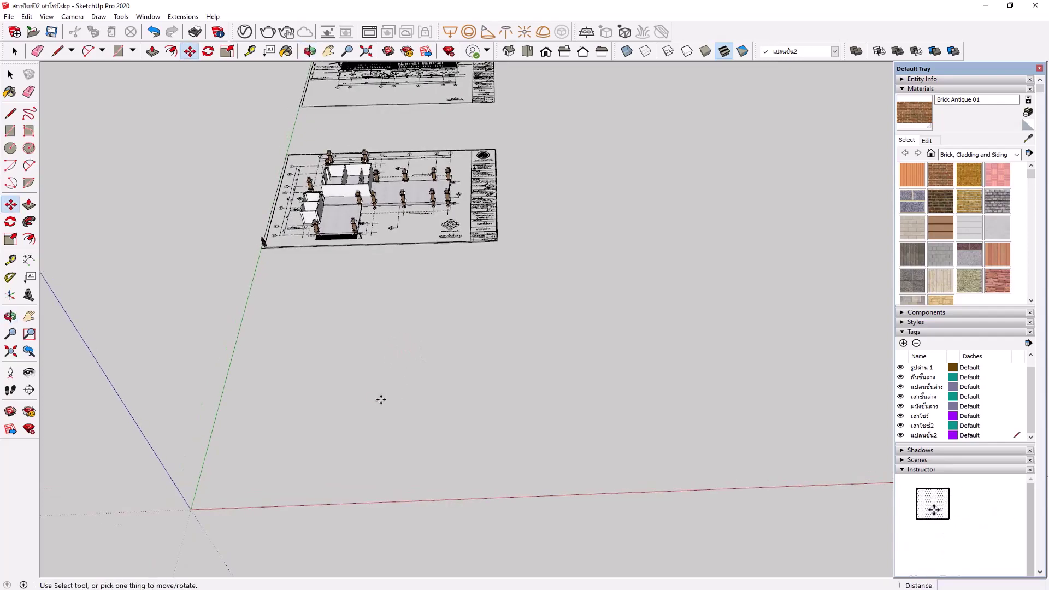
{"action": "left_click", "coordinate": [11, 16]}
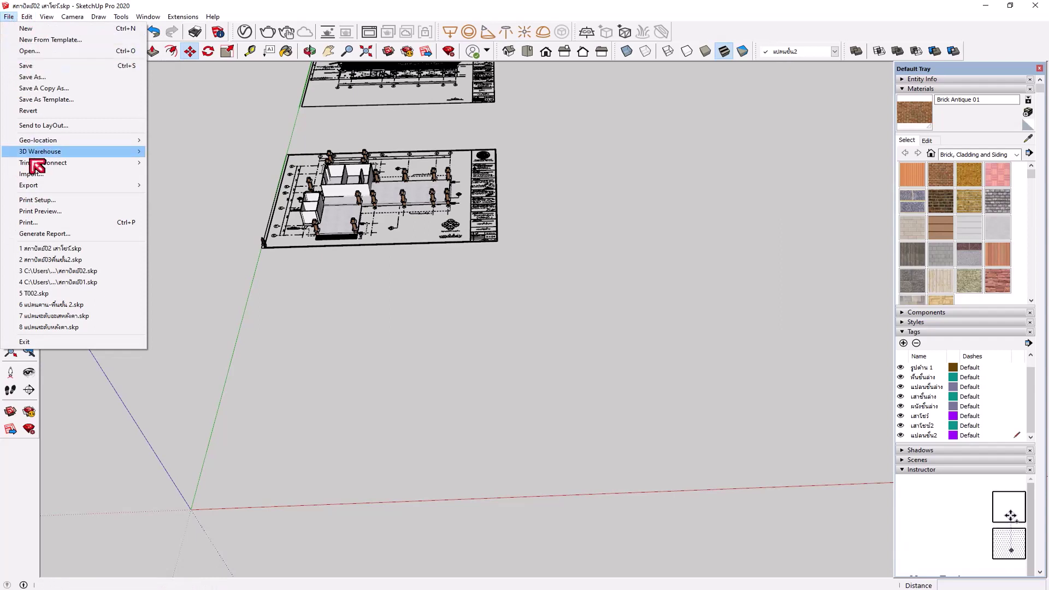
Import the upper-floor plan DWG file into the model and dismiss the import results
{"action": "left_click", "coordinate": [48, 174]}
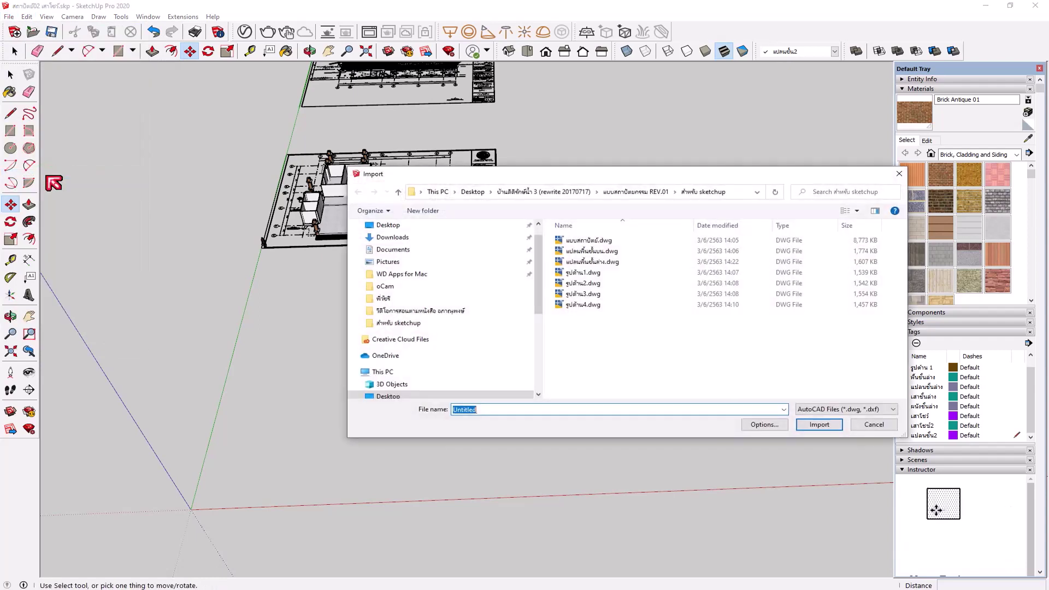
{"action": "left_click", "coordinate": [598, 253]}
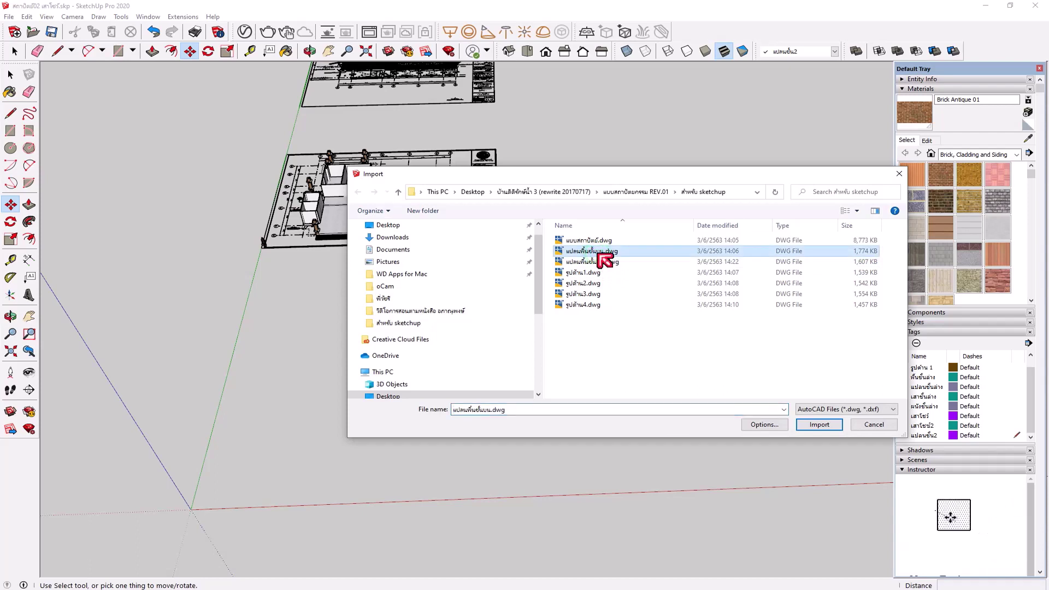
{"action": "left_click", "coordinate": [820, 426]}
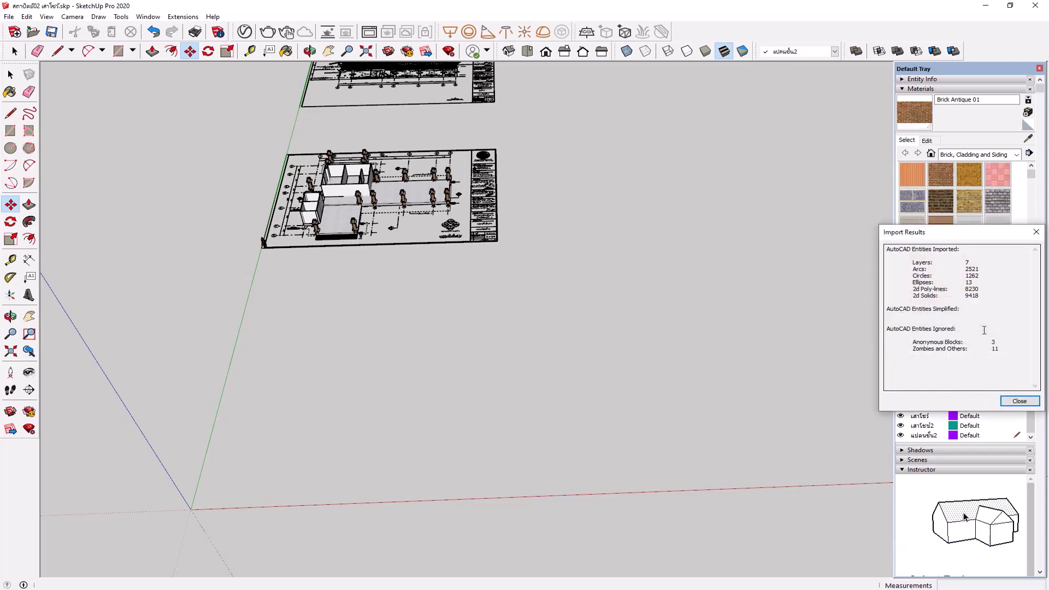
{"action": "left_click", "coordinate": [1020, 401]}
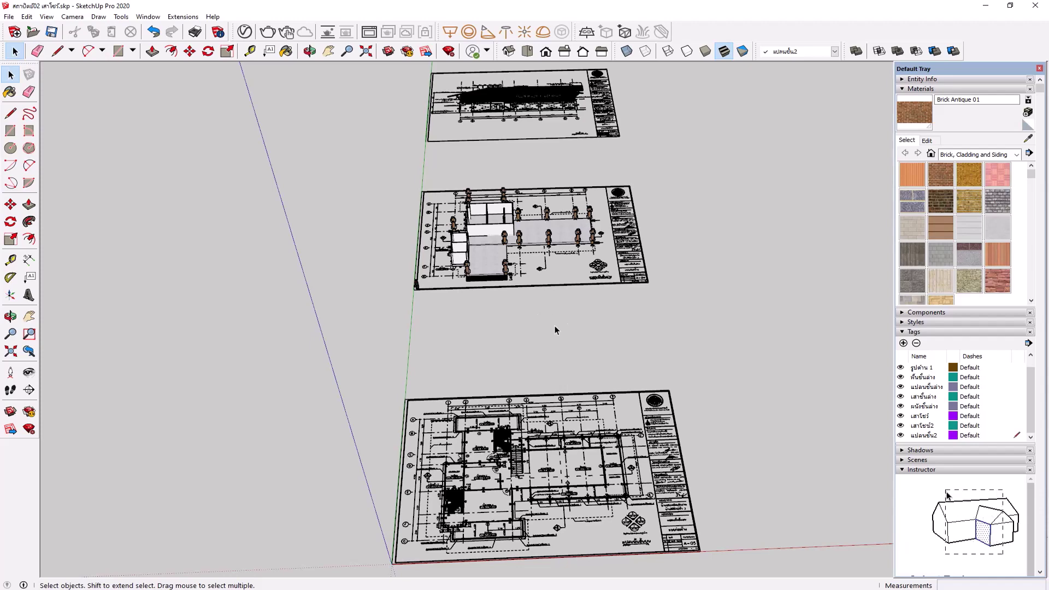
{"action": "scroll", "coordinate": [459, 304], "scroll_direction": "down", "scroll_amount": 2}
{"action": "key", "text": "o"}
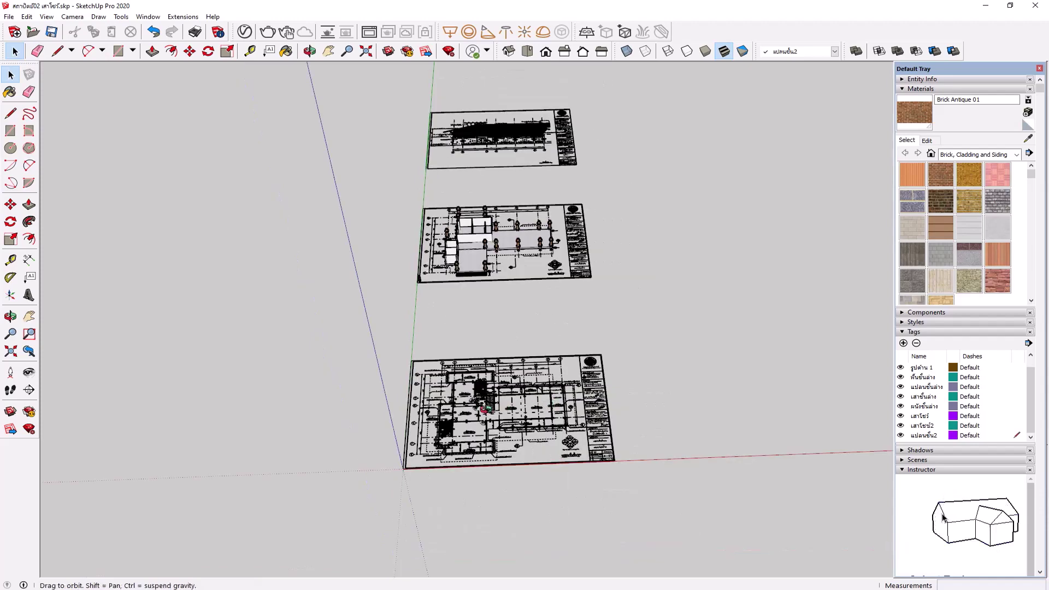
{"action": "left_click_drag", "start_coordinate": [459, 408], "coordinate": [464, 415]}
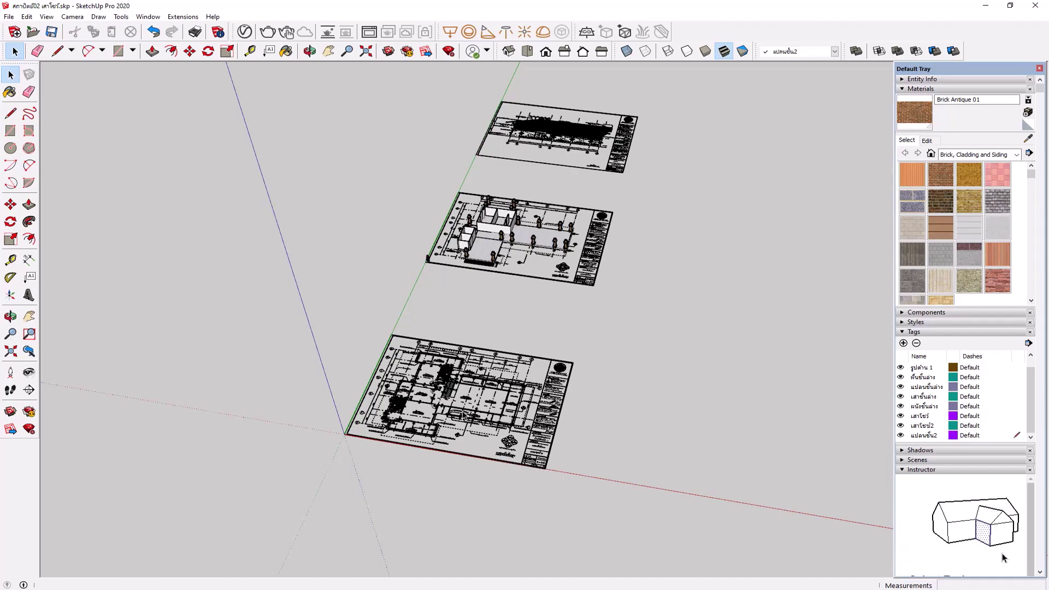
{"action": "scroll", "coordinate": [440, 455], "scroll_direction": "up", "scroll_amount": 3}
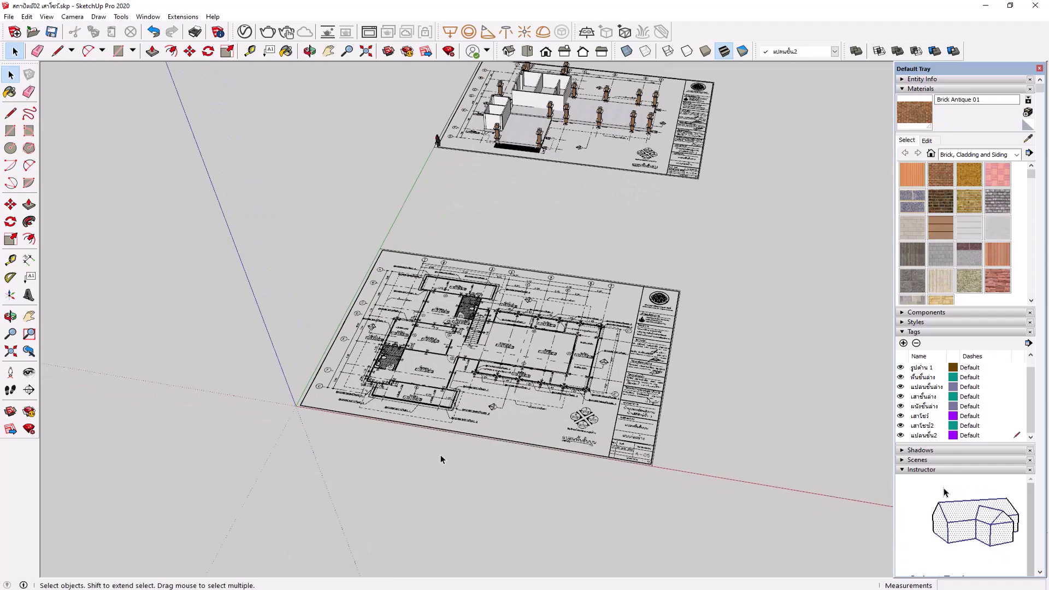
{"action": "scroll", "coordinate": [472, 393], "scroll_direction": "up", "scroll_amount": 2}
{"action": "scroll", "coordinate": [480, 386], "scroll_direction": "up", "scroll_amount": 2}
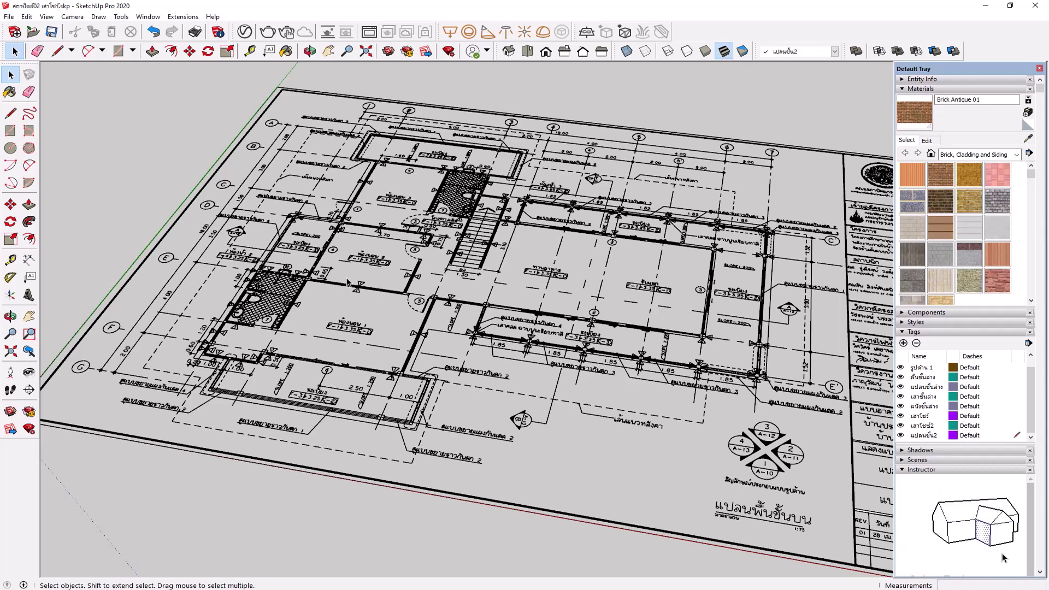
{"action": "scroll", "coordinate": [347, 282], "scroll_direction": "down", "scroll_amount": 3}
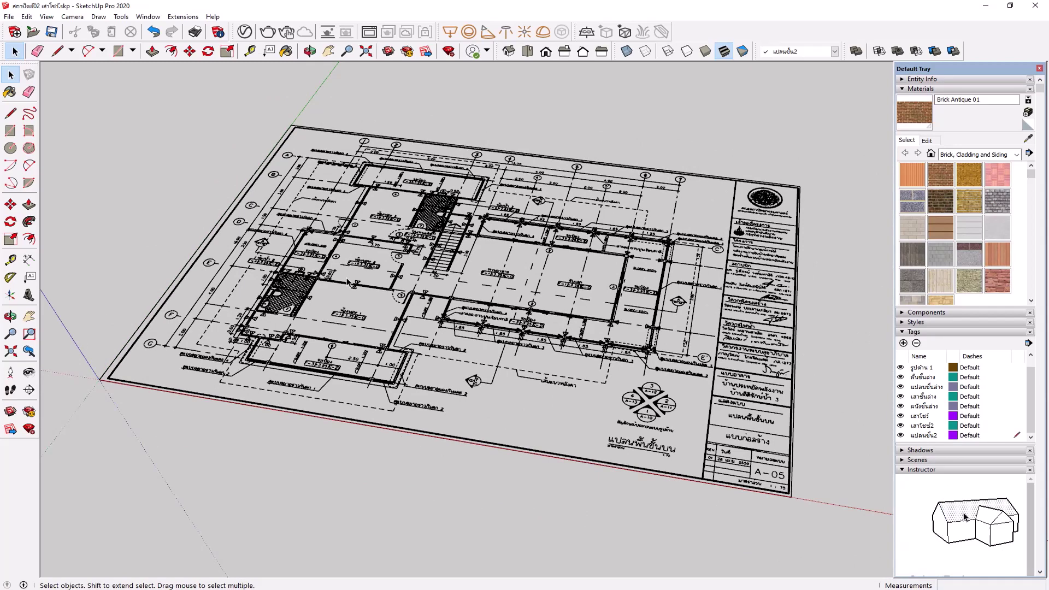
{"action": "middle_click_drag", "start_coordinate": [417, 304], "coordinate": [484, 420]}
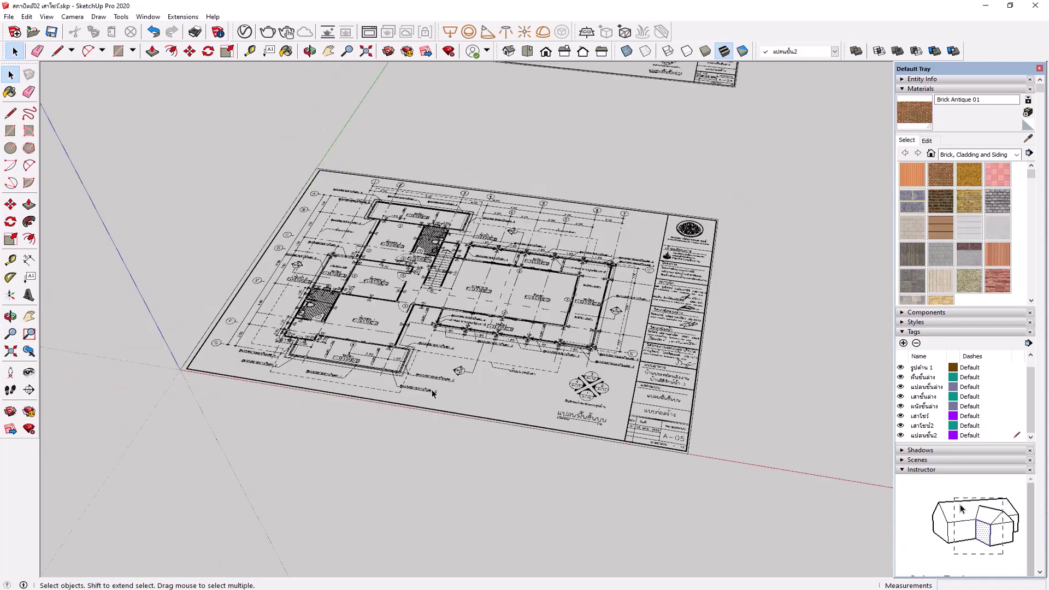
{"action": "key", "text": "space"}
{"action": "scroll", "coordinate": [481, 429], "scroll_direction": "down", "scroll_amount": 3}
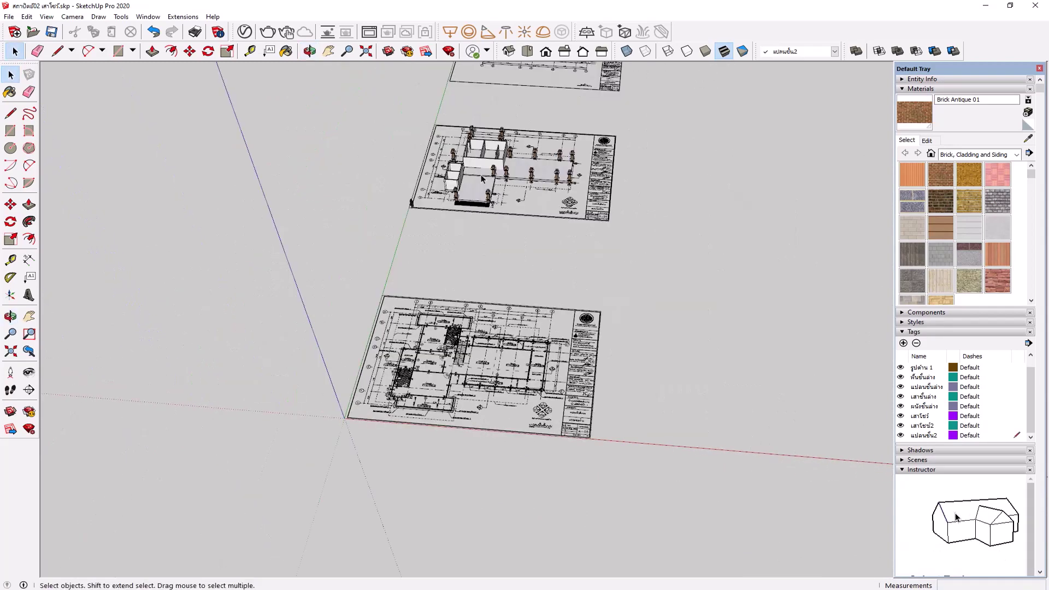
{"action": "scroll", "coordinate": [486, 144], "scroll_direction": "up", "scroll_amount": 3}
{"action": "scroll", "coordinate": [485, 145], "scroll_direction": "up", "scroll_amount": 2}
{"action": "scroll", "coordinate": [491, 175], "scroll_direction": "up", "scroll_amount": 2}
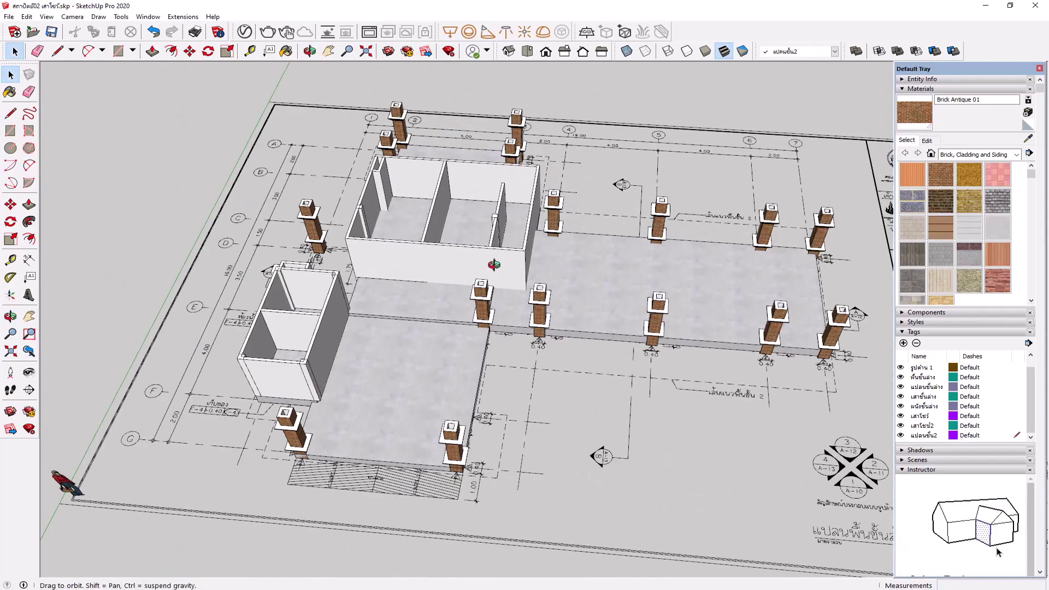
{"action": "scroll", "coordinate": [499, 205], "scroll_direction": "up", "scroll_amount": 2}
{"action": "scroll", "coordinate": [499, 204], "scroll_direction": "down", "scroll_amount": 2}
{"action": "scroll", "coordinate": [505, 240], "scroll_direction": "down", "scroll_amount": 2}
Hide the elevation sheet's tag in the Tags panel
{"action": "scroll", "coordinate": [514, 285], "scroll_direction": "down", "scroll_amount": 1}
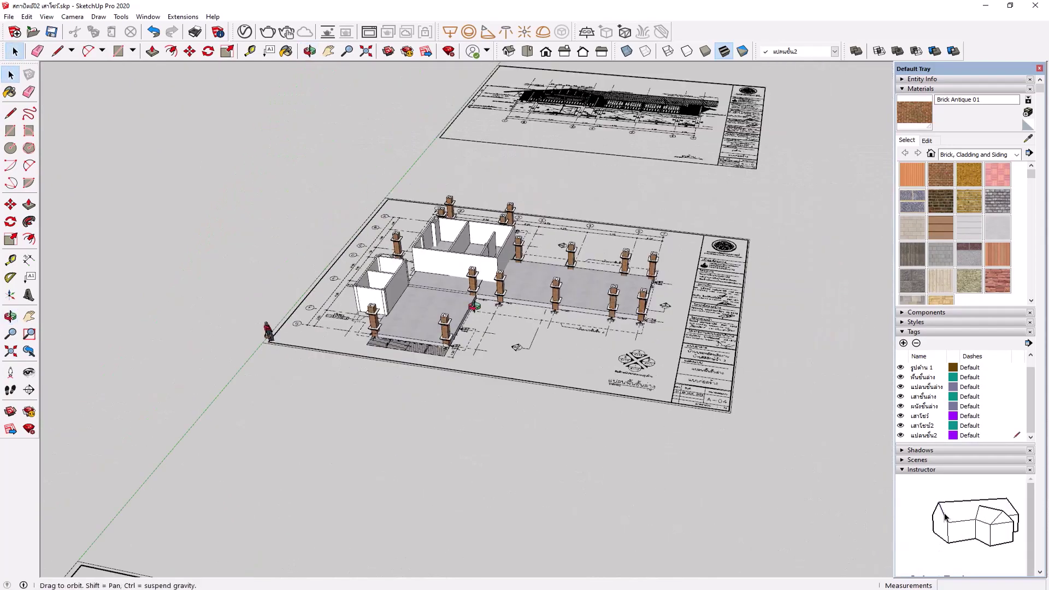
{"action": "scroll", "coordinate": [528, 342], "scroll_direction": "down", "scroll_amount": 2}
{"action": "scroll", "coordinate": [528, 342], "scroll_direction": "down", "scroll_amount": 1}
{"action": "scroll", "coordinate": [656, 404], "scroll_direction": "down", "scroll_amount": 1}
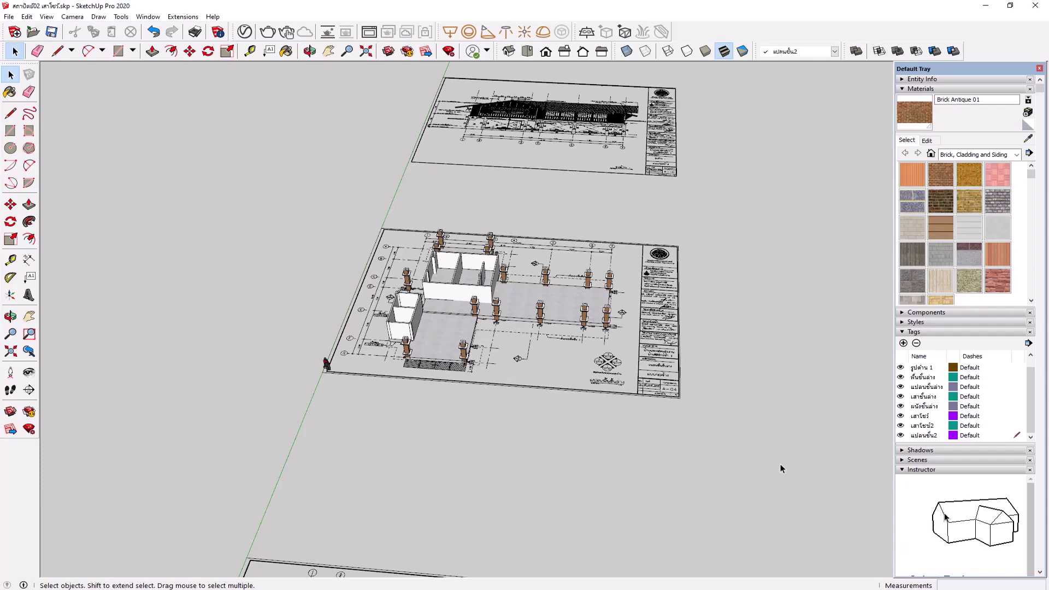
{"action": "left_click", "coordinate": [907, 367]}
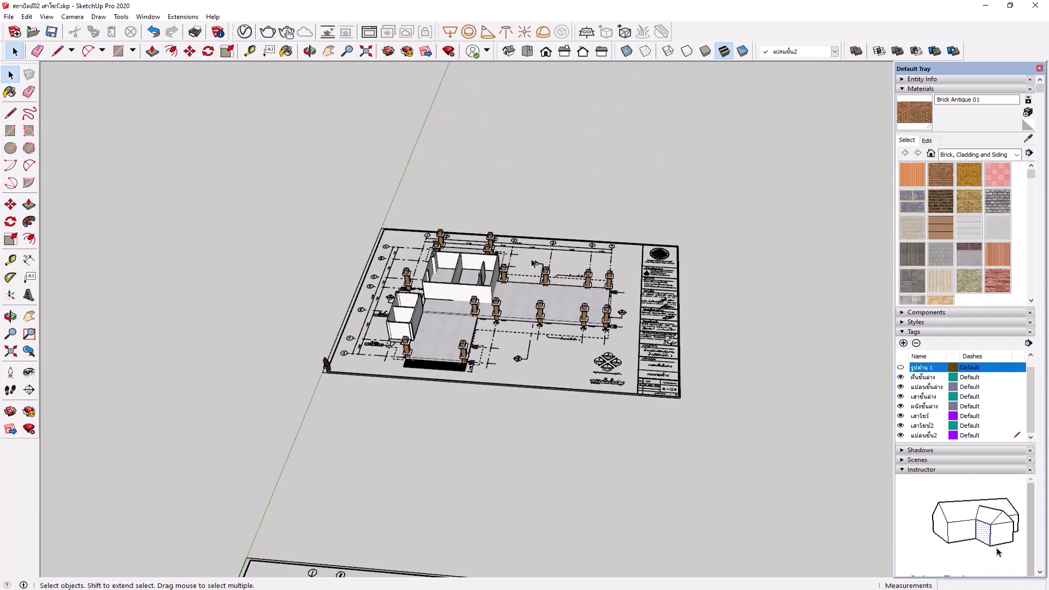
Hide the brick columns, ground-floor walls, white columns and floor slab tags
{"action": "scroll", "coordinate": [529, 309], "scroll_direction": "down", "scroll_amount": 1}
{"action": "scroll", "coordinate": [494, 351], "scroll_direction": "up", "scroll_amount": 1}
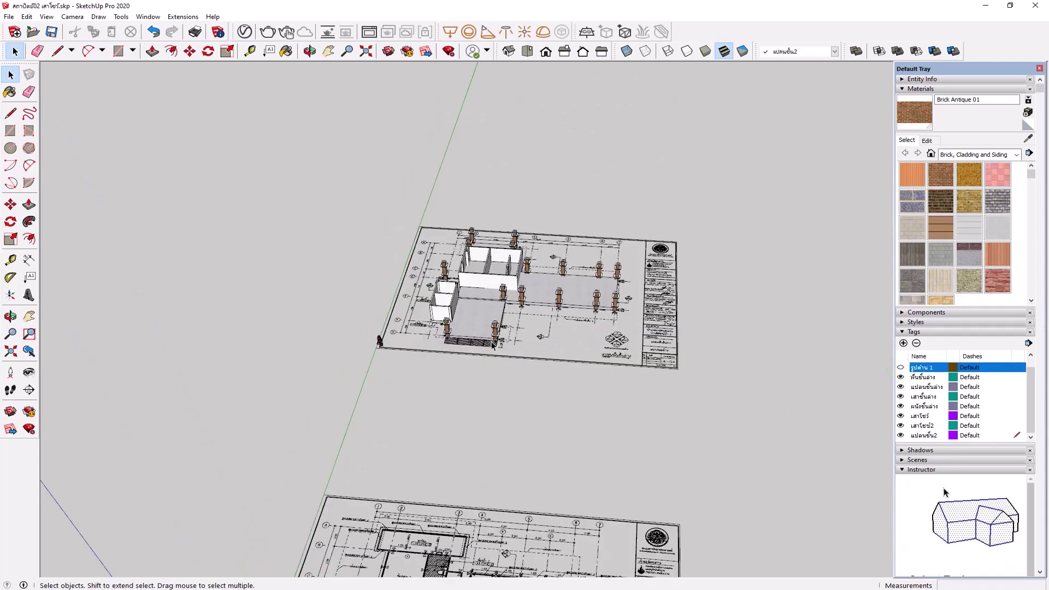
{"action": "scroll", "coordinate": [495, 352], "scroll_direction": "up", "scroll_amount": 2}
{"action": "scroll", "coordinate": [495, 351], "scroll_direction": "up", "scroll_amount": 1}
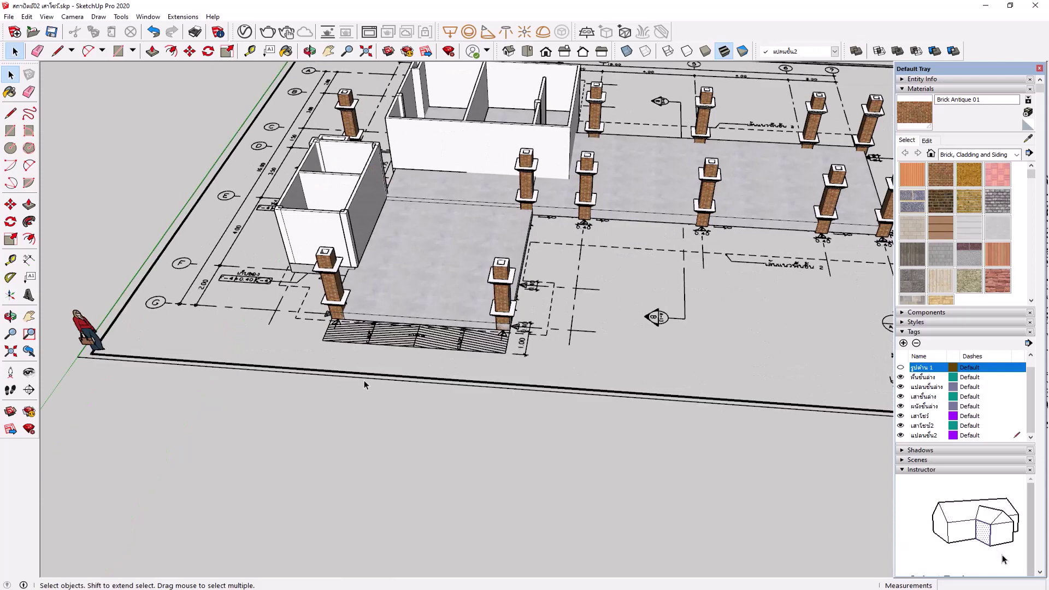
{"action": "left_click", "coordinate": [902, 416]}
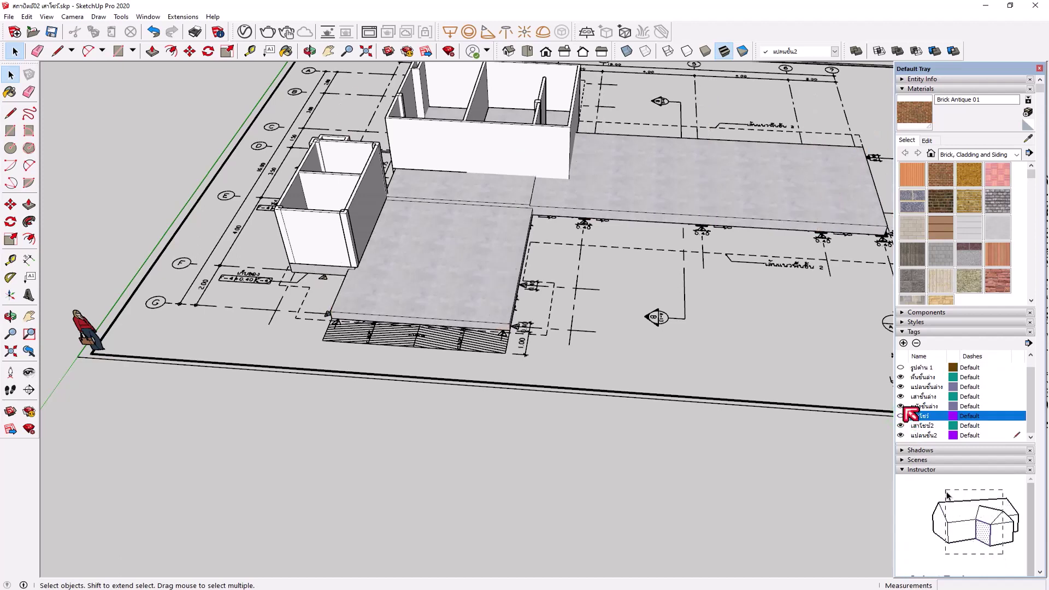
{"action": "left_click", "coordinate": [902, 407]}
{"action": "left_click", "coordinate": [901, 396]}
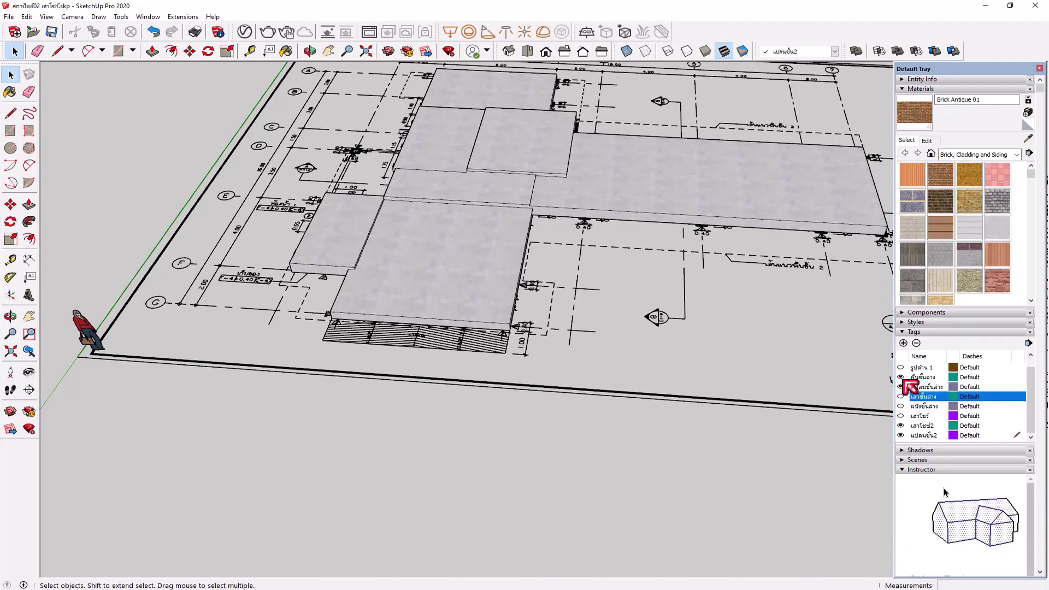
{"action": "left_click", "coordinate": [901, 377]}
Zoom out and window-select the lower floor-plan sheet
{"action": "scroll", "coordinate": [425, 327], "scroll_direction": "down", "scroll_amount": 3}
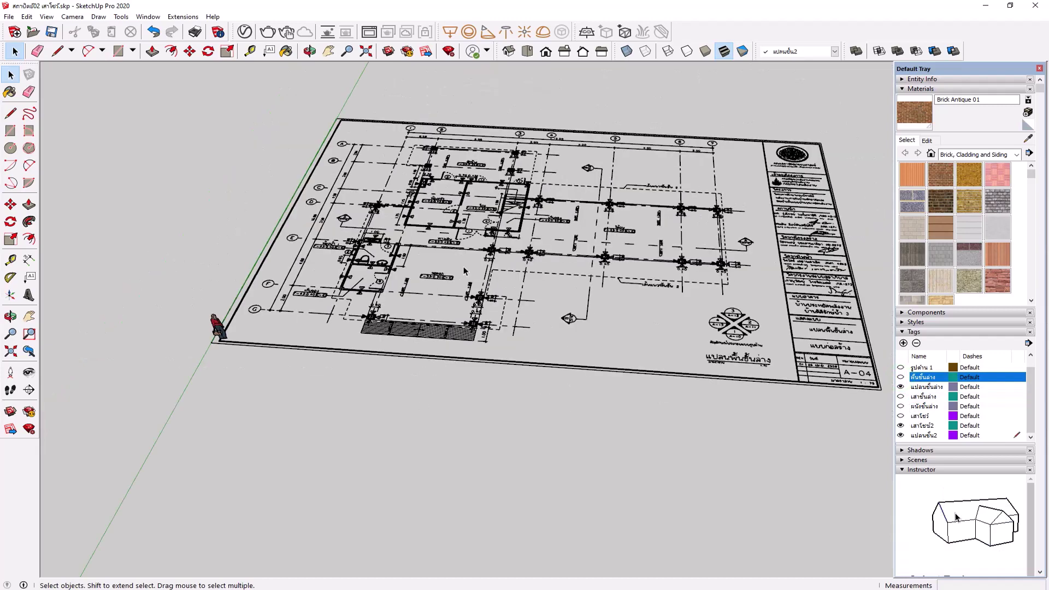
{"action": "scroll", "coordinate": [468, 271], "scroll_direction": "down", "scroll_amount": 3}
{"action": "scroll", "coordinate": [481, 340], "scroll_direction": "down", "scroll_amount": 3}
{"action": "scroll", "coordinate": [481, 341], "scroll_direction": "down", "scroll_amount": 3}
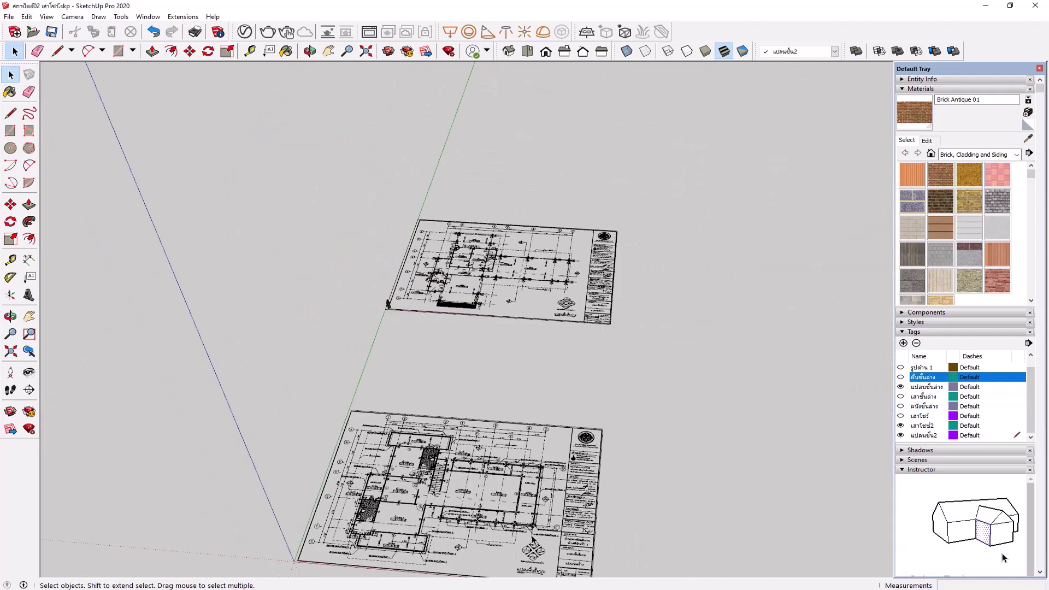
{"action": "left_click", "coordinate": [443, 459]}
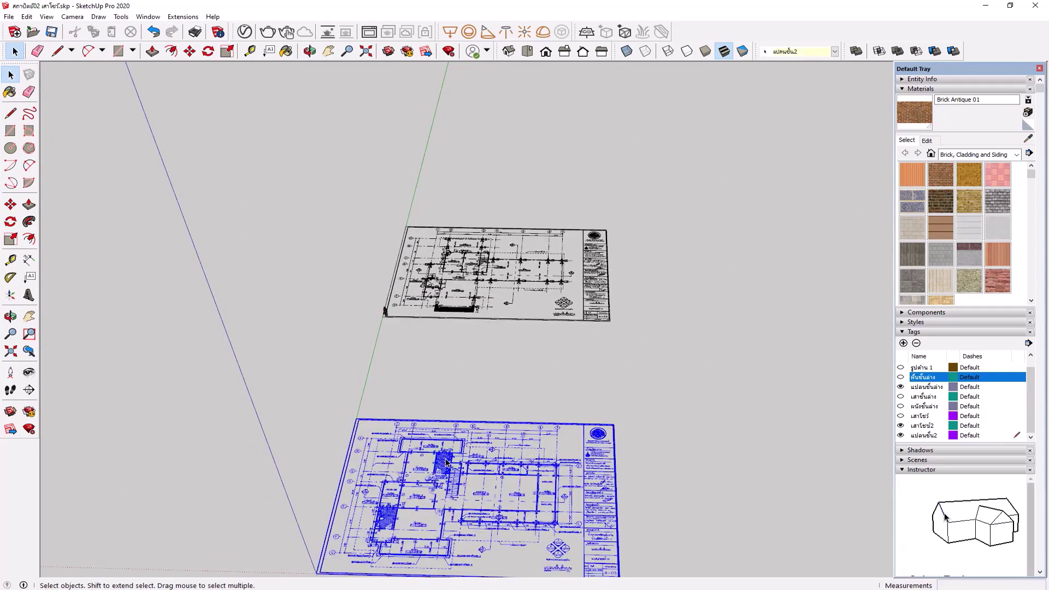
{"action": "scroll", "coordinate": [500, 369], "scroll_direction": "down", "scroll_amount": 1}
{"action": "scroll", "coordinate": [491, 313], "scroll_direction": "up", "scroll_amount": 1}
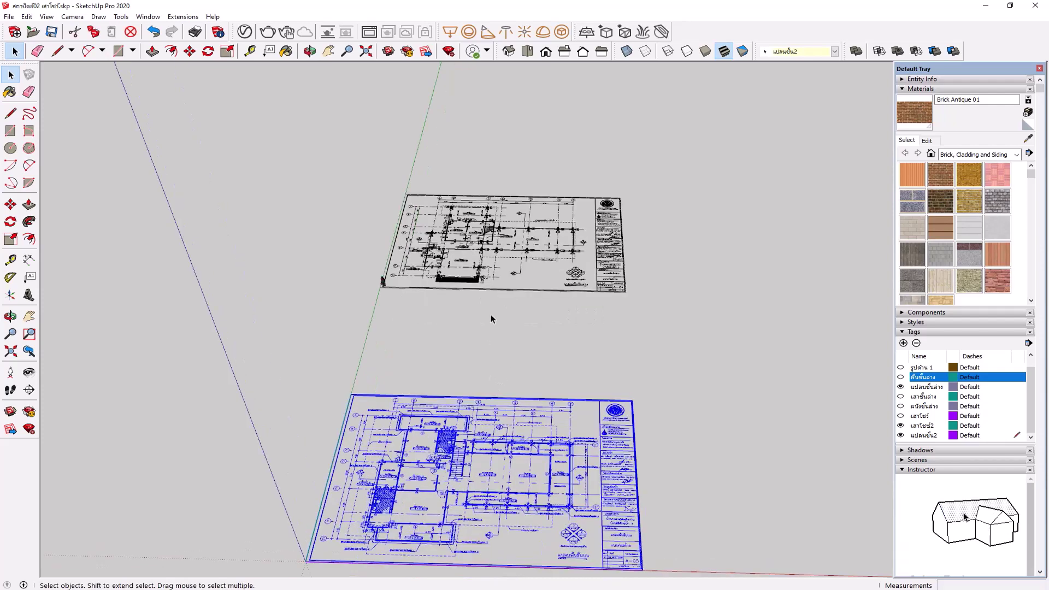
{"action": "scroll", "coordinate": [491, 314], "scroll_direction": "up", "scroll_amount": 1}
{"action": "left_click_drag", "start_coordinate": [251, 350], "coordinate": [660, 555]}
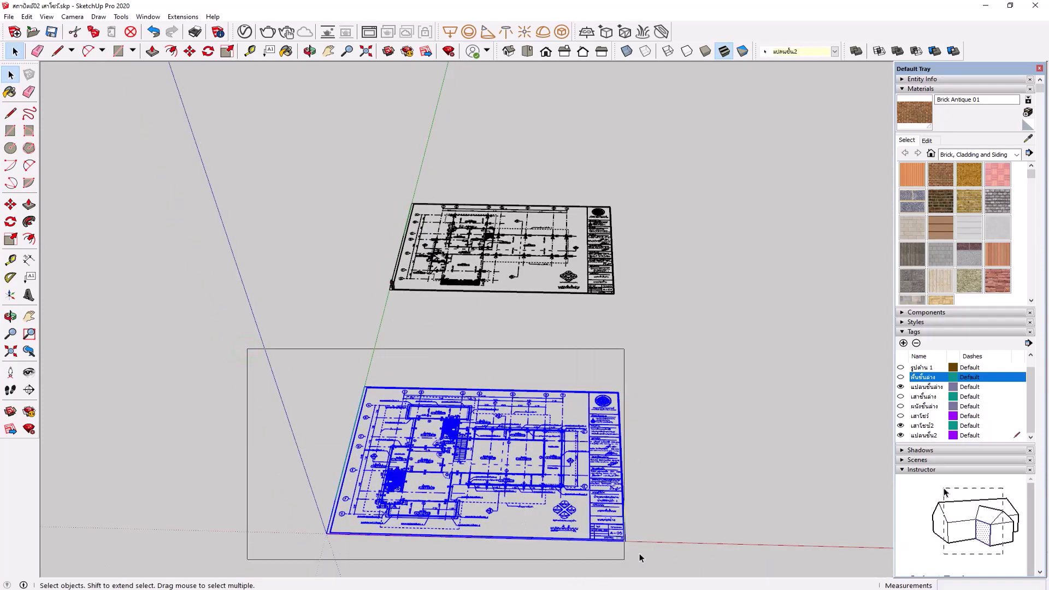
Check the sheet's context menu, dismiss it, and reselect the lower floor-plan sheet
{"action": "right_click", "coordinate": [620, 471]}
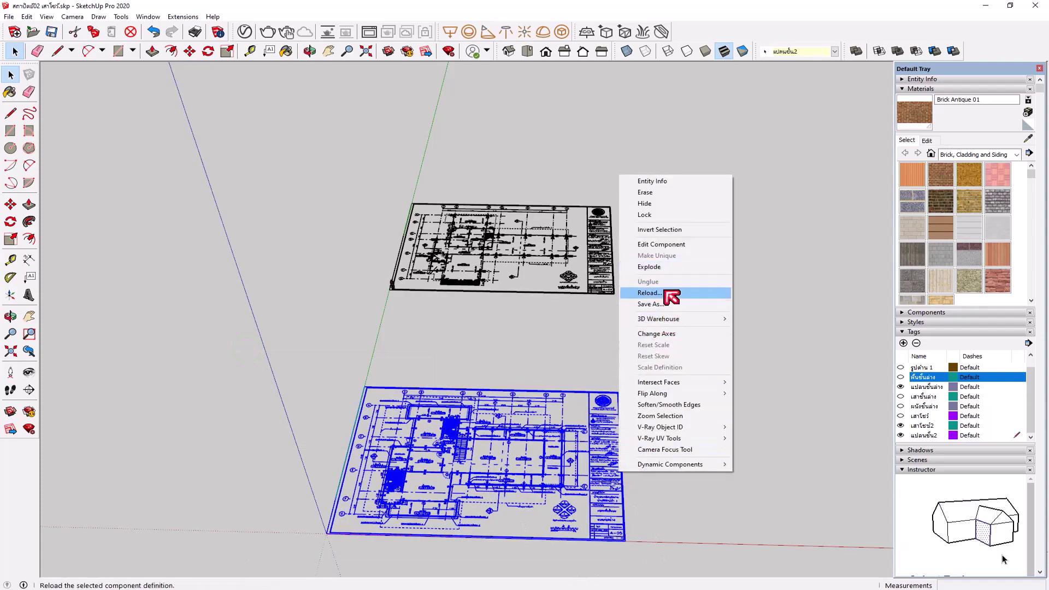
{"action": "left_click", "coordinate": [944, 488]}
{"action": "left_click", "coordinate": [632, 445]}
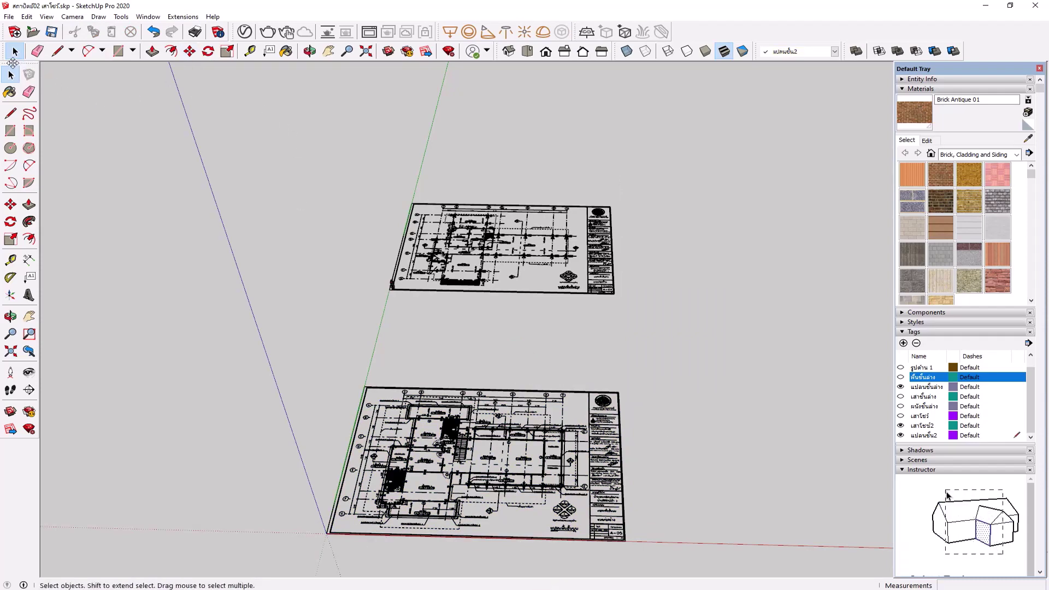
{"action": "left_click", "coordinate": [405, 475]}
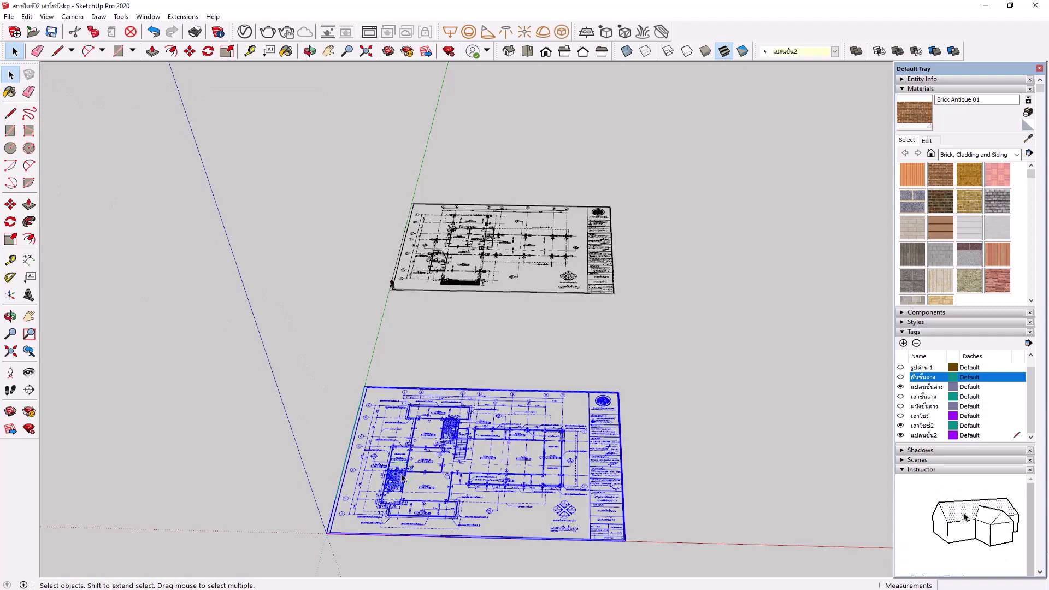
With the Move tool, pick the upper plan's corner column as the base point
{"action": "left_click", "coordinate": [189, 51]}
{"action": "scroll", "coordinate": [416, 421], "scroll_direction": "down", "scroll_amount": 1}
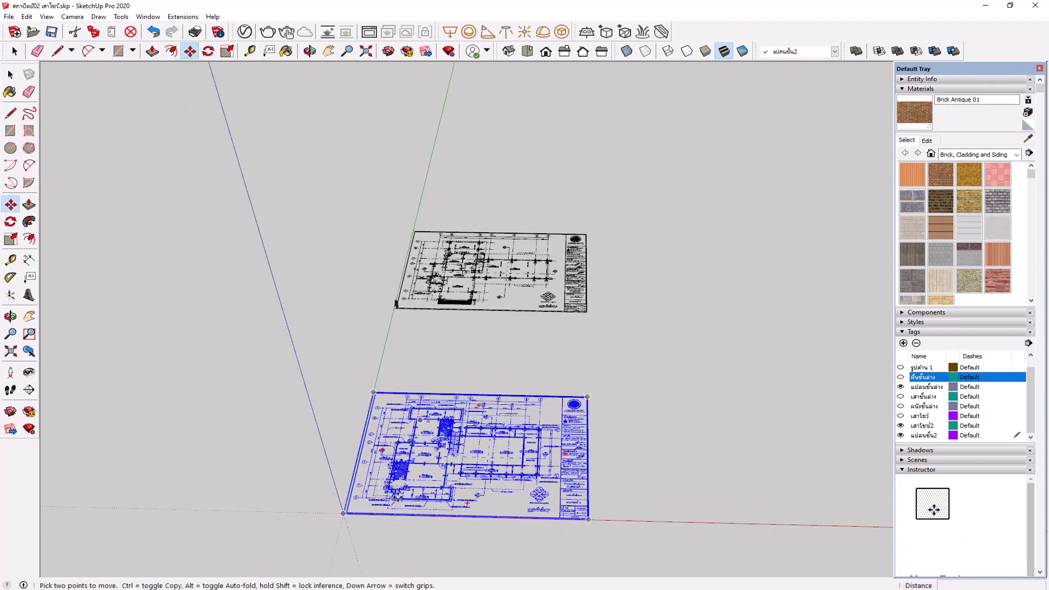
{"action": "scroll", "coordinate": [391, 537], "scroll_direction": "up", "scroll_amount": 1}
{"action": "scroll", "coordinate": [391, 537], "scroll_direction": "up", "scroll_amount": 1}
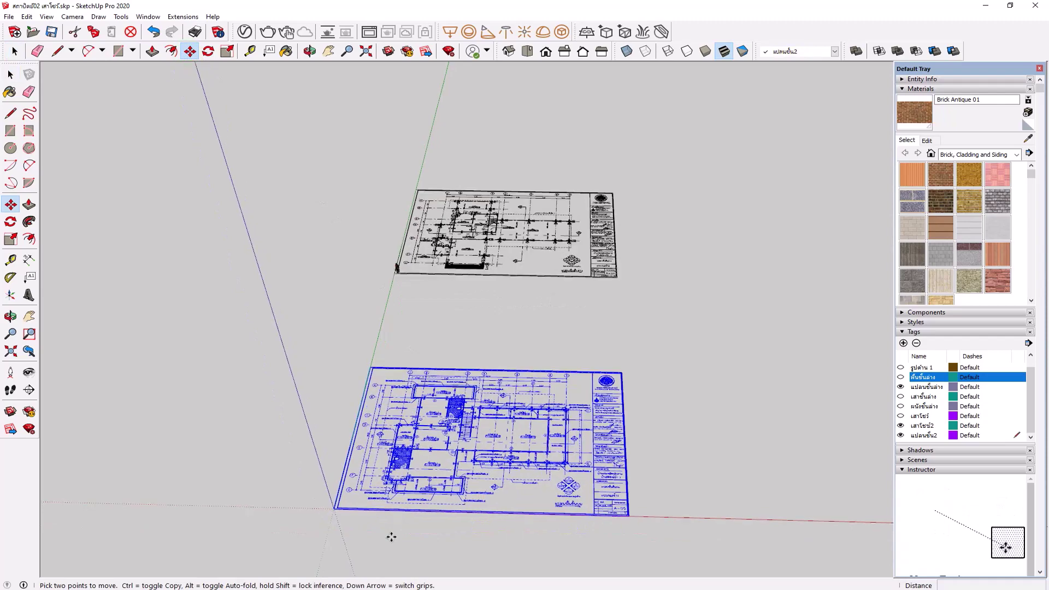
{"action": "scroll", "coordinate": [391, 537], "scroll_direction": "up", "scroll_amount": 1}
{"action": "scroll", "coordinate": [392, 537], "scroll_direction": "up", "scroll_amount": 1}
{"action": "scroll", "coordinate": [391, 517], "scroll_direction": "up", "scroll_amount": 1}
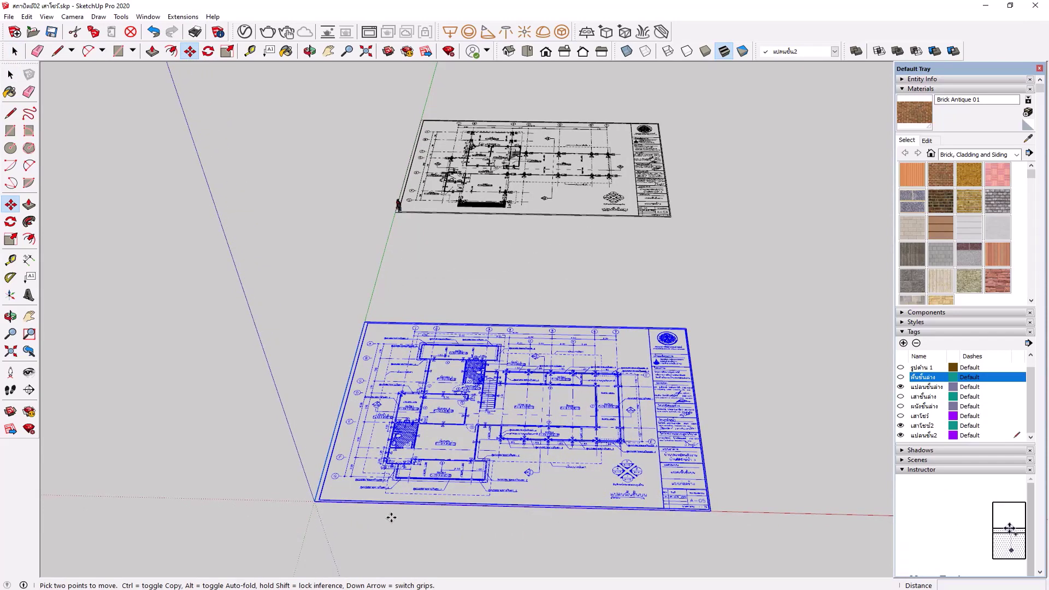
{"action": "scroll", "coordinate": [392, 518], "scroll_direction": "up", "scroll_amount": 1}
{"action": "scroll", "coordinate": [405, 480], "scroll_direction": "up", "scroll_amount": 1}
{"action": "scroll", "coordinate": [405, 480], "scroll_direction": "up", "scroll_amount": 1}
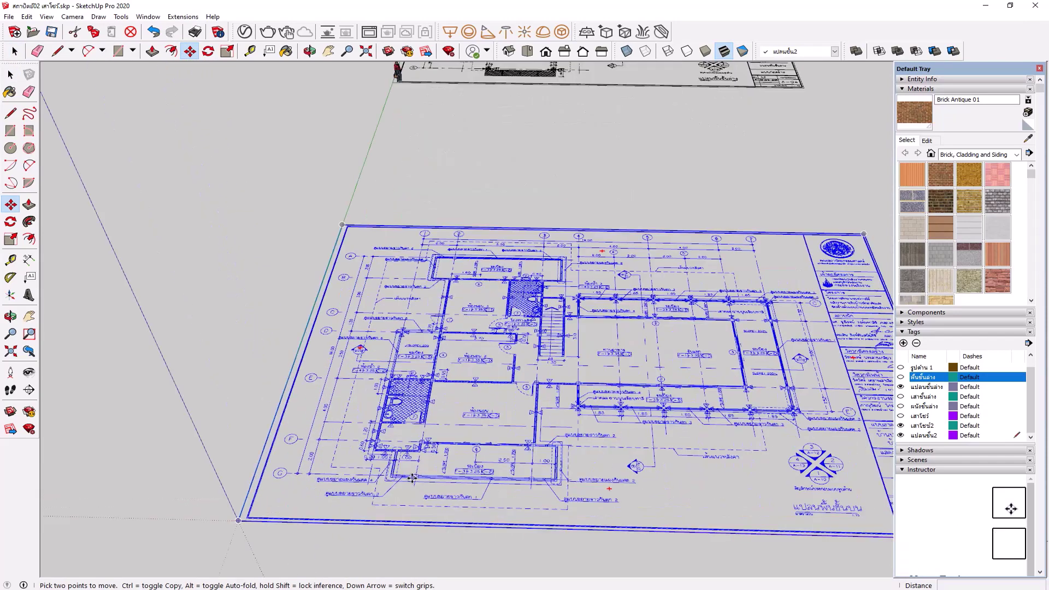
{"action": "scroll", "coordinate": [404, 479], "scroll_direction": "up", "scroll_amount": 1}
{"action": "scroll", "coordinate": [416, 479], "scroll_direction": "up", "scroll_amount": 1}
{"action": "scroll", "coordinate": [415, 479], "scroll_direction": "up", "scroll_amount": 1}
{"action": "scroll", "coordinate": [415, 479], "scroll_direction": "up", "scroll_amount": 1}
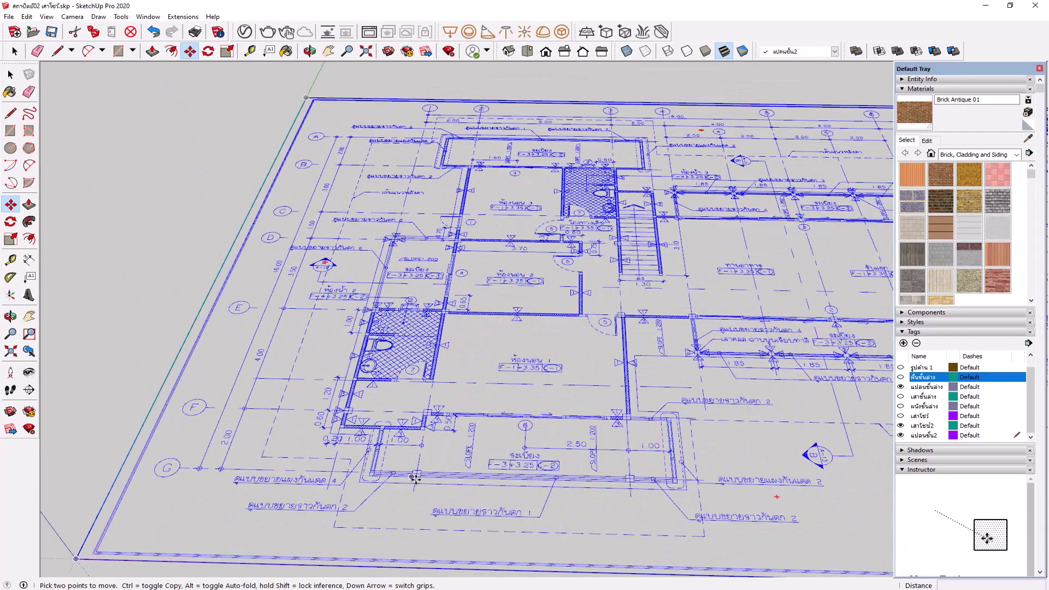
{"action": "scroll", "coordinate": [416, 480], "scroll_direction": "up", "scroll_amount": 1}
{"action": "scroll", "coordinate": [417, 480], "scroll_direction": "up", "scroll_amount": 1}
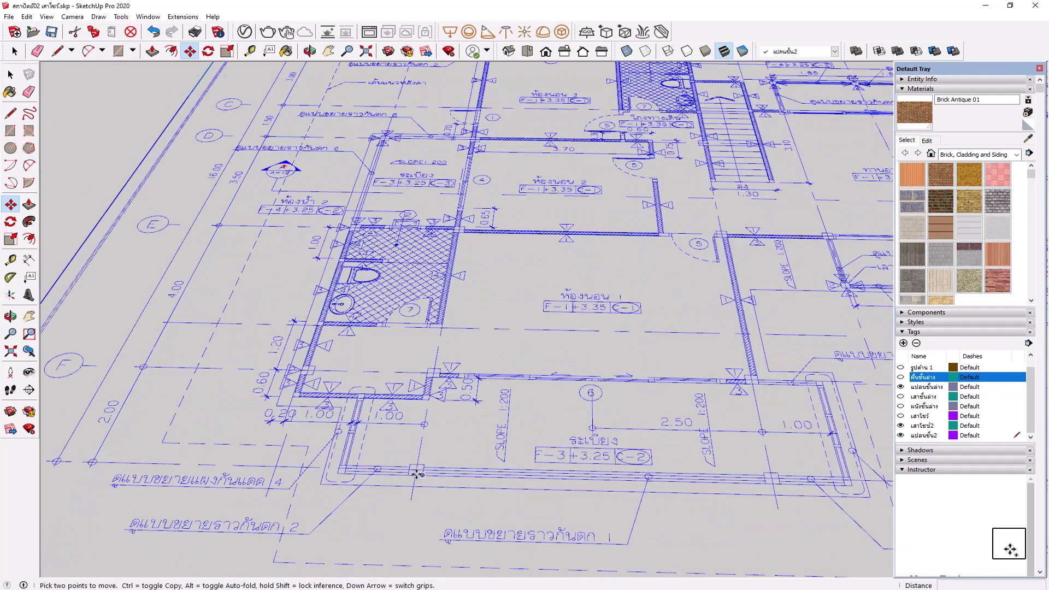
{"action": "scroll", "coordinate": [416, 474], "scroll_direction": "up", "scroll_amount": 1}
{"action": "scroll", "coordinate": [416, 470], "scroll_direction": "up", "scroll_amount": 1}
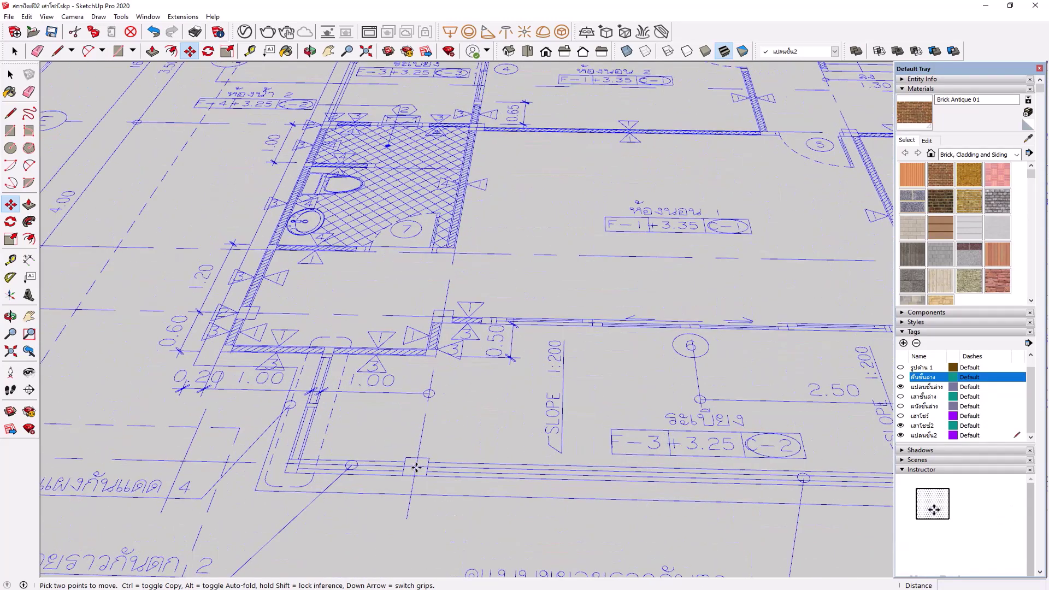
{"action": "scroll", "coordinate": [417, 468], "scroll_direction": "up", "scroll_amount": 1}
{"action": "scroll", "coordinate": [415, 469], "scroll_direction": "up", "scroll_amount": 1}
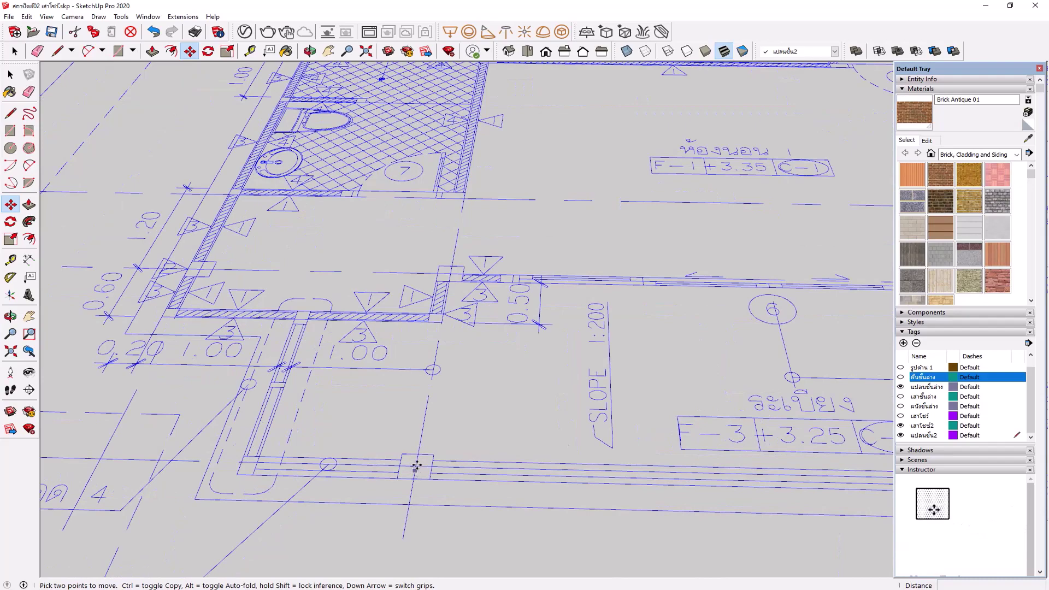
{"action": "scroll", "coordinate": [417, 465], "scroll_direction": "down", "scroll_amount": 1}
{"action": "scroll", "coordinate": [416, 467], "scroll_direction": "down", "scroll_amount": 1}
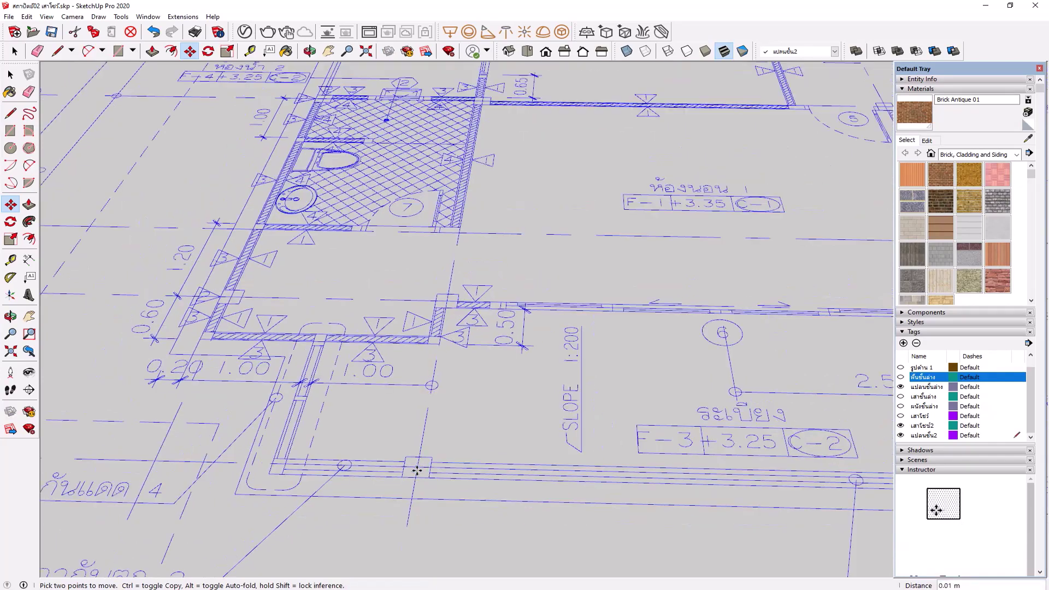
{"action": "scroll", "coordinate": [417, 469], "scroll_direction": "down", "scroll_amount": 1}
{"action": "scroll", "coordinate": [417, 469], "scroll_direction": "down", "scroll_amount": 1}
{"action": "scroll", "coordinate": [416, 469], "scroll_direction": "down", "scroll_amount": 1}
{"action": "scroll", "coordinate": [416, 469], "scroll_direction": "down", "scroll_amount": 1}
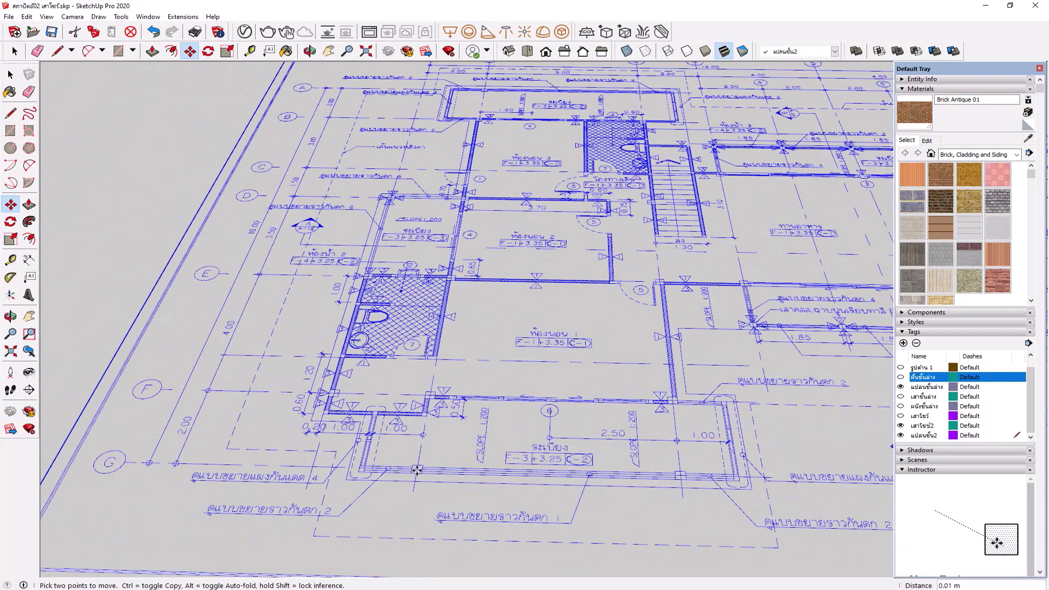
{"action": "scroll", "coordinate": [417, 470], "scroll_direction": "down", "scroll_amount": 1}
{"action": "scroll", "coordinate": [416, 470], "scroll_direction": "down", "scroll_amount": 1}
{"action": "scroll", "coordinate": [417, 471], "scroll_direction": "down", "scroll_amount": 2}
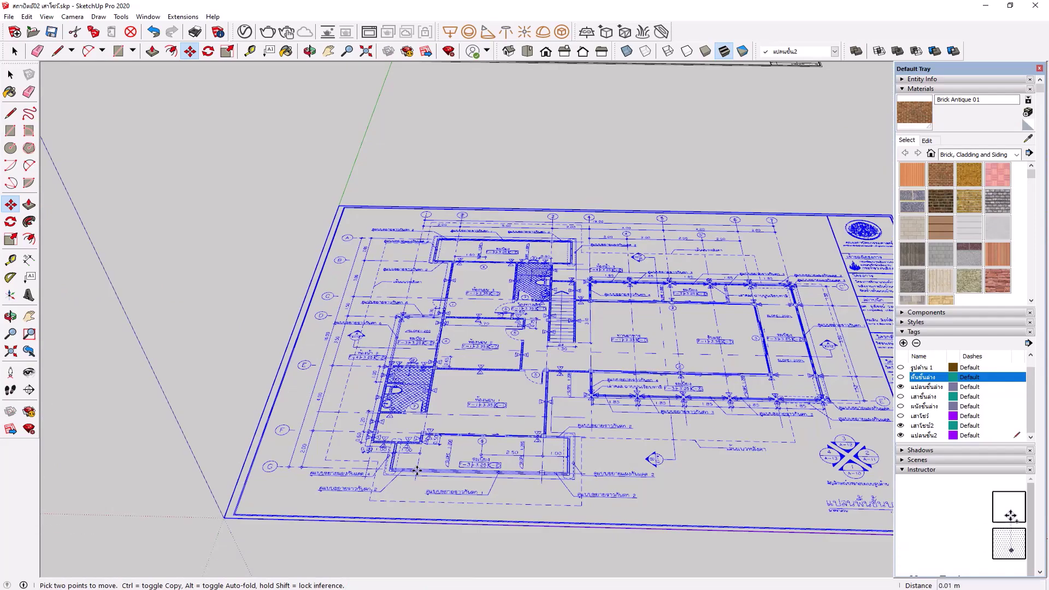
{"action": "scroll", "coordinate": [416, 471], "scroll_direction": "down", "scroll_amount": 1}
{"action": "left_click", "coordinate": [416, 470]}
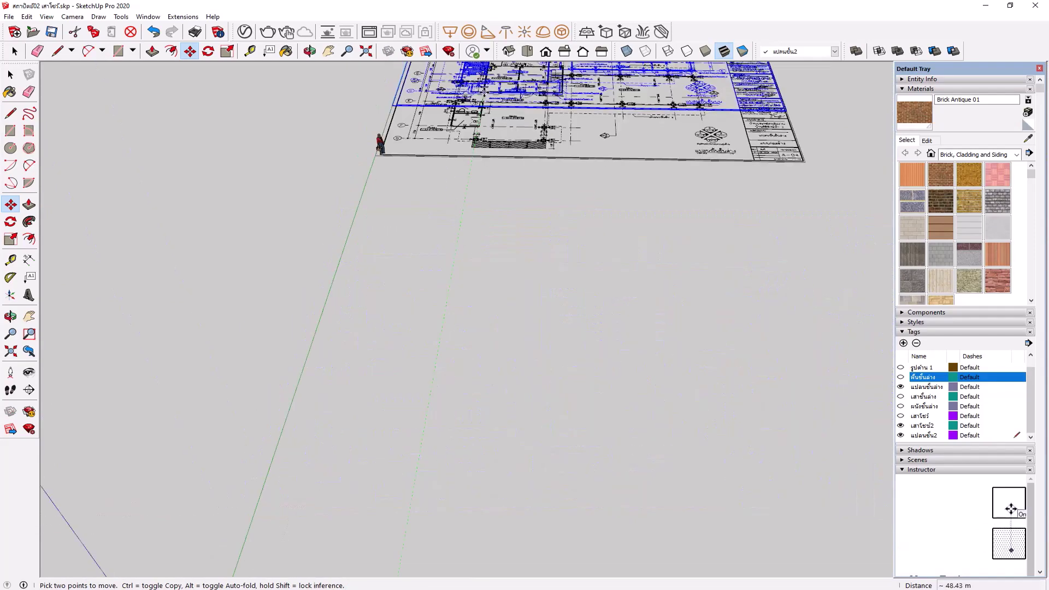
Drop the upper plan onto the matching ground-floor column corner
{"action": "scroll", "coordinate": [481, 110], "scroll_direction": "up", "scroll_amount": 1}
{"action": "scroll", "coordinate": [475, 136], "scroll_direction": "up", "scroll_amount": 1}
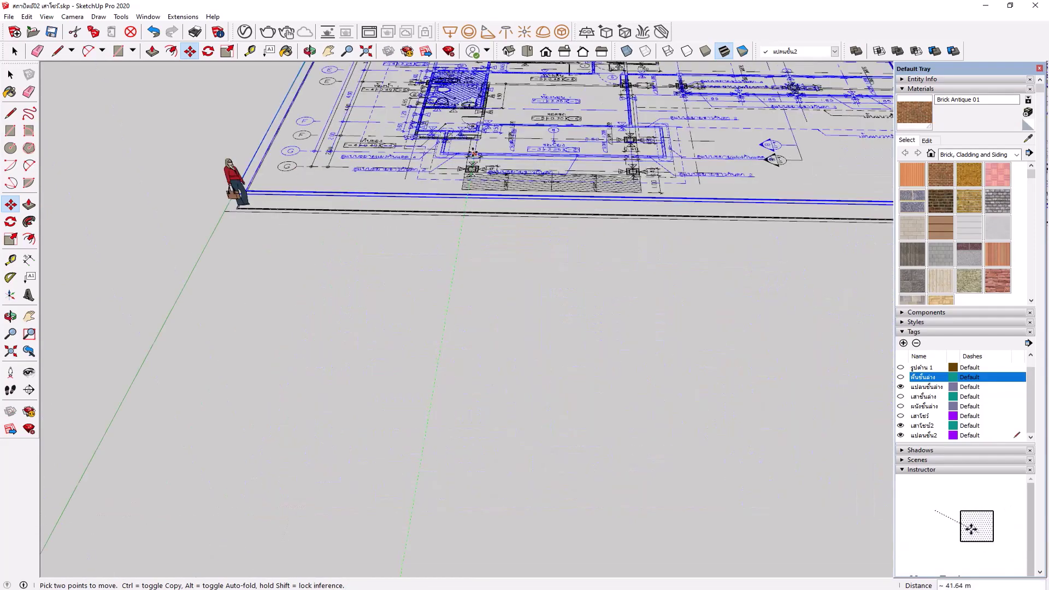
{"action": "scroll", "coordinate": [473, 153], "scroll_direction": "up", "scroll_amount": 1}
{"action": "scroll", "coordinate": [473, 154], "scroll_direction": "up", "scroll_amount": 1}
{"action": "scroll", "coordinate": [473, 154], "scroll_direction": "up", "scroll_amount": 1}
{"action": "scroll", "coordinate": [473, 154], "scroll_direction": "up", "scroll_amount": 1}
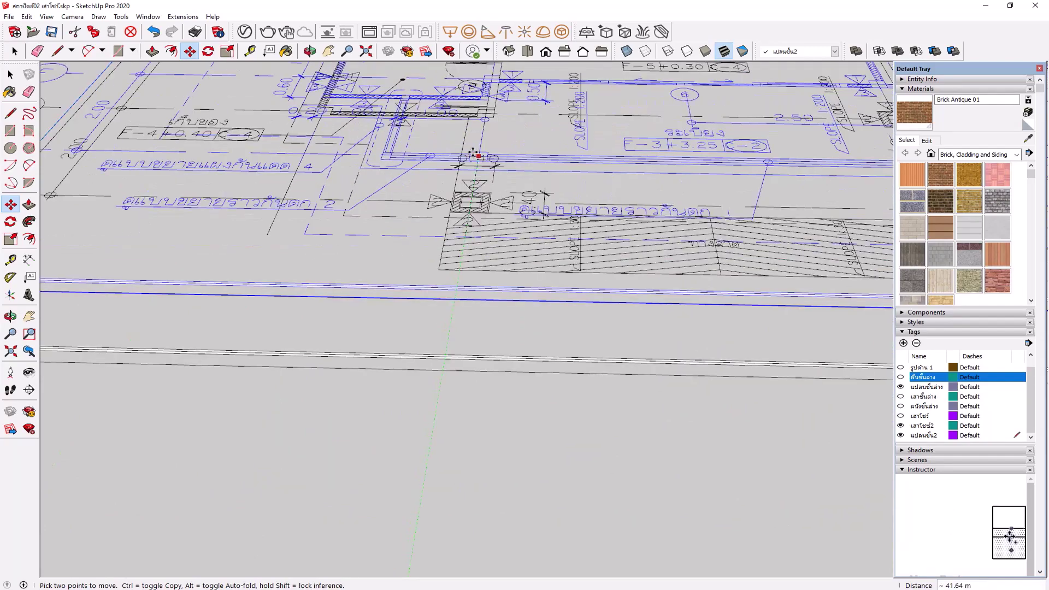
{"action": "scroll", "coordinate": [473, 153], "scroll_direction": "up", "scroll_amount": 1}
{"action": "scroll", "coordinate": [473, 154], "scroll_direction": "up", "scroll_amount": 1}
{"action": "scroll", "coordinate": [473, 156], "scroll_direction": "up", "scroll_amount": 2}
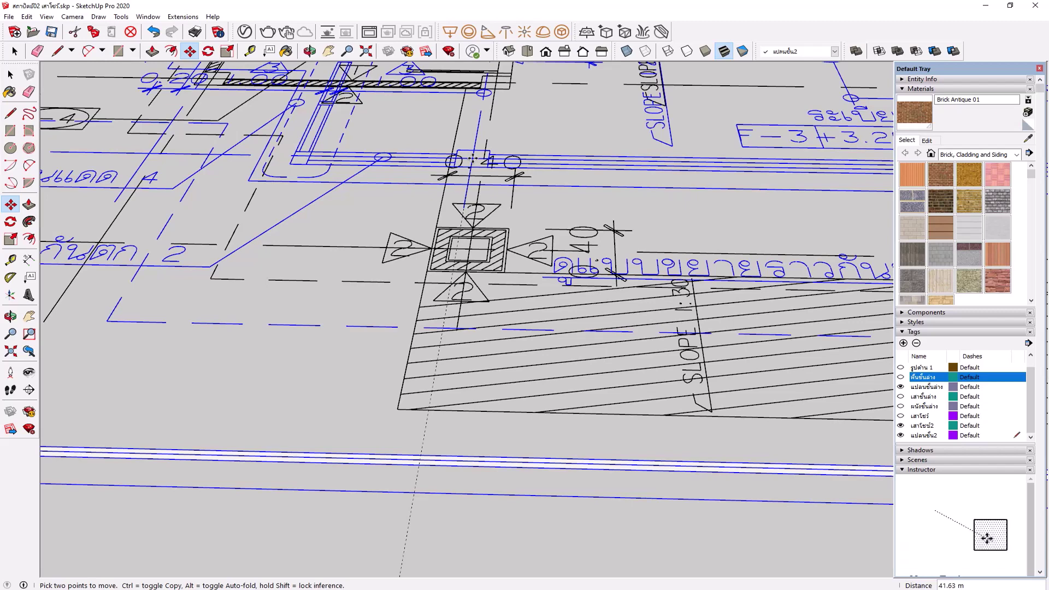
{"action": "left_click", "coordinate": [473, 158]}
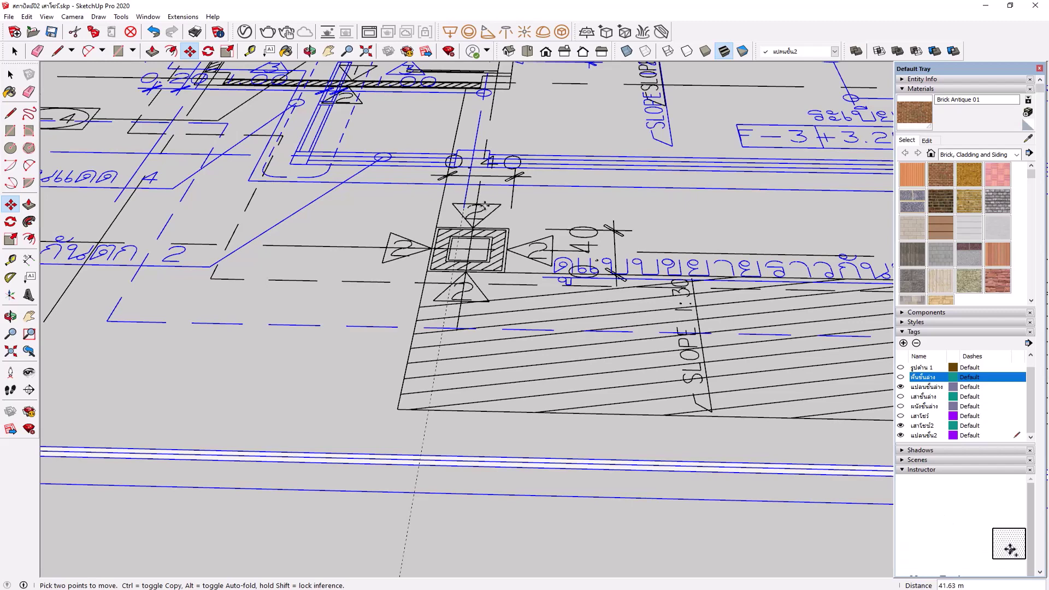
{"action": "left_click", "coordinate": [469, 252]}
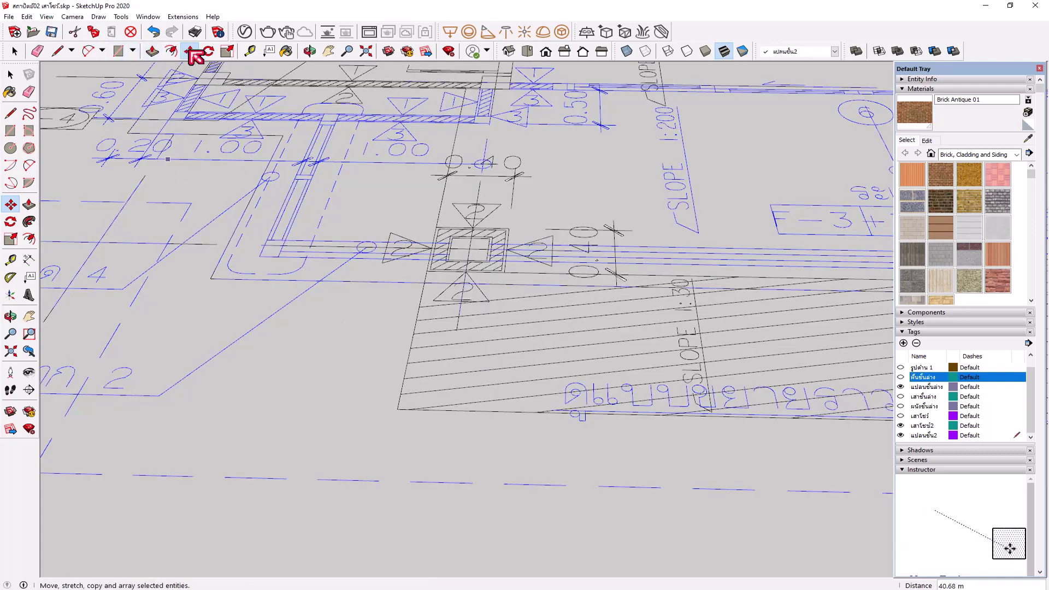
Lift the upper-floor plan sheet 3.25 m along the blue axis and orbit to check
{"action": "left_click", "coordinate": [333, 354]}
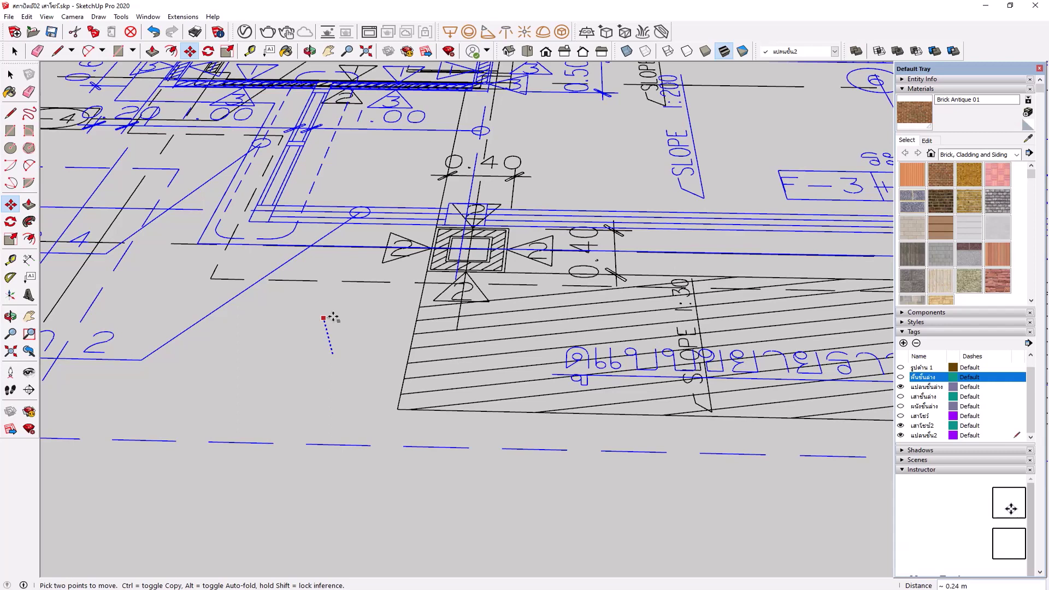
{"action": "type", "text": "3.2"}
{"action": "key", "text": "Delete"}
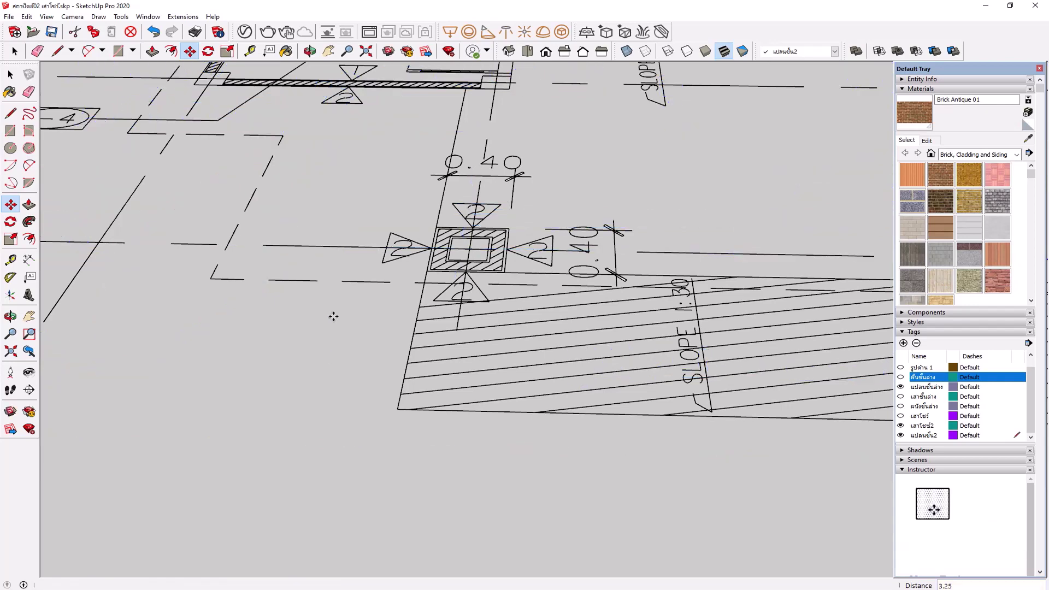
{"action": "scroll", "coordinate": [354, 341], "scroll_direction": "down", "scroll_amount": 1}
{"action": "scroll", "coordinate": [354, 341], "scroll_direction": "down", "scroll_amount": 1}
{"action": "scroll", "coordinate": [355, 341], "scroll_direction": "down", "scroll_amount": 1}
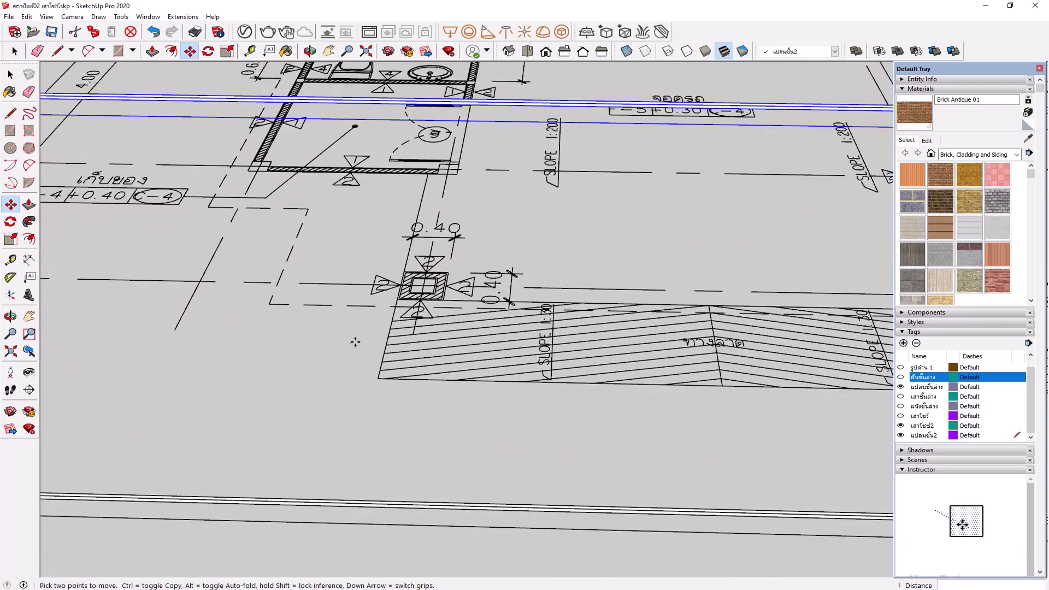
{"action": "scroll", "coordinate": [355, 341], "scroll_direction": "down", "scroll_amount": 1}
{"action": "scroll", "coordinate": [355, 341], "scroll_direction": "down", "scroll_amount": 1}
{"action": "scroll", "coordinate": [356, 341], "scroll_direction": "down", "scroll_amount": 1}
{"action": "scroll", "coordinate": [356, 342], "scroll_direction": "down", "scroll_amount": 1}
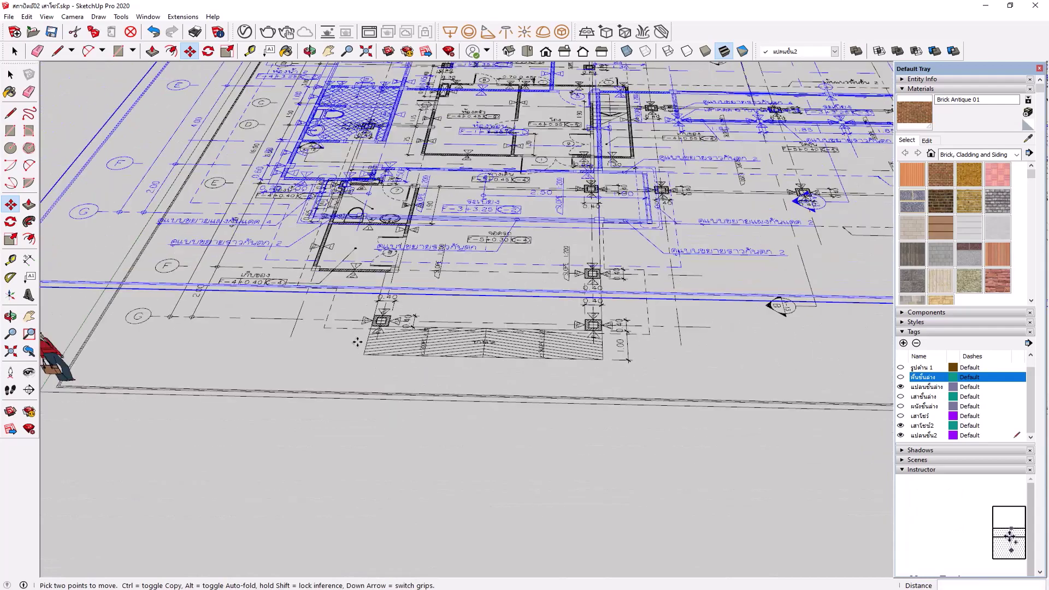
{"action": "mouse_move", "coordinate": [391, 355]}
{"action": "middle_mouse_down"}
{"action": "mouse_move", "coordinate": [440, 212]}
{"action": "mouse_move", "coordinate": [440, 122]}
{"action": "mouse_move", "coordinate": [439, 242]}
{"action": "mouse_move", "coordinate": [452, 213]}
{"action": "middle_mouse_up"}
{"action": "key", "text": "m"}
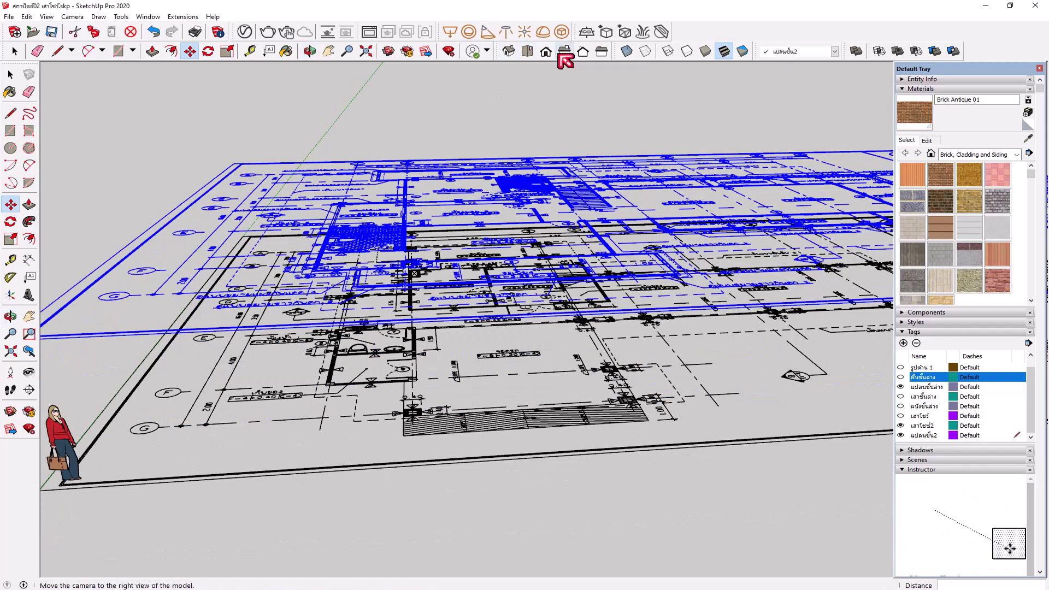
In Front view with Parallel Projection, measure the upper plan's 3.25 m height
{"action": "left_click", "coordinate": [546, 52]}
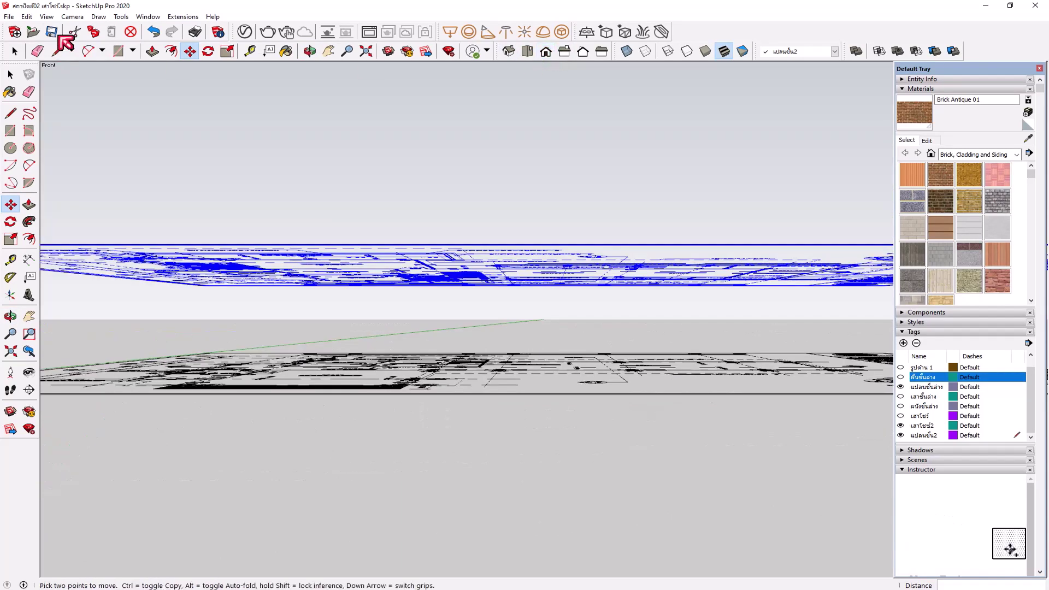
{"action": "left_click", "coordinate": [72, 17]}
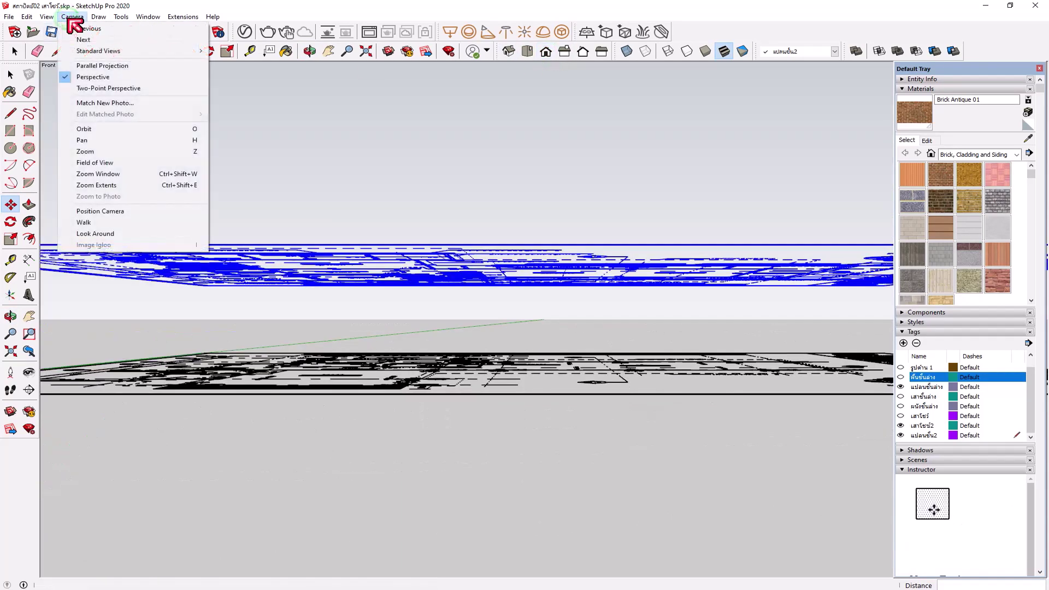
{"action": "left_click", "coordinate": [123, 67]}
{"action": "scroll", "coordinate": [313, 375], "scroll_direction": "up", "scroll_amount": 1}
{"action": "scroll", "coordinate": [327, 353], "scroll_direction": "up", "scroll_amount": 1}
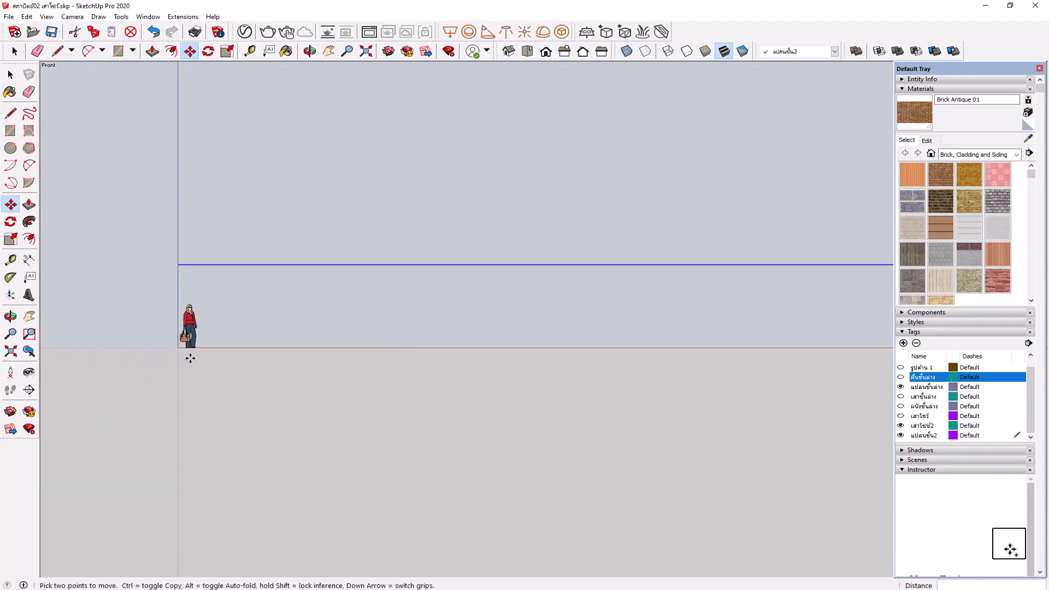
{"action": "scroll", "coordinate": [136, 343], "scroll_direction": "up", "scroll_amount": 1}
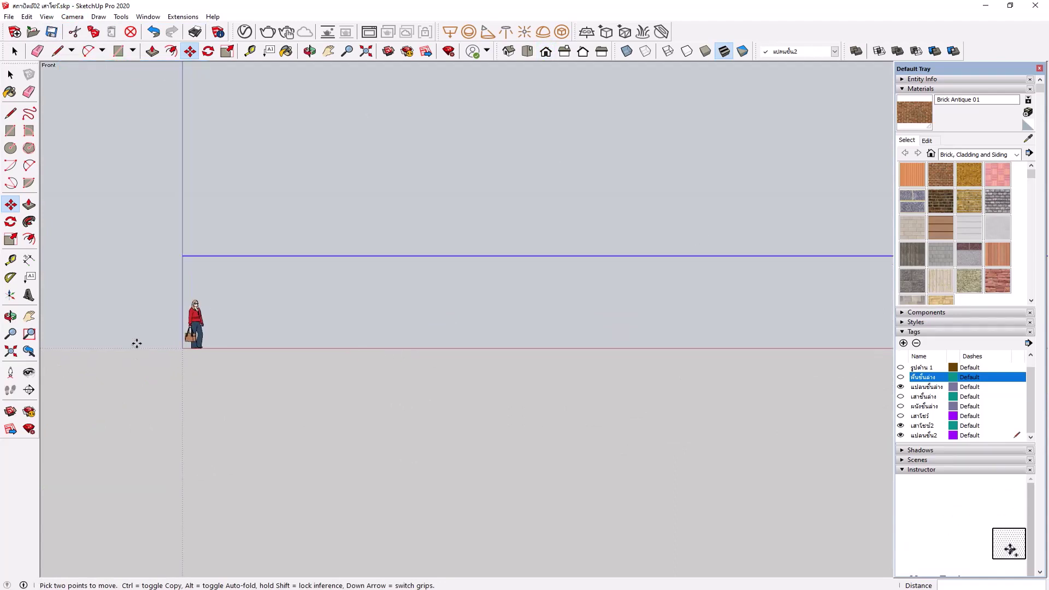
{"action": "left_click", "coordinate": [250, 51]}
{"action": "left_click", "coordinate": [182, 348]}
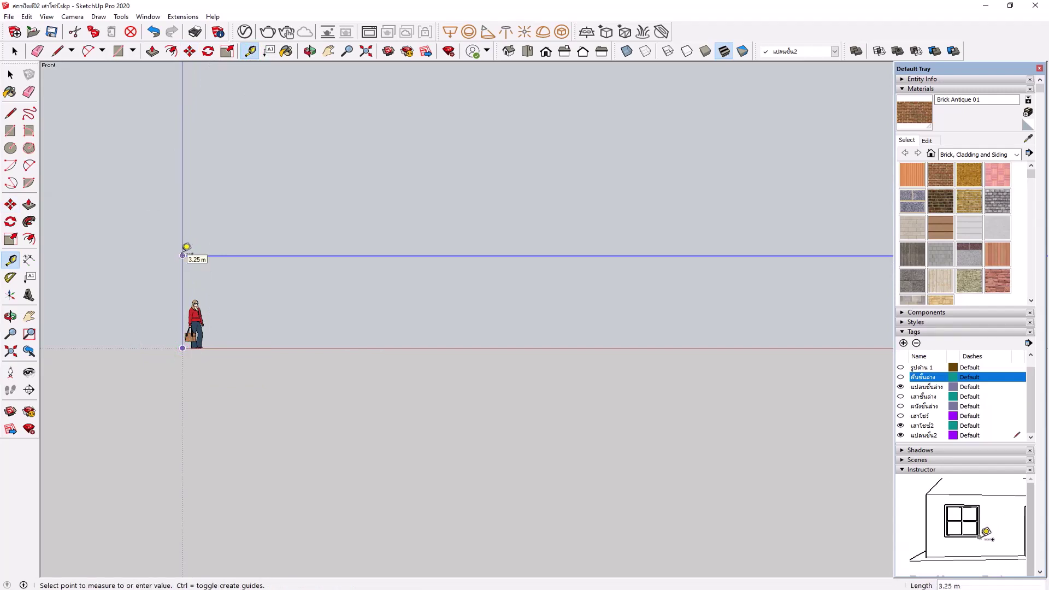
{"action": "left_click", "coordinate": [189, 253]}
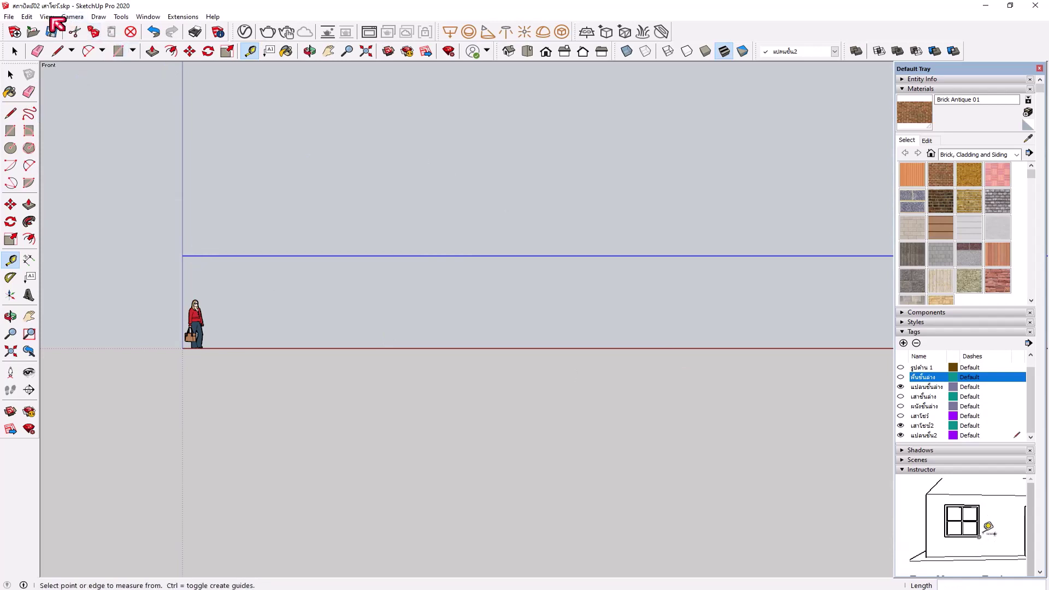
Return to Perspective and hide the ground-floor plan tag
{"action": "left_click", "coordinate": [72, 16]}
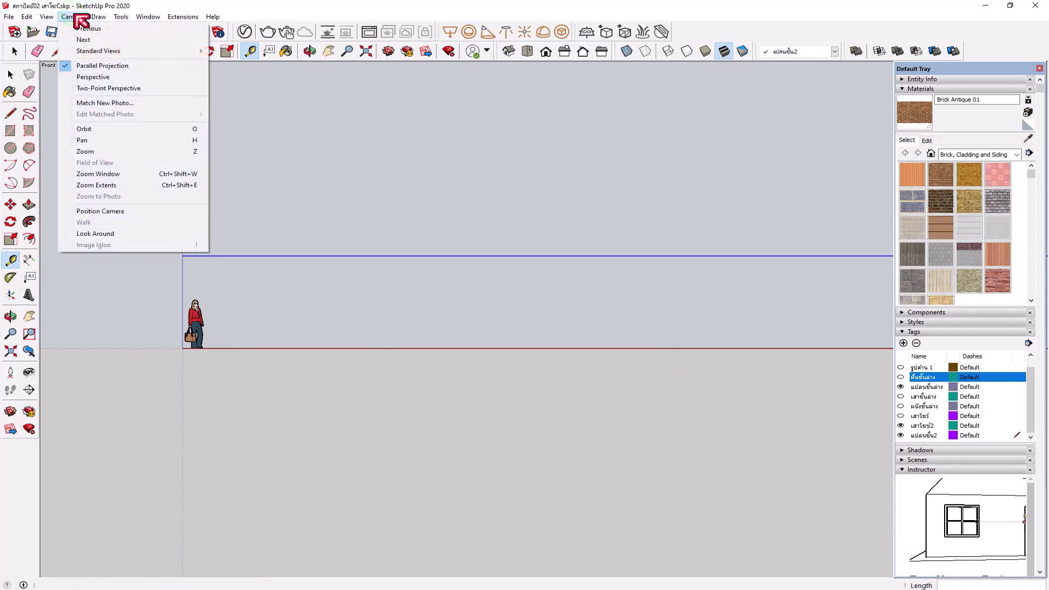
{"action": "left_click", "coordinate": [90, 77]}
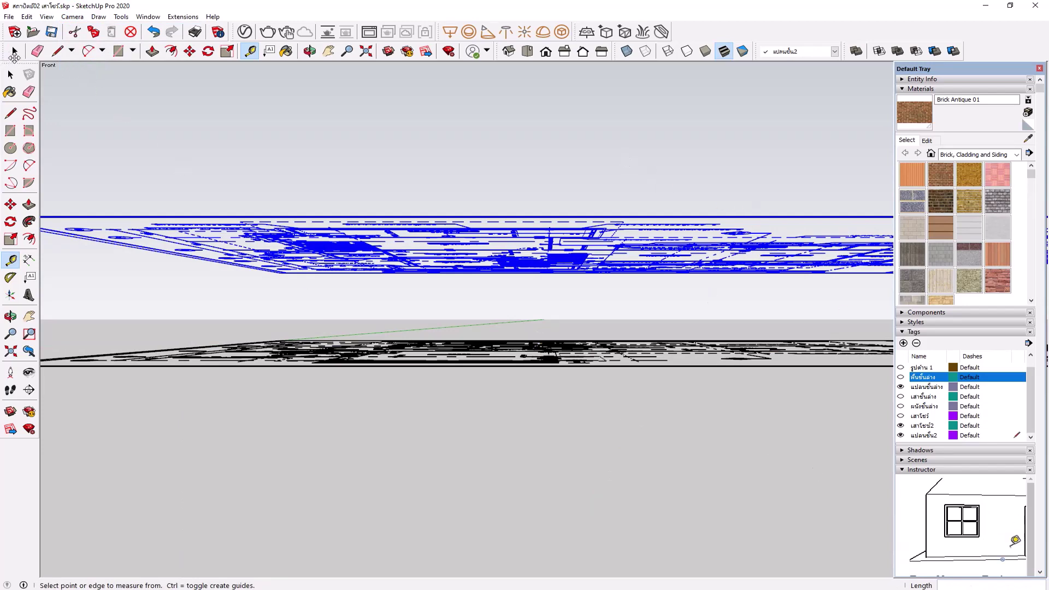
{"action": "left_click", "coordinate": [15, 51]}
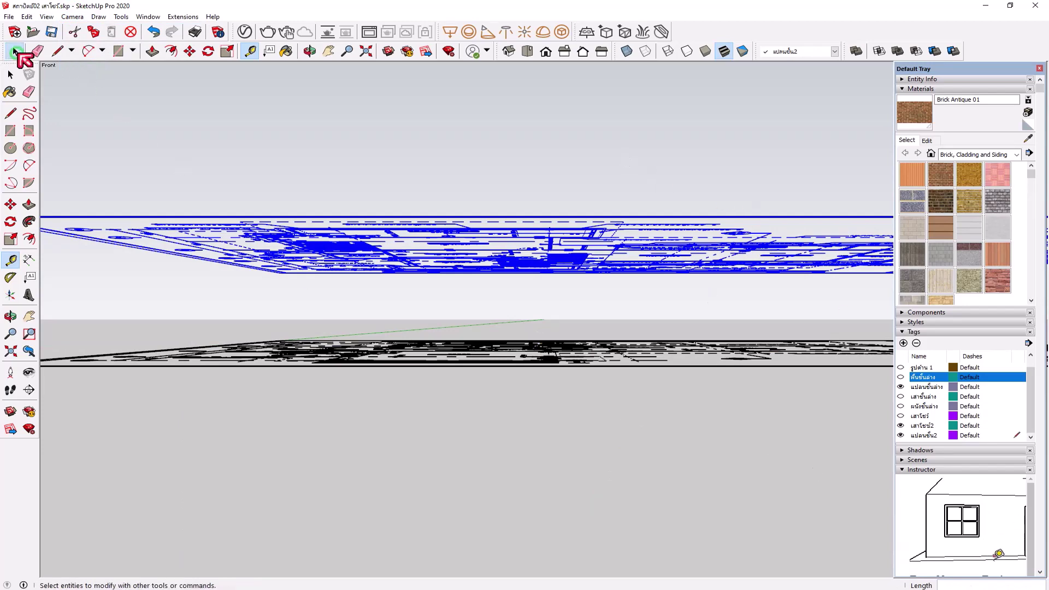
{"action": "left_click", "coordinate": [902, 387]}
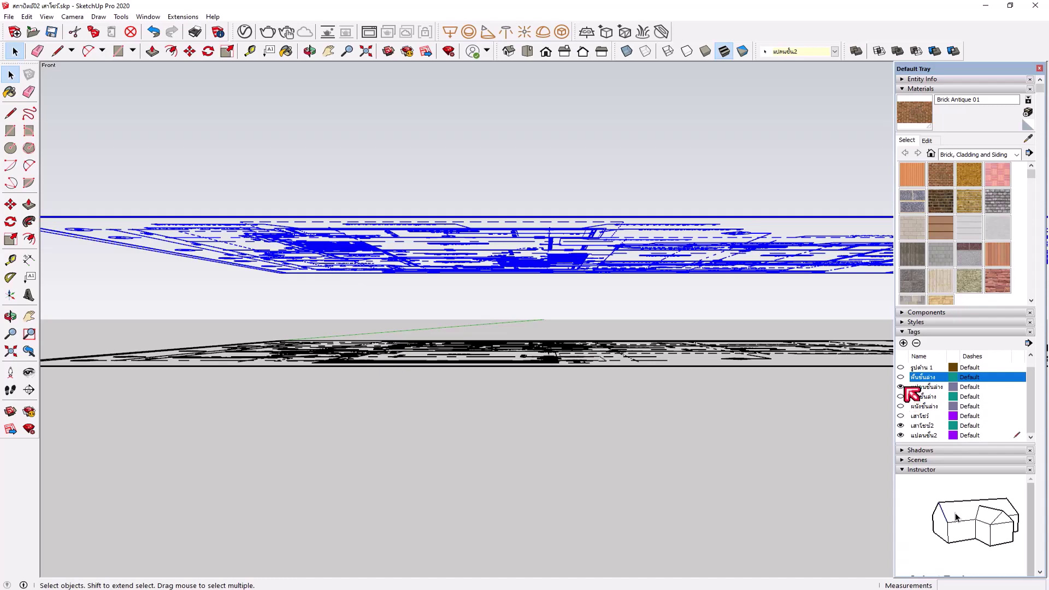
{"action": "left_click", "coordinate": [901, 387]}
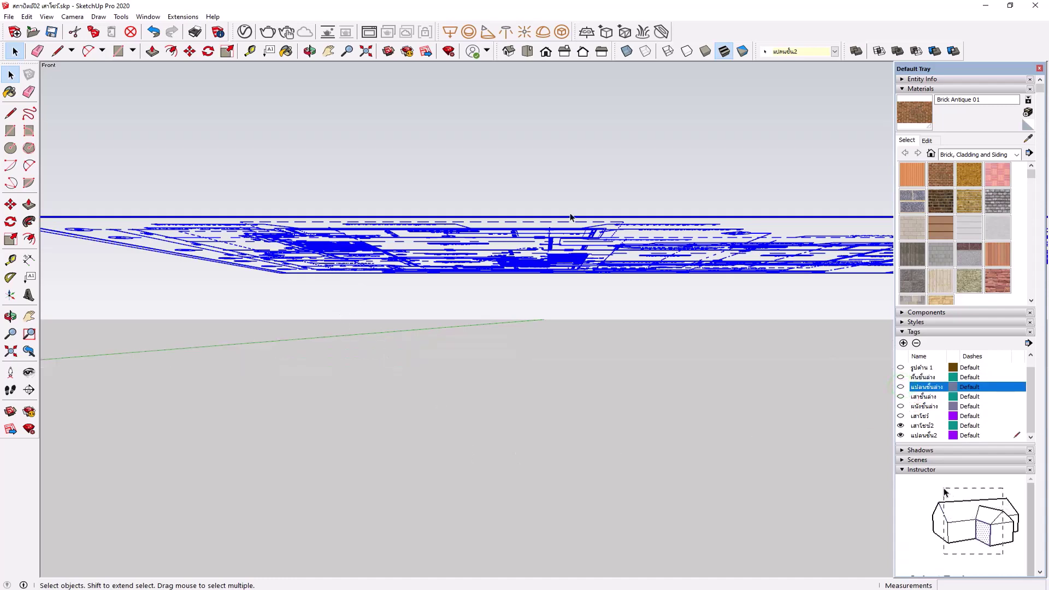
{"action": "left_click", "coordinate": [510, 51]}
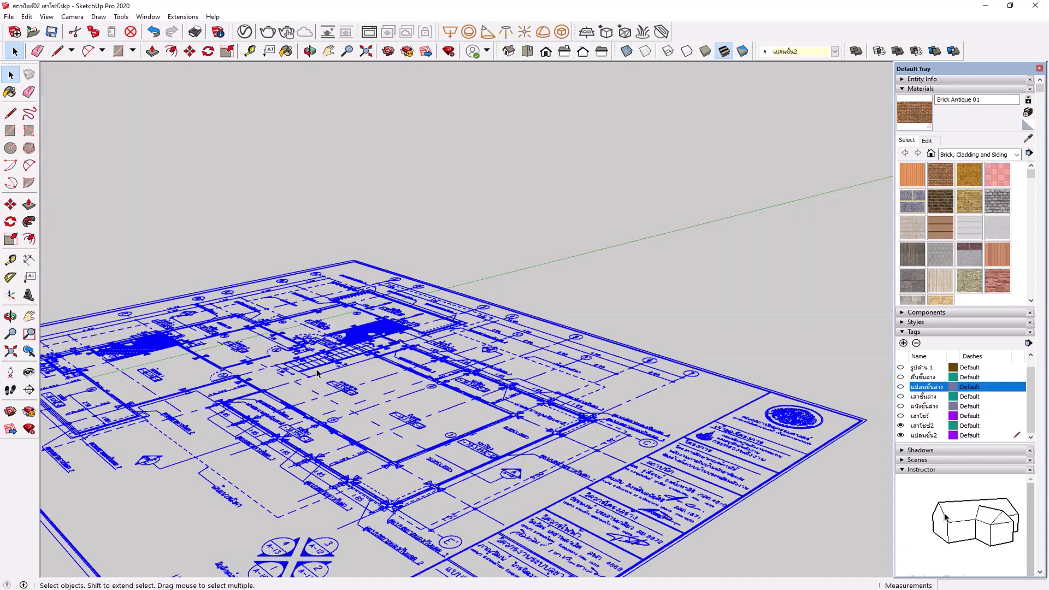
{"action": "left_click", "coordinate": [705, 201]}
{"action": "scroll", "coordinate": [576, 199], "scroll_direction": "down", "scroll_amount": 5}
{"action": "middle_click_drag", "start_coordinate": [573, 204], "coordinate": [645, 427]}
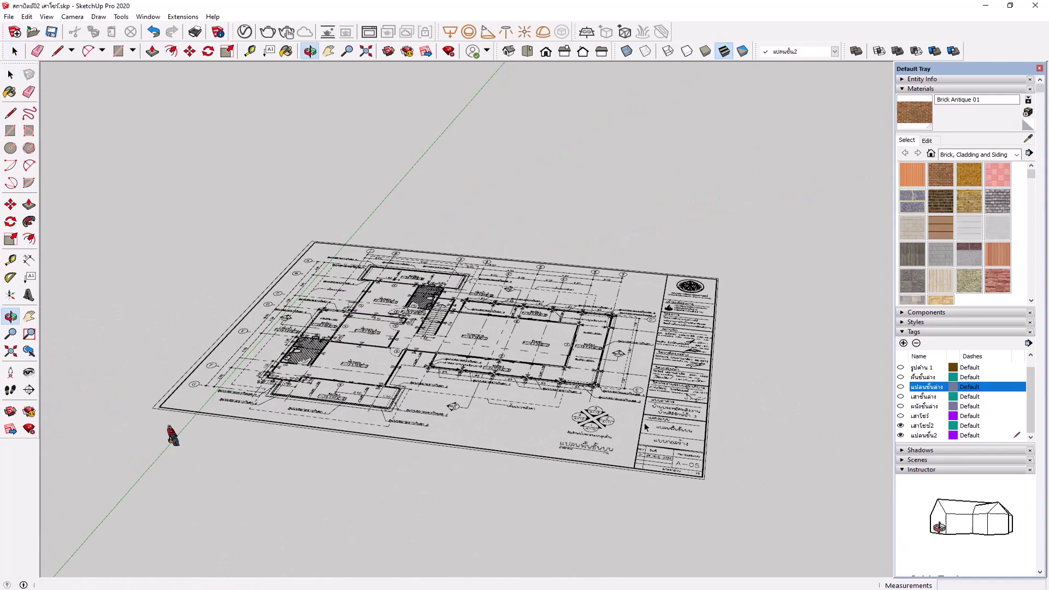
{"action": "scroll", "coordinate": [445, 431], "scroll_direction": "up", "scroll_amount": 2}
{"action": "scroll", "coordinate": [446, 407], "scroll_direction": "up", "scroll_amount": 3}
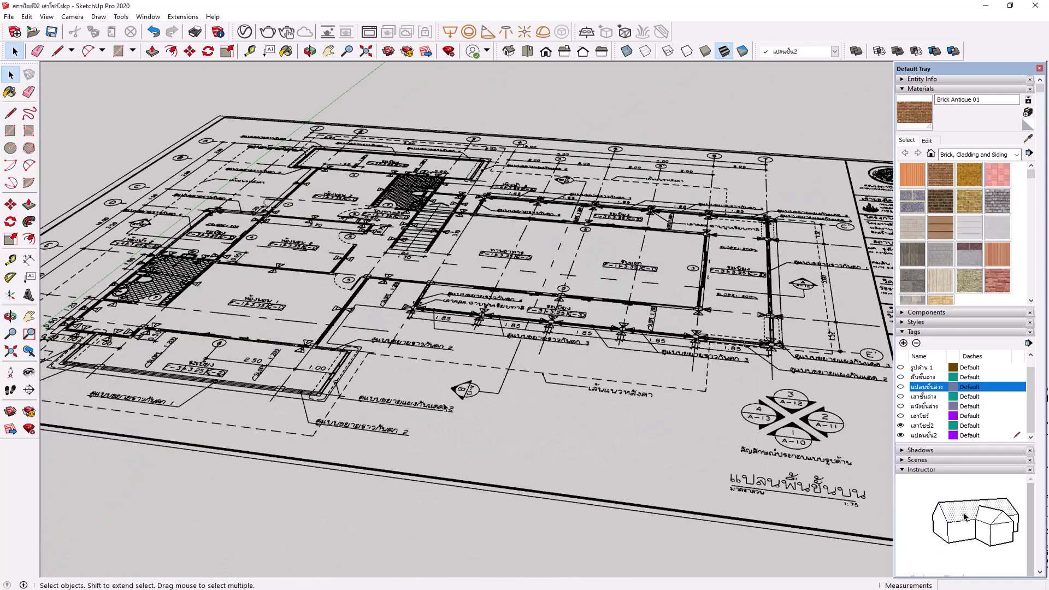
{"action": "scroll", "coordinate": [306, 437], "scroll_direction": "down", "scroll_amount": 5}
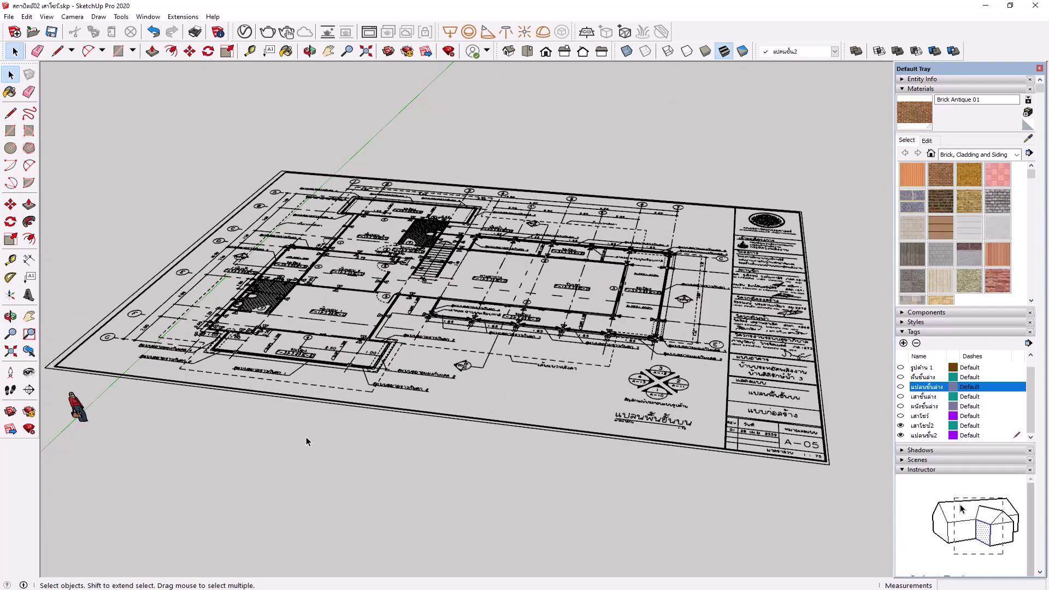
{"action": "mouse_move", "coordinate": [306, 438]}
{"action": "middle_mouse_down"}
{"action": "mouse_move", "coordinate": [395, 444]}
{"action": "mouse_move", "coordinate": [399, 323]}
{"action": "middle_mouse_up"}
{"action": "scroll", "coordinate": [279, 519], "scroll_direction": "up", "scroll_amount": 3}
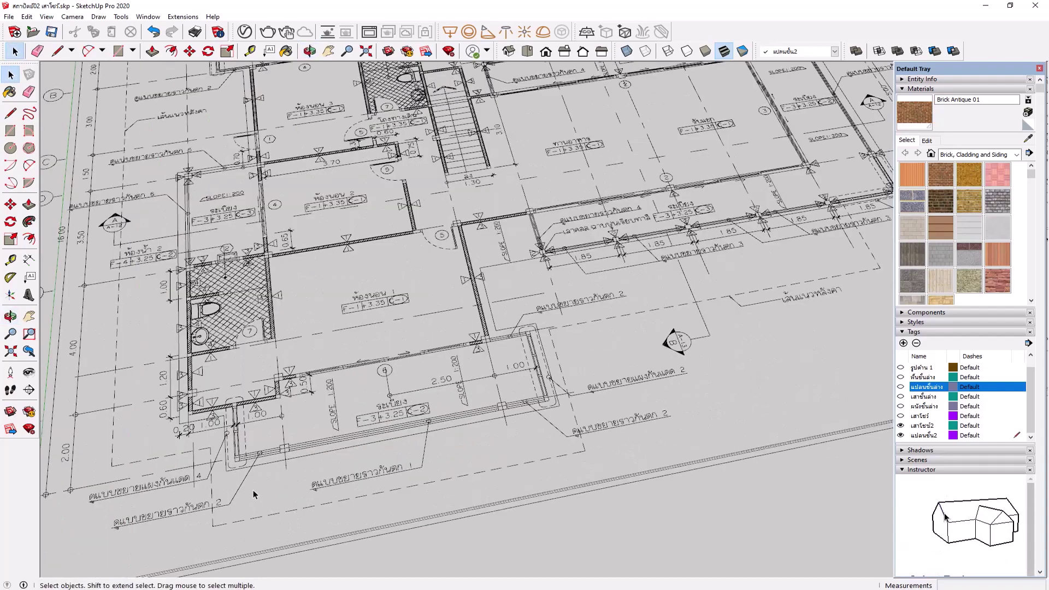
{"action": "scroll", "coordinate": [254, 490], "scroll_direction": "up", "scroll_amount": 3}
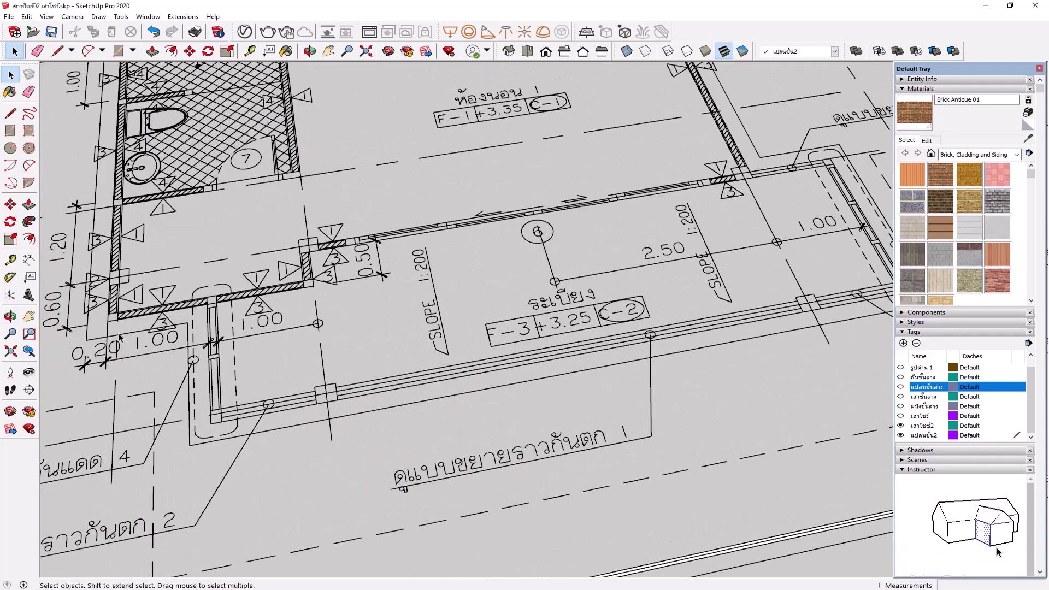
{"action": "scroll", "coordinate": [422, 308], "scroll_direction": "down", "scroll_amount": 2}
{"action": "scroll", "coordinate": [196, 266], "scroll_direction": "up", "scroll_amount": 3}
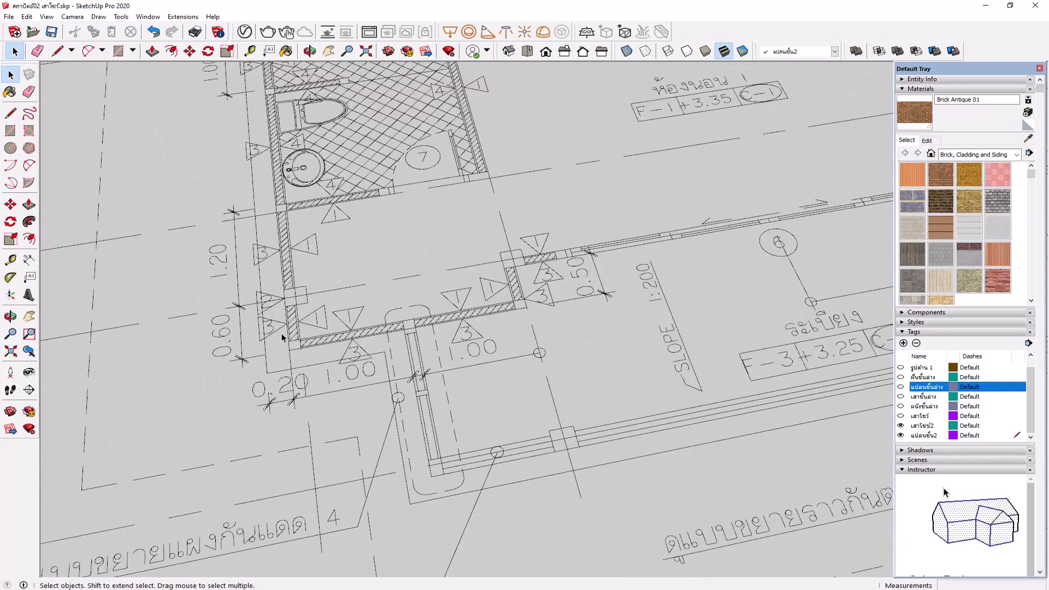
{"action": "scroll", "coordinate": [284, 339], "scroll_direction": "up", "scroll_amount": 3}
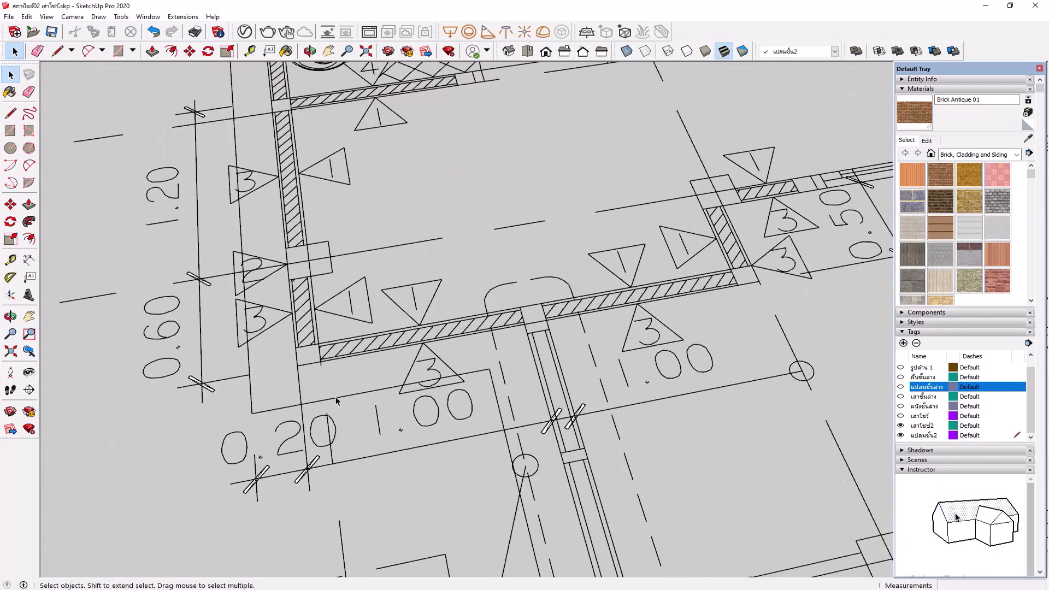
{"action": "scroll", "coordinate": [294, 273], "scroll_direction": "down", "scroll_amount": 2}
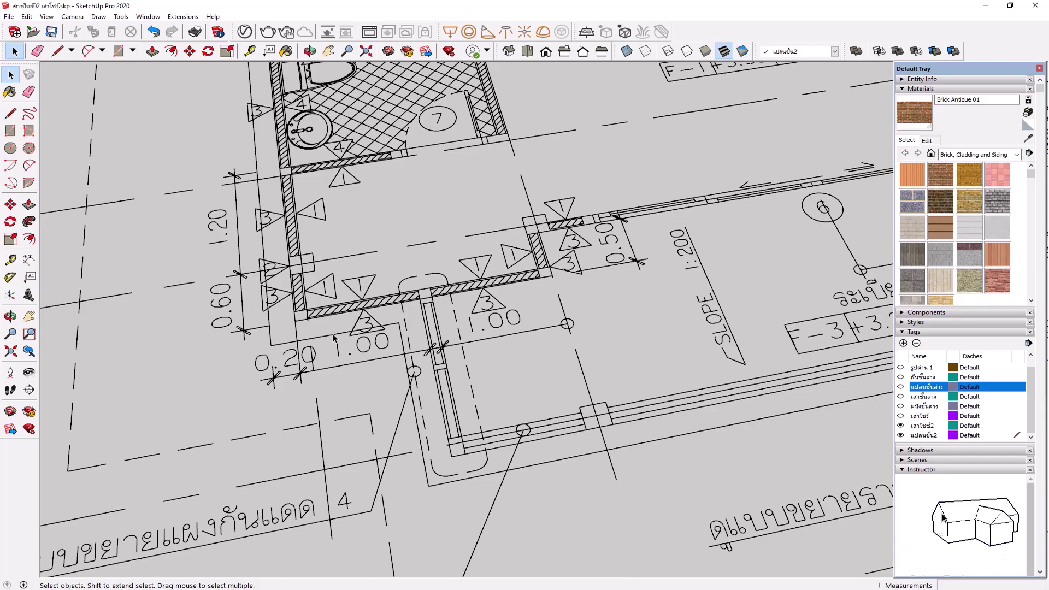
{"action": "middle_click_drag", "start_coordinate": [335, 337], "coordinate": [480, 450]}
{"action": "scroll", "coordinate": [480, 450], "scroll_direction": "down", "scroll_amount": 3}
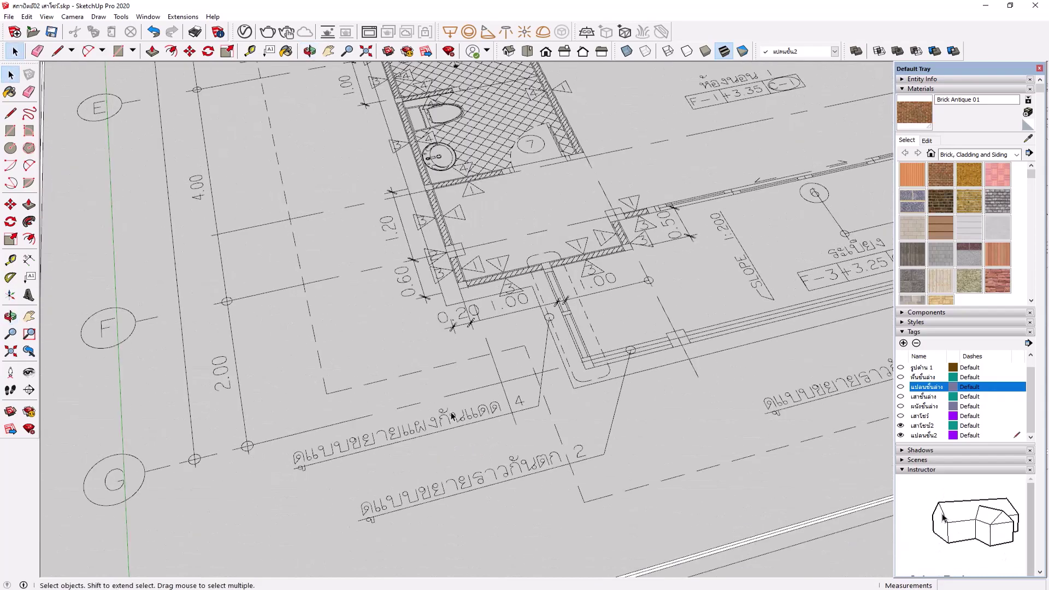
{"action": "scroll", "coordinate": [452, 410], "scroll_direction": "down", "scroll_amount": 2}
{"action": "scroll", "coordinate": [453, 410], "scroll_direction": "down", "scroll_amount": 2}
{"action": "mouse_move", "coordinate": [586, 447]}
{"action": "middle_mouse_down"}
{"action": "mouse_move", "coordinate": [541, 443]}
{"action": "mouse_move", "coordinate": [496, 418]}
{"action": "middle_mouse_up"}
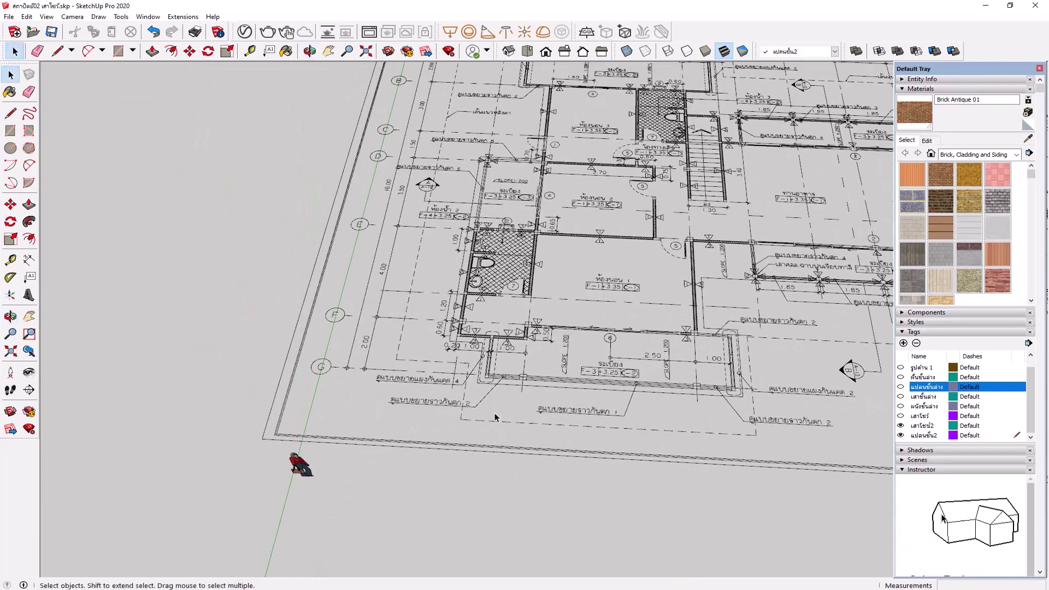
{"action": "left_click", "coordinate": [901, 367]}
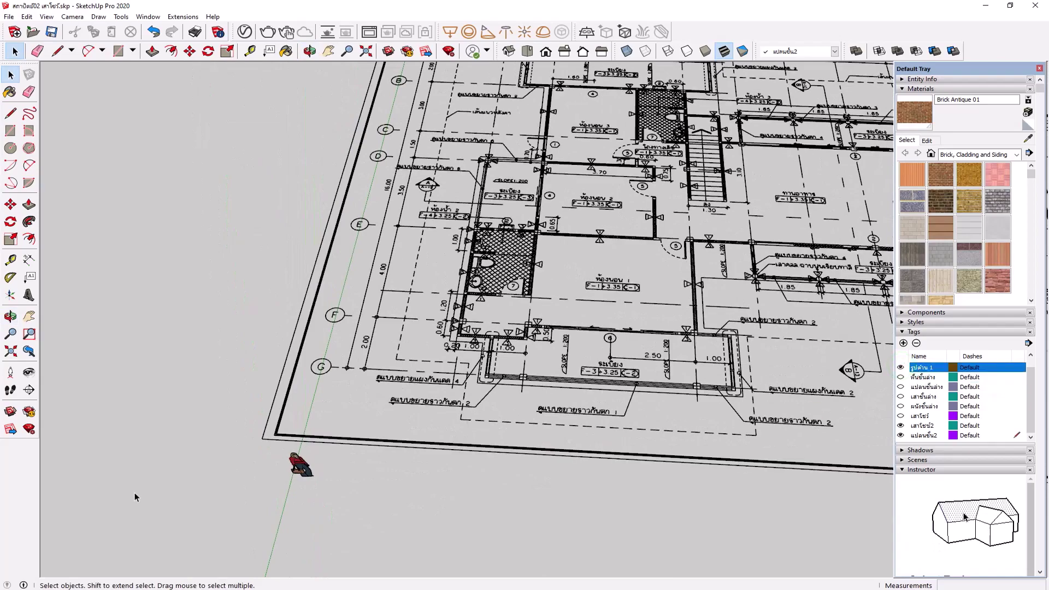
{"action": "scroll", "coordinate": [243, 506], "scroll_direction": "down", "scroll_amount": 3}
{"action": "scroll", "coordinate": [243, 506], "scroll_direction": "down", "scroll_amount": 2}
{"action": "scroll", "coordinate": [251, 504], "scroll_direction": "down", "scroll_amount": 2}
{"action": "scroll", "coordinate": [376, 207], "scroll_direction": "up", "scroll_amount": 3}
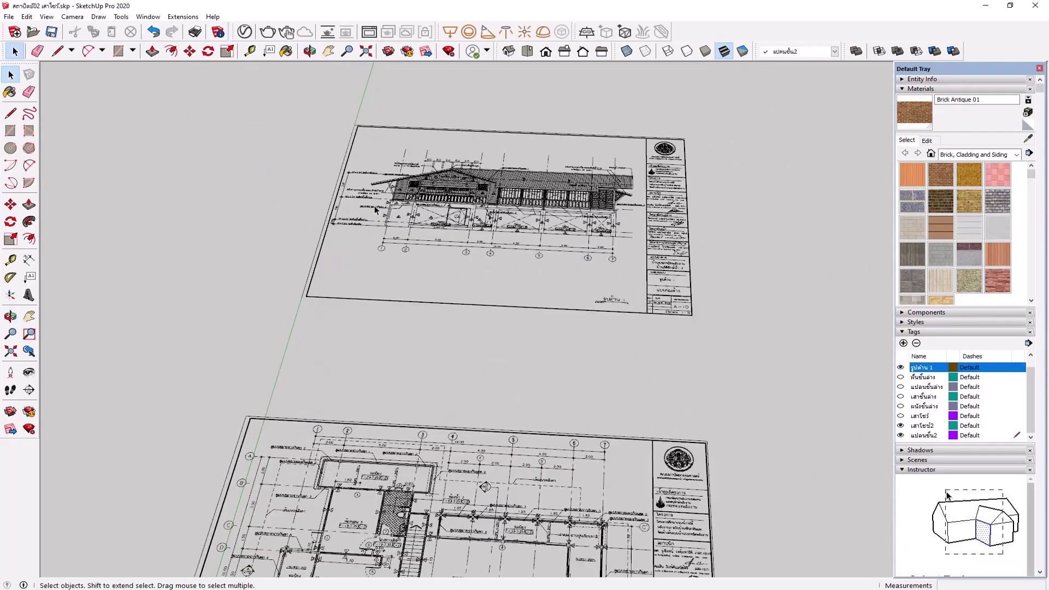
{"action": "scroll", "coordinate": [417, 205], "scroll_direction": "up", "scroll_amount": 3}
{"action": "scroll", "coordinate": [434, 212], "scroll_direction": "up", "scroll_amount": 2}
{"action": "mouse_move", "coordinate": [459, 297]}
{"action": "middle_mouse_down"}
{"action": "mouse_move", "coordinate": [477, 270]}
{"action": "mouse_move", "coordinate": [504, 281]}
{"action": "mouse_move", "coordinate": [469, 208]}
{"action": "middle_mouse_up"}
{"action": "scroll", "coordinate": [469, 208], "scroll_direction": "up", "scroll_amount": 2}
{"action": "scroll", "coordinate": [469, 208], "scroll_direction": "up", "scroll_amount": 2}
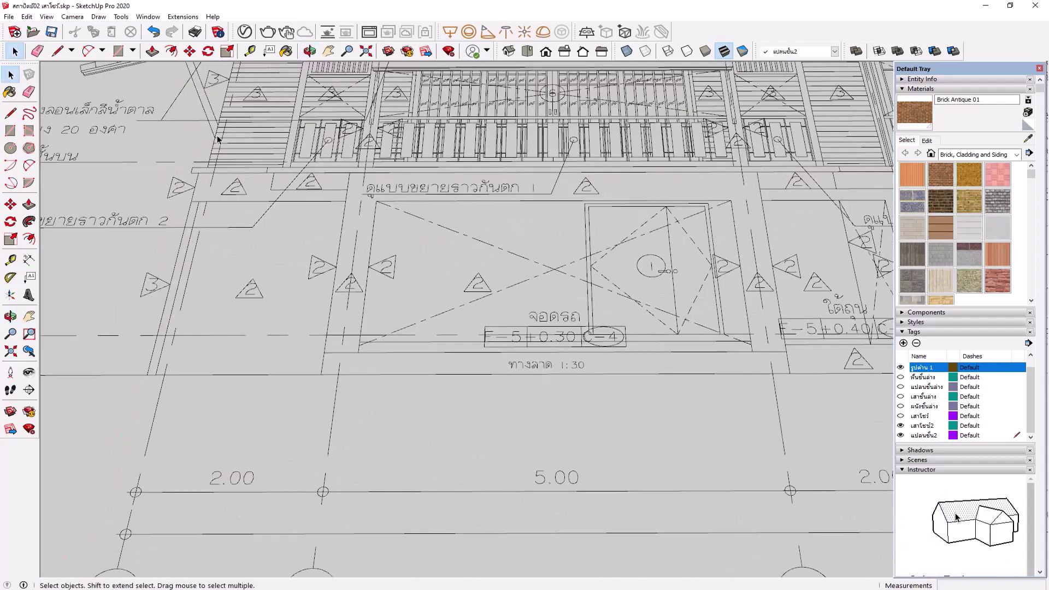
{"action": "scroll", "coordinate": [185, 121], "scroll_direction": "down", "scroll_amount": 2}
{"action": "scroll", "coordinate": [351, 140], "scroll_direction": "up", "scroll_amount": 1}
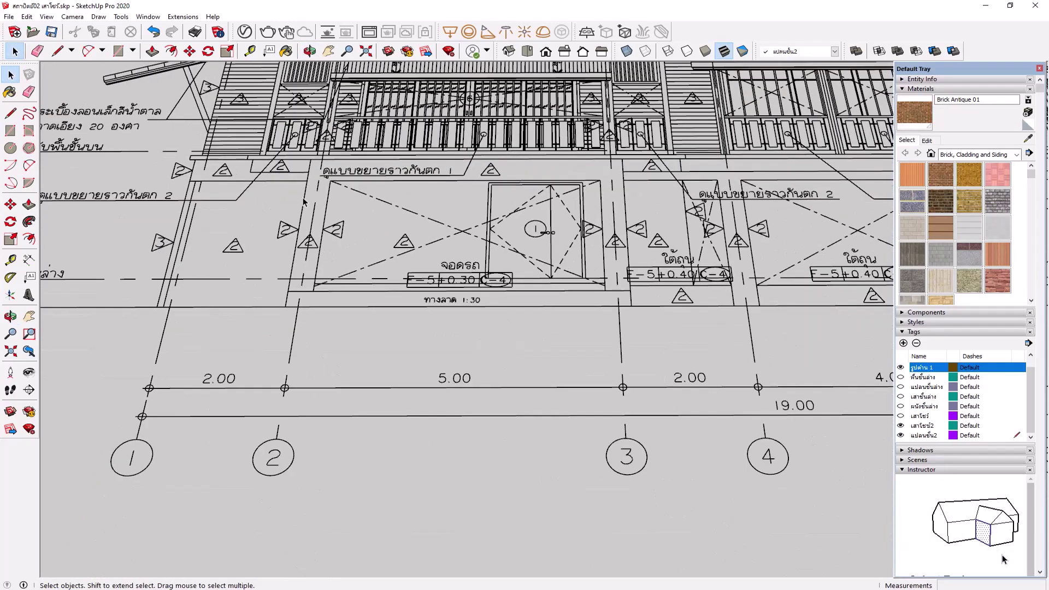
{"action": "scroll", "coordinate": [352, 141], "scroll_direction": "up", "scroll_amount": 1}
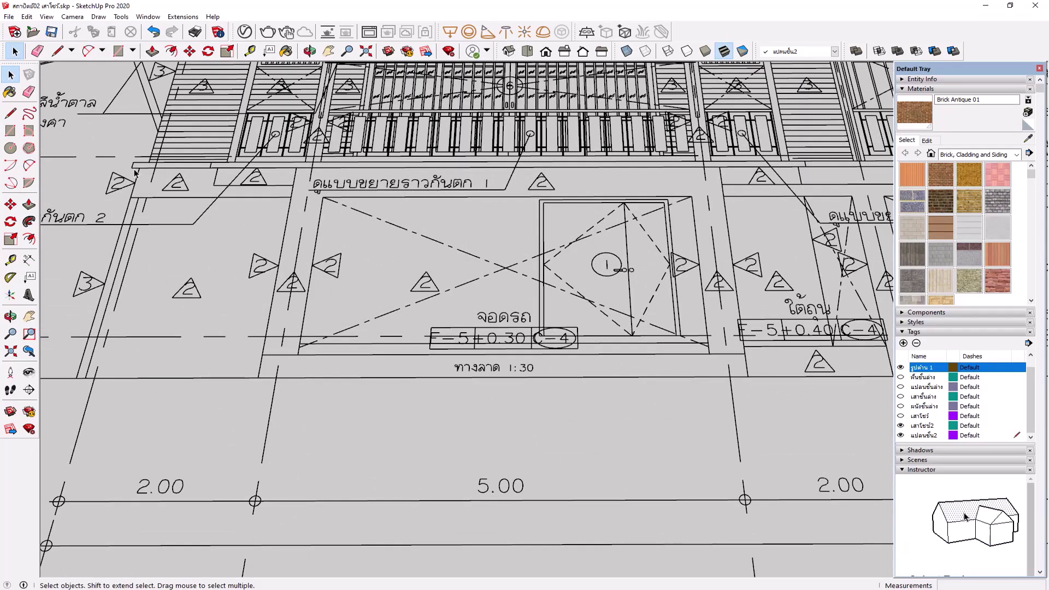
{"action": "scroll", "coordinate": [135, 164], "scroll_direction": "up", "scroll_amount": 2}
{"action": "scroll", "coordinate": [137, 162], "scroll_direction": "down", "scroll_amount": 1}
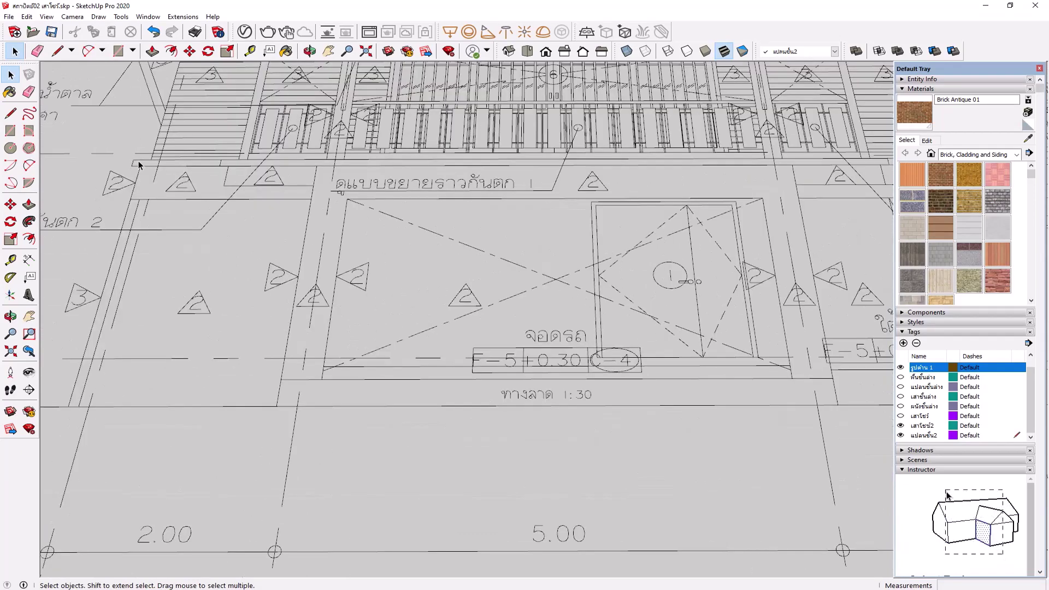
{"action": "scroll", "coordinate": [97, 169], "scroll_direction": "up", "scroll_amount": 2}
{"action": "scroll", "coordinate": [158, 173], "scroll_direction": "up", "scroll_amount": 2}
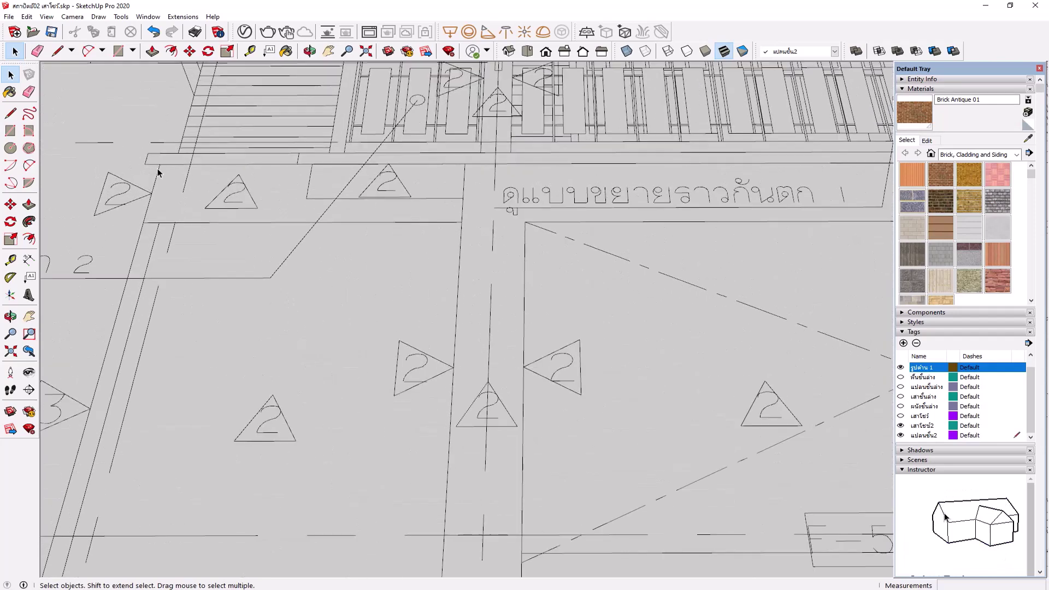
{"action": "scroll", "coordinate": [155, 172], "scroll_direction": "down", "scroll_amount": 1}
{"action": "scroll", "coordinate": [132, 164], "scroll_direction": "up", "scroll_amount": 2}
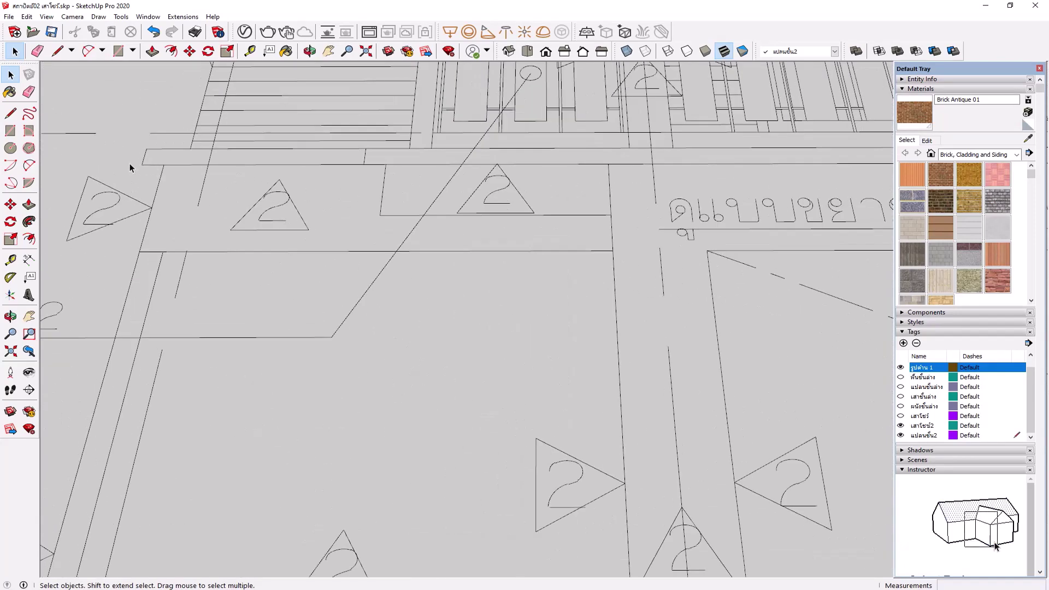
{"action": "scroll", "coordinate": [134, 165], "scroll_direction": "up", "scroll_amount": 2}
{"action": "scroll", "coordinate": [147, 167], "scroll_direction": "up", "scroll_amount": 2}
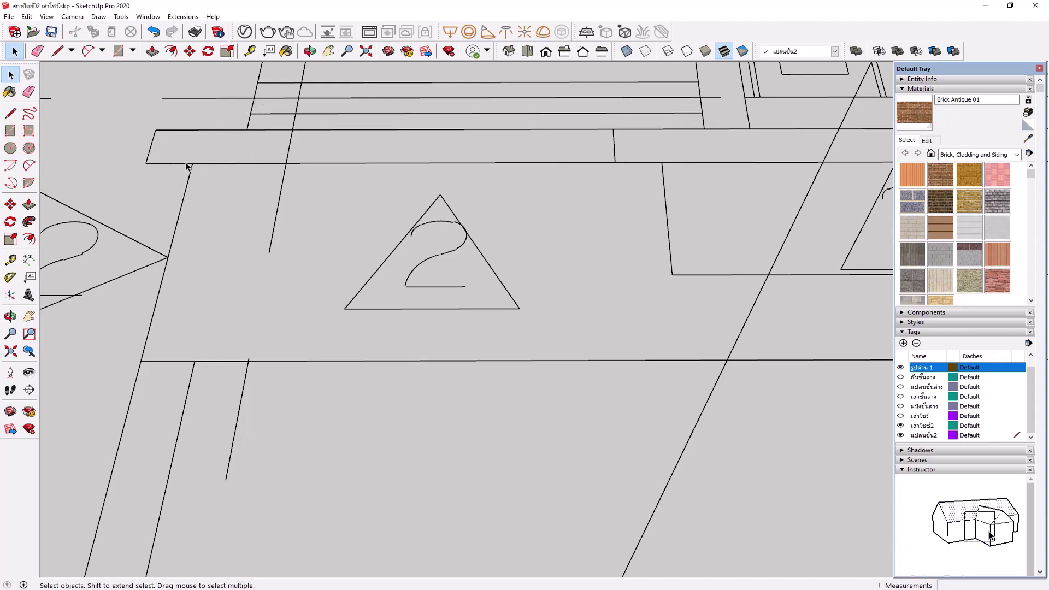
{"action": "scroll", "coordinate": [186, 167], "scroll_direction": "down", "scroll_amount": 3}
{"action": "scroll", "coordinate": [187, 166], "scroll_direction": "down", "scroll_amount": 3}
{"action": "scroll", "coordinate": [186, 166], "scroll_direction": "down", "scroll_amount": 3}
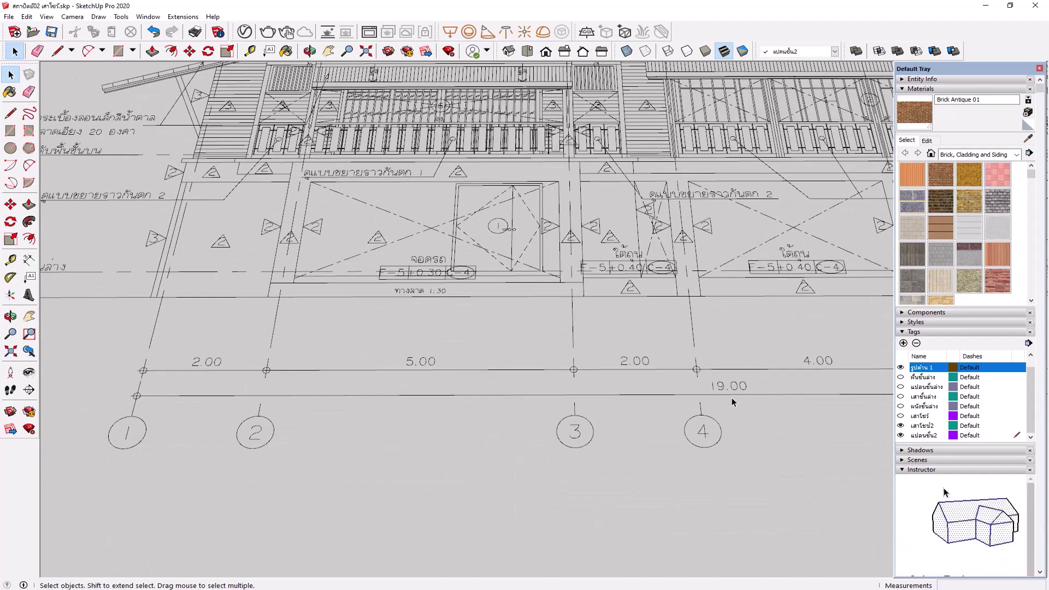
{"action": "left_click", "coordinate": [900, 368]}
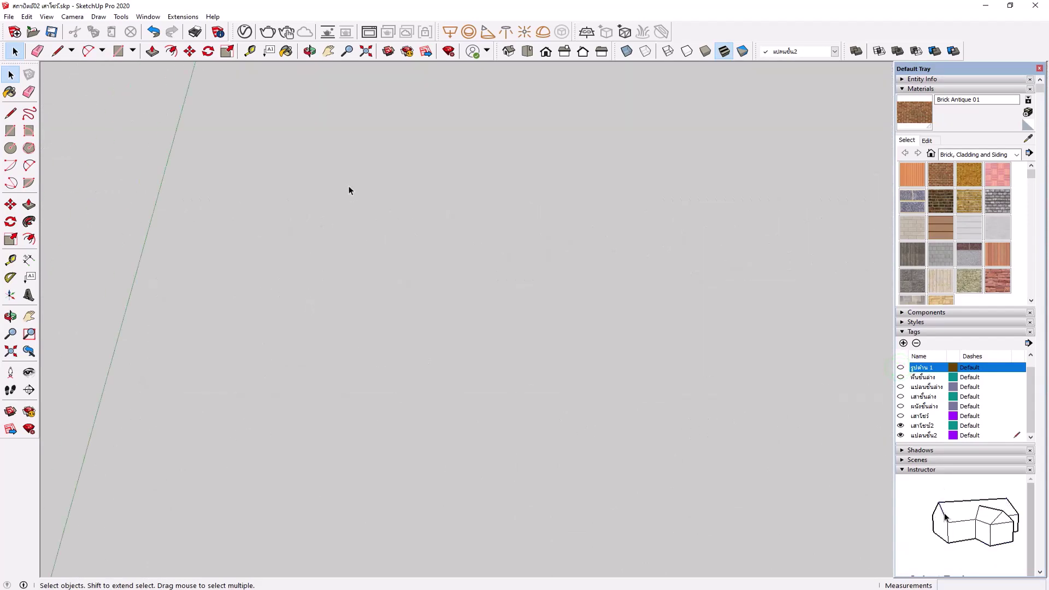
Switch to Top view, then add a tag named พื้นชั้น2 and make it active
{"action": "scroll", "coordinate": [409, 199], "scroll_direction": "down", "scroll_amount": 2}
{"action": "left_click", "coordinate": [527, 51]}
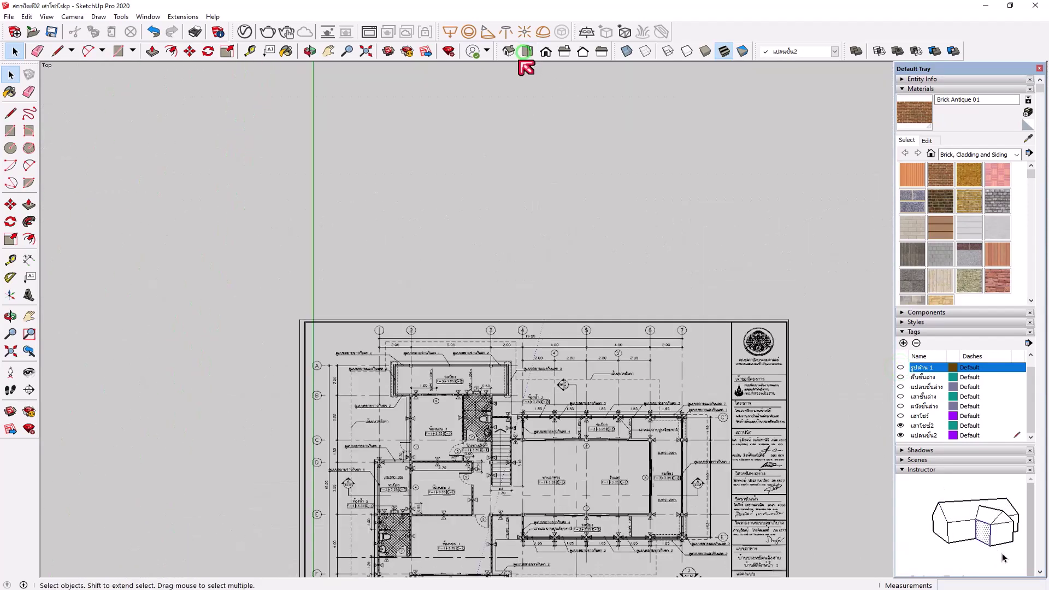
{"action": "scroll", "coordinate": [447, 390], "scroll_direction": "up", "scroll_amount": 3}
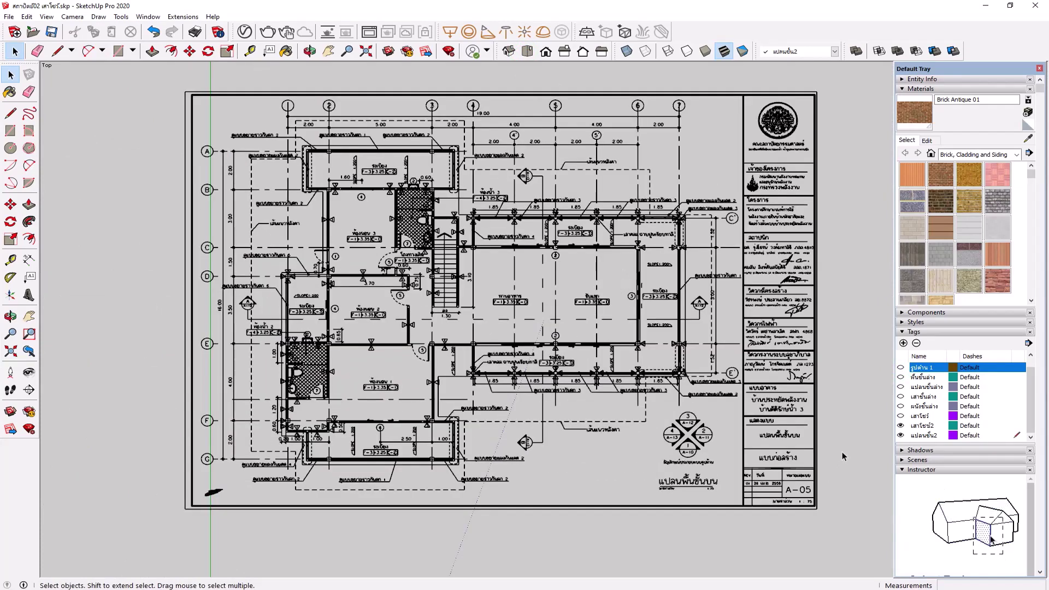
{"action": "left_click", "coordinate": [903, 344]}
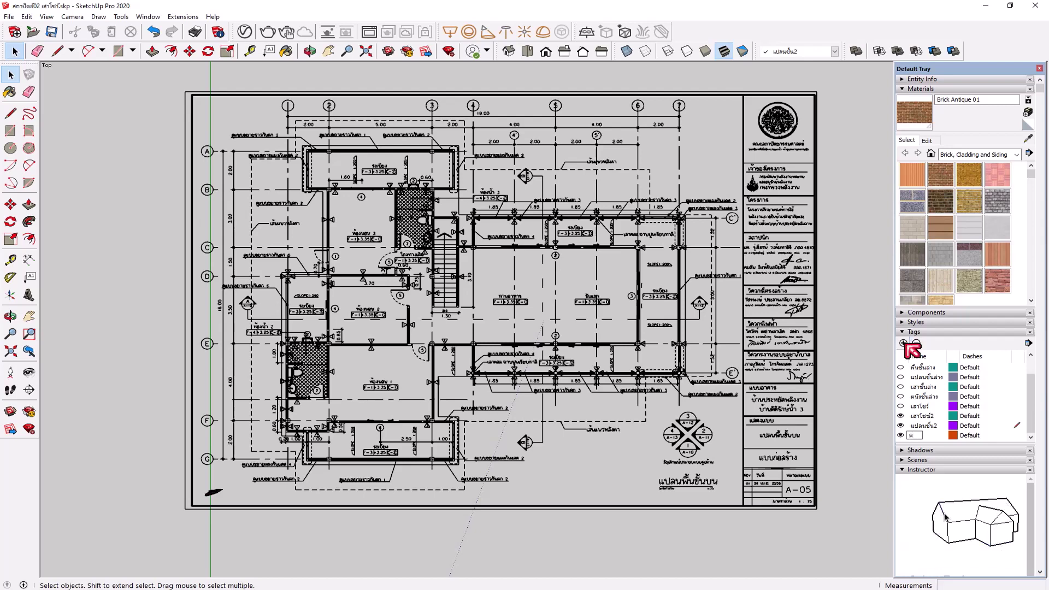
{"action": "type", "text": "ี"}
{"action": "type", "text": "ช"}
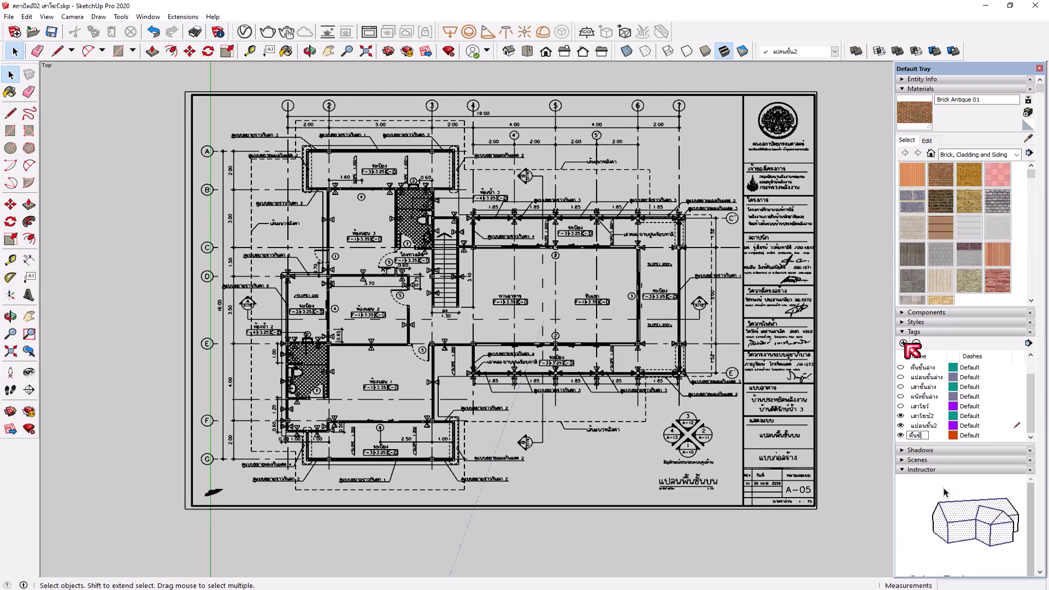
{"action": "type", "text": "ั้น2"}
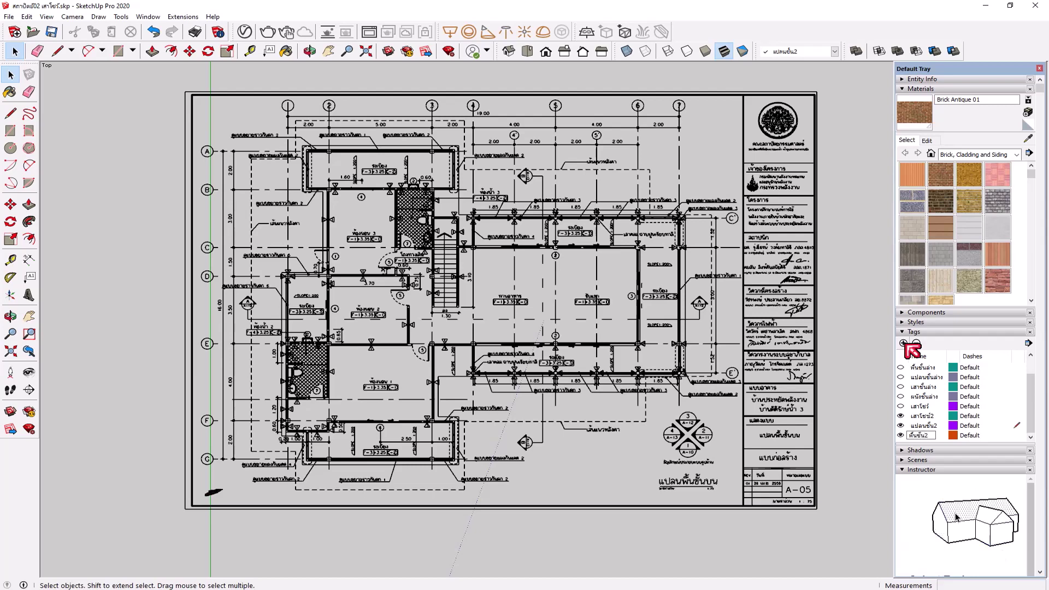
{"action": "left_click", "coordinate": [1018, 436]}
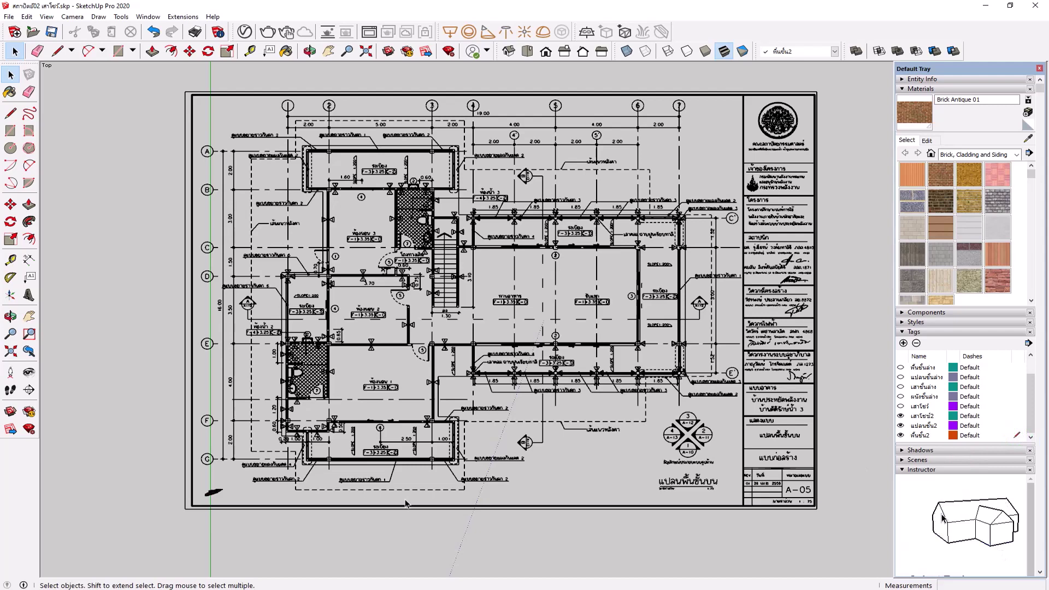
With the Line tool, trace the balcony side edges to the wall corner by 0.70
{"action": "left_click", "coordinate": [58, 51]}
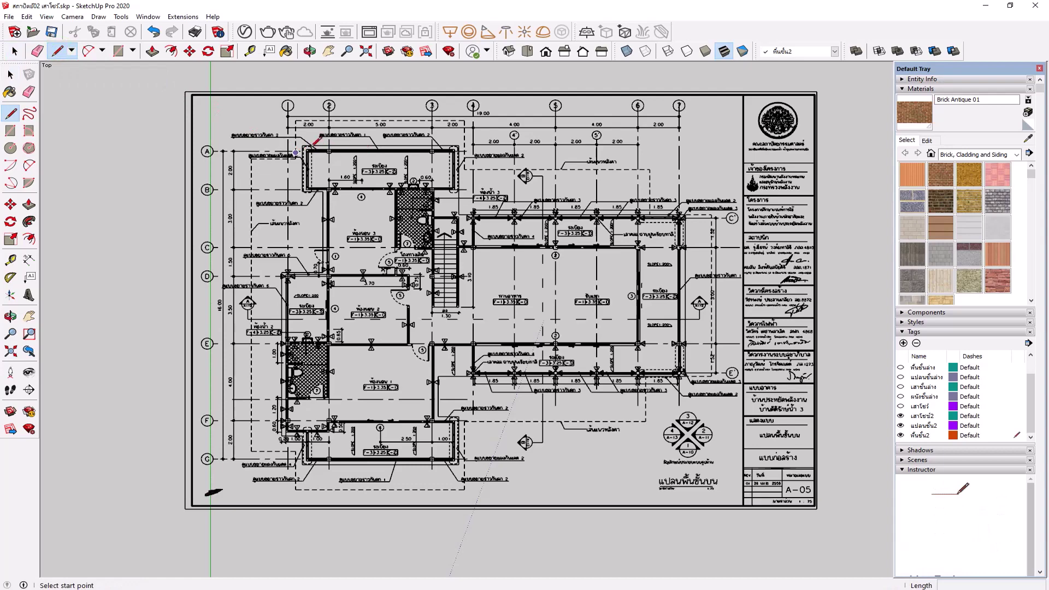
{"action": "scroll", "coordinate": [313, 144], "scroll_direction": "up", "scroll_amount": 2}
{"action": "scroll", "coordinate": [300, 143], "scroll_direction": "up", "scroll_amount": 2}
{"action": "scroll", "coordinate": [300, 143], "scroll_direction": "up", "scroll_amount": 2}
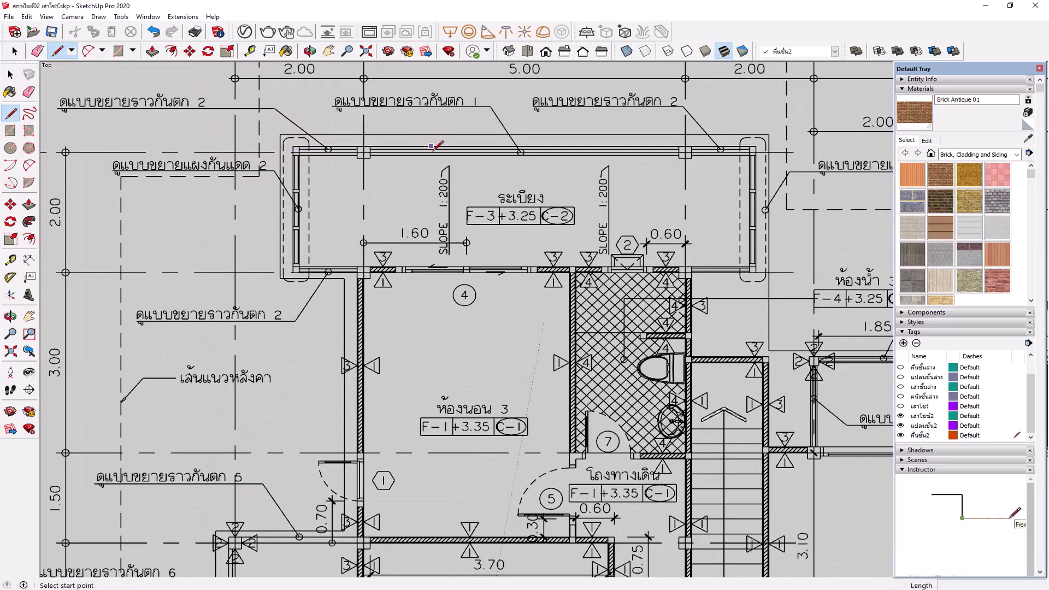
{"action": "scroll", "coordinate": [268, 147], "scroll_direction": "up", "scroll_amount": 2}
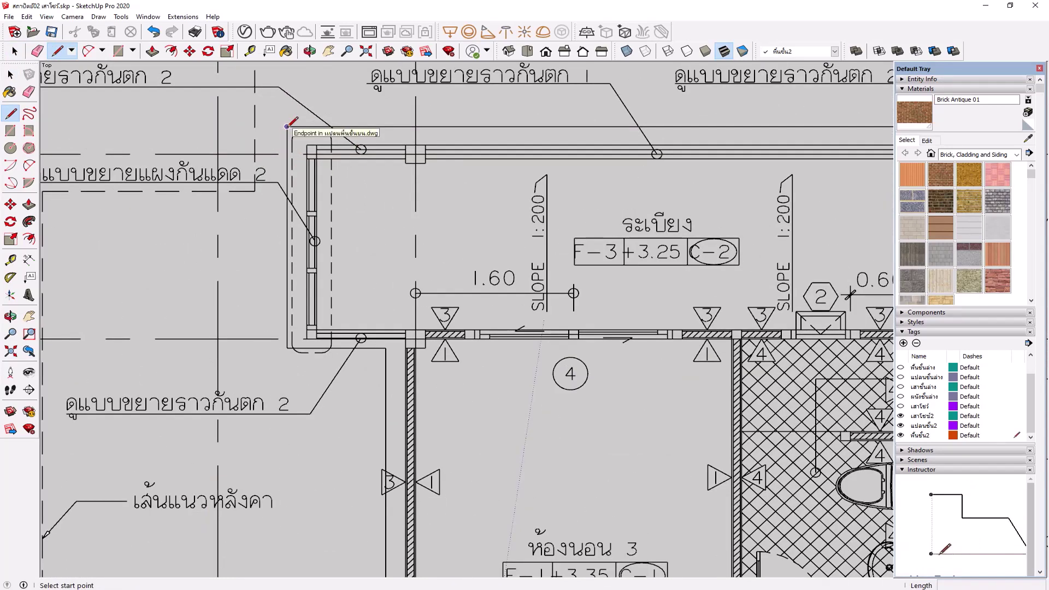
{"action": "left_click", "coordinate": [287, 127]}
{"action": "left_click", "coordinate": [287, 347]}
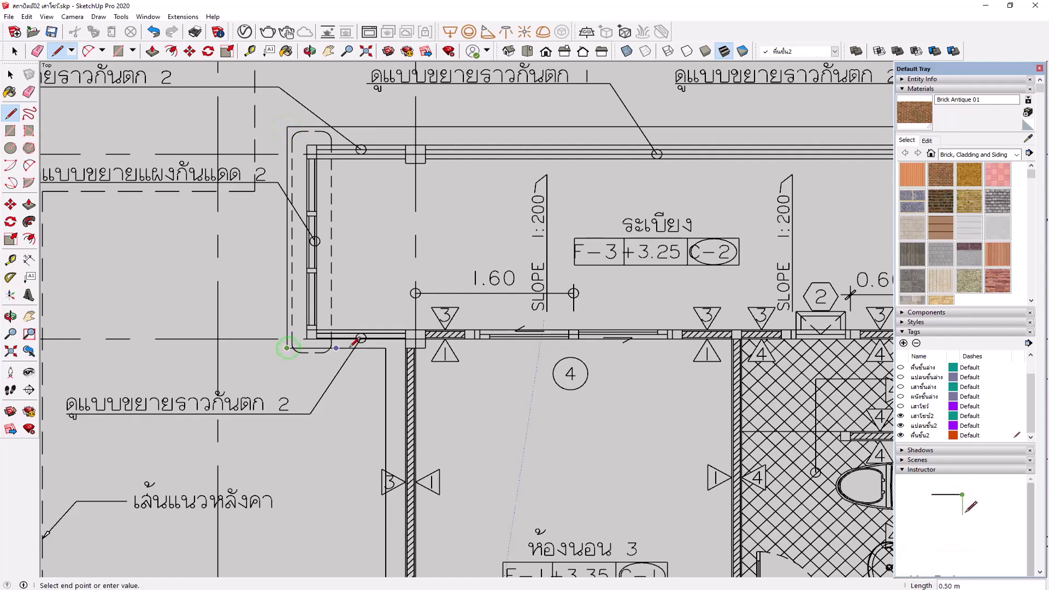
{"action": "scroll", "coordinate": [389, 343], "scroll_direction": "down", "scroll_amount": 2}
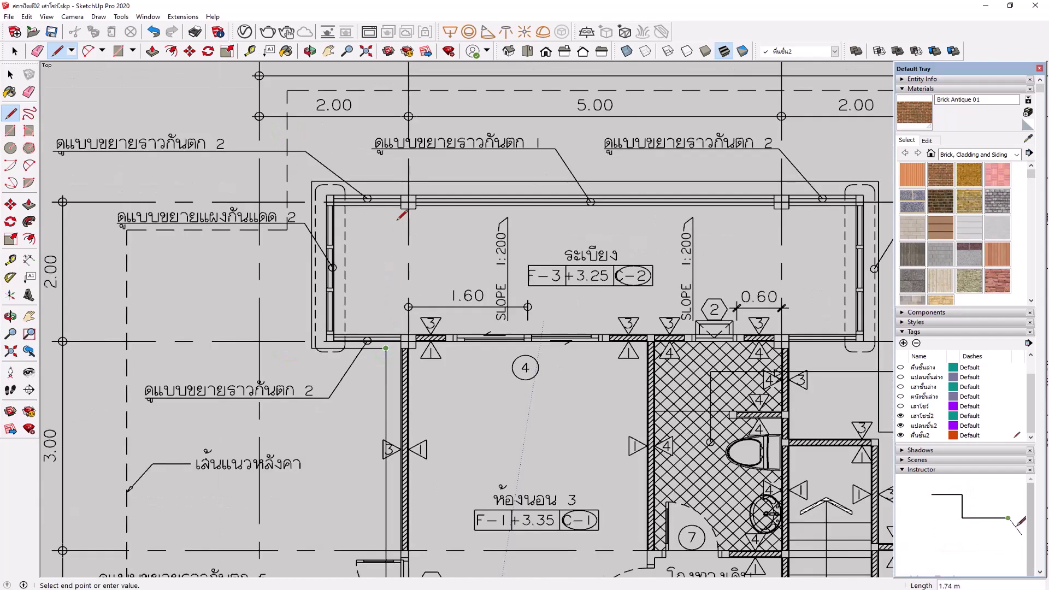
{"action": "scroll", "coordinate": [396, 331], "scroll_direction": "down", "scroll_amount": 2}
{"action": "scroll", "coordinate": [401, 321], "scroll_direction": "down", "scroll_amount": 2}
{"action": "scroll", "coordinate": [387, 407], "scroll_direction": "up", "scroll_amount": 1}
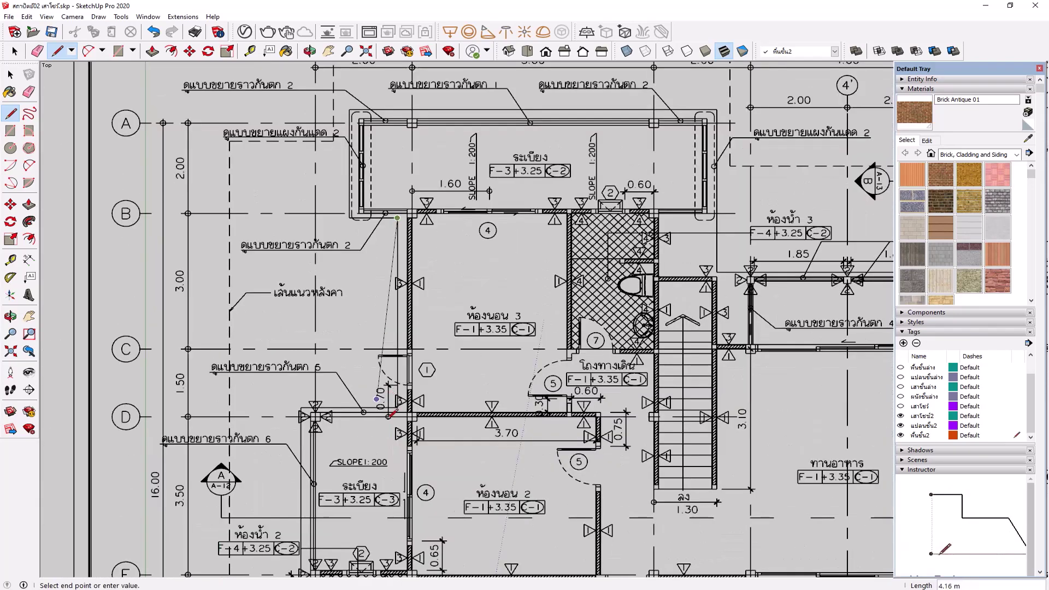
{"action": "scroll", "coordinate": [387, 407], "scroll_direction": "up", "scroll_amount": 1}
{"action": "scroll", "coordinate": [387, 407], "scroll_direction": "up", "scroll_amount": 1}
{"action": "scroll", "coordinate": [391, 414], "scroll_direction": "up", "scroll_amount": 1}
{"action": "scroll", "coordinate": [394, 410], "scroll_direction": "up", "scroll_amount": 1}
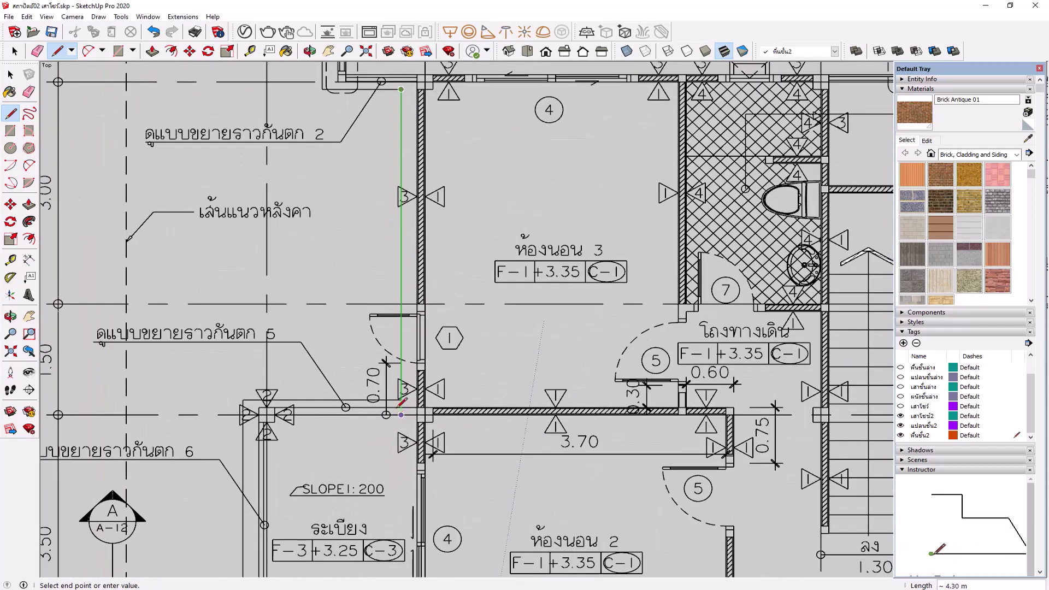
{"action": "scroll", "coordinate": [398, 402], "scroll_direction": "up", "scroll_amount": 2}
{"action": "scroll", "coordinate": [399, 396], "scroll_direction": "up", "scroll_amount": 2}
{"action": "scroll", "coordinate": [401, 395], "scroll_direction": "up", "scroll_amount": 2}
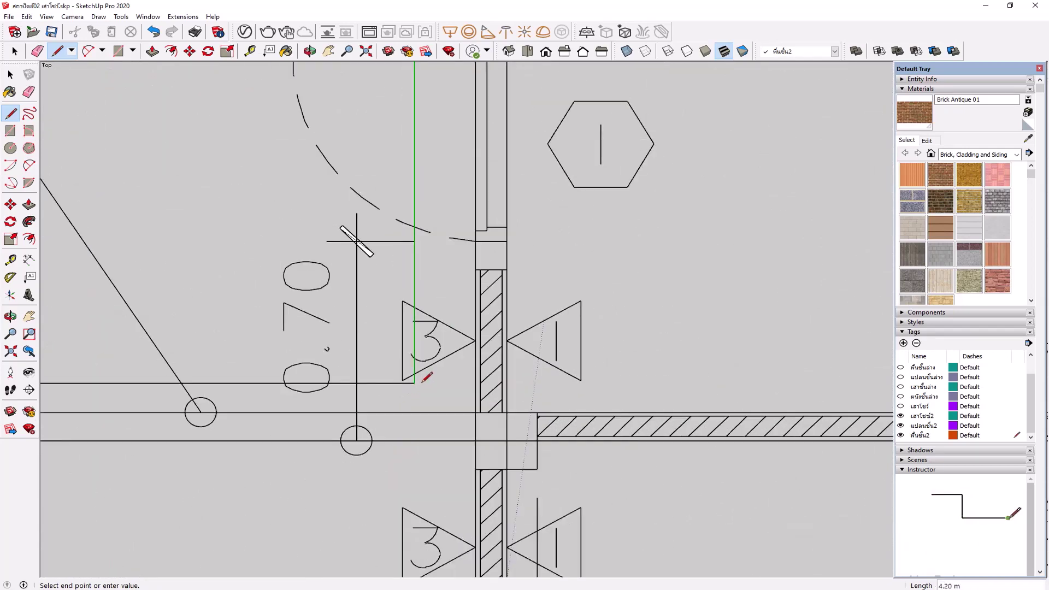
{"action": "left_click", "coordinate": [415, 383]}
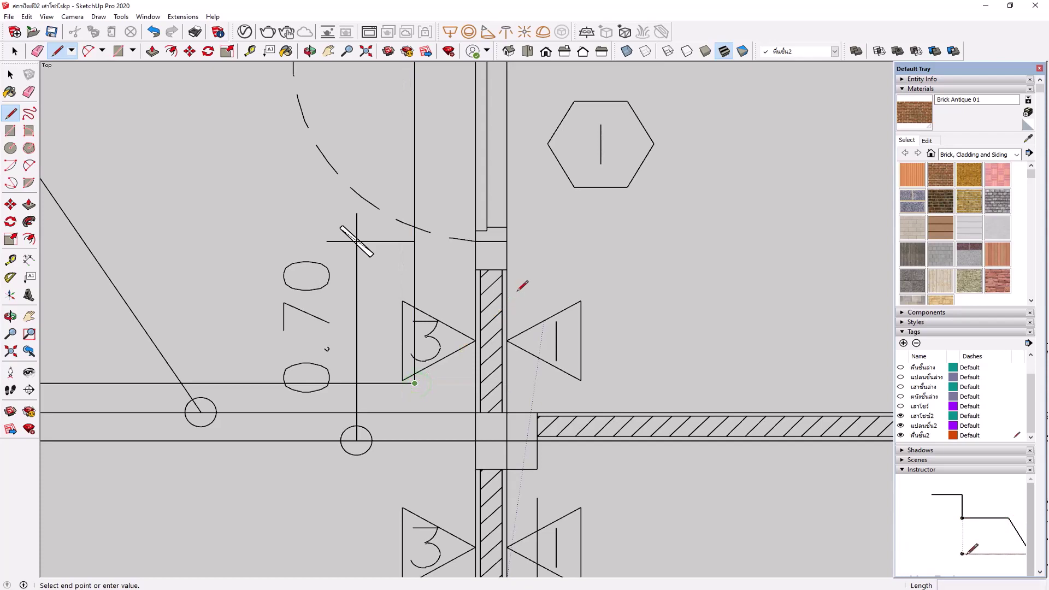
Trace the outline around the lower balcony, from gridline F to the corner column near E'
{"action": "scroll", "coordinate": [520, 286], "scroll_direction": "down", "scroll_amount": 3}
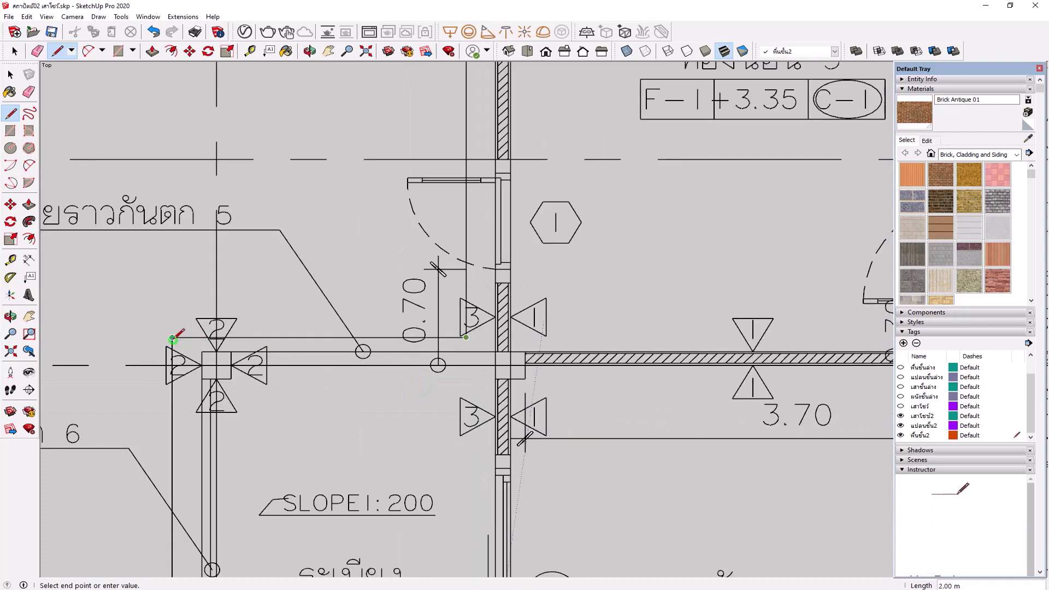
{"action": "scroll", "coordinate": [308, 175], "scroll_direction": "down", "scroll_amount": 3}
{"action": "scroll", "coordinate": [306, 170], "scroll_direction": "down", "scroll_amount": 3}
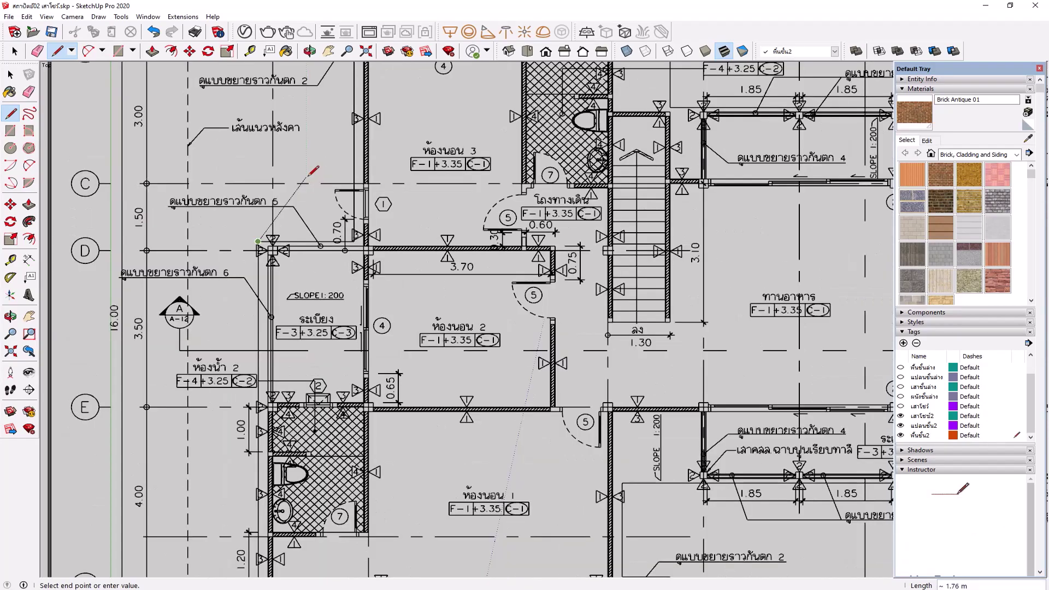
{"action": "scroll", "coordinate": [323, 197], "scroll_direction": "up", "scroll_amount": 2}
{"action": "scroll", "coordinate": [342, 203], "scroll_direction": "down", "scroll_amount": 1}
{"action": "scroll", "coordinate": [339, 211], "scroll_direction": "down", "scroll_amount": 2}
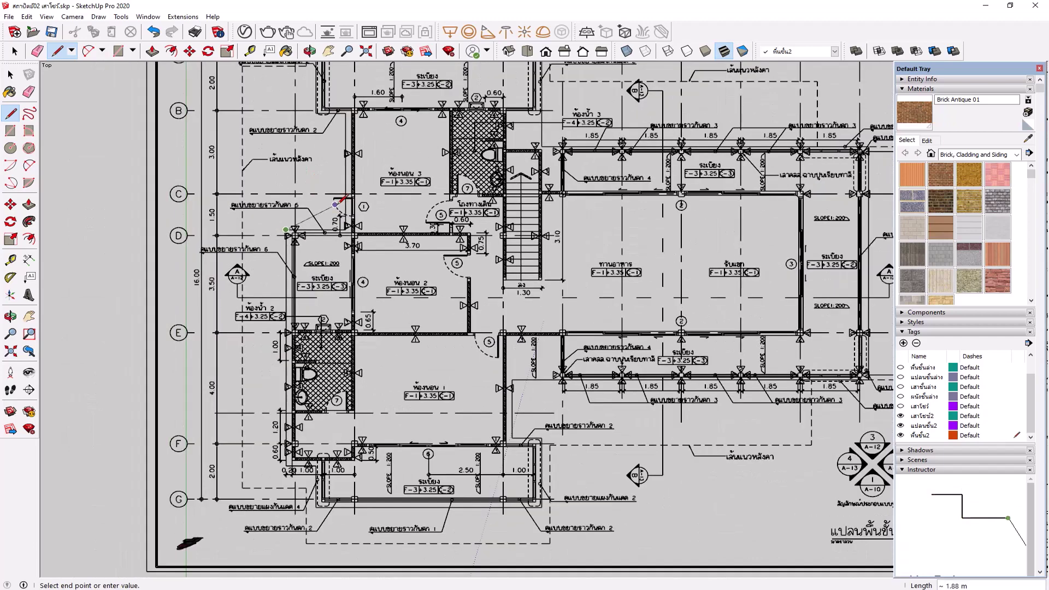
{"action": "scroll", "coordinate": [336, 213], "scroll_direction": "down", "scroll_amount": 1}
{"action": "scroll", "coordinate": [295, 465], "scroll_direction": "up", "scroll_amount": 2}
{"action": "scroll", "coordinate": [296, 431], "scroll_direction": "up", "scroll_amount": 1}
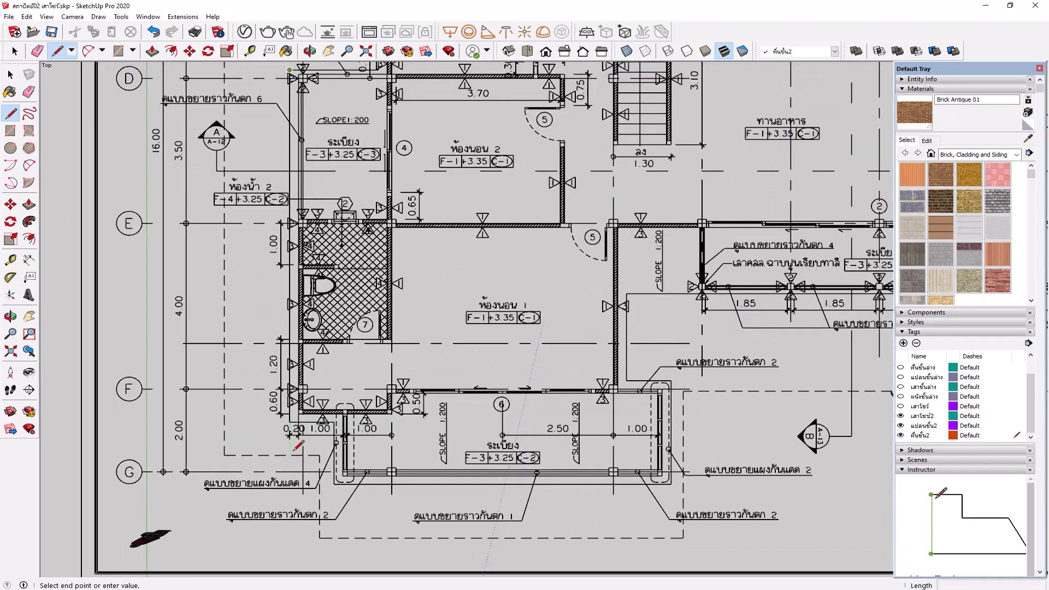
{"action": "scroll", "coordinate": [296, 399], "scroll_direction": "up", "scroll_amount": 1}
{"action": "left_click", "coordinate": [289, 410]}
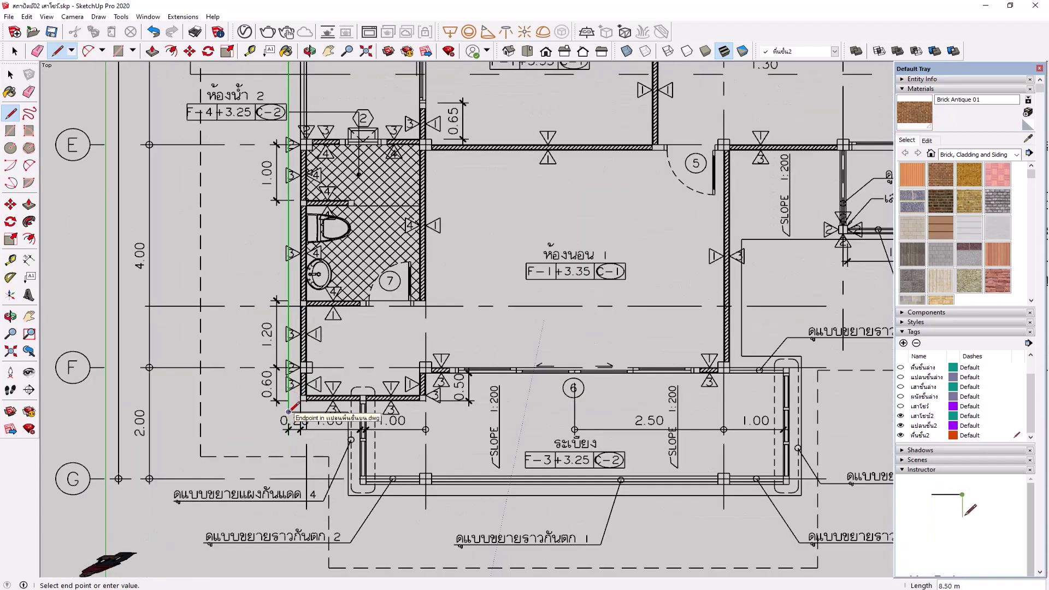
{"action": "scroll", "coordinate": [351, 411], "scroll_direction": "up", "scroll_amount": 1}
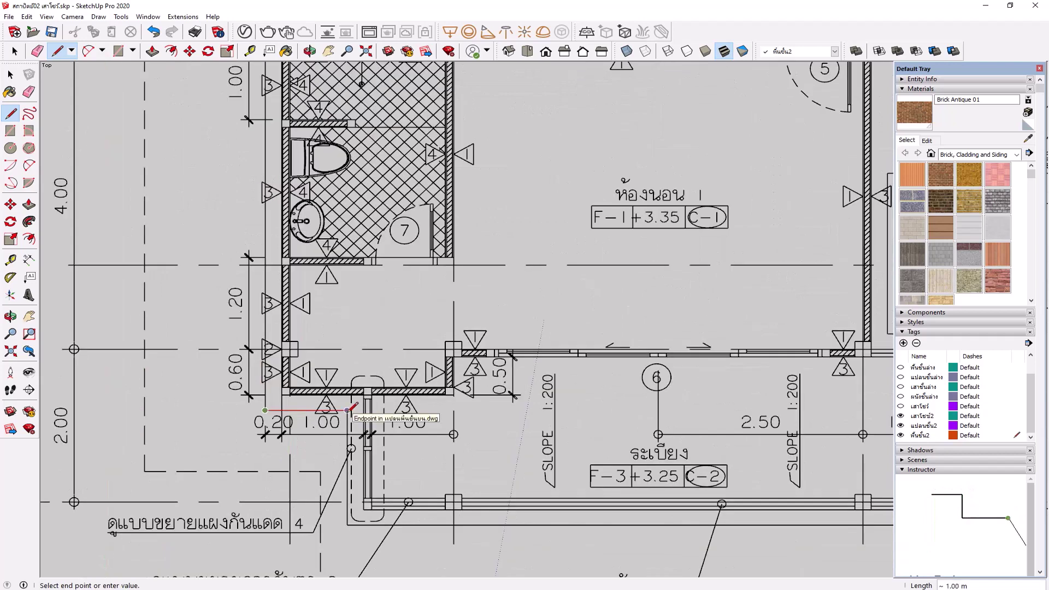
{"action": "left_click", "coordinate": [347, 410]}
{"action": "left_click", "coordinate": [346, 525]}
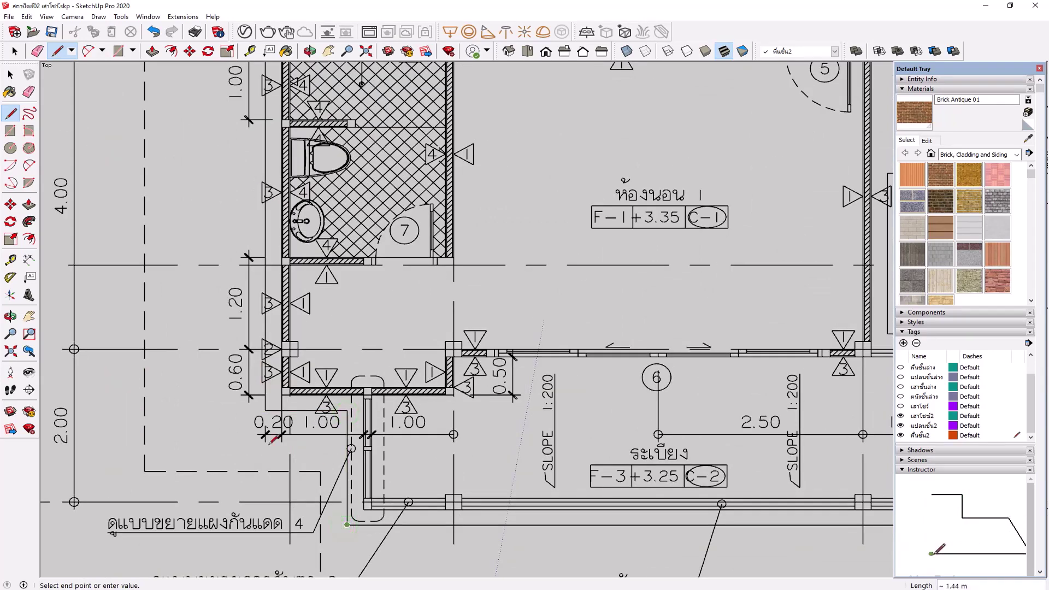
{"action": "scroll", "coordinate": [269, 448], "scroll_direction": "down", "scroll_amount": 2}
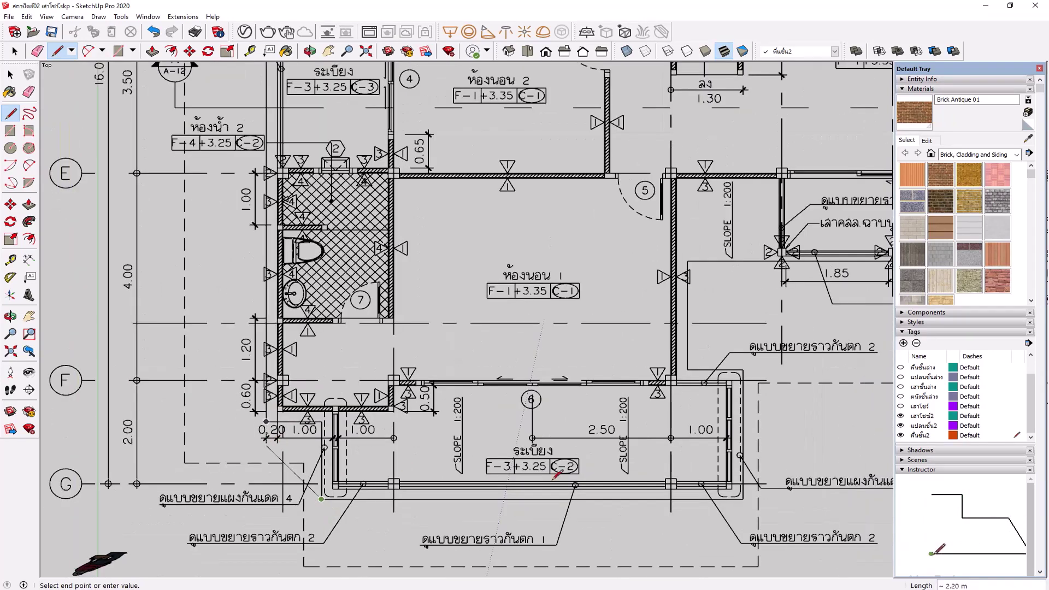
{"action": "left_click", "coordinate": [743, 500]}
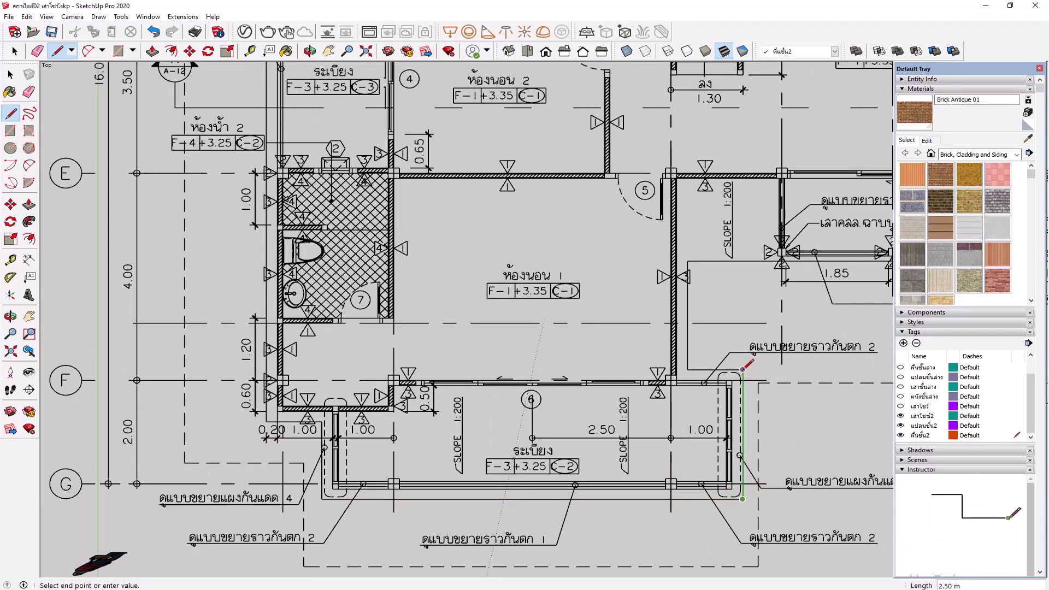
{"action": "left_click", "coordinate": [687, 260]}
{"action": "scroll", "coordinate": [158, 351], "scroll_direction": "down", "scroll_amount": 1}
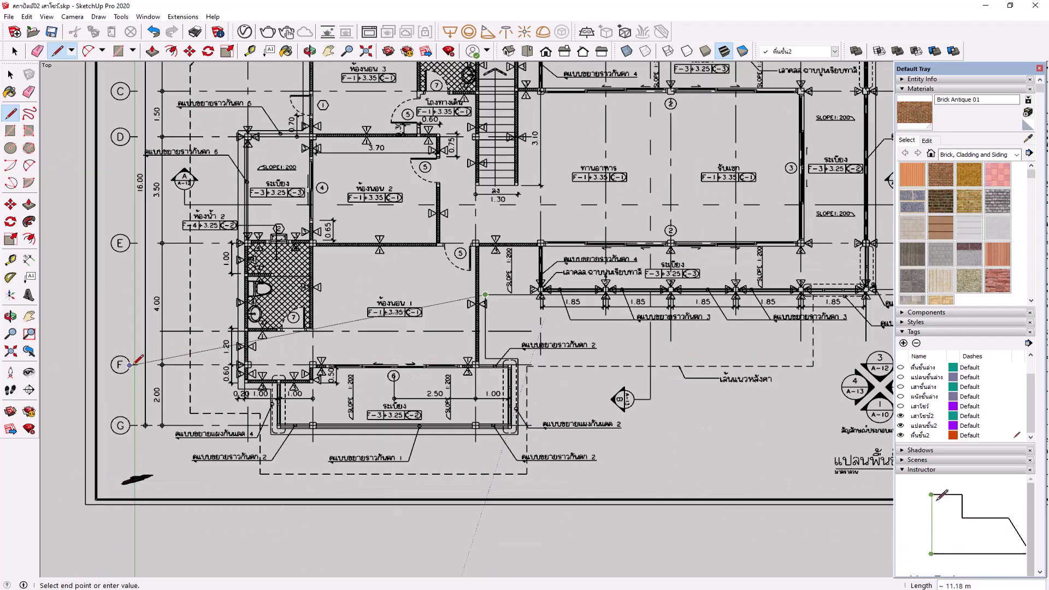
{"action": "scroll", "coordinate": [159, 351], "scroll_direction": "down", "scroll_amount": 1}
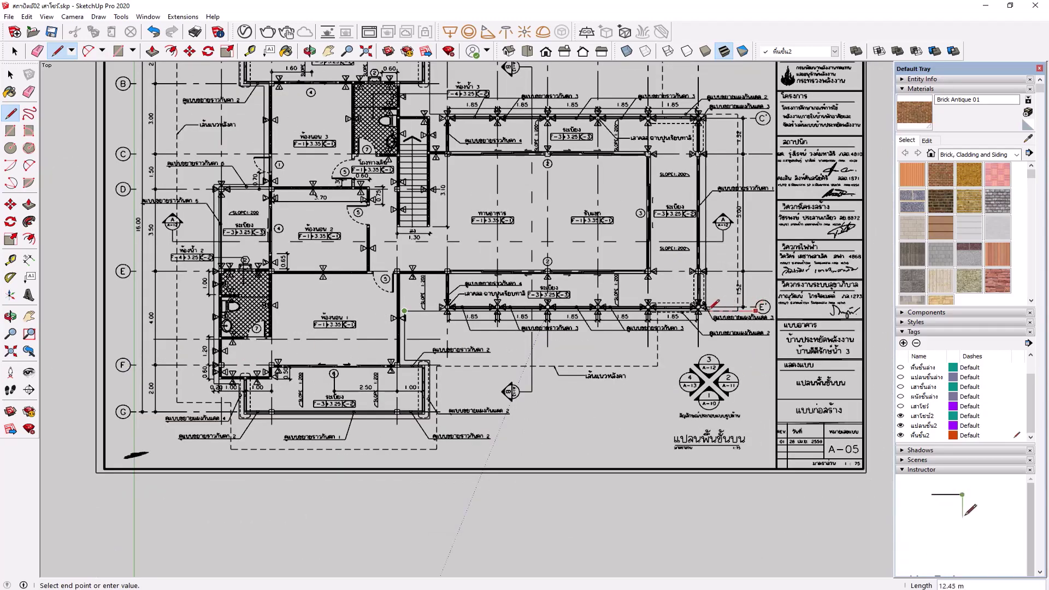
{"action": "scroll", "coordinate": [714, 304], "scroll_direction": "up", "scroll_amount": 1}
{"action": "scroll", "coordinate": [707, 303], "scroll_direction": "up", "scroll_amount": 2}
{"action": "scroll", "coordinate": [699, 305], "scroll_direction": "up", "scroll_amount": 2}
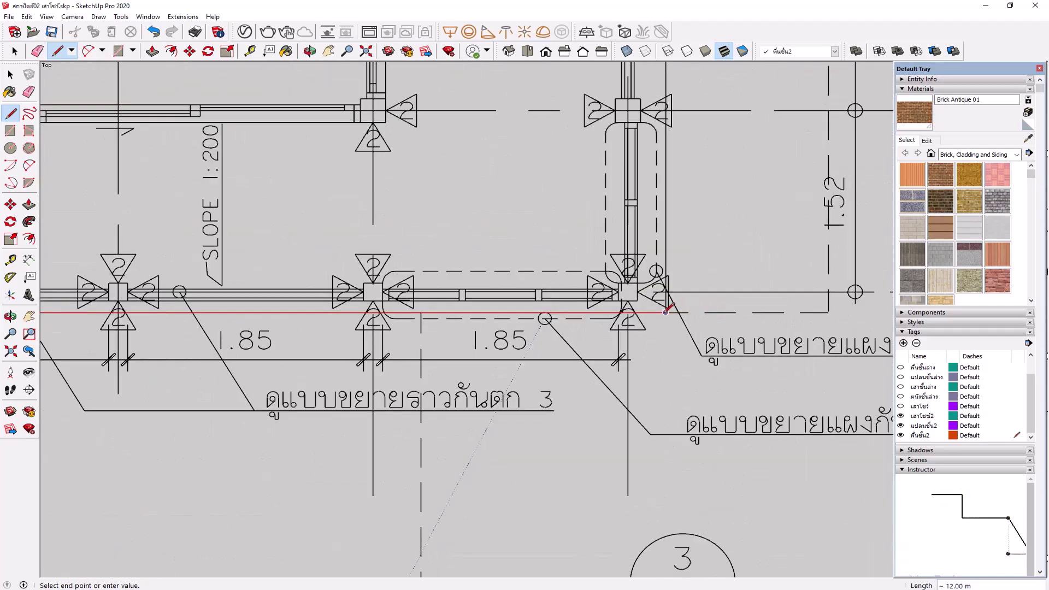
{"action": "left_click", "coordinate": [666, 312]}
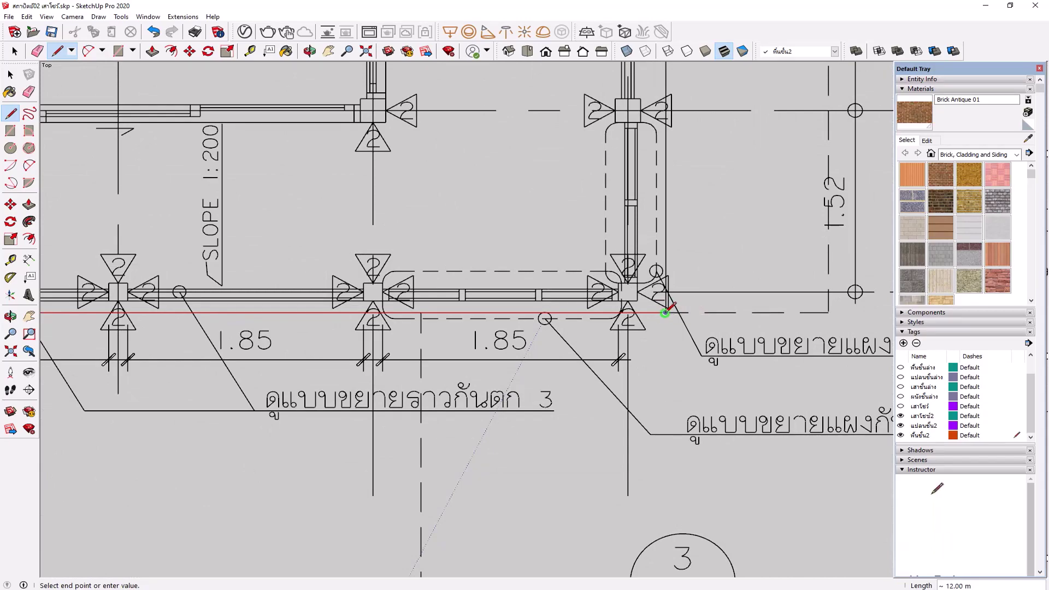
Trace the right and top edges past C' and the stairs, closing the loop into a face
{"action": "scroll", "coordinate": [666, 312], "scroll_direction": "down", "scroll_amount": 2}
{"action": "scroll", "coordinate": [666, 312], "scroll_direction": "down", "scroll_amount": 1}
{"action": "scroll", "coordinate": [666, 312], "scroll_direction": "down", "scroll_amount": 1}
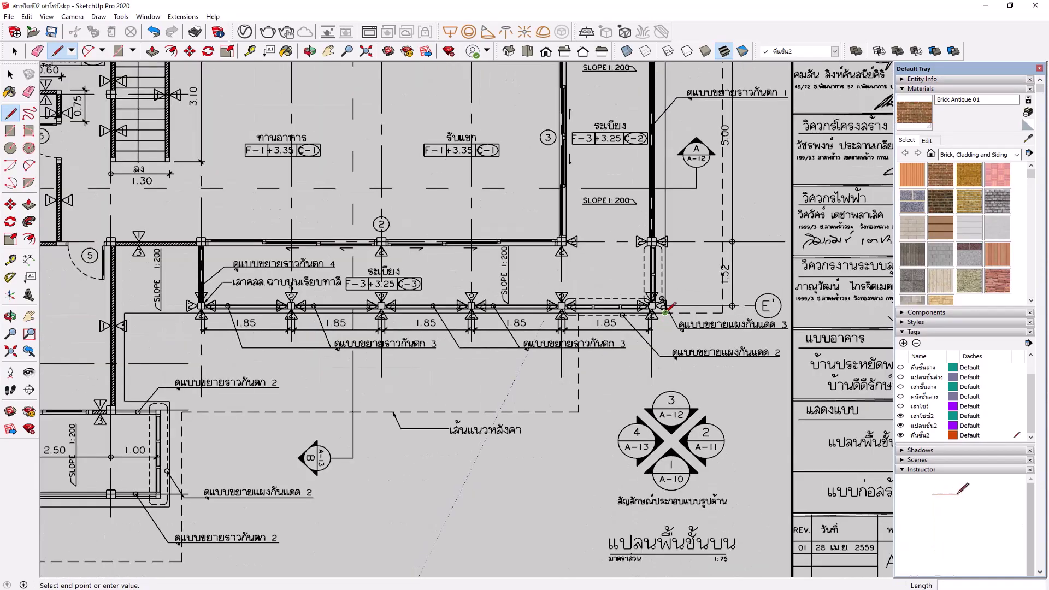
{"action": "scroll", "coordinate": [665, 312], "scroll_direction": "down", "scroll_amount": 1}
{"action": "scroll", "coordinate": [666, 312], "scroll_direction": "down", "scroll_amount": 1}
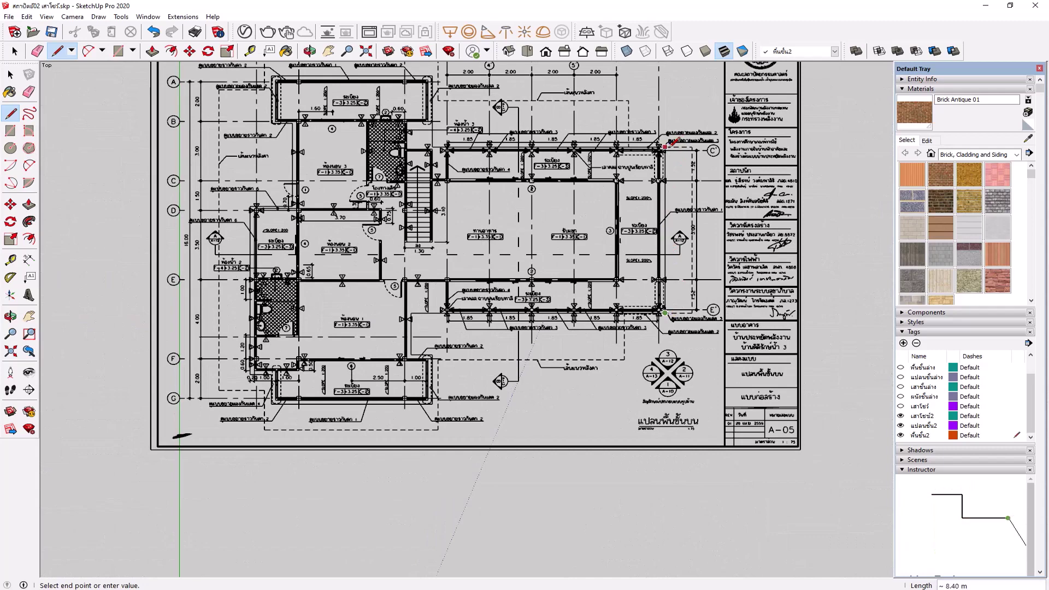
{"action": "scroll", "coordinate": [666, 139], "scroll_direction": "up", "scroll_amount": 2}
{"action": "scroll", "coordinate": [666, 139], "scroll_direction": "up", "scroll_amount": 2}
{"action": "scroll", "coordinate": [666, 138], "scroll_direction": "up", "scroll_amount": 2}
{"action": "scroll", "coordinate": [664, 147], "scroll_direction": "up", "scroll_amount": 1}
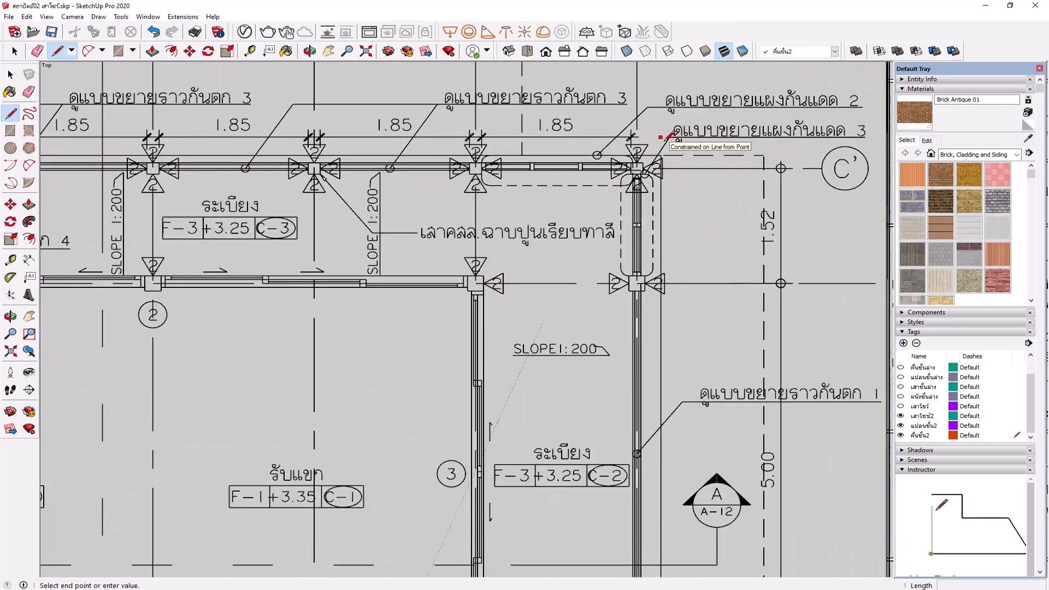
{"action": "scroll", "coordinate": [662, 158], "scroll_direction": "up", "scroll_amount": 1}
{"action": "scroll", "coordinate": [660, 171], "scroll_direction": "up", "scroll_amount": 1}
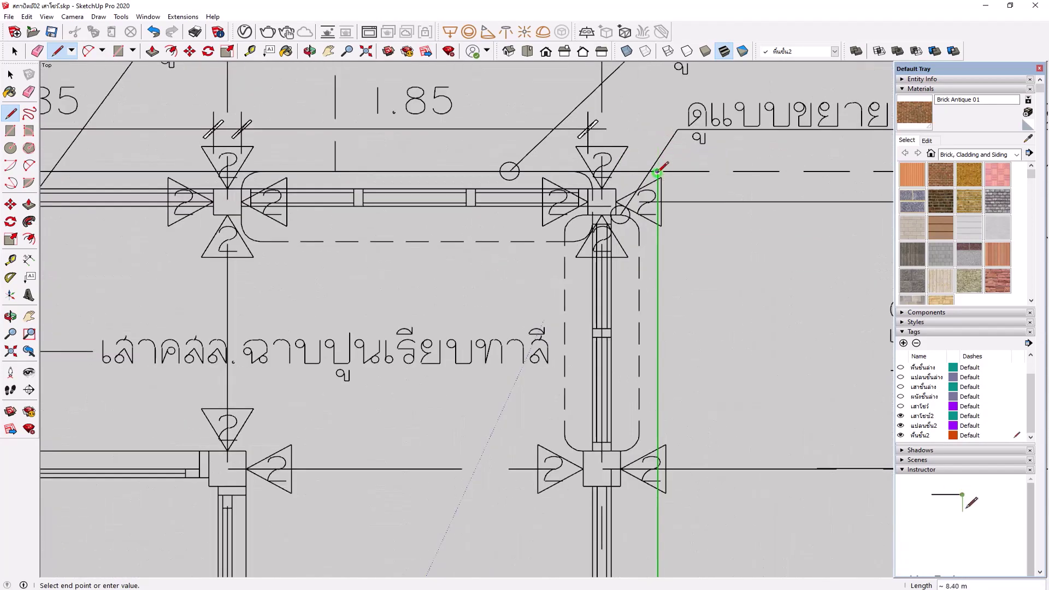
{"action": "left_click", "coordinate": [658, 171]}
{"action": "scroll", "coordinate": [802, 157], "scroll_direction": "down", "scroll_amount": 1}
{"action": "scroll", "coordinate": [801, 157], "scroll_direction": "down", "scroll_amount": 1}
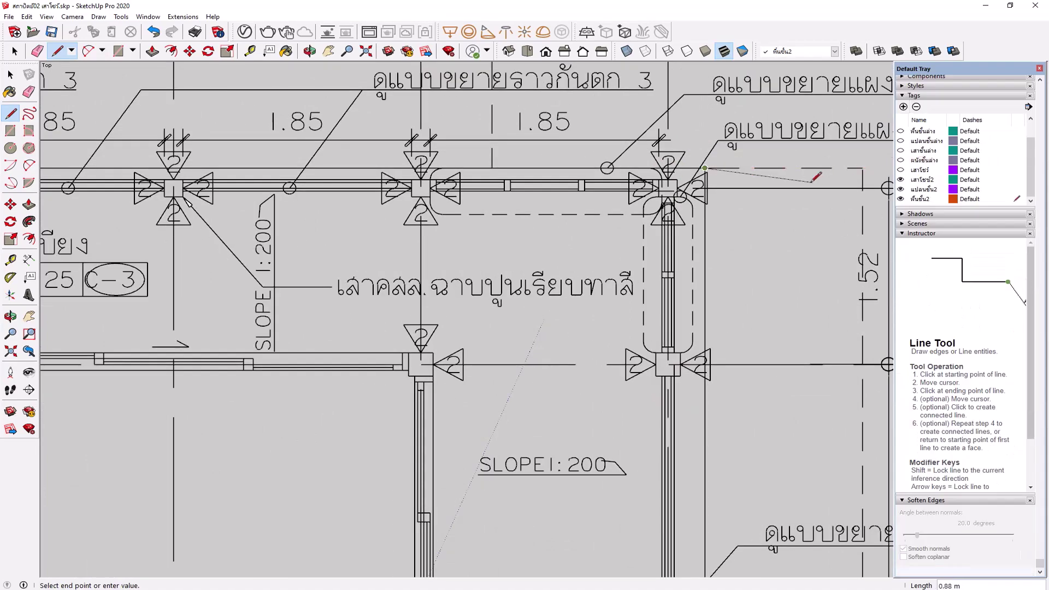
{"action": "scroll", "coordinate": [758, 182], "scroll_direction": "down", "scroll_amount": 2}
{"action": "scroll", "coordinate": [670, 176], "scroll_direction": "down", "scroll_amount": 1}
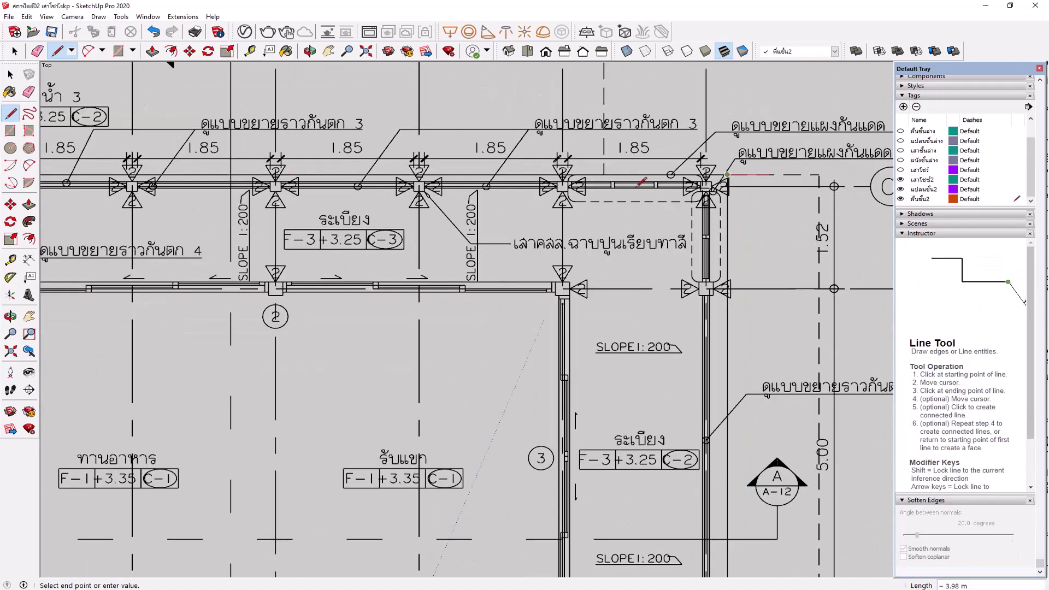
{"action": "scroll", "coordinate": [707, 180], "scroll_direction": "down", "scroll_amount": 3}
{"action": "scroll", "coordinate": [350, 179], "scroll_direction": "down", "scroll_amount": 1}
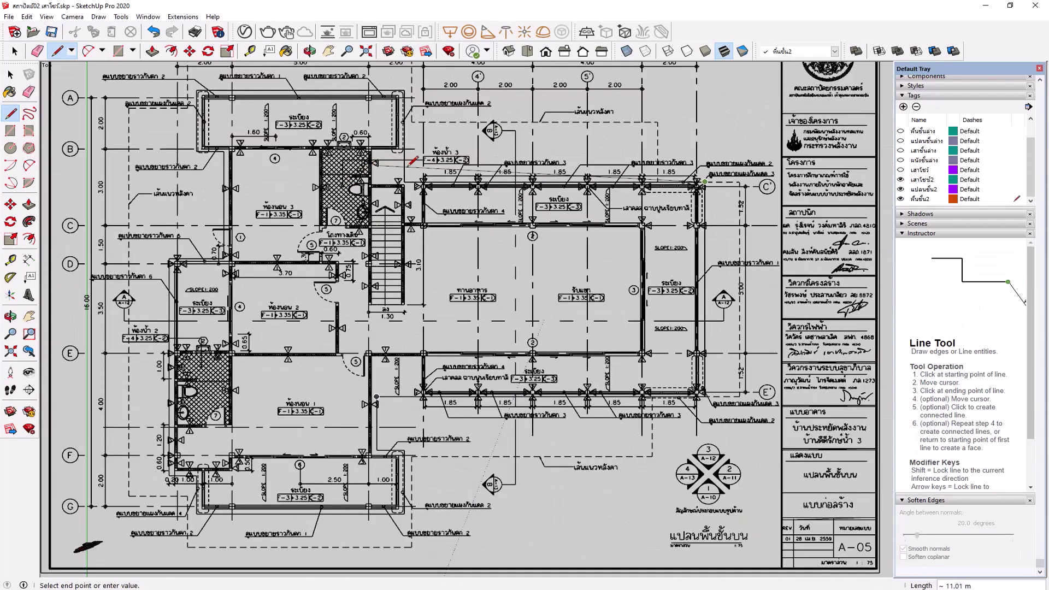
{"action": "scroll", "coordinate": [413, 162], "scroll_direction": "up", "scroll_amount": 3}
{"action": "scroll", "coordinate": [420, 168], "scroll_direction": "up", "scroll_amount": 1}
{"action": "scroll", "coordinate": [417, 180], "scroll_direction": "up", "scroll_amount": 1}
{"action": "scroll", "coordinate": [413, 192], "scroll_direction": "up", "scroll_amount": 2}
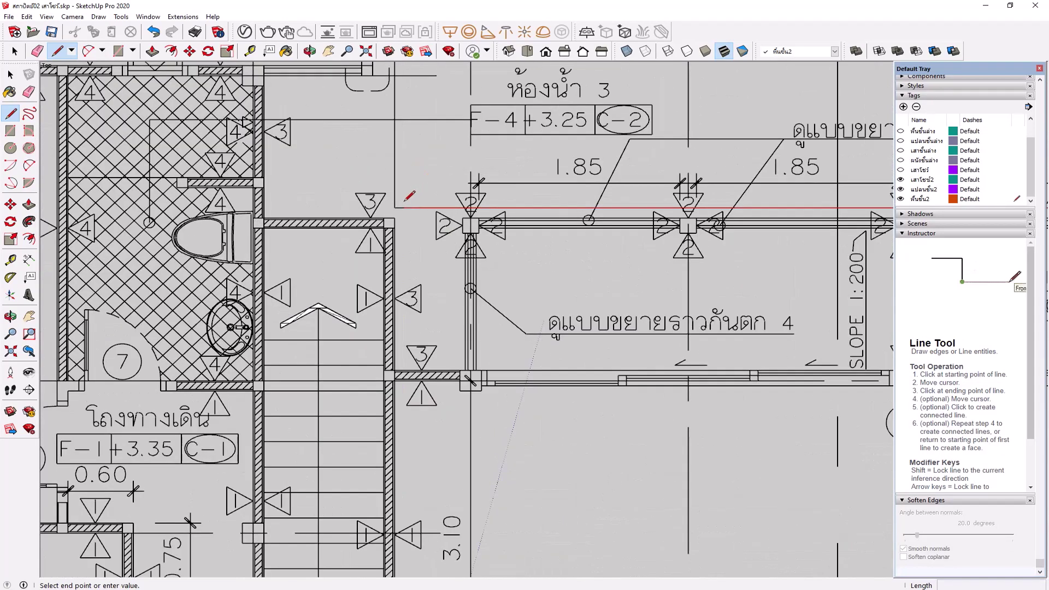
{"action": "scroll", "coordinate": [400, 200], "scroll_direction": "up", "scroll_amount": 2}
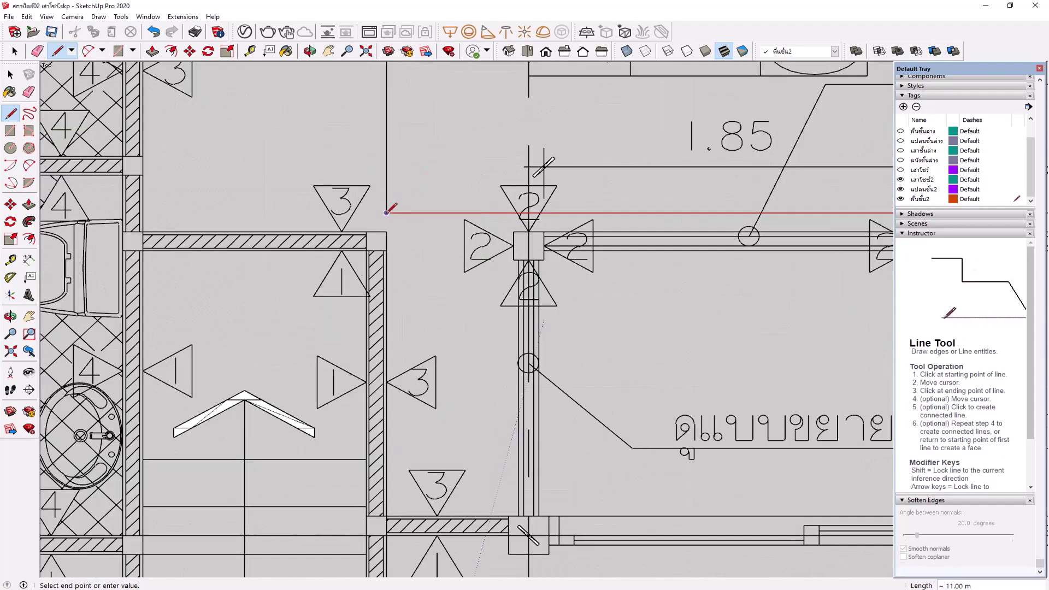
{"action": "left_click", "coordinate": [386, 212]}
{"action": "scroll", "coordinate": [388, 211], "scroll_direction": "down", "scroll_amount": 2}
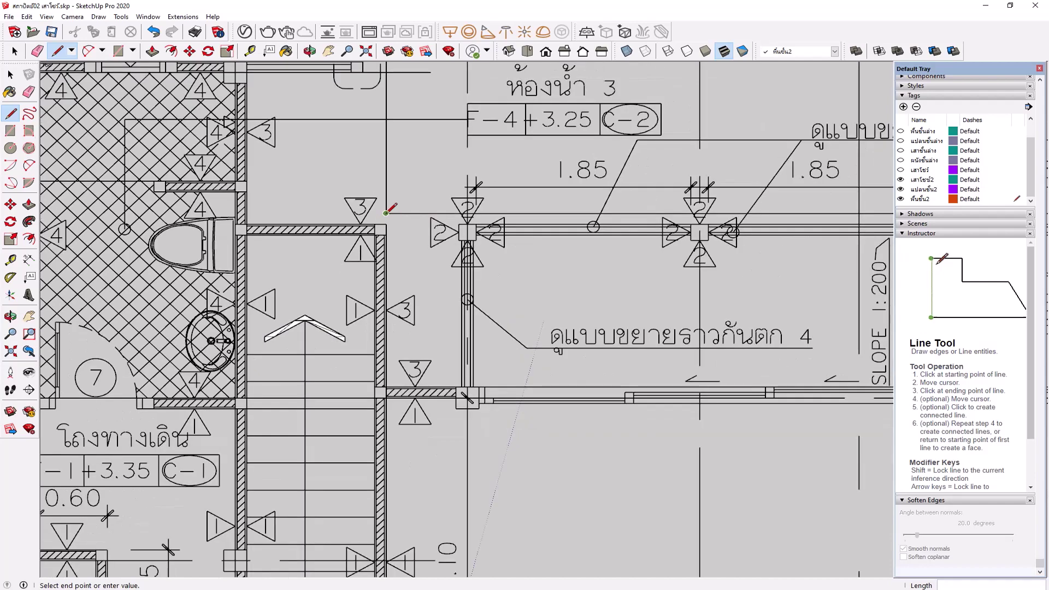
{"action": "scroll", "coordinate": [388, 211], "scroll_direction": "down", "scroll_amount": 2}
{"action": "scroll", "coordinate": [388, 212], "scroll_direction": "down", "scroll_amount": 1}
{"action": "scroll", "coordinate": [388, 211], "scroll_direction": "down", "scroll_amount": 1}
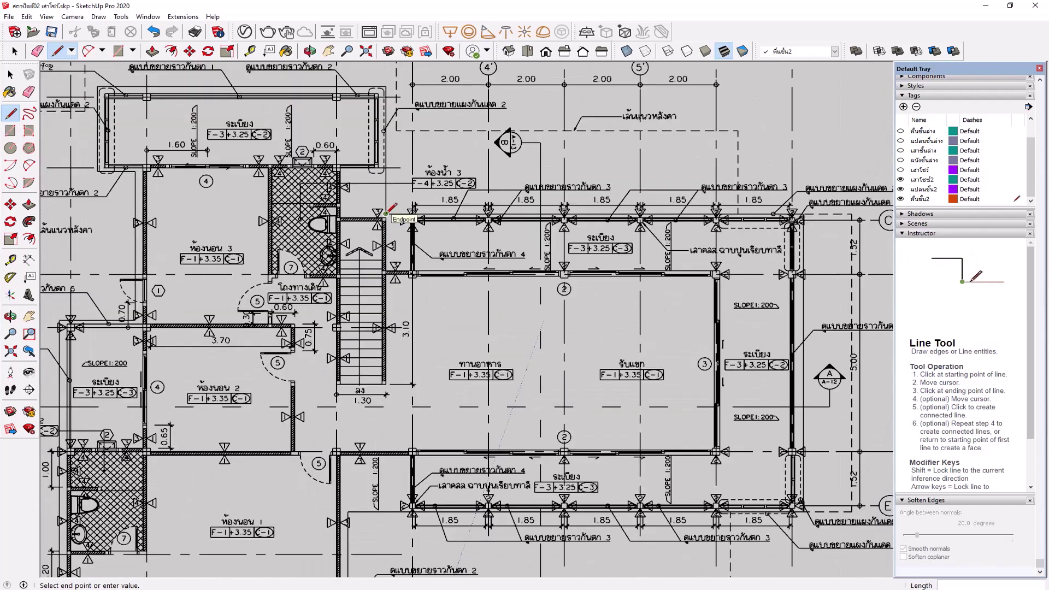
{"action": "scroll", "coordinate": [382, 82], "scroll_direction": "up", "scroll_amount": 2}
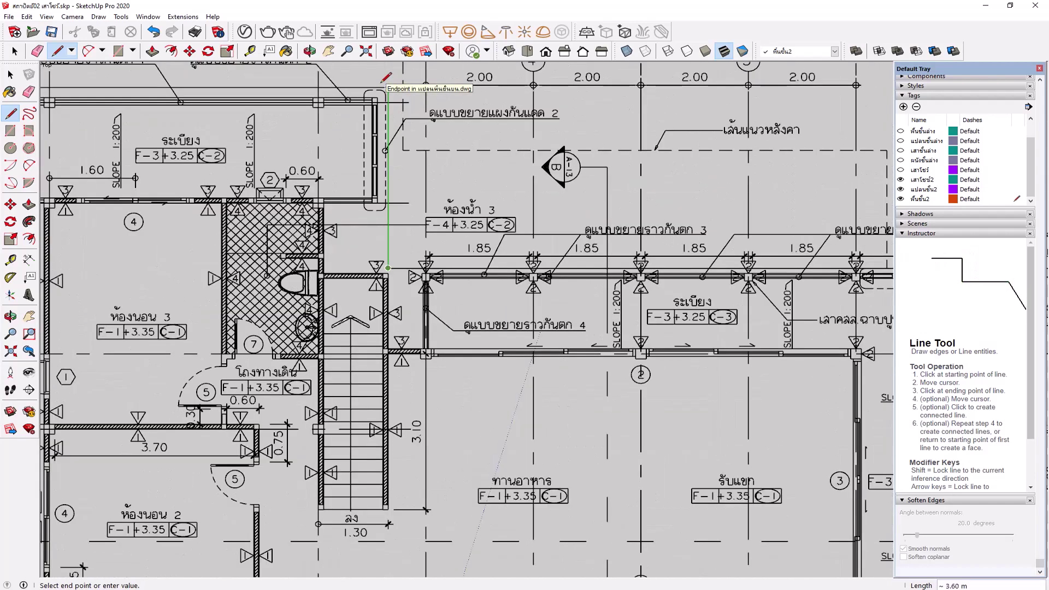
{"action": "scroll", "coordinate": [382, 82], "scroll_direction": "up", "scroll_amount": 2}
{"action": "left_click", "coordinate": [393, 89]}
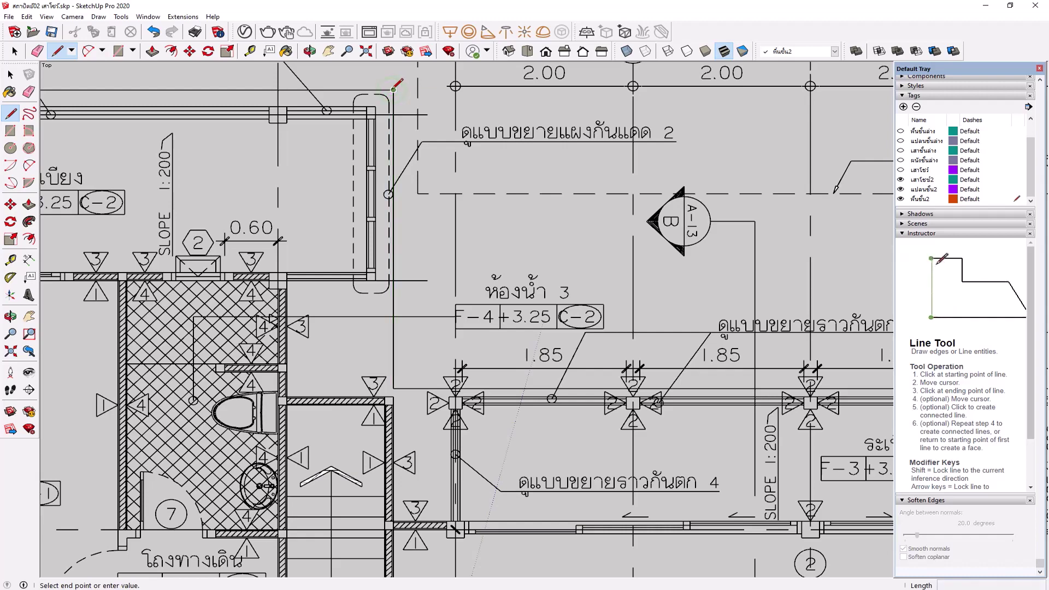
{"action": "scroll", "coordinate": [393, 89], "scroll_direction": "down", "scroll_amount": 1}
{"action": "scroll", "coordinate": [392, 88], "scroll_direction": "down", "scroll_amount": 2}
{"action": "scroll", "coordinate": [391, 89], "scroll_direction": "down", "scroll_amount": 1}
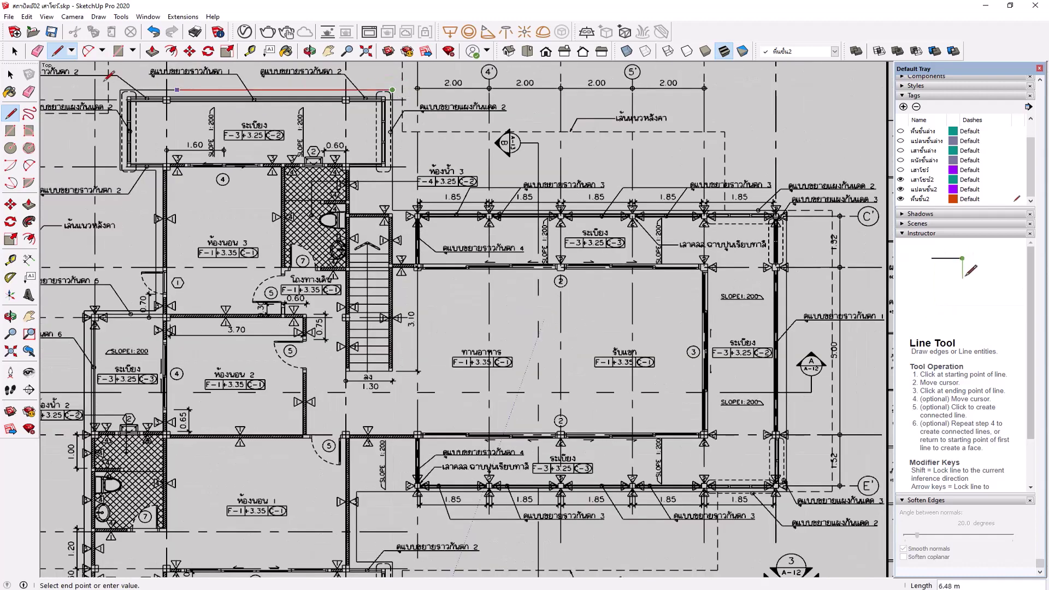
{"action": "scroll", "coordinate": [100, 80], "scroll_direction": "up", "scroll_amount": 1}
{"action": "scroll", "coordinate": [100, 81], "scroll_direction": "up", "scroll_amount": 1}
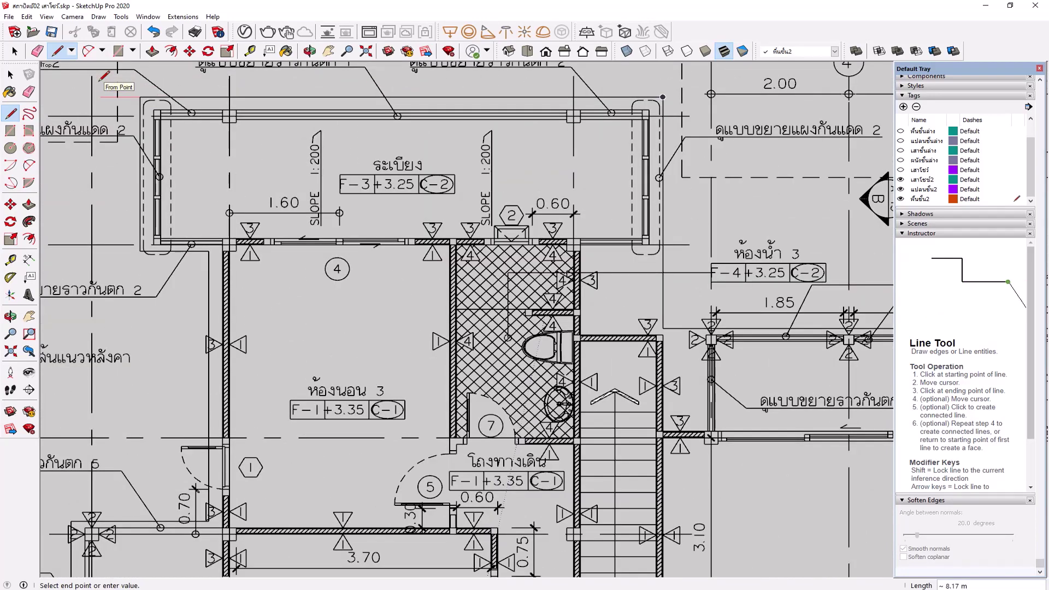
{"action": "left_click", "coordinate": [140, 97]}
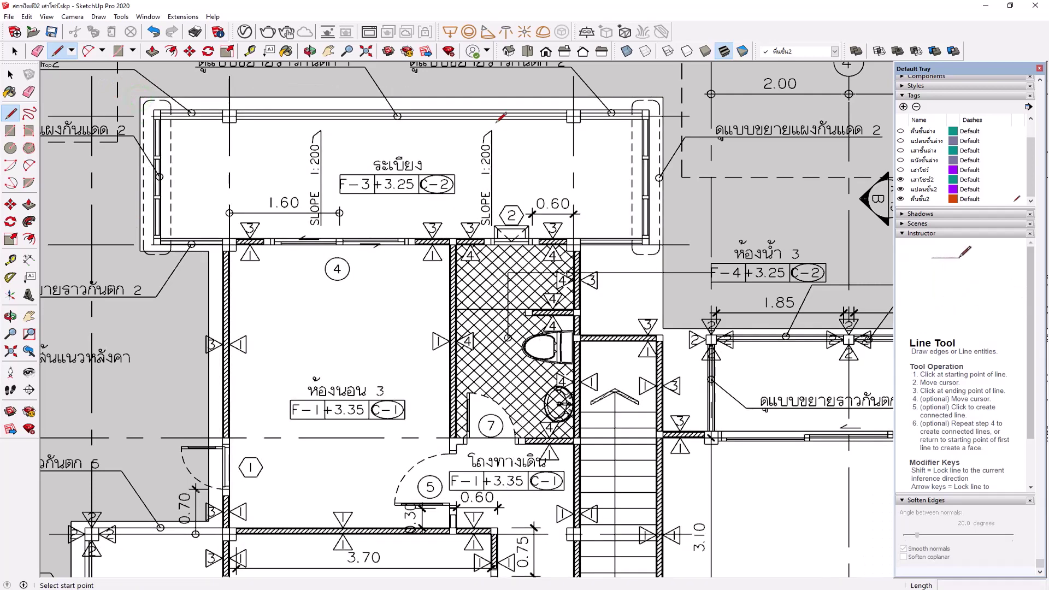
{"action": "scroll", "coordinate": [496, 124], "scroll_direction": "down", "scroll_amount": 1}
{"action": "scroll", "coordinate": [511, 359], "scroll_direction": "down", "scroll_amount": 1}
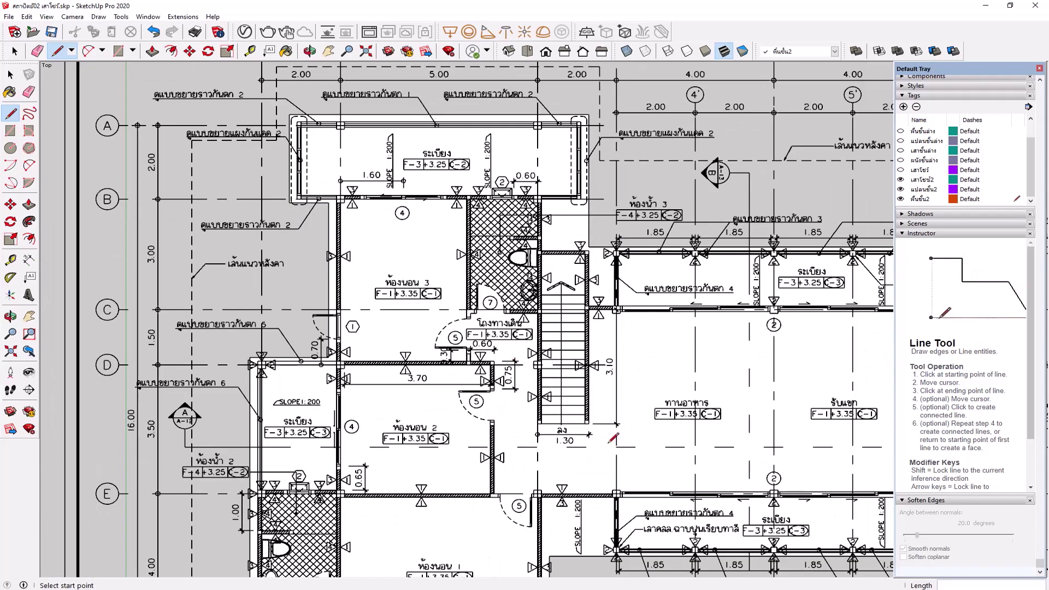
Orbit into 3D and Push/Pull the traced upper-floor face 0.10 m into a slab
{"action": "mouse_move", "coordinate": [613, 437]}
{"action": "middle_mouse_down"}
{"action": "mouse_move", "coordinate": [528, 168]}
{"action": "mouse_move", "coordinate": [459, 429]}
{"action": "middle_mouse_up"}
{"action": "scroll", "coordinate": [413, 511], "scroll_direction": "up", "scroll_amount": 2}
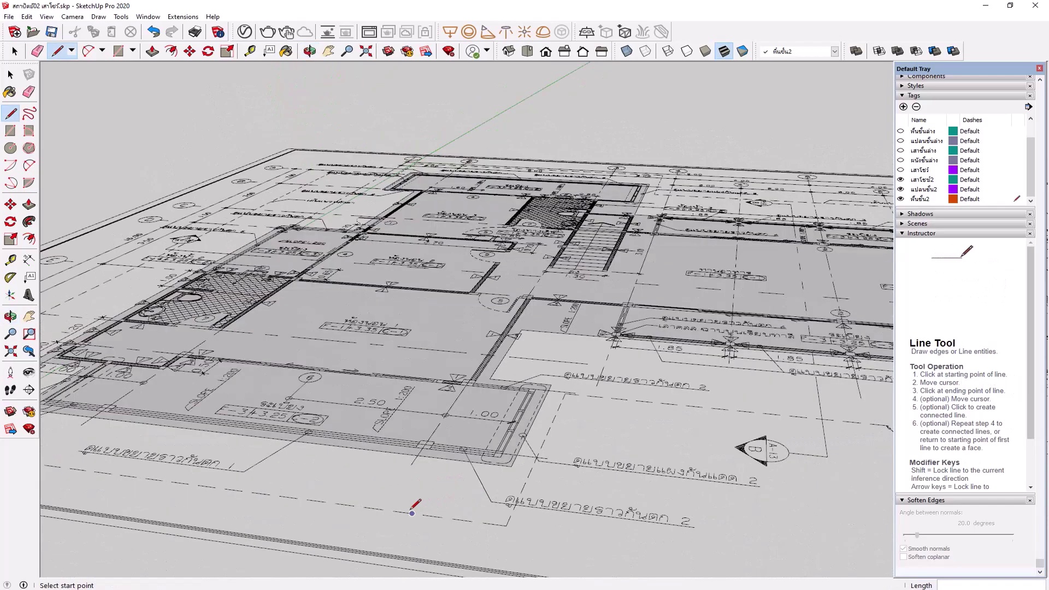
{"action": "scroll", "coordinate": [516, 328], "scroll_direction": "down", "scroll_amount": 1}
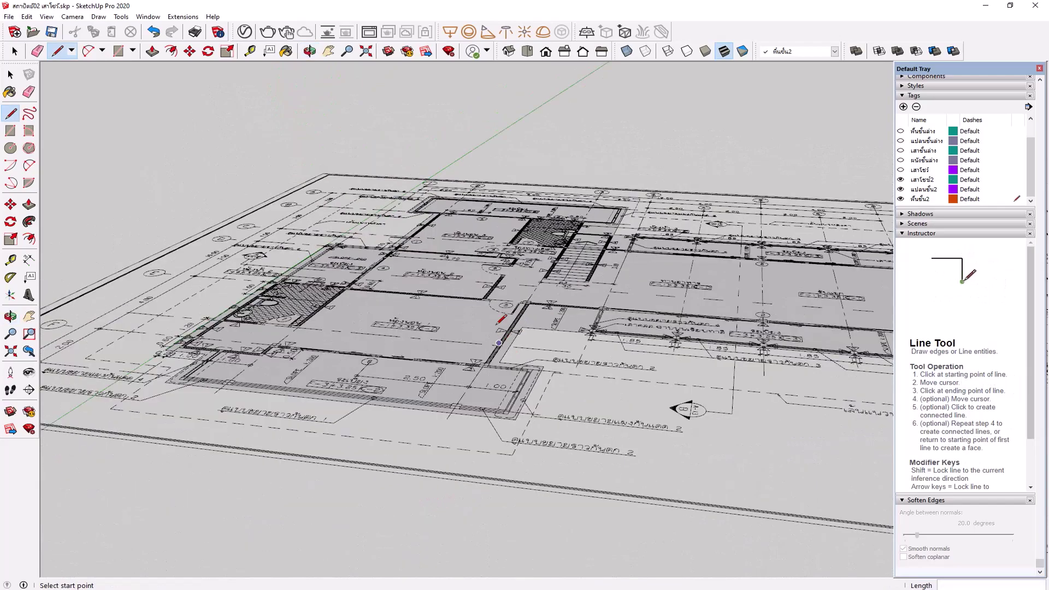
{"action": "left_click", "coordinate": [153, 51]}
{"action": "scroll", "coordinate": [206, 392], "scroll_direction": "up", "scroll_amount": 3}
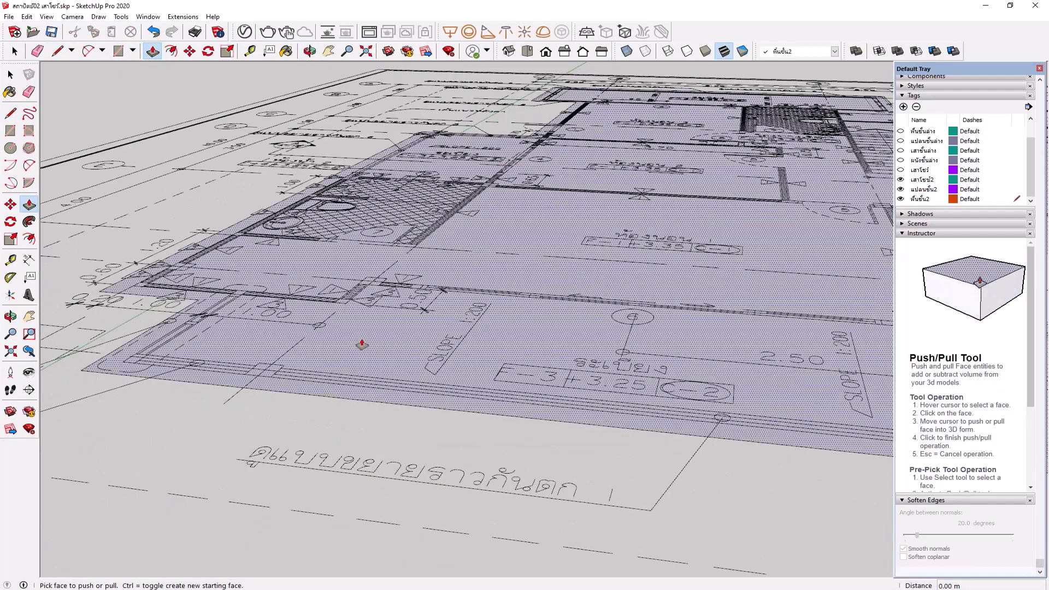
{"action": "left_click", "coordinate": [361, 344]}
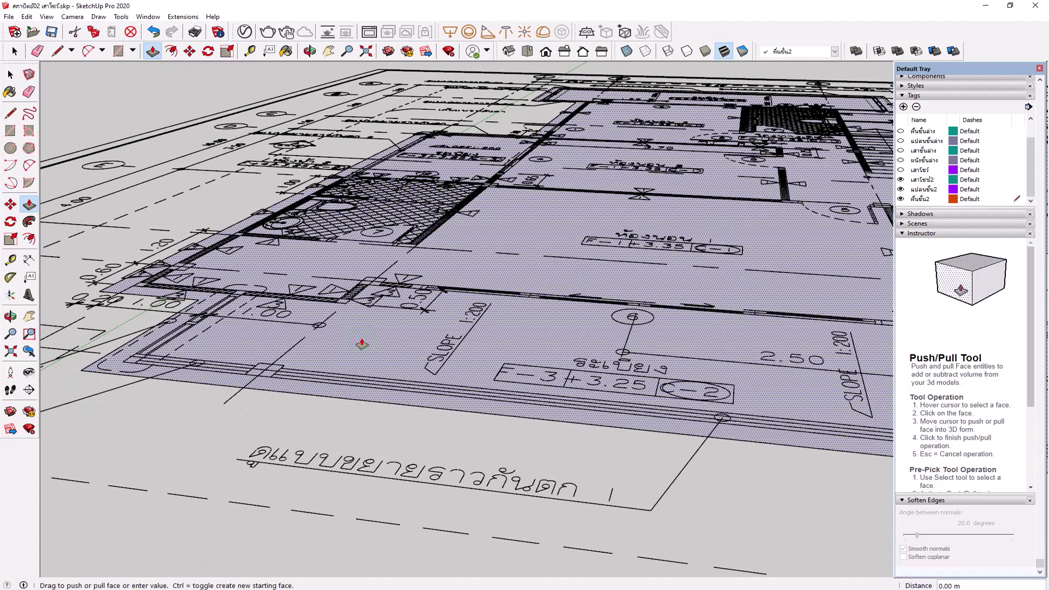
{"action": "left_click", "coordinate": [372, 428]}
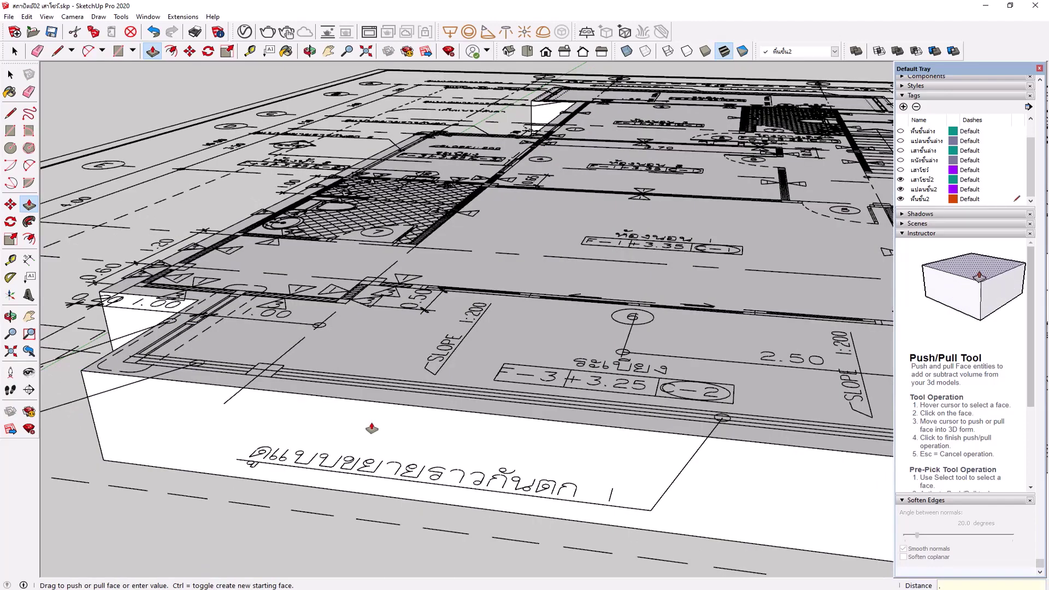
{"action": "key", "text": "Return"}
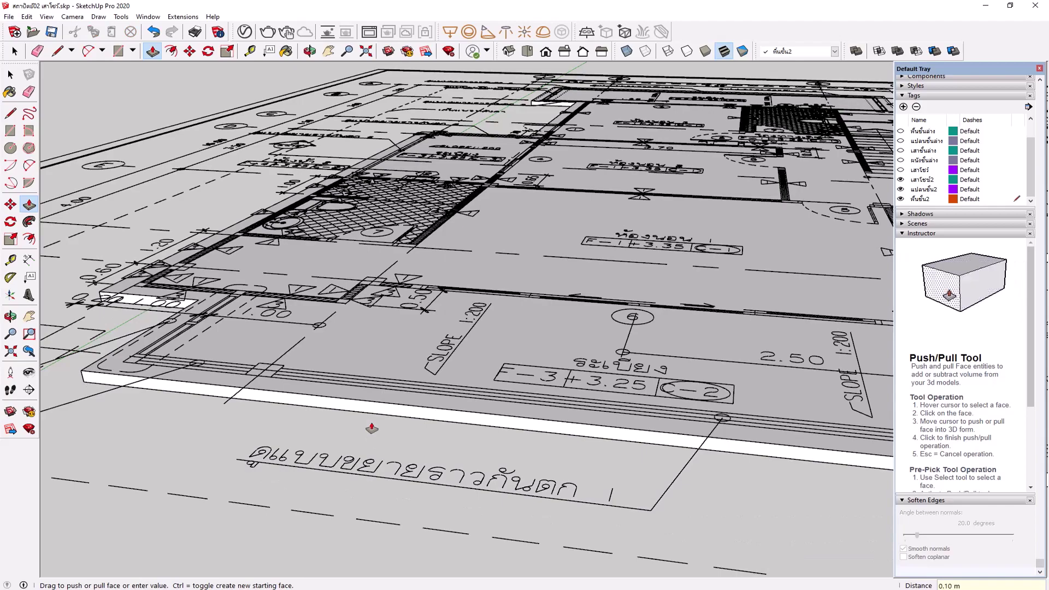
{"action": "mouse_move", "coordinate": [511, 333]}
{"action": "middle_mouse_down"}
{"action": "mouse_move", "coordinate": [339, 202]}
{"action": "mouse_move", "coordinate": [340, 271]}
{"action": "middle_mouse_up"}
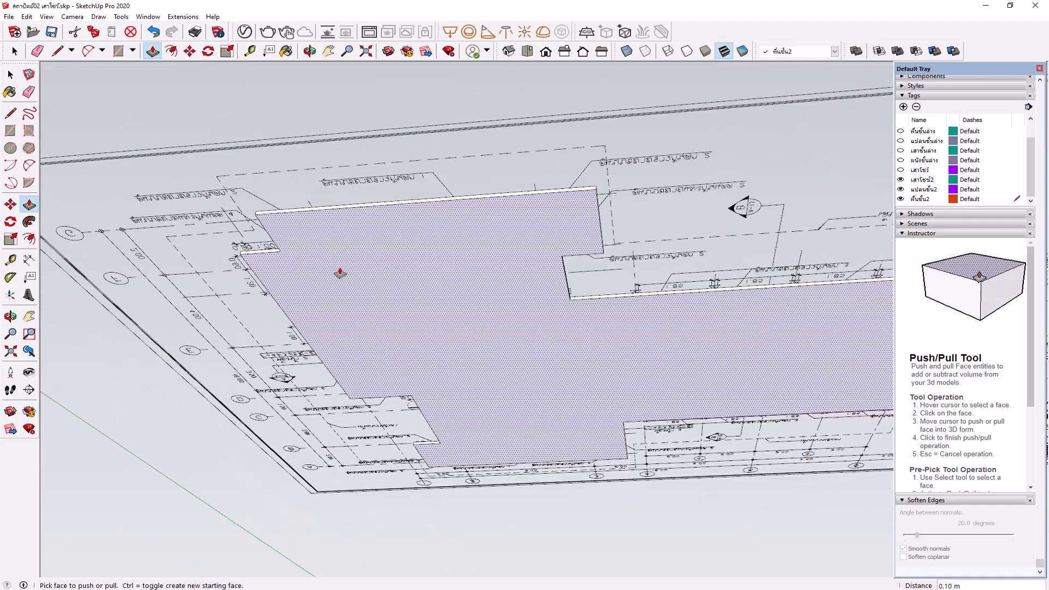
{"action": "scroll", "coordinate": [246, 229], "scroll_direction": "down", "scroll_amount": 1}
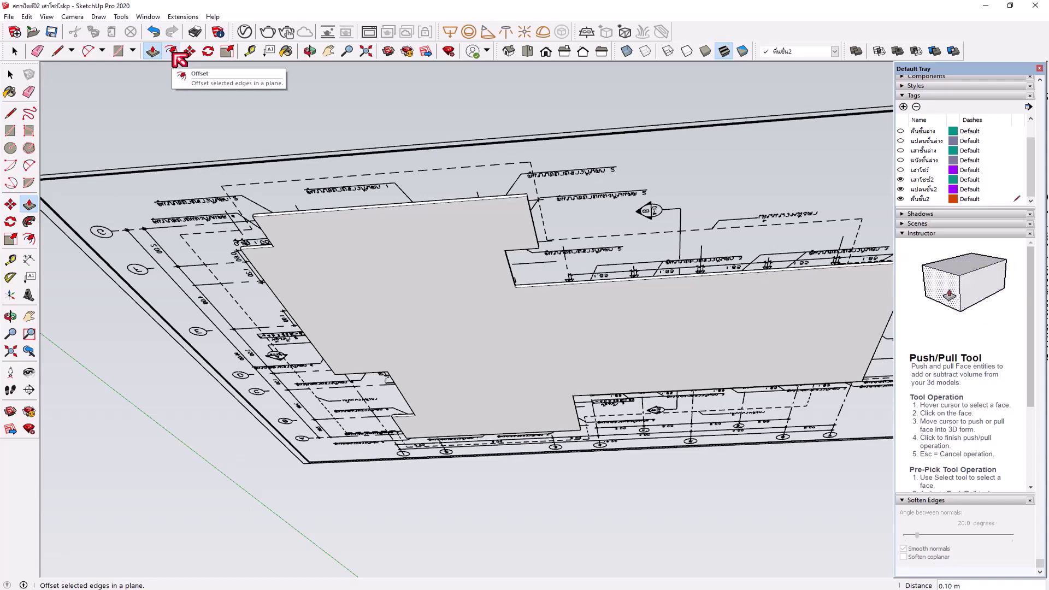
Offset the slab's outer outline inward by 0.1 m
{"action": "left_click", "coordinate": [174, 53]}
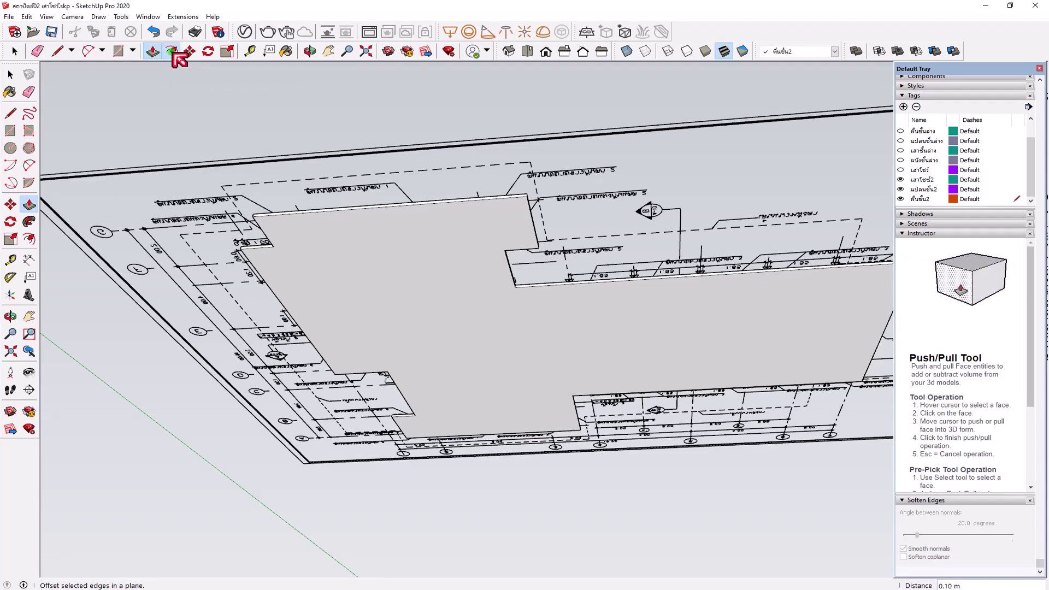
{"action": "left_click", "coordinate": [353, 213]}
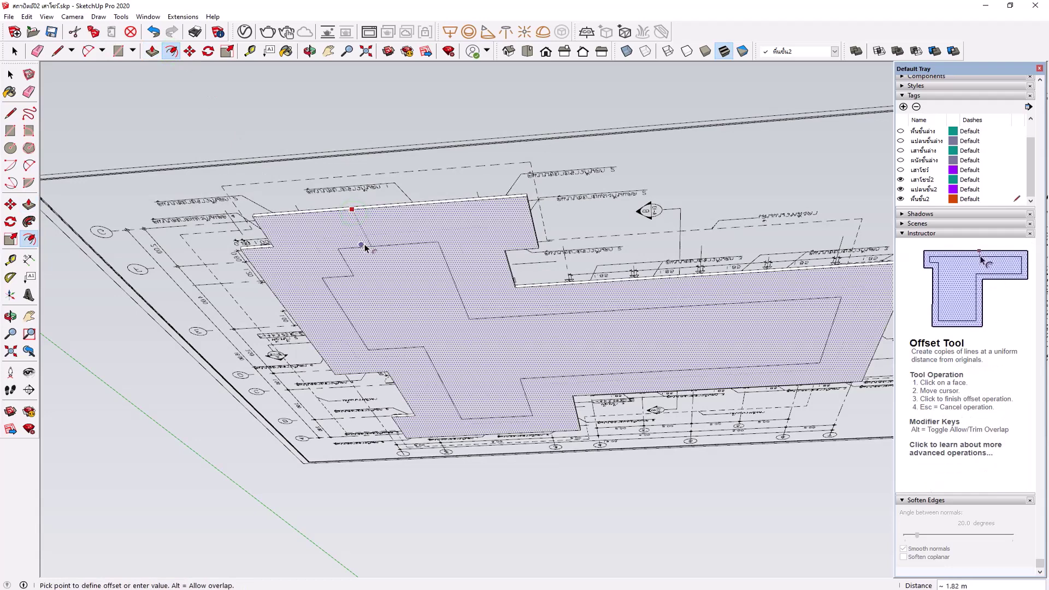
{"action": "type", "text": ".1"}
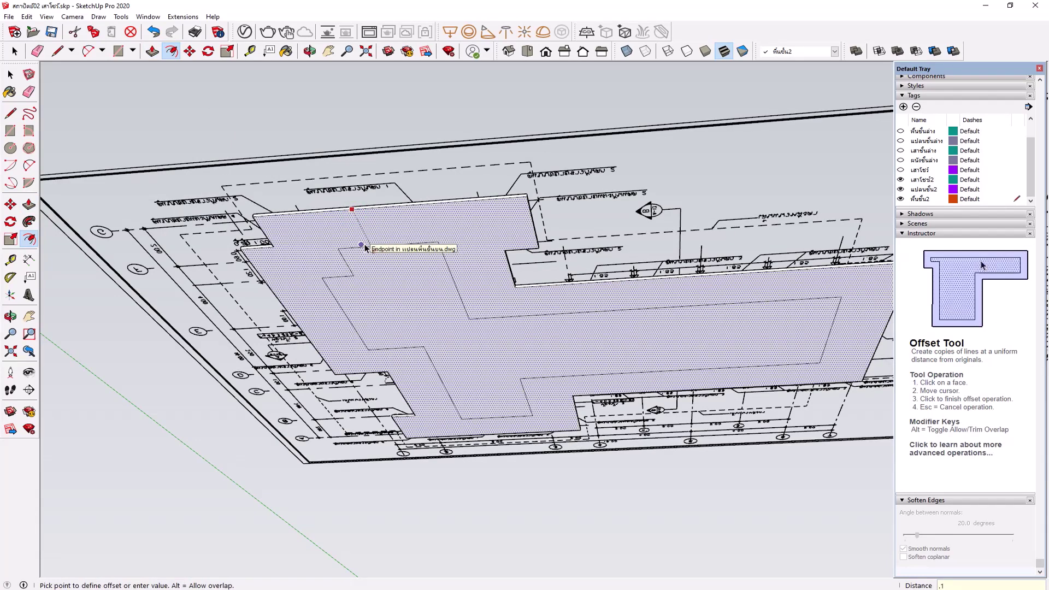
{"action": "key", "text": "Return"}
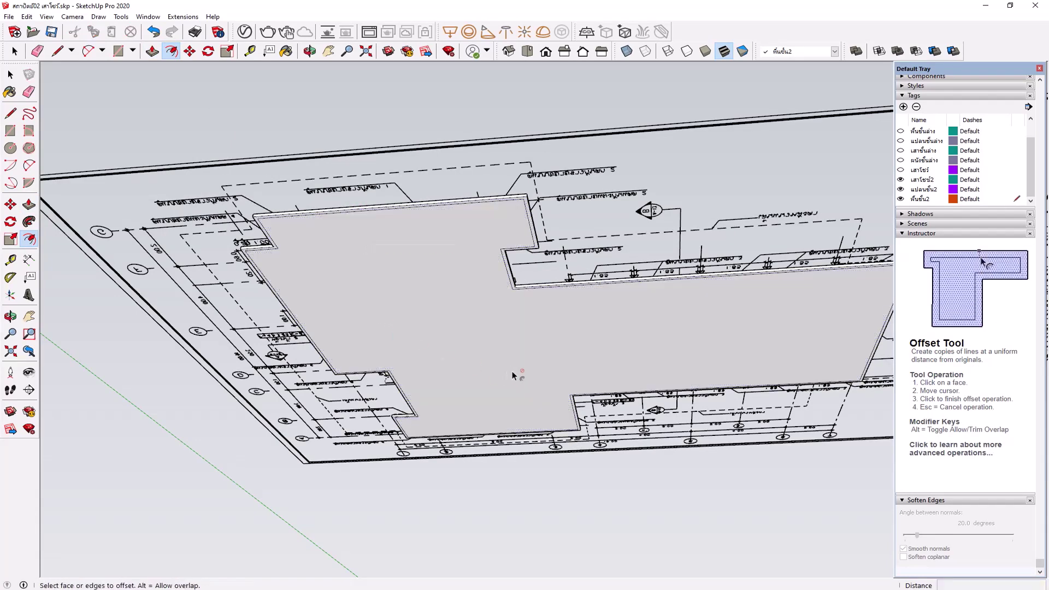
Push/Pull the offset edge band 0.50 m to form the perimeter wall
{"action": "left_click", "coordinate": [152, 51]}
{"action": "left_click", "coordinate": [367, 294]}
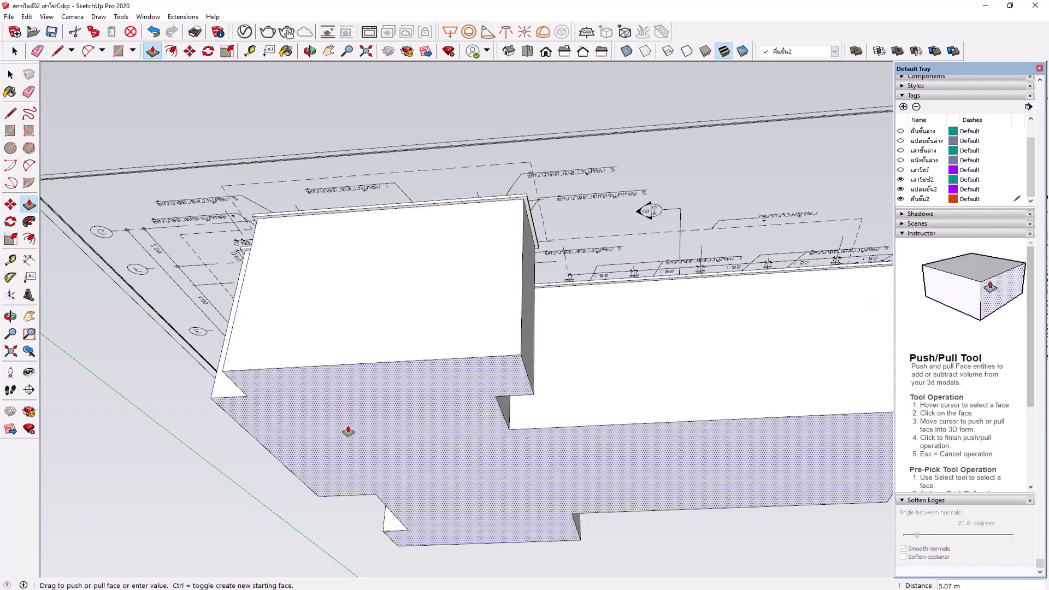
{"action": "left_click", "coordinate": [348, 431]}
{"action": "type", "text": ".5"}
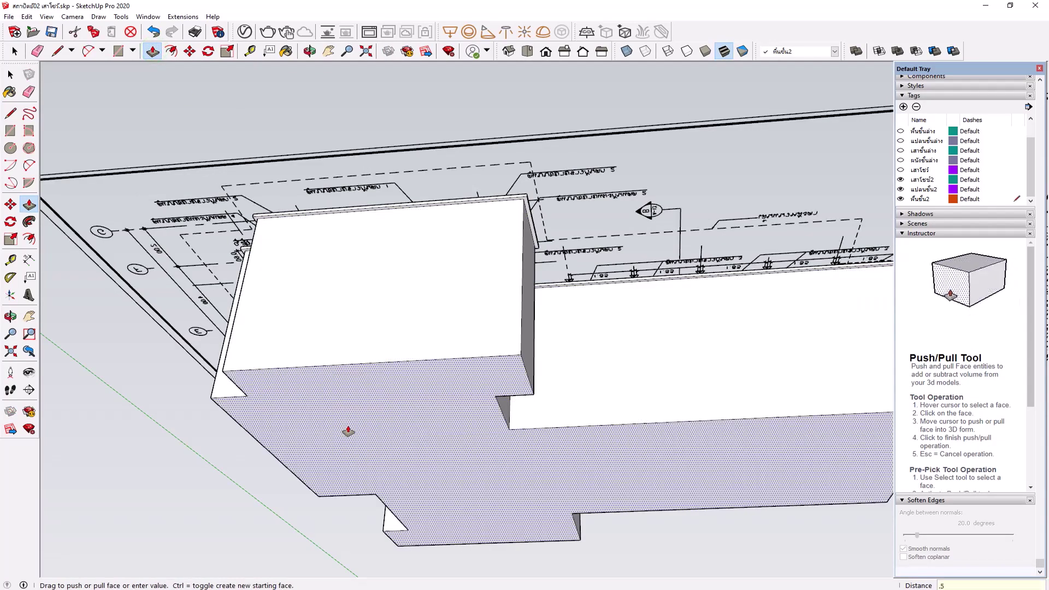
{"action": "key", "text": "Return"}
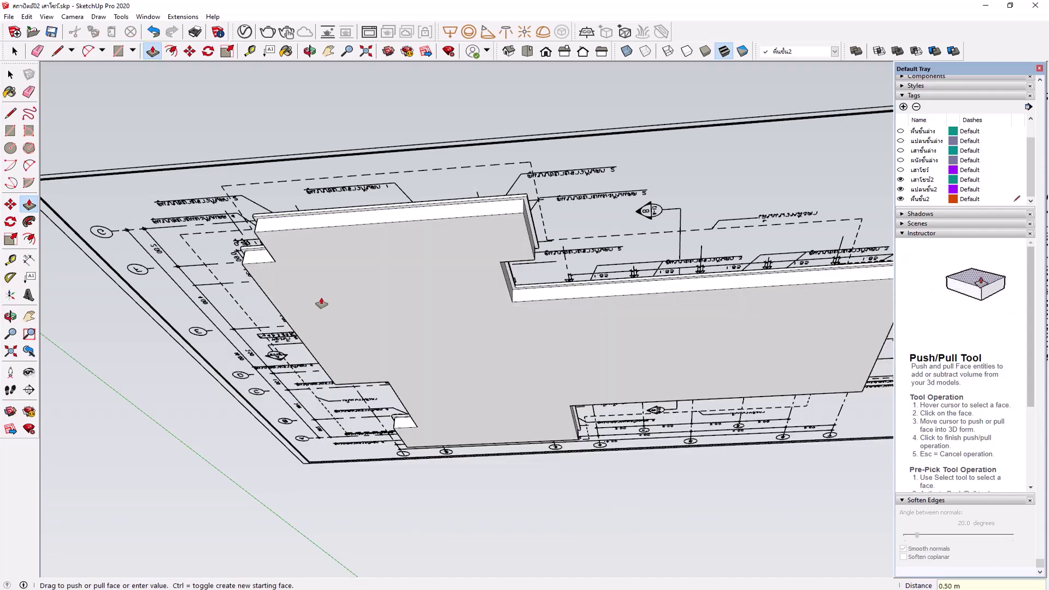
{"action": "middle_click_drag", "start_coordinate": [409, 375], "coordinate": [431, 421]}
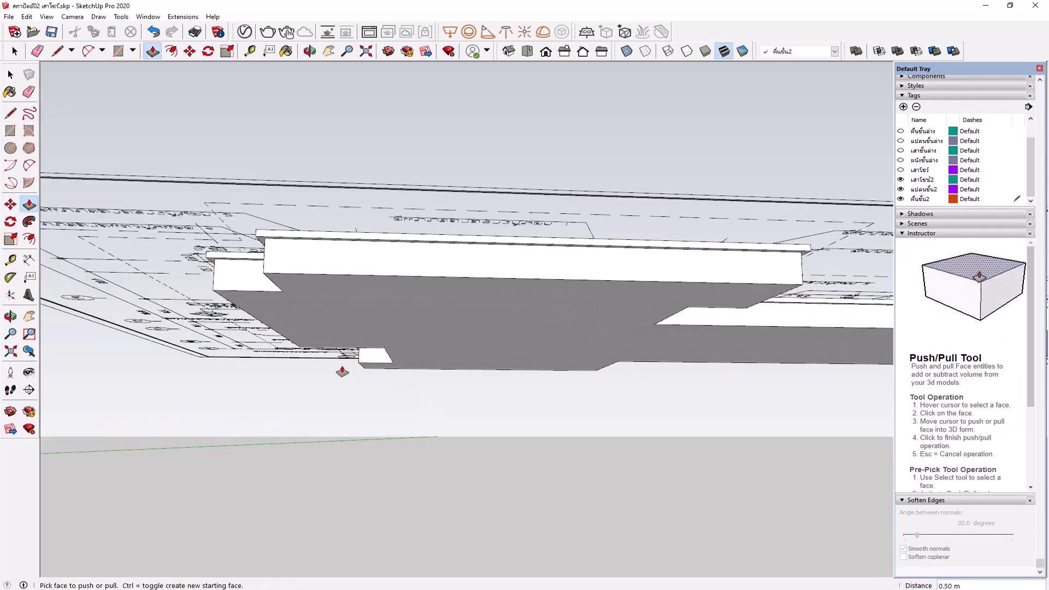
{"action": "mouse_move", "coordinate": [318, 293]}
{"action": "middle_mouse_down"}
{"action": "mouse_move", "coordinate": [345, 342]}
{"action": "mouse_move", "coordinate": [362, 335]}
{"action": "middle_mouse_up"}
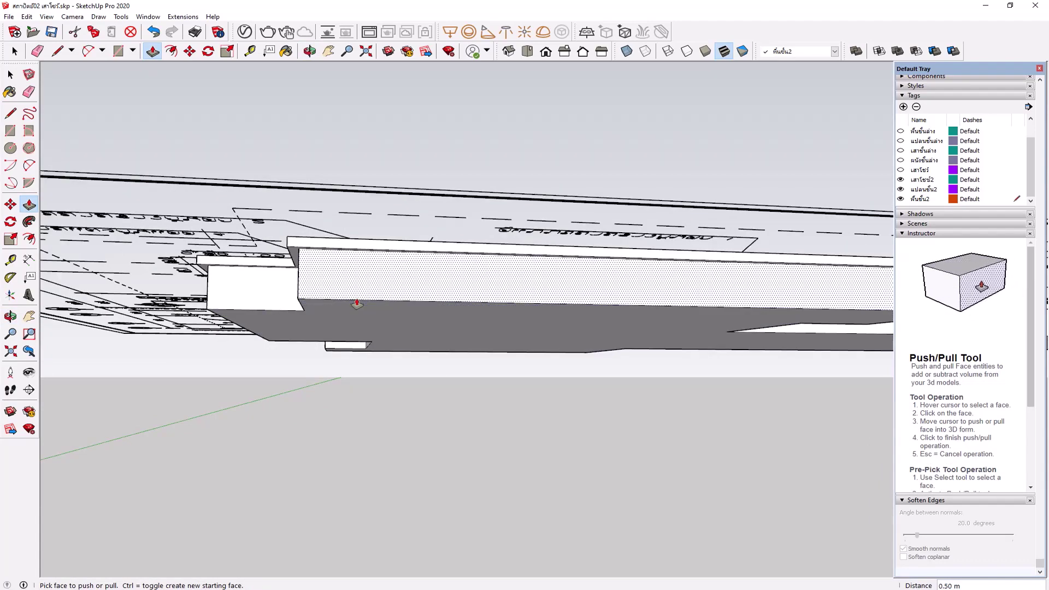
{"action": "mouse_move", "coordinate": [436, 347]}
{"action": "middle_mouse_down"}
{"action": "mouse_move", "coordinate": [492, 239]}
{"action": "mouse_move", "coordinate": [394, 209]}
{"action": "middle_mouse_up"}
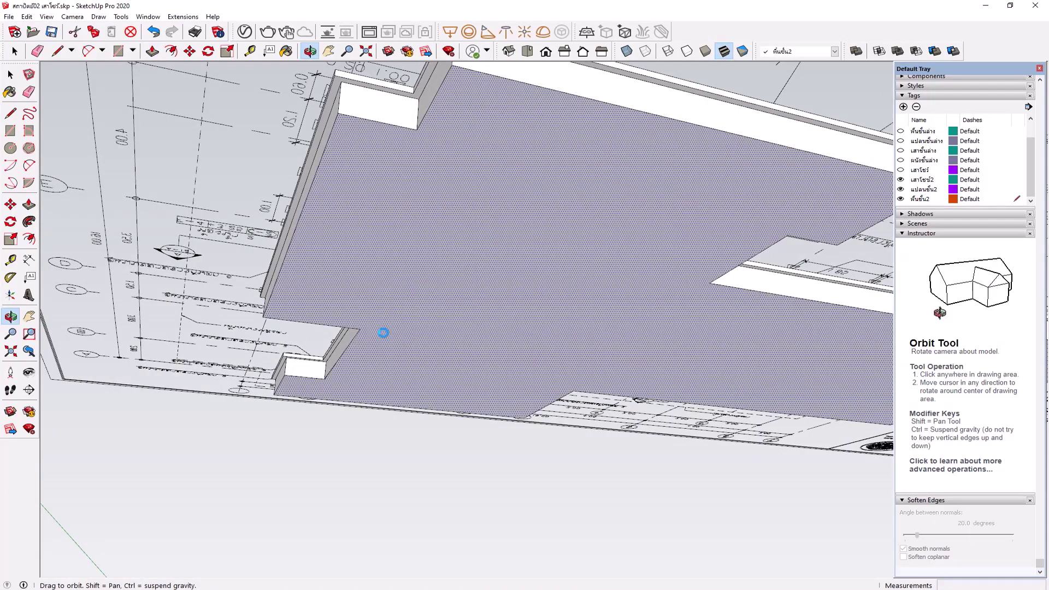
{"action": "middle_click_drag", "start_coordinate": [439, 157], "coordinate": [441, 164]}
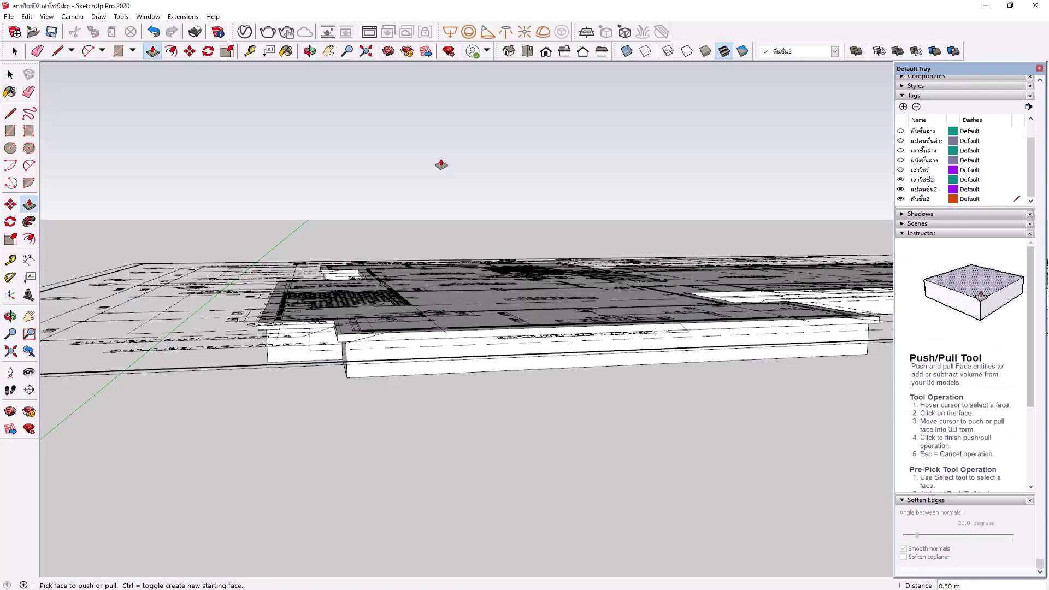
{"action": "mouse_move", "coordinate": [377, 377]}
{"action": "middle_mouse_down"}
{"action": "mouse_move", "coordinate": [344, 414]}
{"action": "mouse_move", "coordinate": [404, 251]}
{"action": "mouse_move", "coordinate": [403, 330]}
{"action": "middle_mouse_up"}
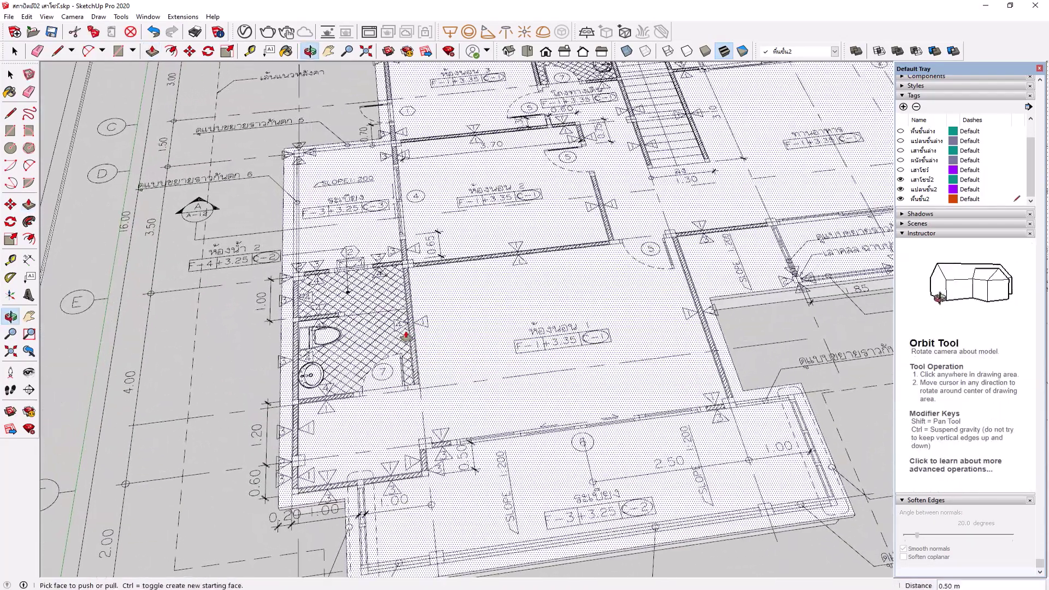
{"action": "mouse_move", "coordinate": [527, 312]}
{"action": "middle_mouse_down"}
{"action": "mouse_move", "coordinate": [478, 315]}
{"action": "mouse_move", "coordinate": [495, 322]}
{"action": "mouse_move", "coordinate": [488, 310]}
{"action": "middle_mouse_up"}
{"action": "key", "text": "p"}
{"action": "key", "text": "space"}
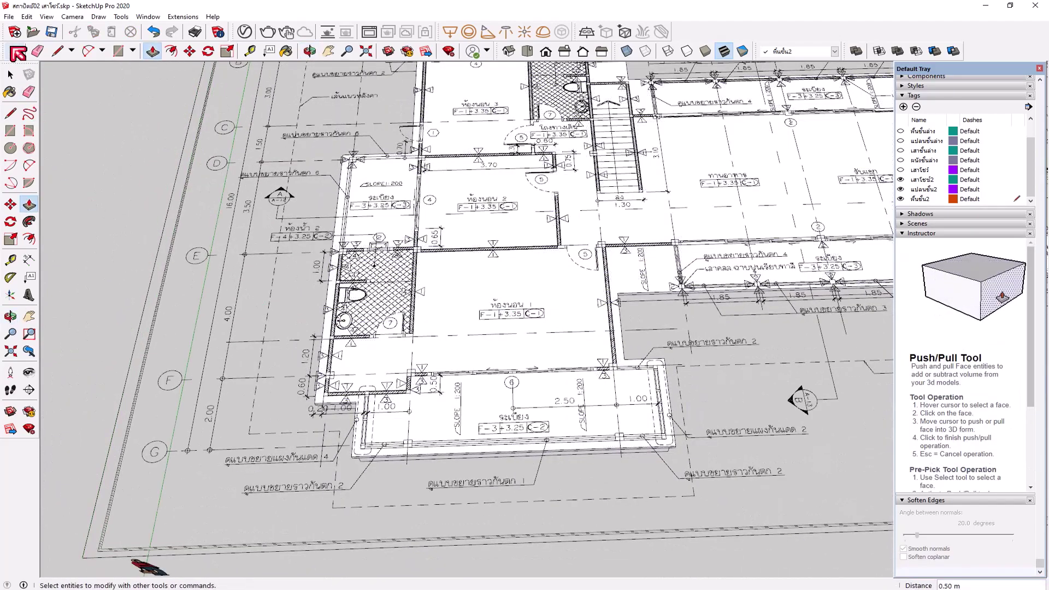
{"action": "scroll", "coordinate": [424, 402], "scroll_direction": "up", "scroll_amount": 2}
{"action": "scroll", "coordinate": [424, 402], "scroll_direction": "up", "scroll_amount": 2}
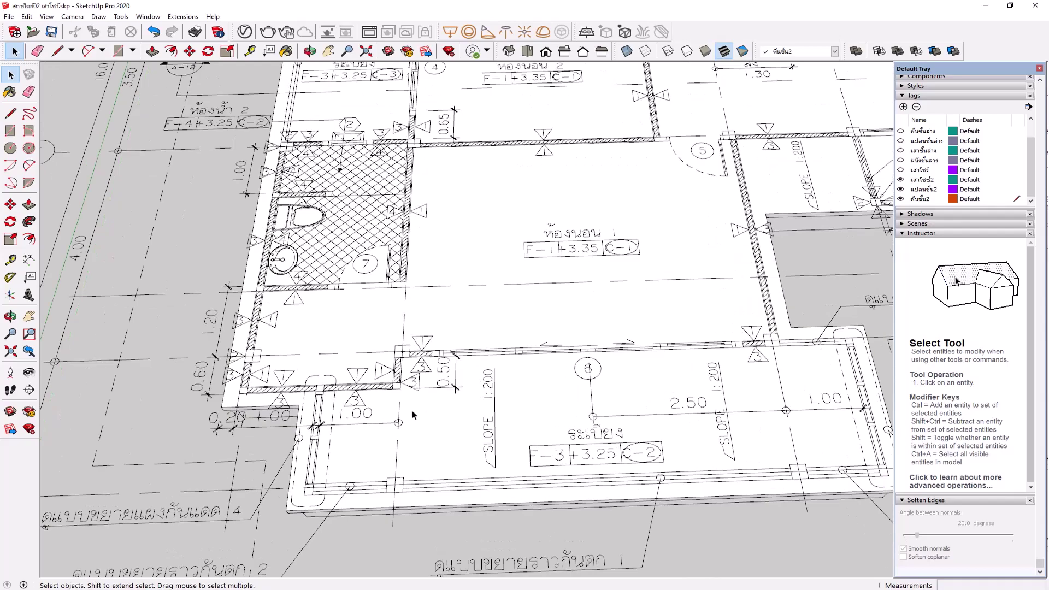
{"action": "mouse_move", "coordinate": [381, 443]}
{"action": "middle_mouse_down"}
{"action": "mouse_move", "coordinate": [436, 440]}
{"action": "mouse_move", "coordinate": [368, 435]}
{"action": "middle_mouse_up"}
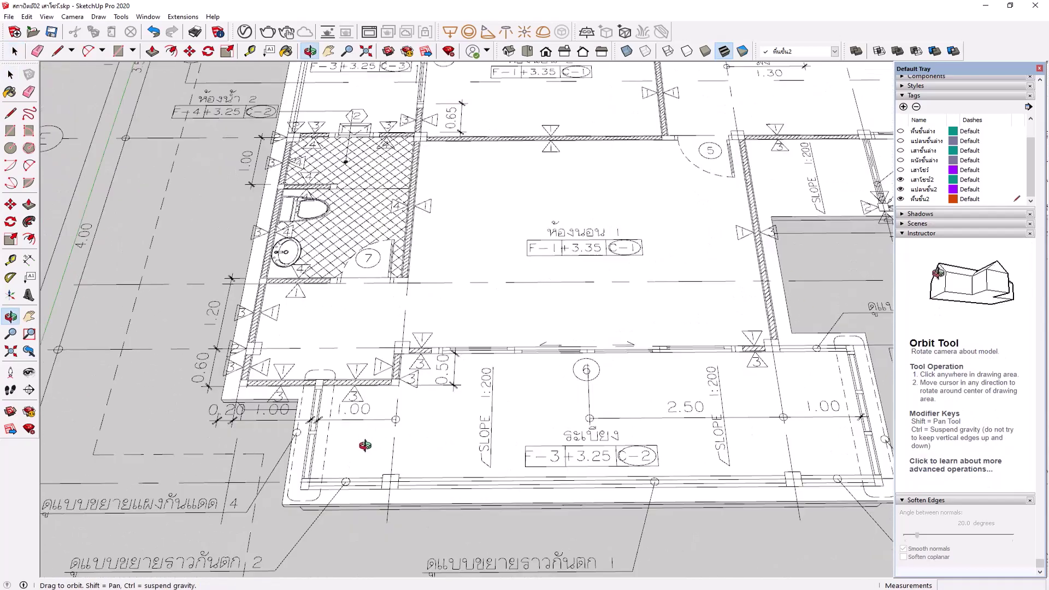
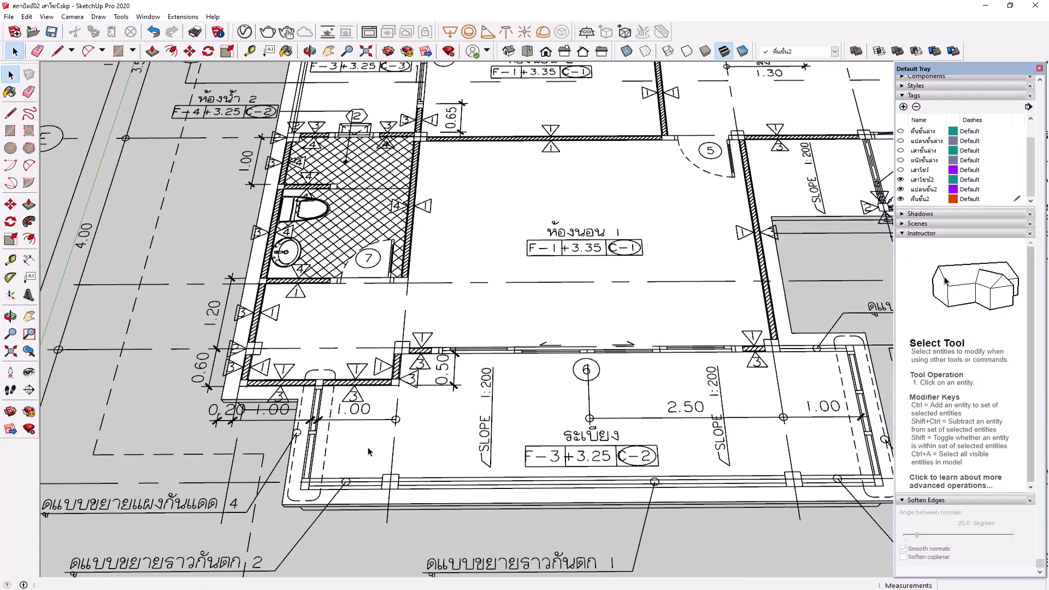
Tilt the plan and draw a rectangle from the lower-left bathroom's top-left to bottom-right wall corner
{"action": "mouse_move", "coordinate": [369, 451]}
{"action": "middle_mouse_down"}
{"action": "mouse_move", "coordinate": [310, 321]}
{"action": "mouse_move", "coordinate": [317, 327]}
{"action": "middle_mouse_up"}
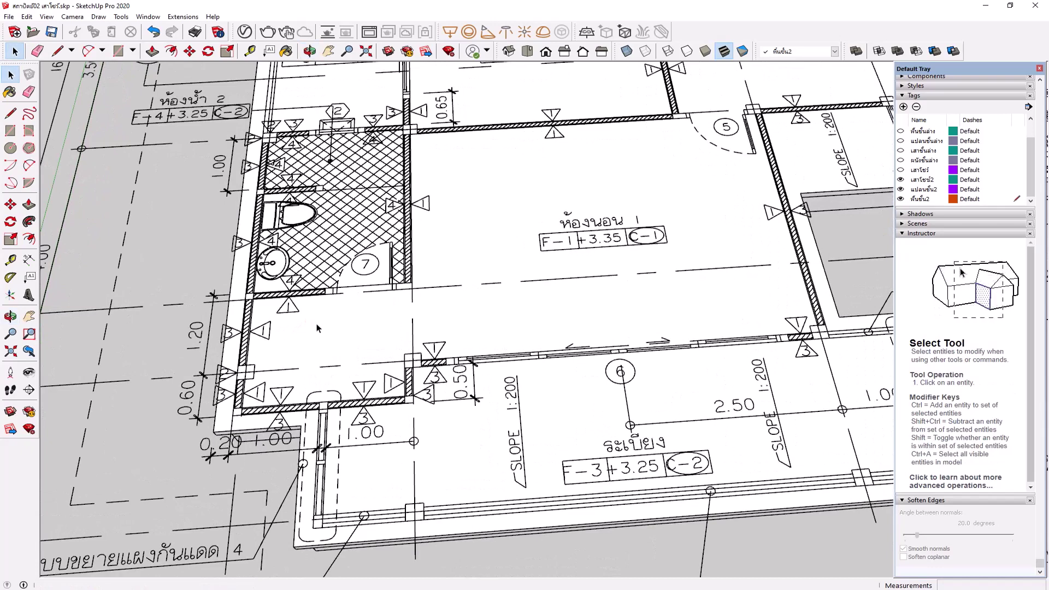
{"action": "left_click", "coordinate": [118, 51]}
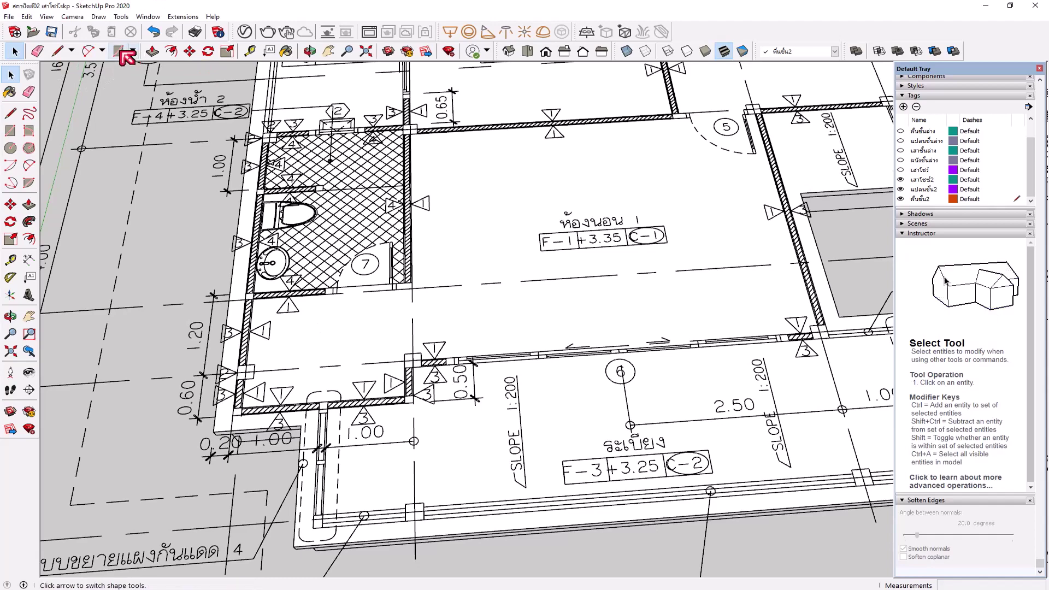
{"action": "scroll", "coordinate": [263, 128], "scroll_direction": "up", "scroll_amount": 3}
{"action": "scroll", "coordinate": [265, 134], "scroll_direction": "up", "scroll_amount": 2}
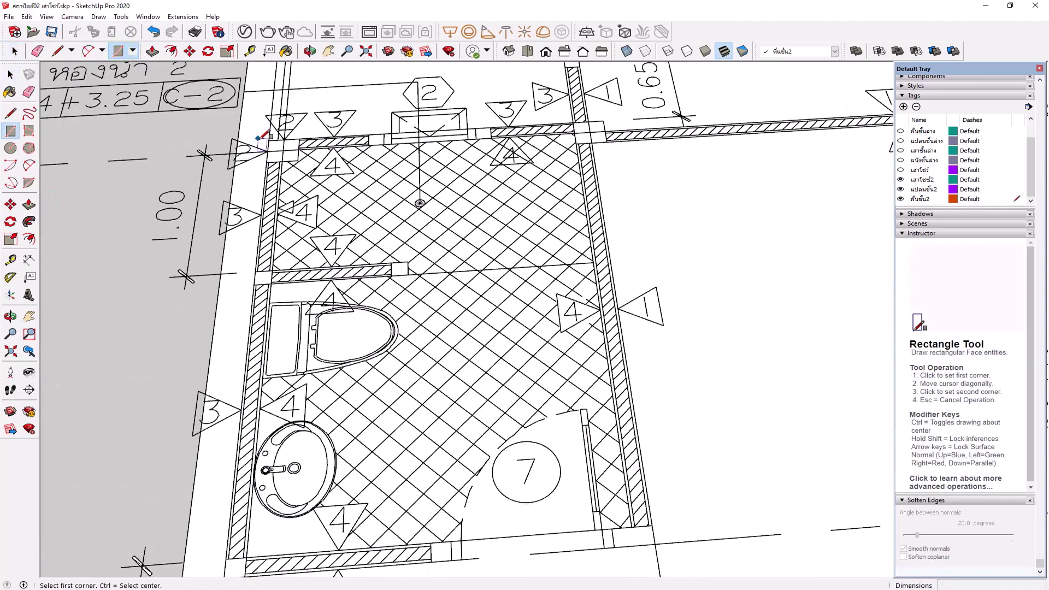
{"action": "left_click", "coordinate": [270, 141]}
{"action": "scroll", "coordinate": [306, 140], "scroll_direction": "down", "scroll_amount": 2}
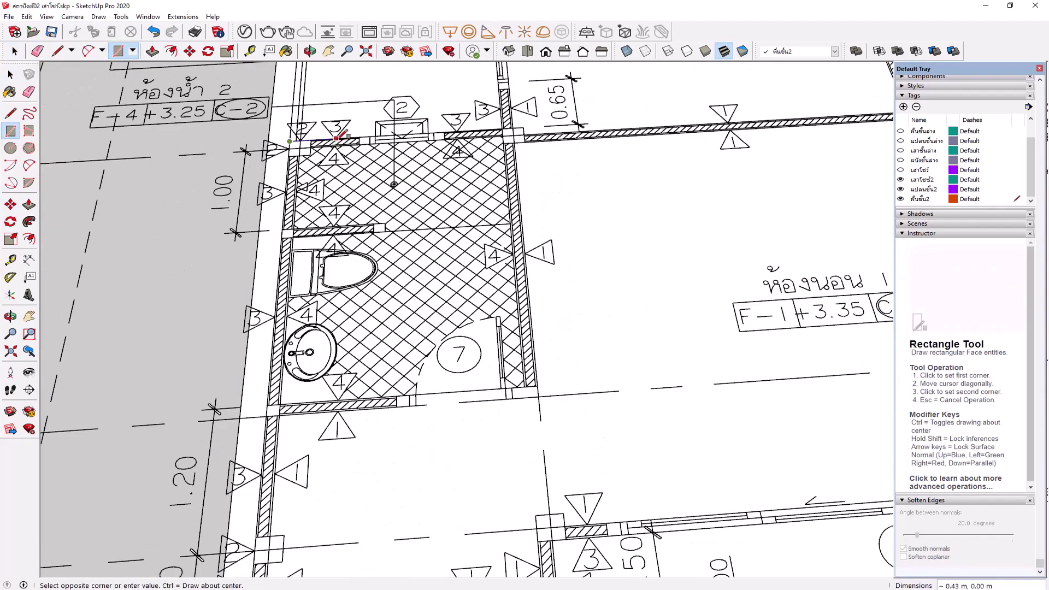
{"action": "scroll", "coordinate": [341, 137], "scroll_direction": "down", "scroll_amount": 2}
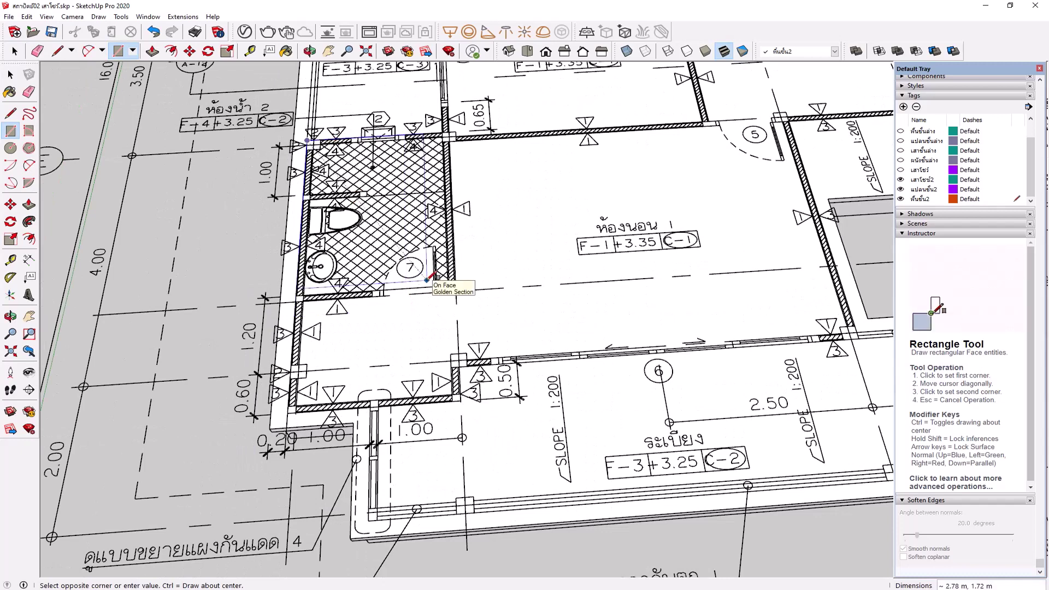
{"action": "scroll", "coordinate": [450, 290], "scroll_direction": "up", "scroll_amount": 3}
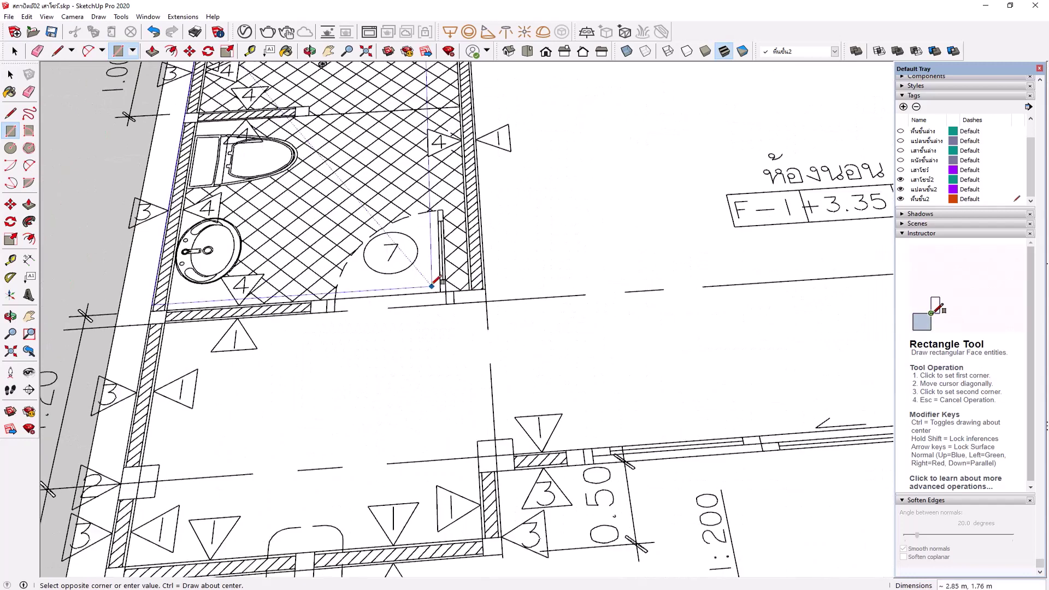
{"action": "left_click", "coordinate": [470, 303]}
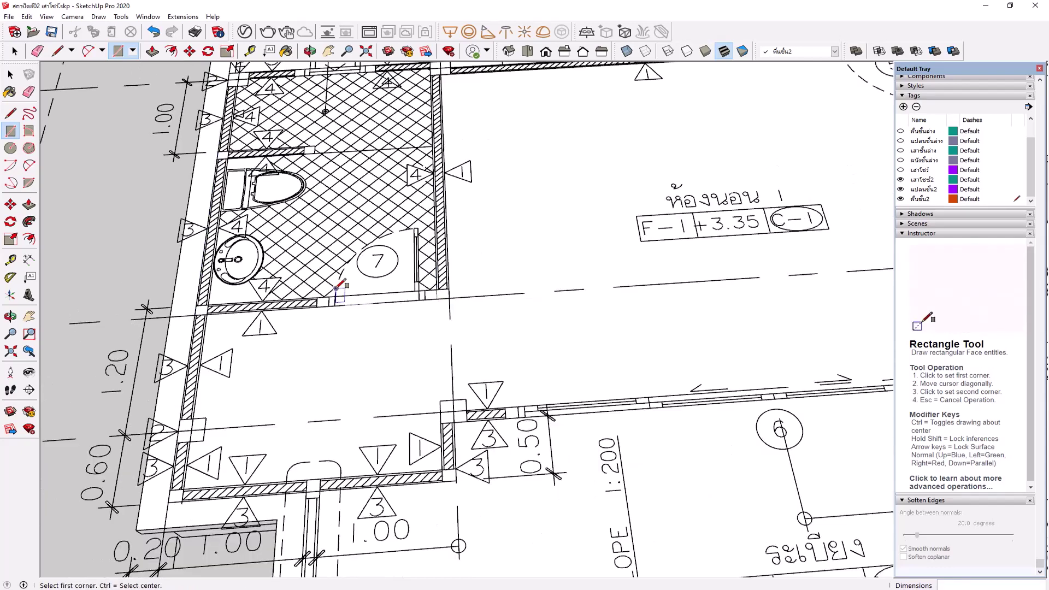
{"action": "scroll", "coordinate": [338, 285], "scroll_direction": "down", "scroll_amount": 2}
{"action": "scroll", "coordinate": [337, 287], "scroll_direction": "down", "scroll_amount": 1}
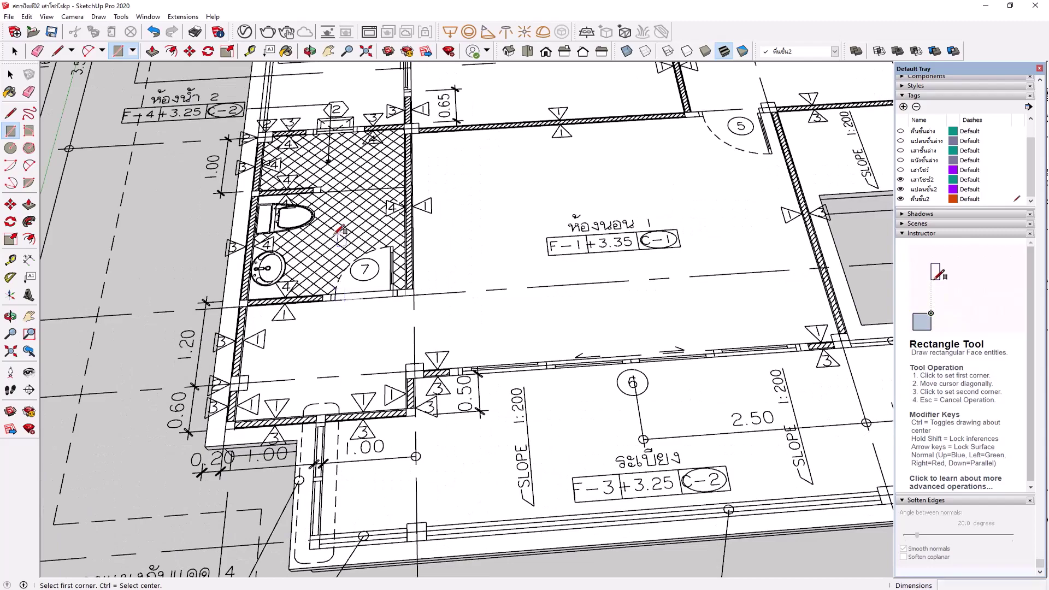
{"action": "scroll", "coordinate": [340, 232], "scroll_direction": "down", "scroll_amount": 1}
Draw a roughly 3.00 m by 1.70 m rectangle over the upper bathroom beside bedroom 3
{"action": "scroll", "coordinate": [352, 369], "scroll_direction": "down", "scroll_amount": 1}
{"action": "scroll", "coordinate": [353, 372], "scroll_direction": "down", "scroll_amount": 2}
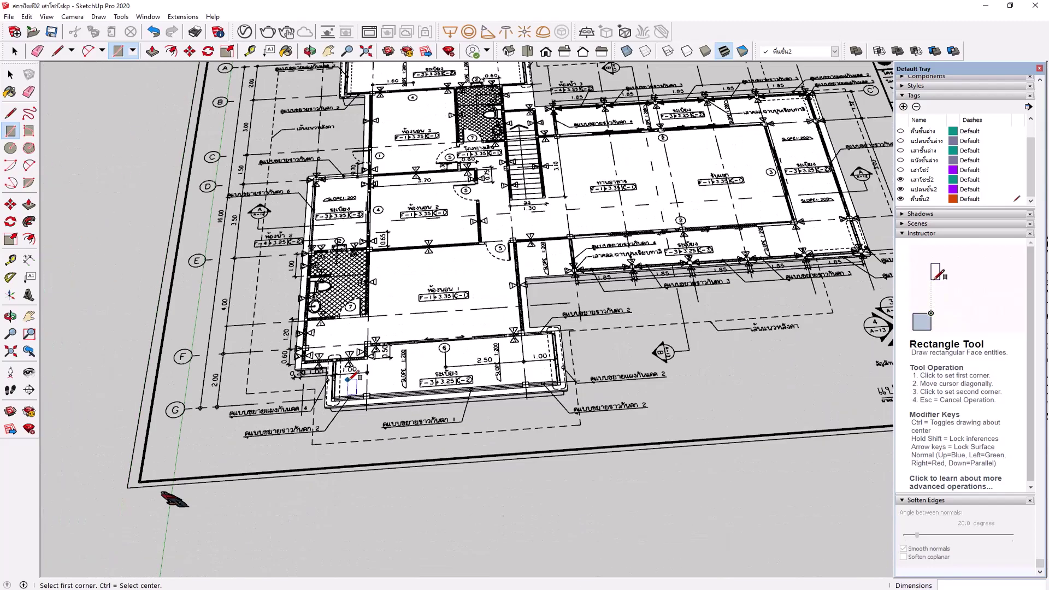
{"action": "scroll", "coordinate": [353, 372], "scroll_direction": "down", "scroll_amount": 1}
{"action": "scroll", "coordinate": [476, 110], "scroll_direction": "up", "scroll_amount": 1}
{"action": "scroll", "coordinate": [467, 113], "scroll_direction": "up", "scroll_amount": 1}
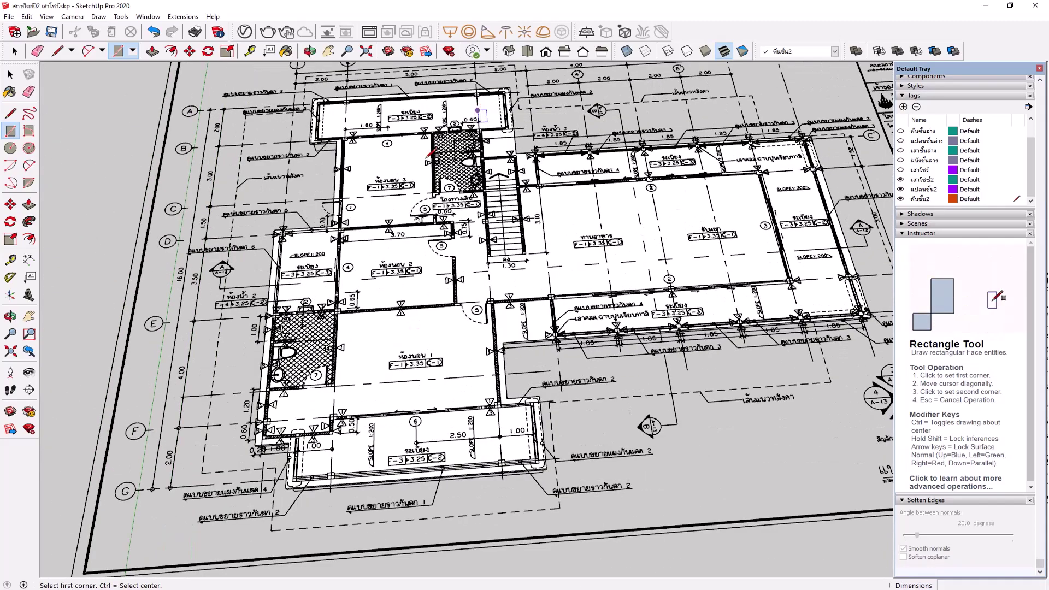
{"action": "scroll", "coordinate": [456, 114], "scroll_direction": "up", "scroll_amount": 1}
{"action": "scroll", "coordinate": [449, 116], "scroll_direction": "up", "scroll_amount": 1}
{"action": "scroll", "coordinate": [447, 114], "scroll_direction": "up", "scroll_amount": 1}
{"action": "scroll", "coordinate": [445, 104], "scroll_direction": "up", "scroll_amount": 2}
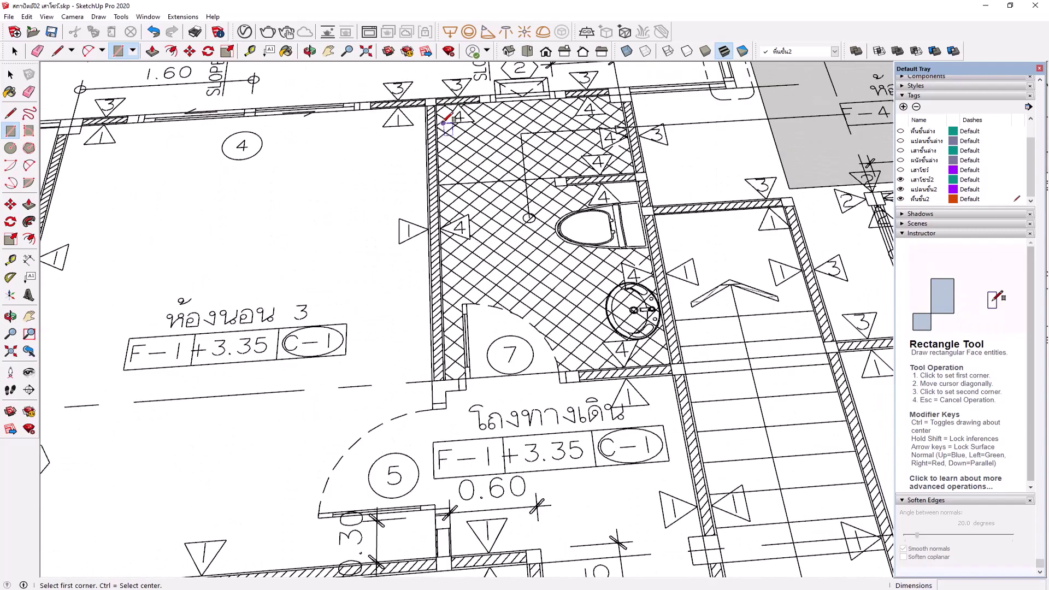
{"action": "scroll", "coordinate": [443, 88], "scroll_direction": "up", "scroll_amount": 2}
{"action": "scroll", "coordinate": [442, 82], "scroll_direction": "up", "scroll_amount": 2}
{"action": "scroll", "coordinate": [444, 96], "scroll_direction": "up", "scroll_amount": 1}
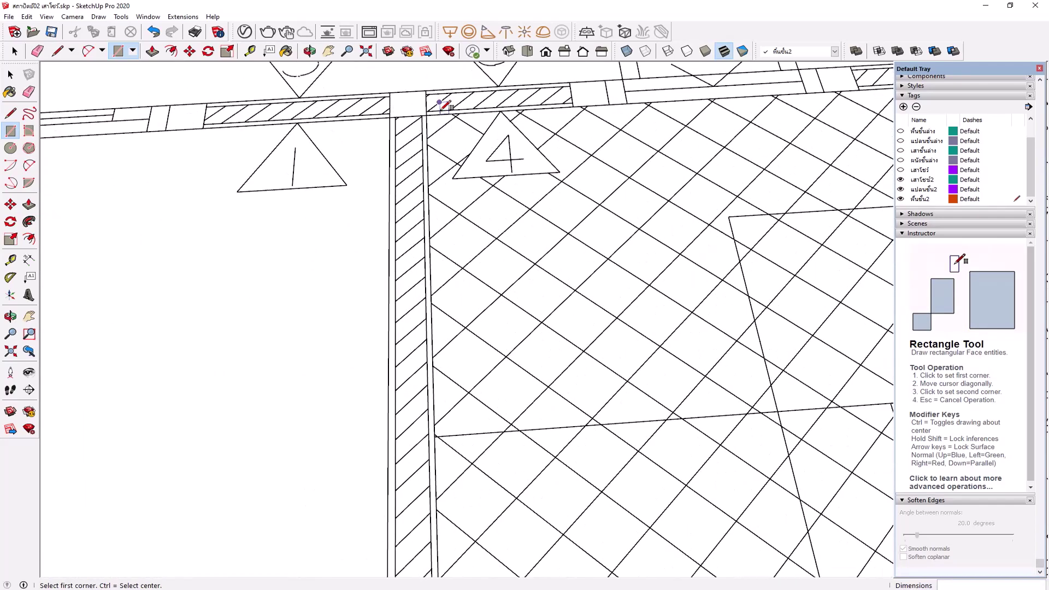
{"action": "scroll", "coordinate": [432, 112], "scroll_direction": "up", "scroll_amount": 2}
{"action": "left_click", "coordinate": [422, 118]}
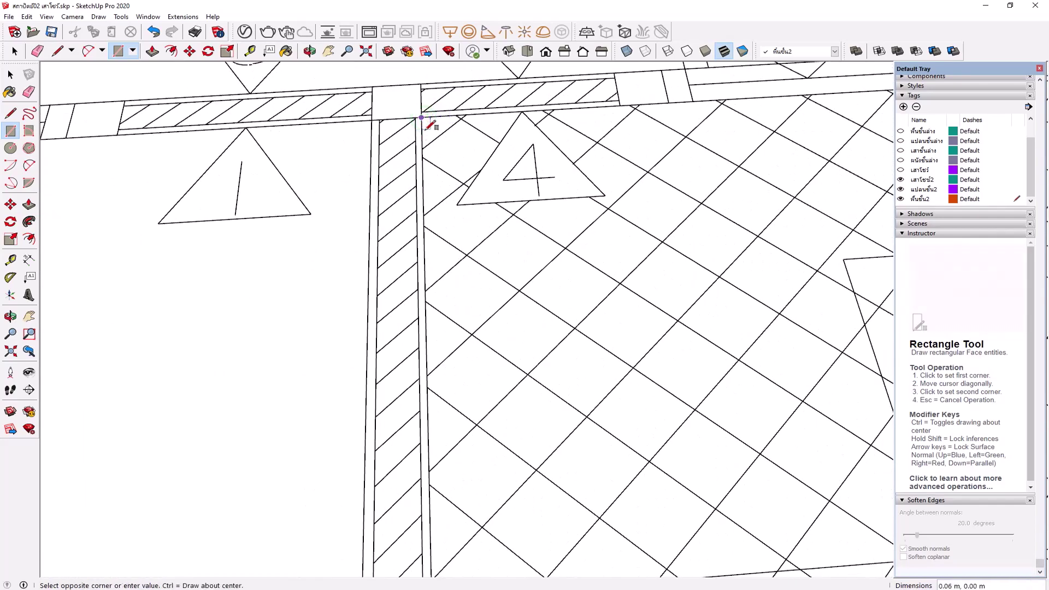
{"action": "scroll", "coordinate": [429, 125], "scroll_direction": "down", "scroll_amount": 1}
{"action": "scroll", "coordinate": [429, 123], "scroll_direction": "down", "scroll_amount": 1}
{"action": "scroll", "coordinate": [429, 122], "scroll_direction": "down", "scroll_amount": 1}
{"action": "scroll", "coordinate": [429, 120], "scroll_direction": "down", "scroll_amount": 1}
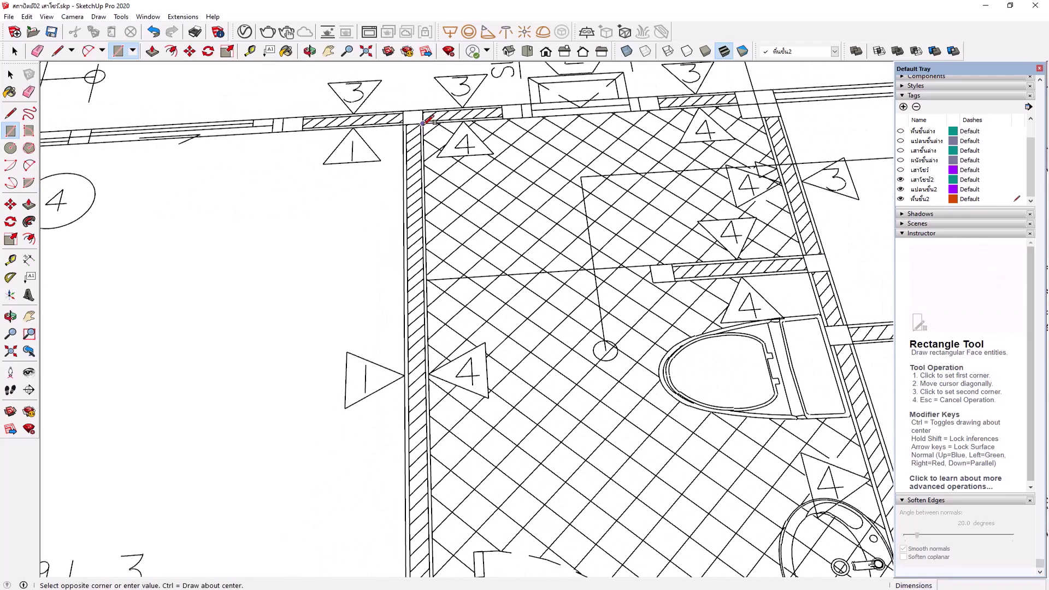
{"action": "scroll", "coordinate": [429, 120], "scroll_direction": "down", "scroll_amount": 2}
{"action": "scroll", "coordinate": [429, 121], "scroll_direction": "down", "scroll_amount": 1}
{"action": "scroll", "coordinate": [429, 122], "scroll_direction": "down", "scroll_amount": 2}
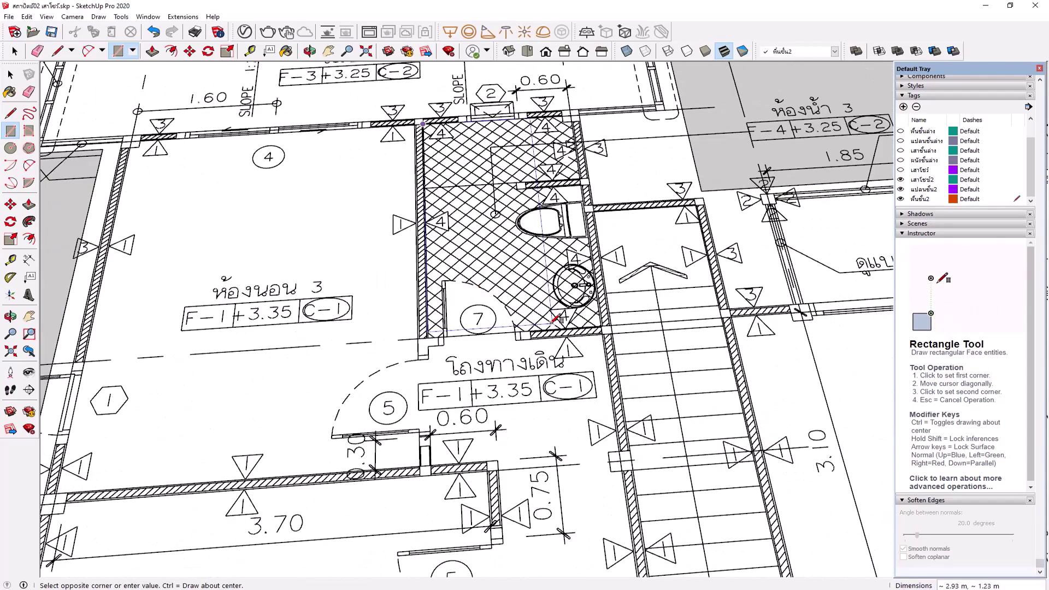
{"action": "scroll", "coordinate": [563, 320], "scroll_direction": "up", "scroll_amount": 1}
{"action": "scroll", "coordinate": [579, 321], "scroll_direction": "up", "scroll_amount": 1}
{"action": "scroll", "coordinate": [602, 323], "scroll_direction": "up", "scroll_amount": 1}
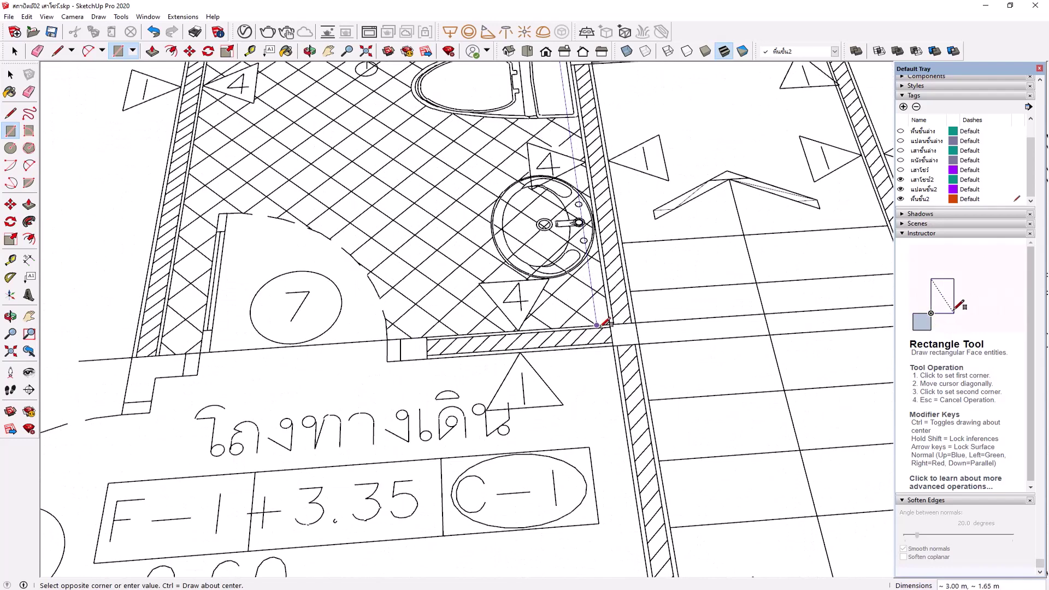
{"action": "scroll", "coordinate": [604, 323], "scroll_direction": "up", "scroll_amount": 1}
{"action": "scroll", "coordinate": [610, 322], "scroll_direction": "up", "scroll_amount": 1}
{"action": "scroll", "coordinate": [621, 317], "scroll_direction": "up", "scroll_amount": 2}
{"action": "scroll", "coordinate": [628, 320], "scroll_direction": "up", "scroll_amount": 1}
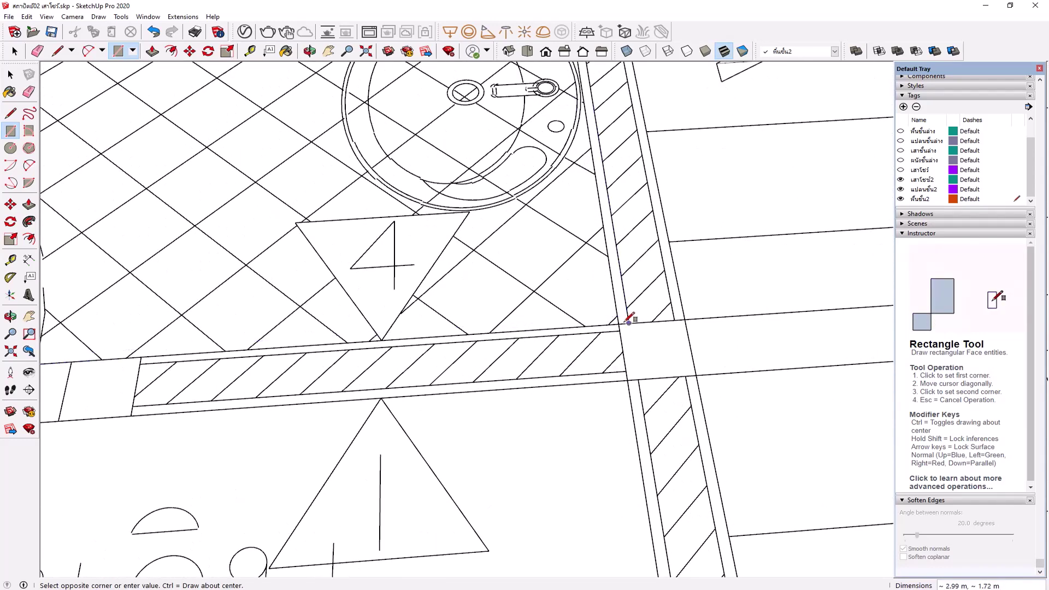
{"action": "left_click", "coordinate": [622, 323]}
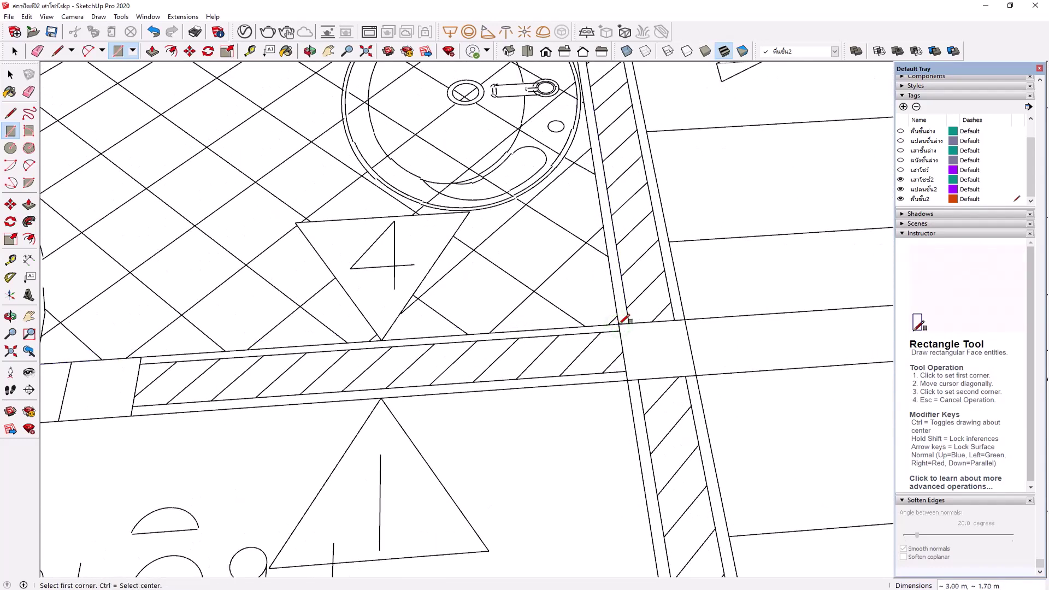
Draw a roughly 4.60 m by 1.10 m rectangle over the stairwell beside the upper bathroom
{"action": "scroll", "coordinate": [348, 220], "scroll_direction": "down", "scroll_amount": 2}
{"action": "scroll", "coordinate": [339, 199], "scroll_direction": "down", "scroll_amount": 1}
{"action": "scroll", "coordinate": [334, 194], "scroll_direction": "down", "scroll_amount": 2}
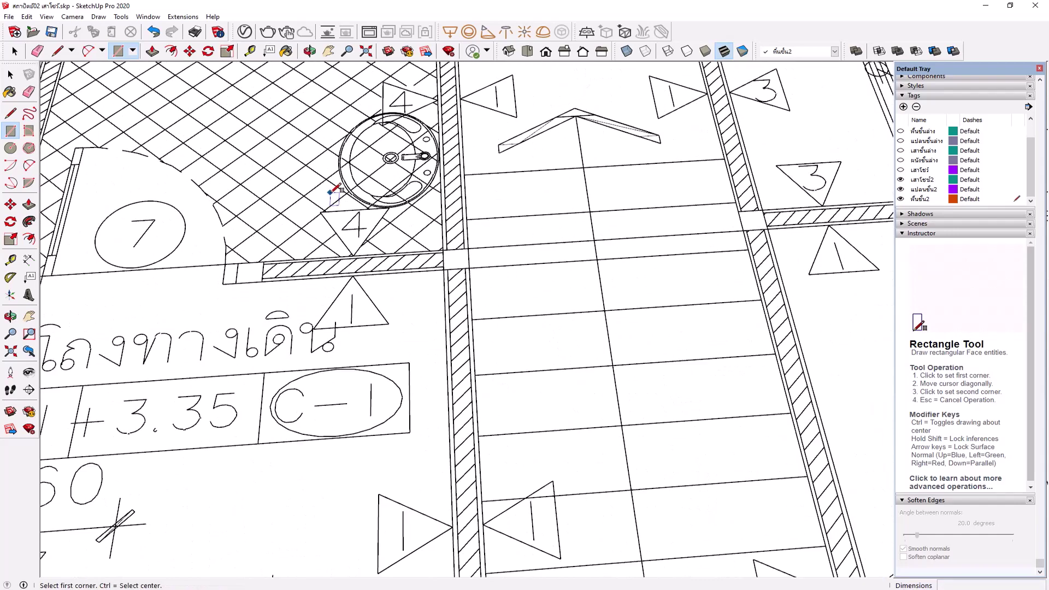
{"action": "scroll", "coordinate": [332, 191], "scroll_direction": "down", "scroll_amount": 1}
{"action": "scroll", "coordinate": [332, 192], "scroll_direction": "down", "scroll_amount": 1}
{"action": "scroll", "coordinate": [335, 184], "scroll_direction": "down", "scroll_amount": 1}
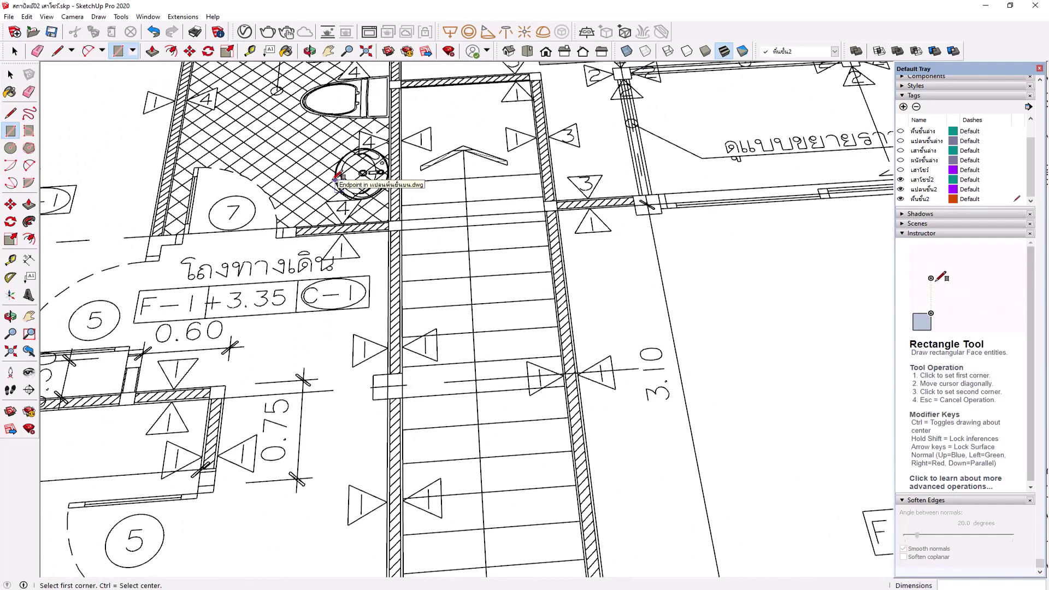
{"action": "scroll", "coordinate": [393, 125], "scroll_direction": "down", "scroll_amount": 1}
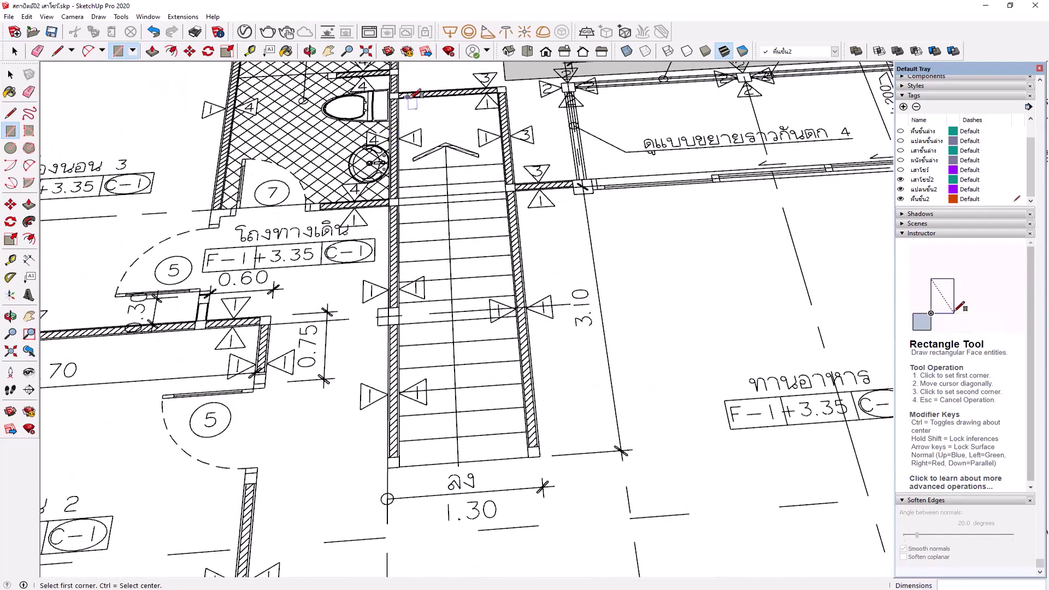
{"action": "scroll", "coordinate": [393, 93], "scroll_direction": "up", "scroll_amount": 2}
{"action": "scroll", "coordinate": [397, 97], "scroll_direction": "up", "scroll_amount": 1}
{"action": "scroll", "coordinate": [397, 100], "scroll_direction": "up", "scroll_amount": 1}
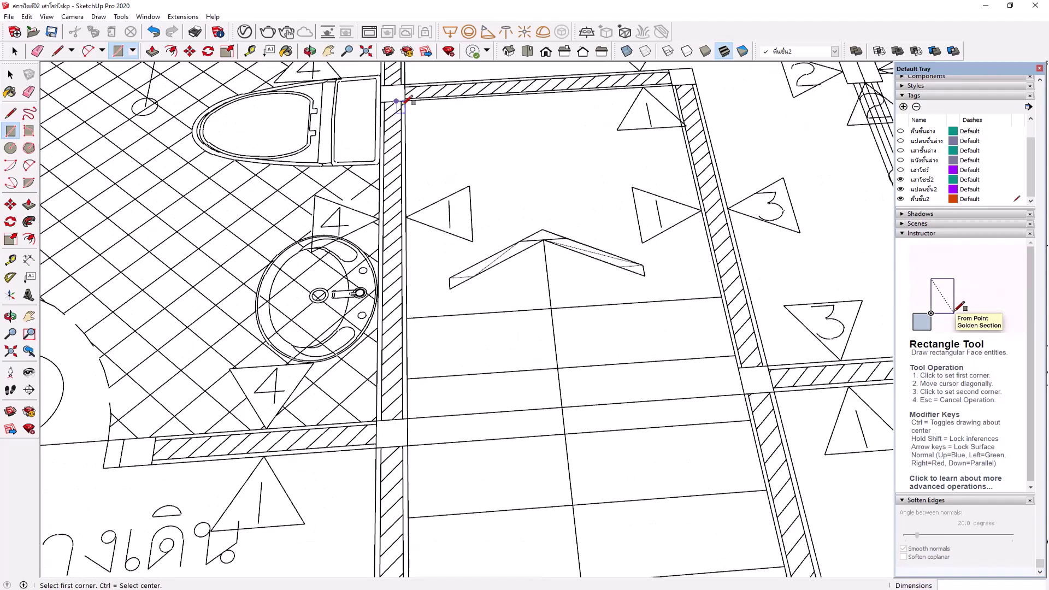
{"action": "scroll", "coordinate": [409, 102], "scroll_direction": "up", "scroll_amount": 3}
{"action": "left_click", "coordinate": [405, 94]}
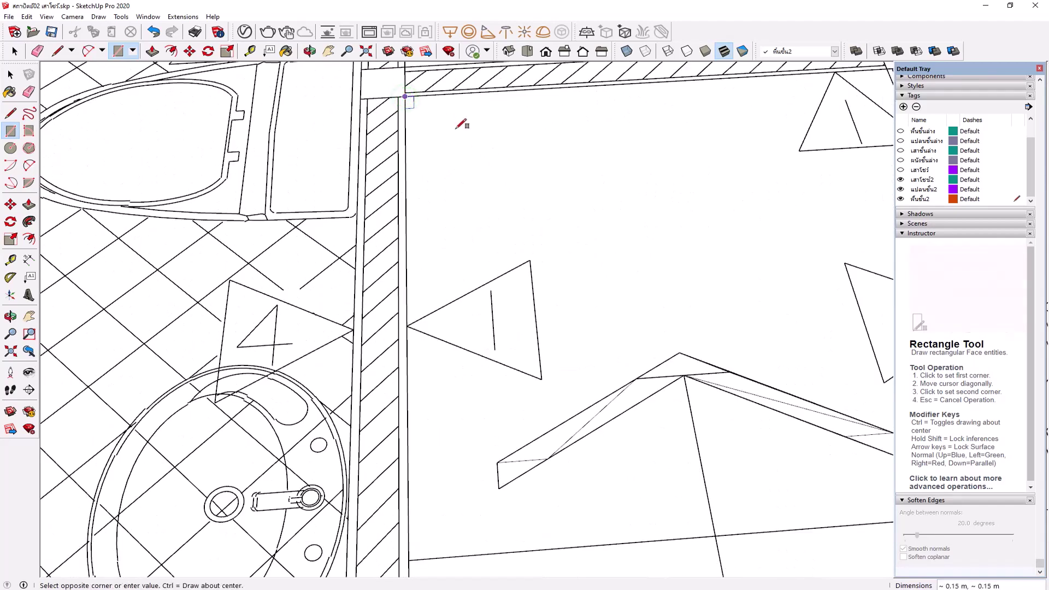
{"action": "scroll", "coordinate": [459, 119], "scroll_direction": "down", "scroll_amount": 1}
{"action": "scroll", "coordinate": [459, 119], "scroll_direction": "down", "scroll_amount": 2}
{"action": "scroll", "coordinate": [459, 120], "scroll_direction": "down", "scroll_amount": 3}
{"action": "scroll", "coordinate": [459, 119], "scroll_direction": "up", "scroll_amount": 1}
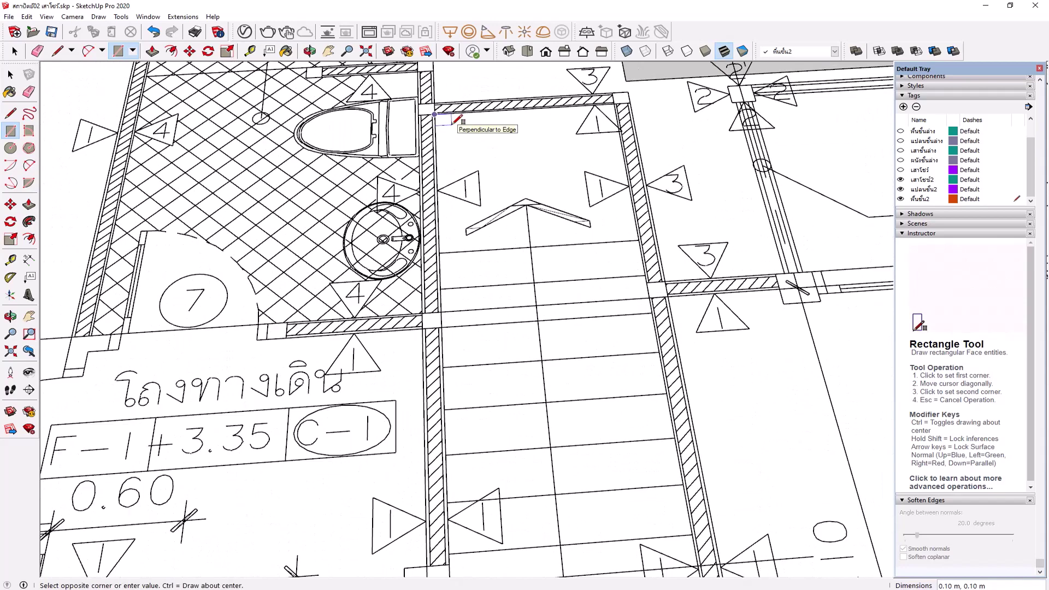
{"action": "scroll", "coordinate": [458, 120], "scroll_direction": "up", "scroll_amount": 1}
{"action": "scroll", "coordinate": [460, 119], "scroll_direction": "down", "scroll_amount": 1}
{"action": "scroll", "coordinate": [459, 119], "scroll_direction": "down", "scroll_amount": 1}
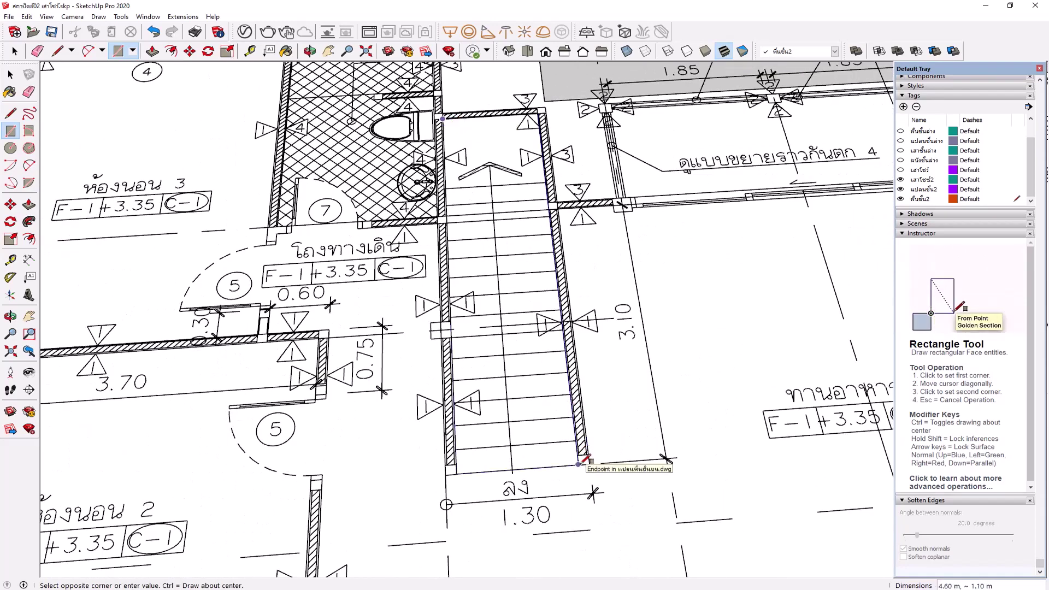
{"action": "scroll", "coordinate": [581, 464], "scroll_direction": "up", "scroll_amount": 1}
{"action": "scroll", "coordinate": [580, 462], "scroll_direction": "up", "scroll_amount": 1}
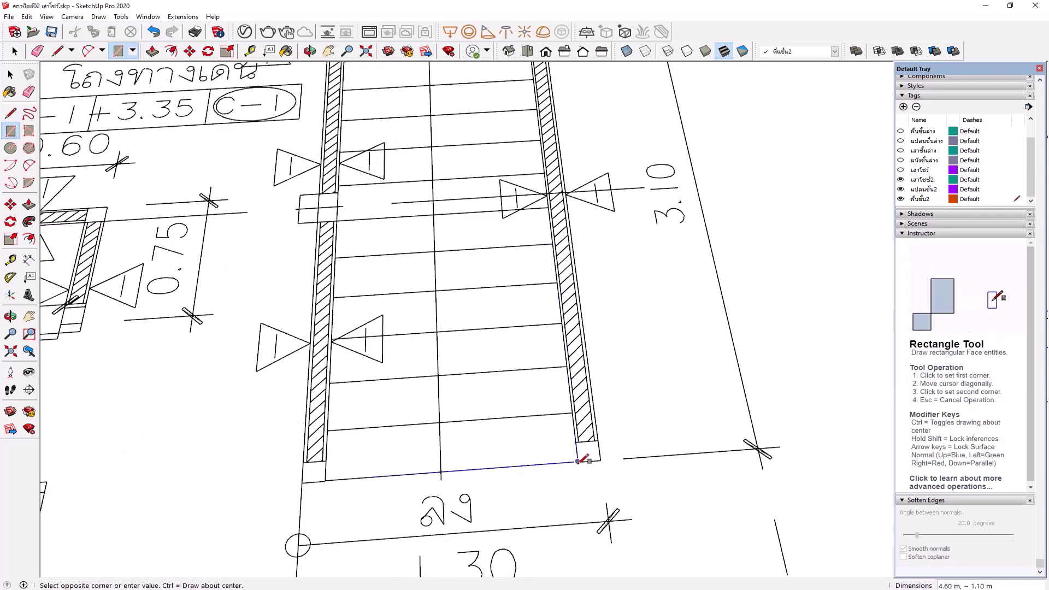
{"action": "left_click", "coordinate": [578, 463]}
{"action": "scroll", "coordinate": [457, 396], "scroll_direction": "down", "scroll_amount": 1}
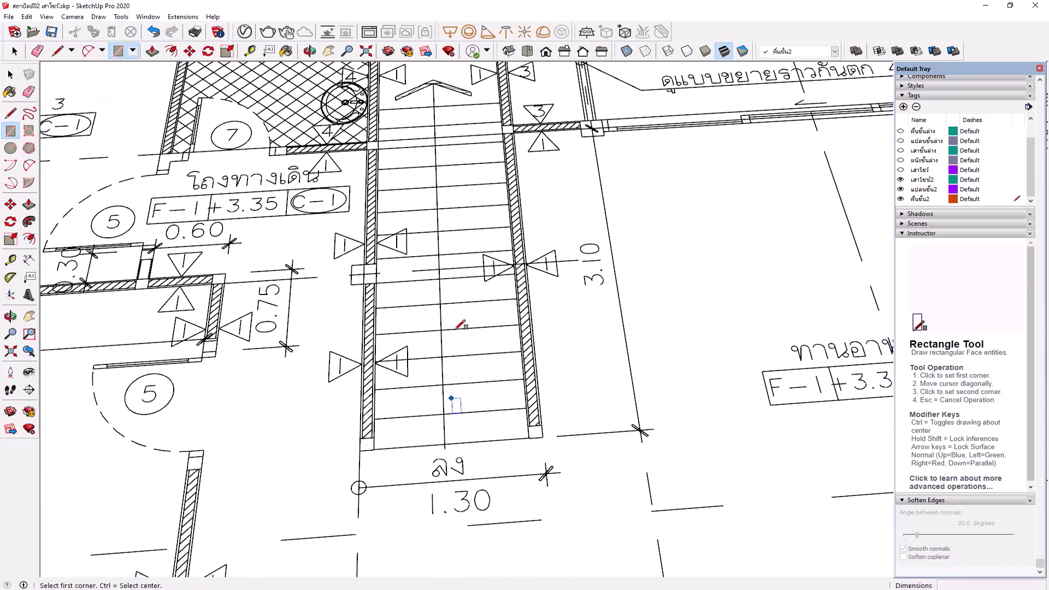
{"action": "scroll", "coordinate": [459, 392], "scroll_direction": "down", "scroll_amount": 1}
{"action": "scroll", "coordinate": [513, 314], "scroll_direction": "down", "scroll_amount": 3}
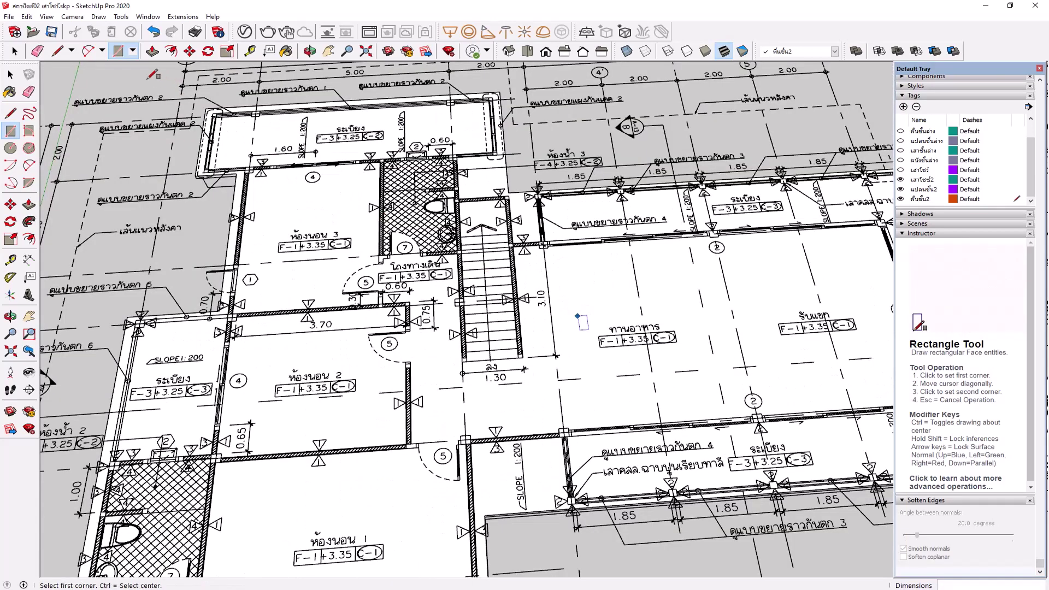
With the Line tool, trace an outline edge from a wall corner to the corner past bedroom 1
{"action": "left_click", "coordinate": [58, 51]}
{"action": "scroll", "coordinate": [186, 129], "scroll_direction": "up", "scroll_amount": 2}
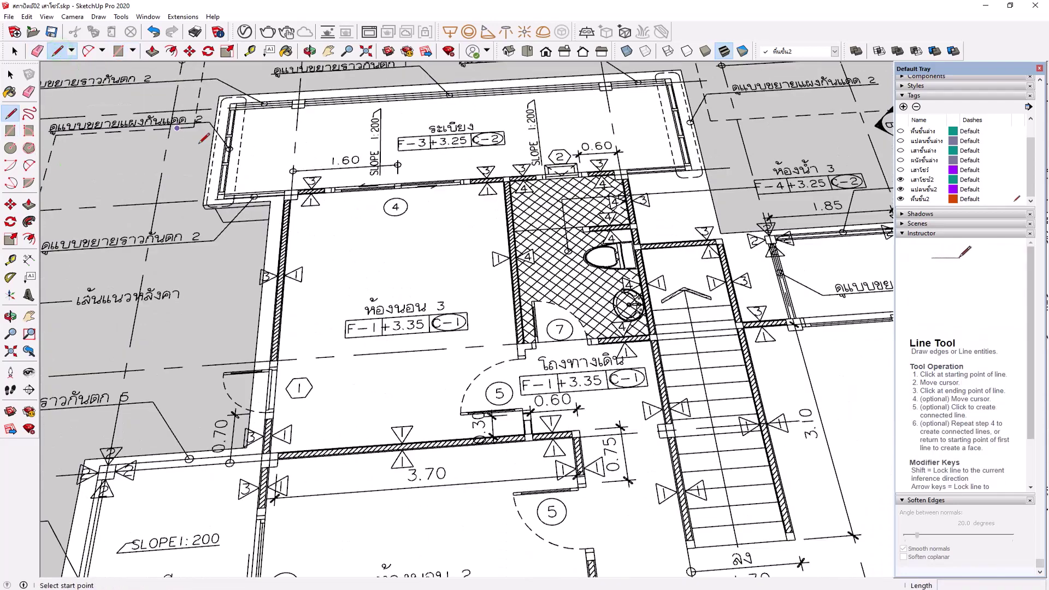
{"action": "scroll", "coordinate": [214, 139], "scroll_direction": "up", "scroll_amount": 2}
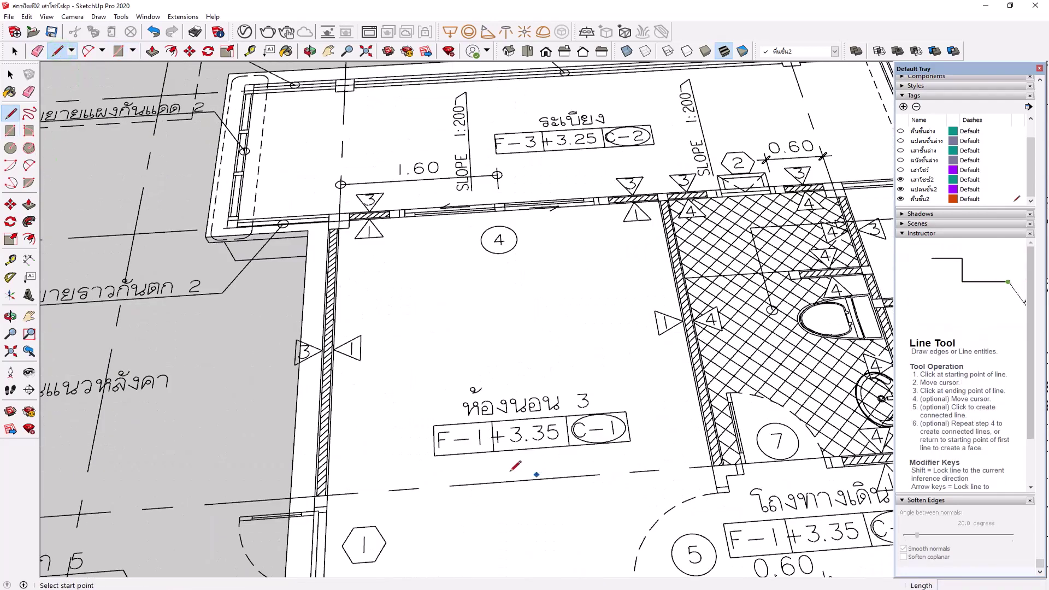
{"action": "scroll", "coordinate": [321, 219], "scroll_direction": "up", "scroll_amount": 1}
{"action": "scroll", "coordinate": [328, 216], "scroll_direction": "up", "scroll_amount": 2}
{"action": "scroll", "coordinate": [337, 211], "scroll_direction": "up", "scroll_amount": 1}
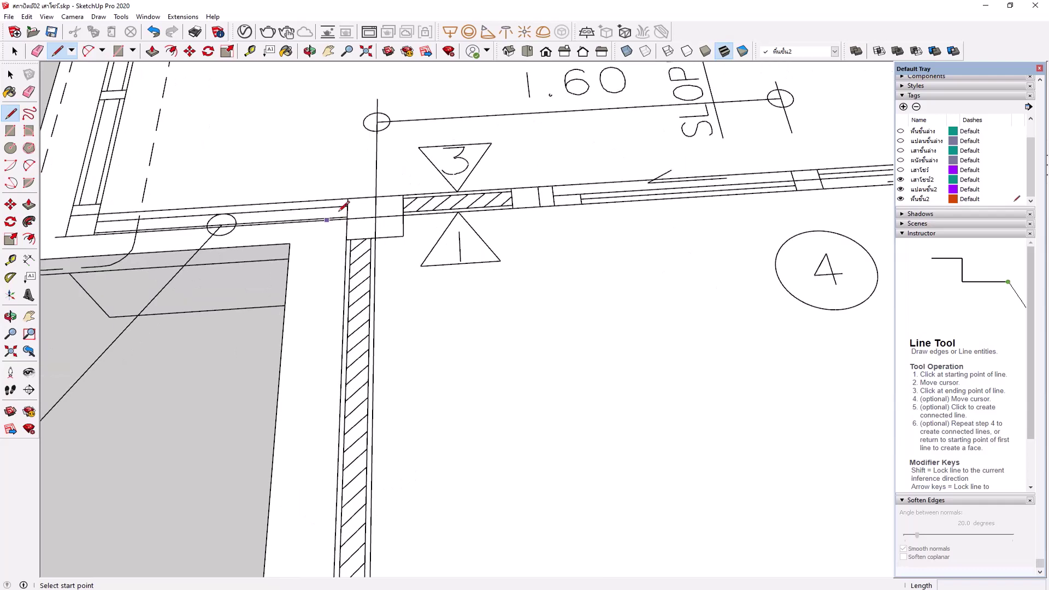
{"action": "scroll", "coordinate": [351, 203], "scroll_direction": "up", "scroll_amount": 1}
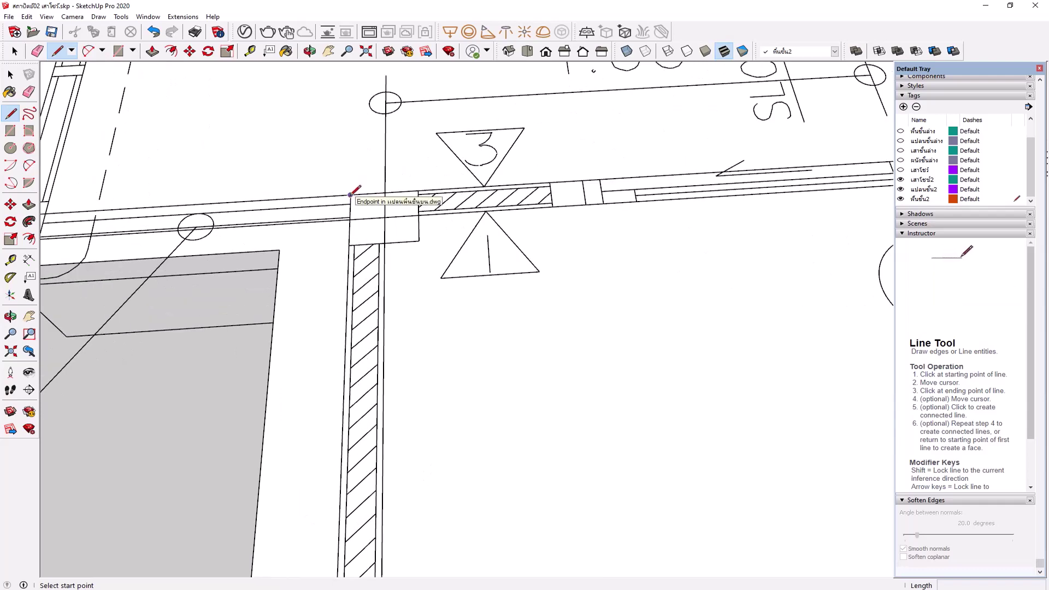
{"action": "left_click", "coordinate": [351, 194]}
{"action": "scroll", "coordinate": [385, 149], "scroll_direction": "down", "scroll_amount": 2}
{"action": "scroll", "coordinate": [385, 149], "scroll_direction": "down", "scroll_amount": 1}
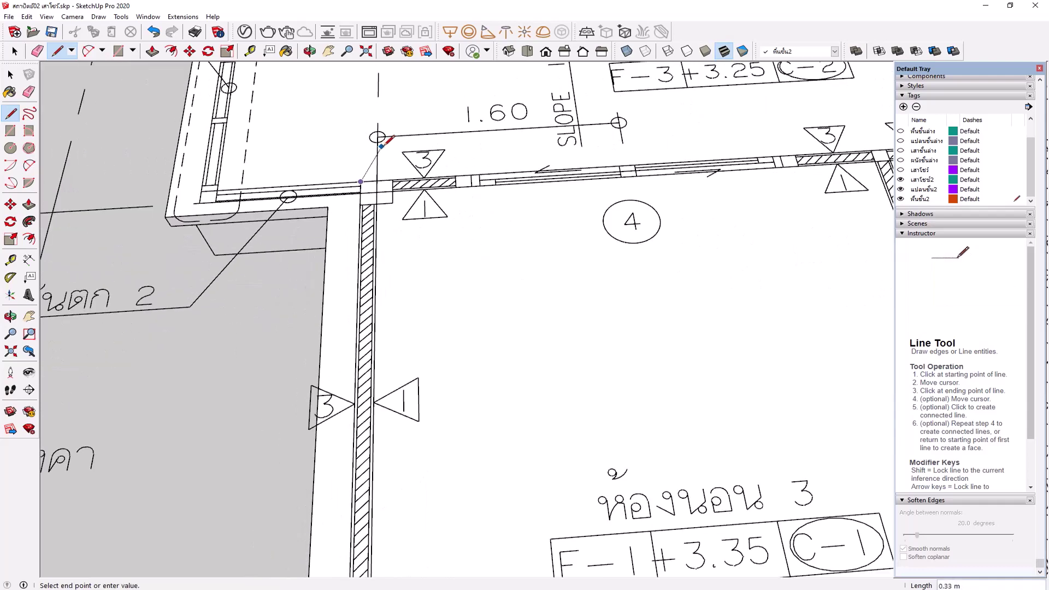
{"action": "scroll", "coordinate": [385, 149], "scroll_direction": "down", "scroll_amount": 1}
{"action": "scroll", "coordinate": [389, 147], "scroll_direction": "down", "scroll_amount": 1}
{"action": "scroll", "coordinate": [419, 189], "scroll_direction": "down", "scroll_amount": 1}
{"action": "scroll", "coordinate": [415, 192], "scroll_direction": "down", "scroll_amount": 1}
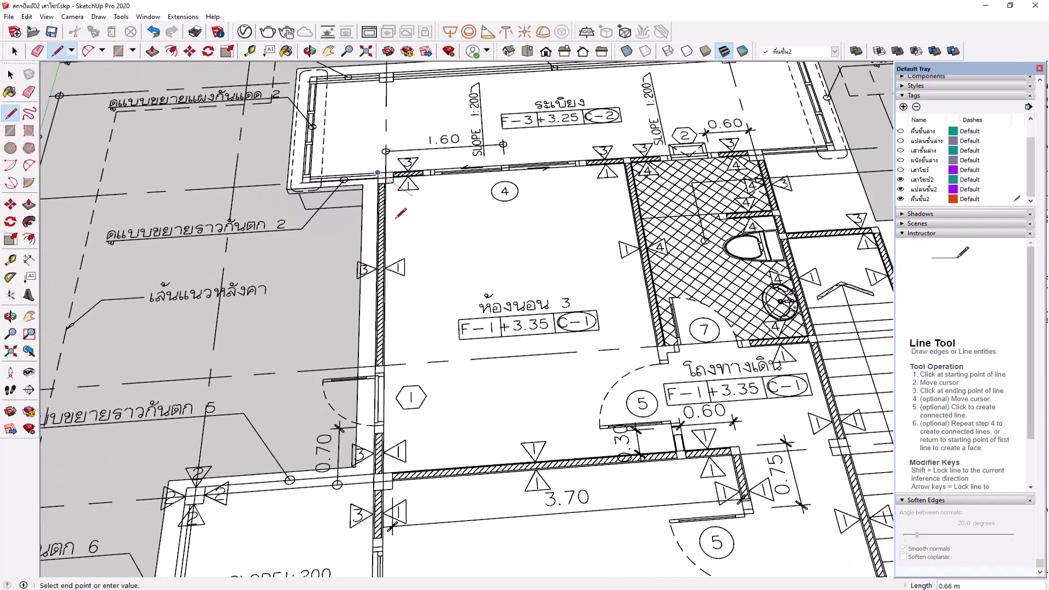
{"action": "scroll", "coordinate": [407, 211], "scroll_direction": "down", "scroll_amount": 1}
{"action": "scroll", "coordinate": [398, 229], "scroll_direction": "down", "scroll_amount": 1}
{"action": "scroll", "coordinate": [391, 246], "scroll_direction": "down", "scroll_amount": 1}
{"action": "scroll", "coordinate": [390, 246], "scroll_direction": "down", "scroll_amount": 1}
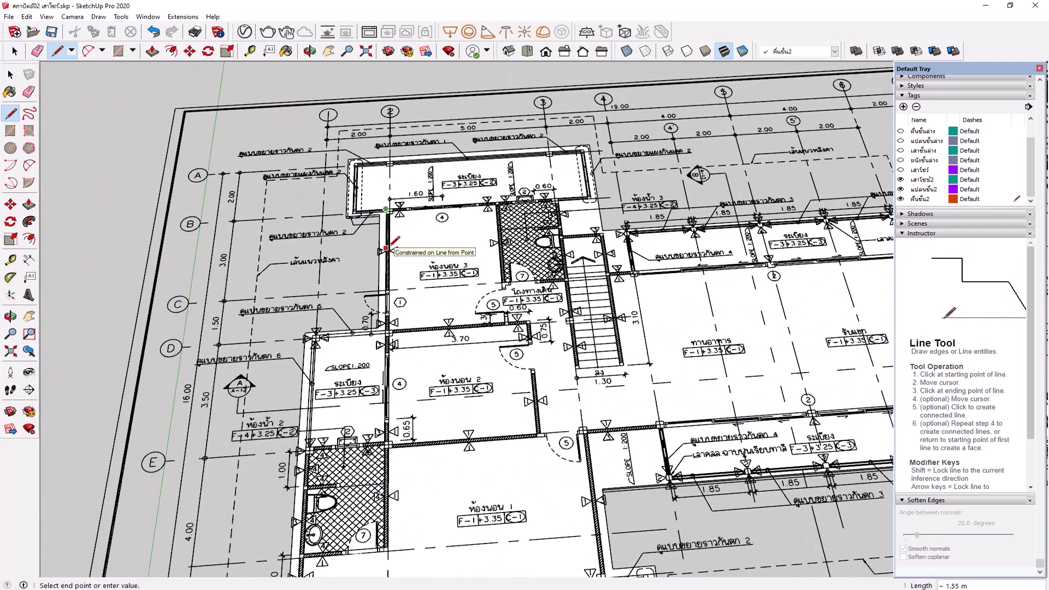
{"action": "scroll", "coordinate": [389, 246], "scroll_direction": "down", "scroll_amount": 1}
{"action": "scroll", "coordinate": [407, 266], "scroll_direction": "down", "scroll_amount": 1}
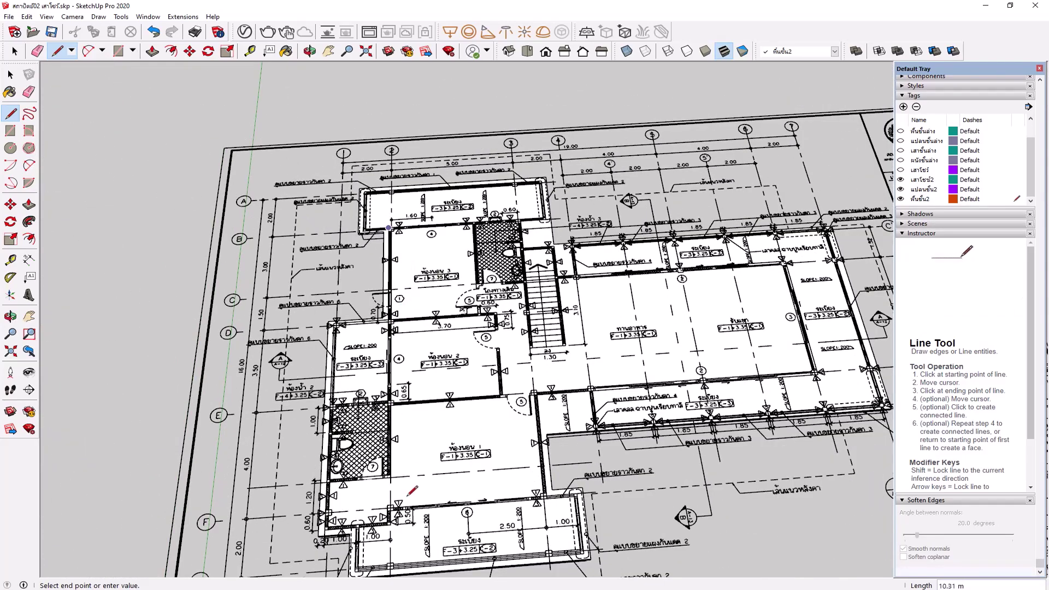
{"action": "scroll", "coordinate": [391, 492], "scroll_direction": "up", "scroll_amount": 1}
{"action": "scroll", "coordinate": [391, 492], "scroll_direction": "up", "scroll_amount": 1}
{"action": "scroll", "coordinate": [391, 492], "scroll_direction": "up", "scroll_amount": 1}
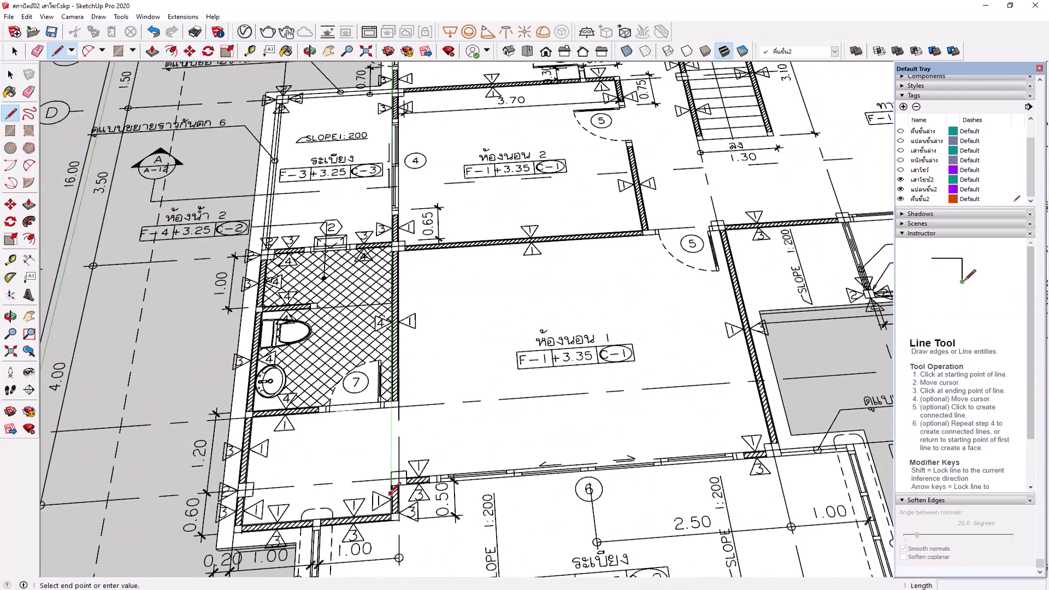
{"action": "scroll", "coordinate": [391, 492], "scroll_direction": "up", "scroll_amount": 1}
{"action": "scroll", "coordinate": [391, 489], "scroll_direction": "up", "scroll_amount": 2}
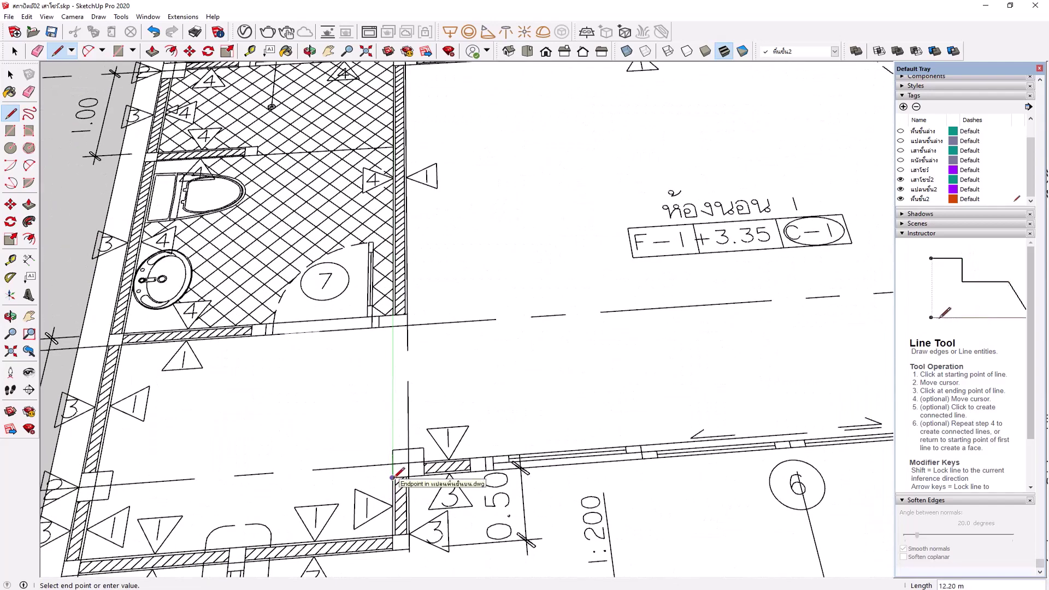
{"action": "scroll", "coordinate": [393, 477], "scroll_direction": "down", "scroll_amount": 1}
{"action": "scroll", "coordinate": [394, 477], "scroll_direction": "down", "scroll_amount": 2}
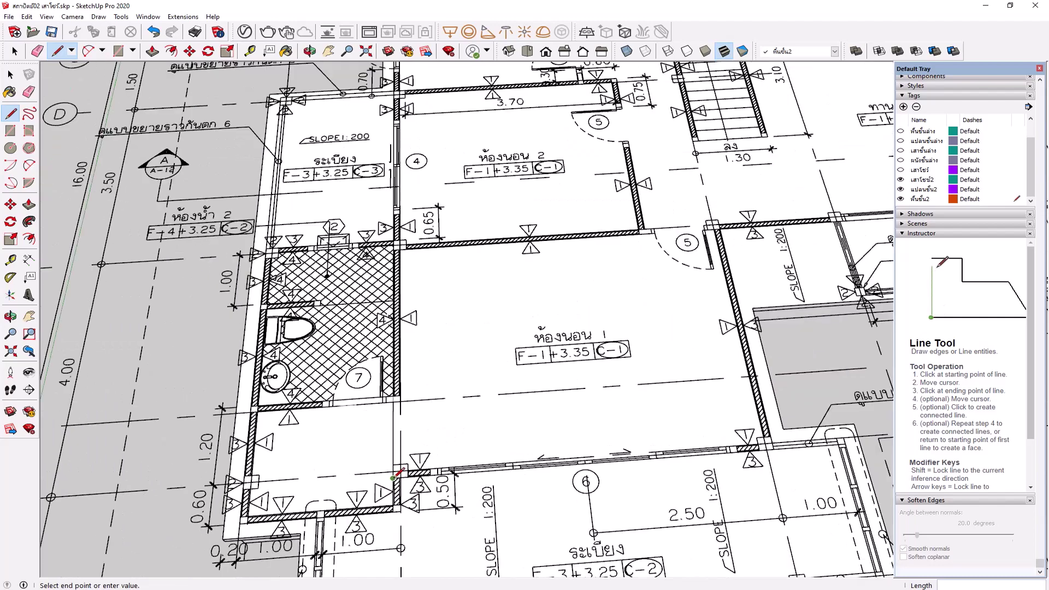
{"action": "scroll", "coordinate": [394, 477], "scroll_direction": "down", "scroll_amount": 1}
{"action": "scroll", "coordinate": [712, 457], "scroll_direction": "up", "scroll_amount": 1}
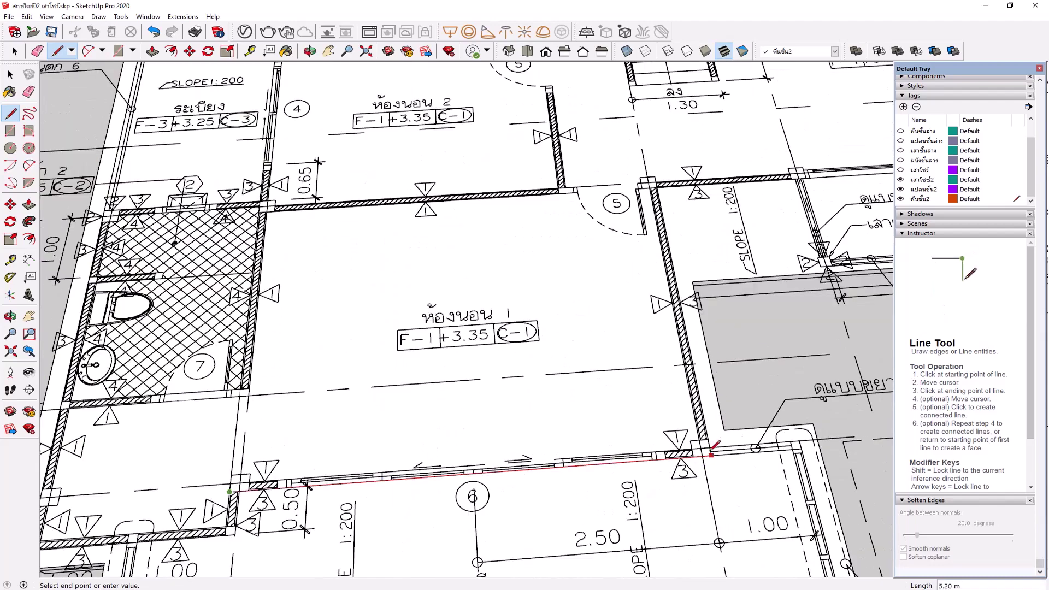
{"action": "scroll", "coordinate": [712, 457], "scroll_direction": "up", "scroll_amount": 1}
{"action": "scroll", "coordinate": [712, 455], "scroll_direction": "up", "scroll_amount": 1}
{"action": "scroll", "coordinate": [714, 458], "scroll_direction": "up", "scroll_amount": 1}
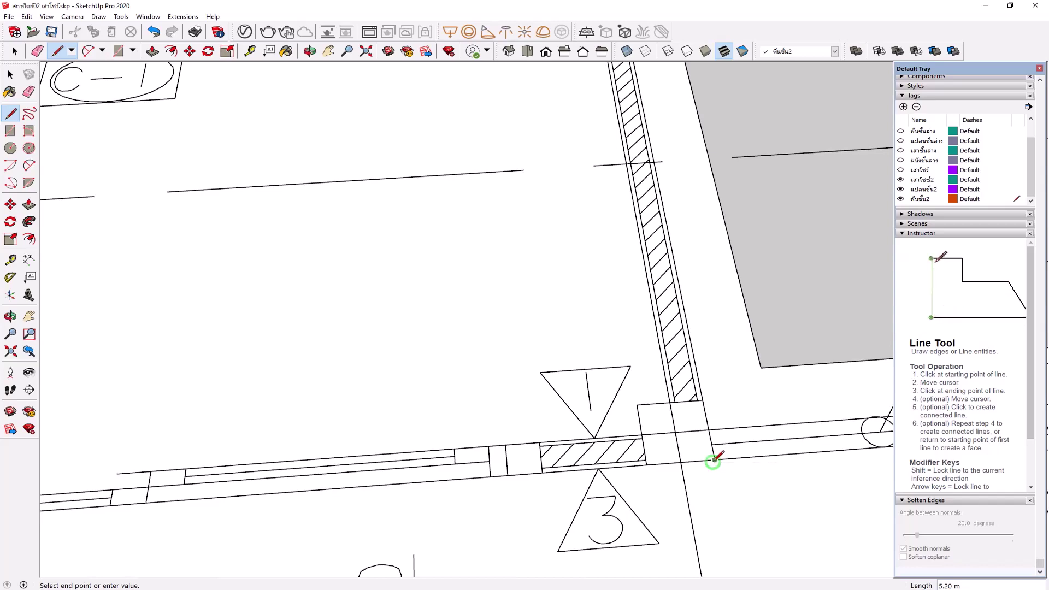
{"action": "left_click", "coordinate": [714, 459]}
Extend the outline along the upper dining and living wall, about 8.80 m, to the hatched wall corner
{"action": "scroll", "coordinate": [715, 459], "scroll_direction": "down", "scroll_amount": 1}
{"action": "scroll", "coordinate": [716, 457], "scroll_direction": "down", "scroll_amount": 1}
{"action": "scroll", "coordinate": [716, 456], "scroll_direction": "down", "scroll_amount": 1}
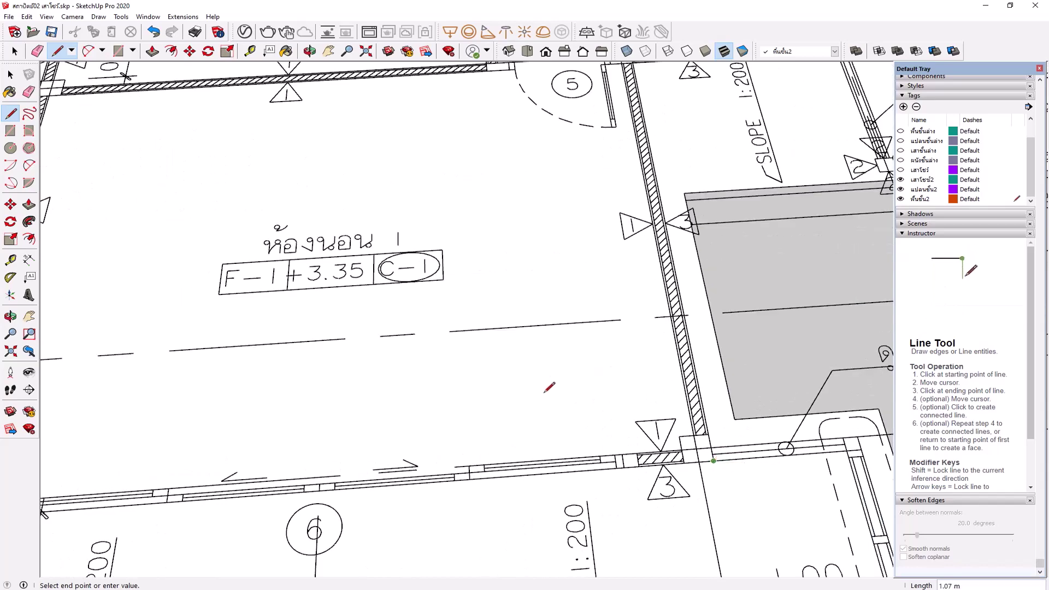
{"action": "scroll", "coordinate": [549, 387], "scroll_direction": "down", "scroll_amount": 1}
{"action": "scroll", "coordinate": [623, 142], "scroll_direction": "up", "scroll_amount": 1}
{"action": "scroll", "coordinate": [617, 143], "scroll_direction": "up", "scroll_amount": 1}
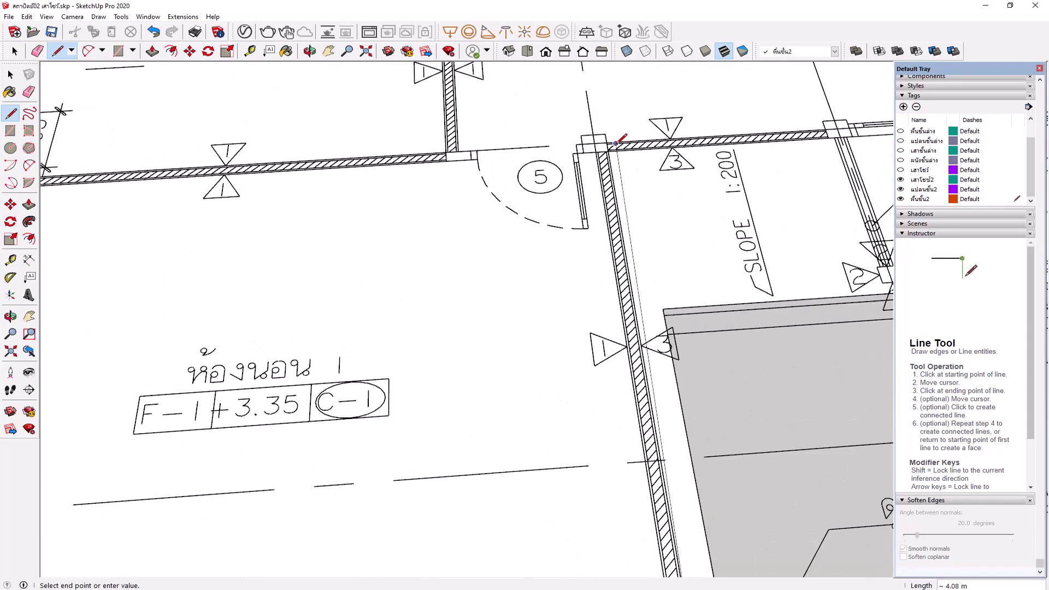
{"action": "scroll", "coordinate": [612, 145], "scroll_direction": "up", "scroll_amount": 1}
{"action": "scroll", "coordinate": [604, 148], "scroll_direction": "up", "scroll_amount": 2}
{"action": "scroll", "coordinate": [601, 148], "scroll_direction": "up", "scroll_amount": 1}
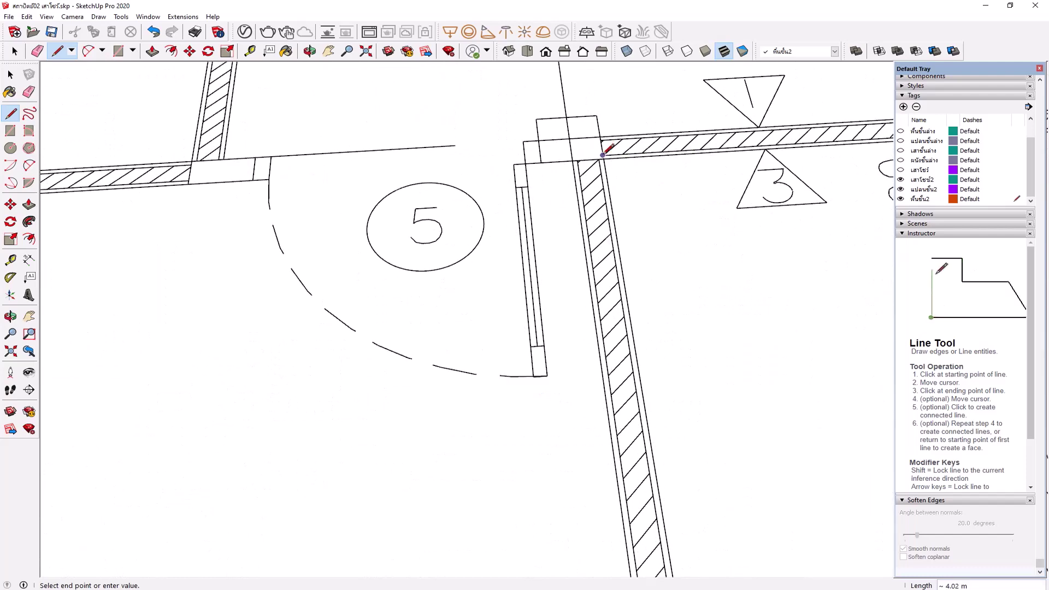
{"action": "scroll", "coordinate": [603, 153], "scroll_direction": "up", "scroll_amount": 1}
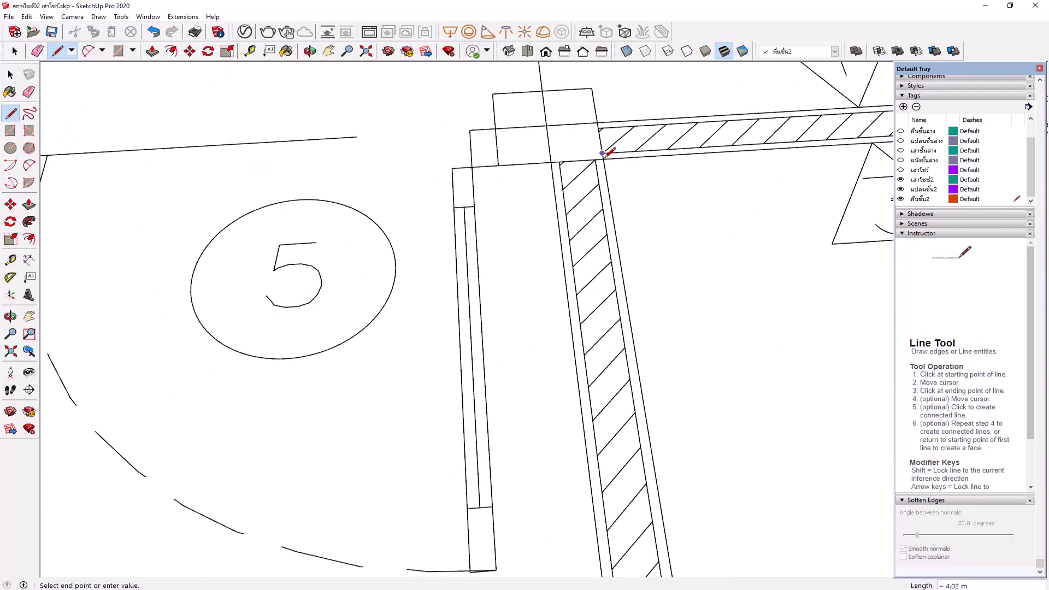
{"action": "scroll", "coordinate": [602, 152], "scroll_direction": "up", "scroll_amount": 1}
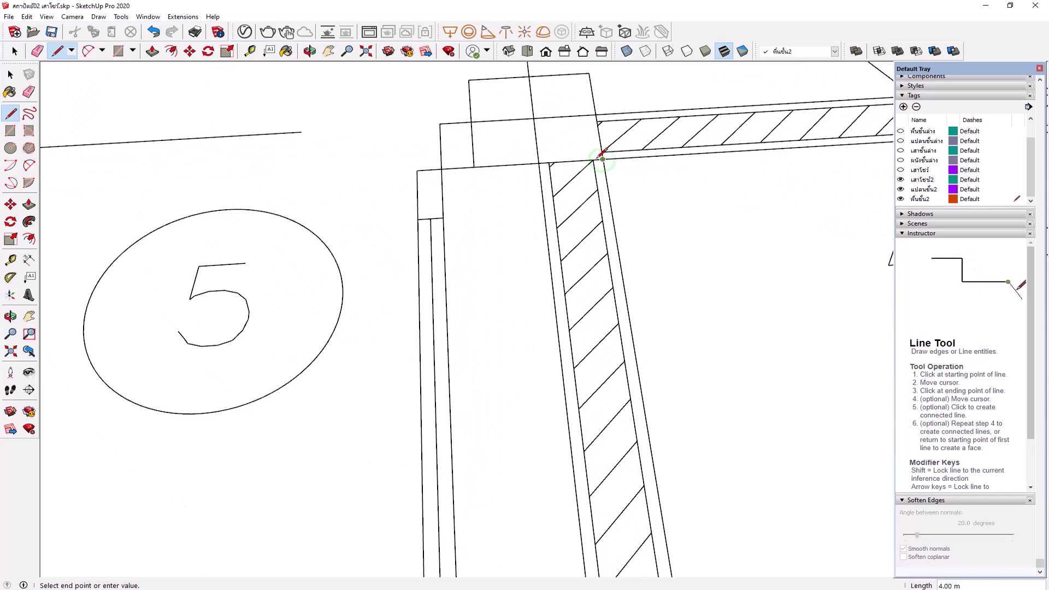
{"action": "scroll", "coordinate": [188, 215], "scroll_direction": "down", "scroll_amount": 3}
{"action": "scroll", "coordinate": [197, 233], "scroll_direction": "down", "scroll_amount": 1}
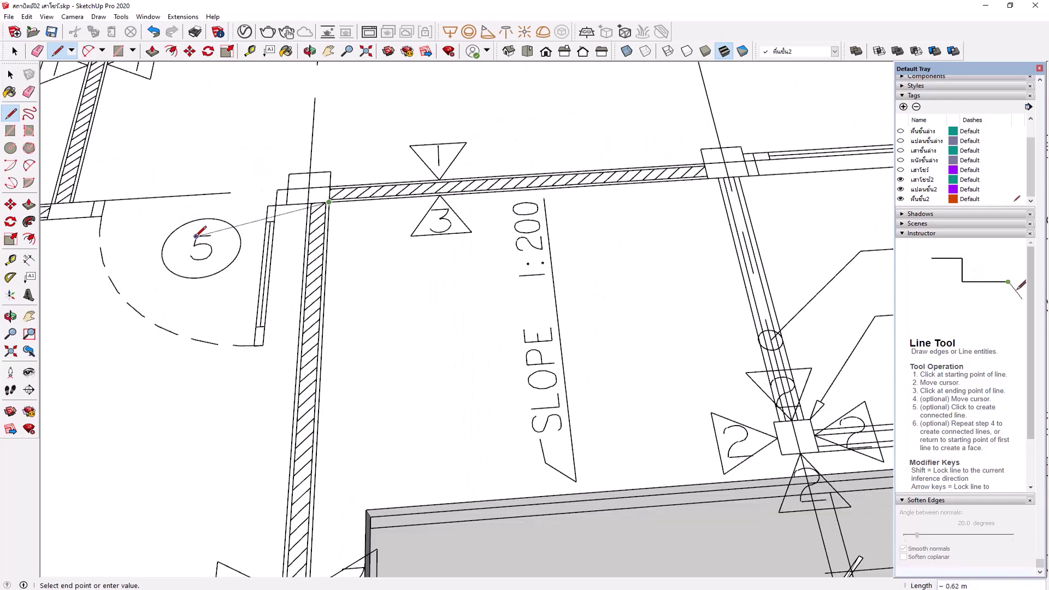
{"action": "scroll", "coordinate": [196, 236], "scroll_direction": "down", "scroll_amount": 2}
{"action": "scroll", "coordinate": [196, 237], "scroll_direction": "down", "scroll_amount": 1}
{"action": "scroll", "coordinate": [196, 237], "scroll_direction": "down", "scroll_amount": 1}
{"action": "scroll", "coordinate": [197, 237], "scroll_direction": "down", "scroll_amount": 1}
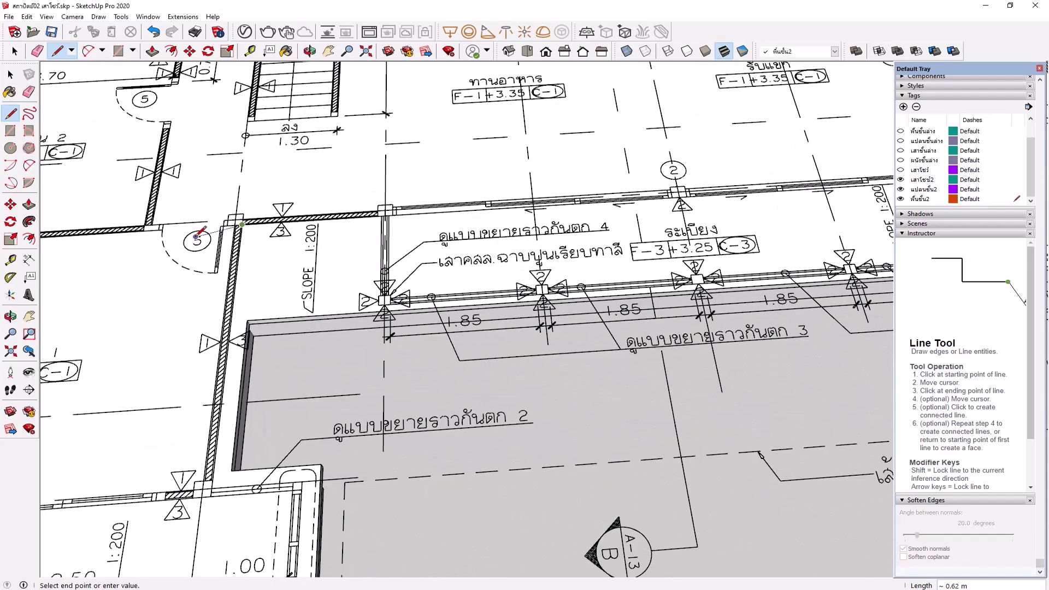
{"action": "scroll", "coordinate": [197, 236], "scroll_direction": "down", "scroll_amount": 1}
{"action": "scroll", "coordinate": [197, 236], "scroll_direction": "down", "scroll_amount": 1}
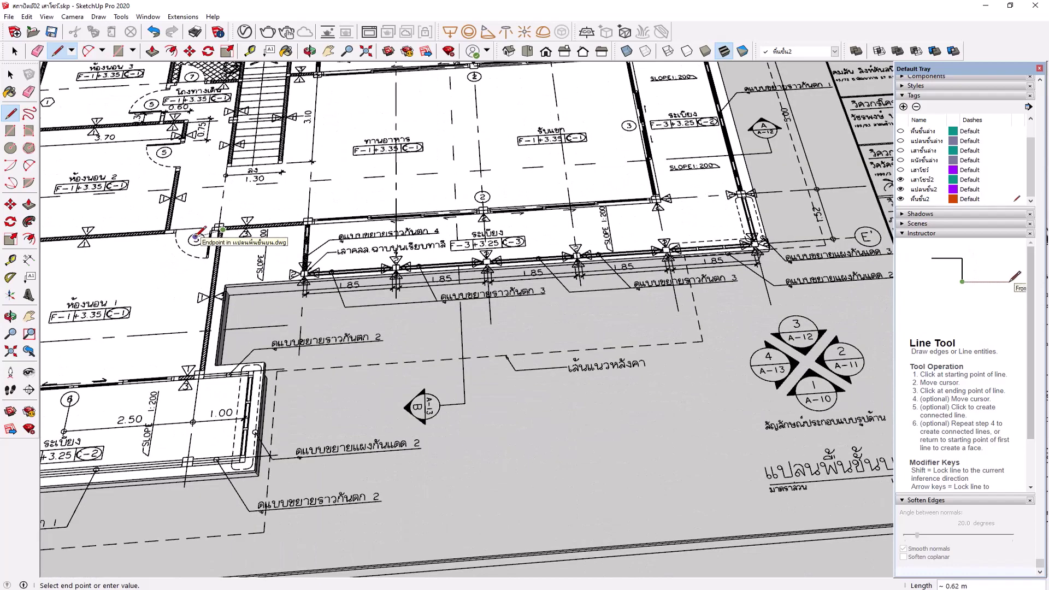
{"action": "scroll", "coordinate": [654, 193], "scroll_direction": "up", "scroll_amount": 2}
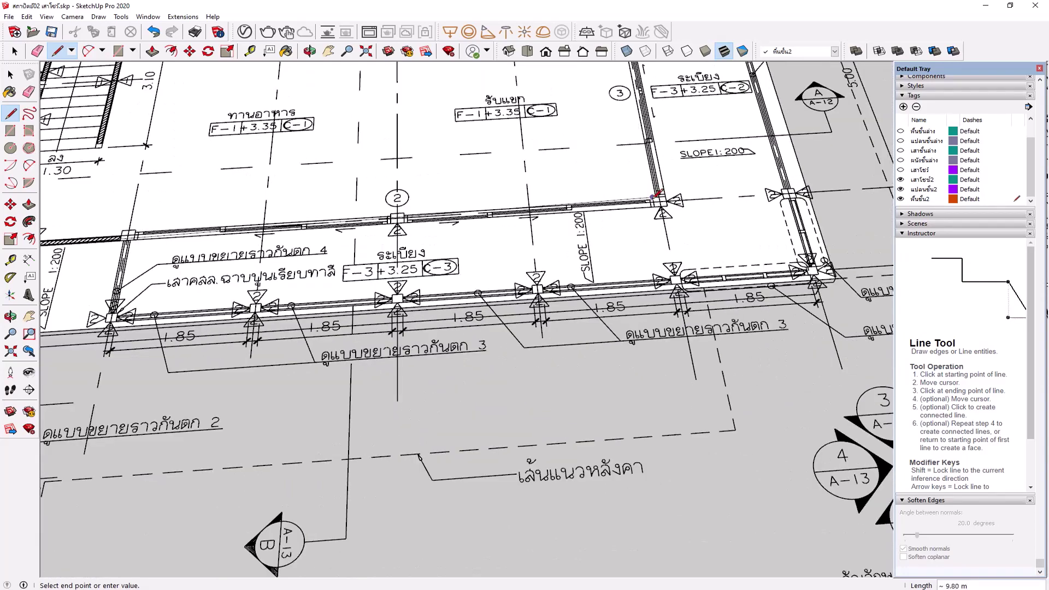
{"action": "scroll", "coordinate": [664, 197], "scroll_direction": "up", "scroll_amount": 2}
{"action": "scroll", "coordinate": [678, 205], "scroll_direction": "up", "scroll_amount": 2}
{"action": "scroll", "coordinate": [694, 207], "scroll_direction": "up", "scroll_amount": 2}
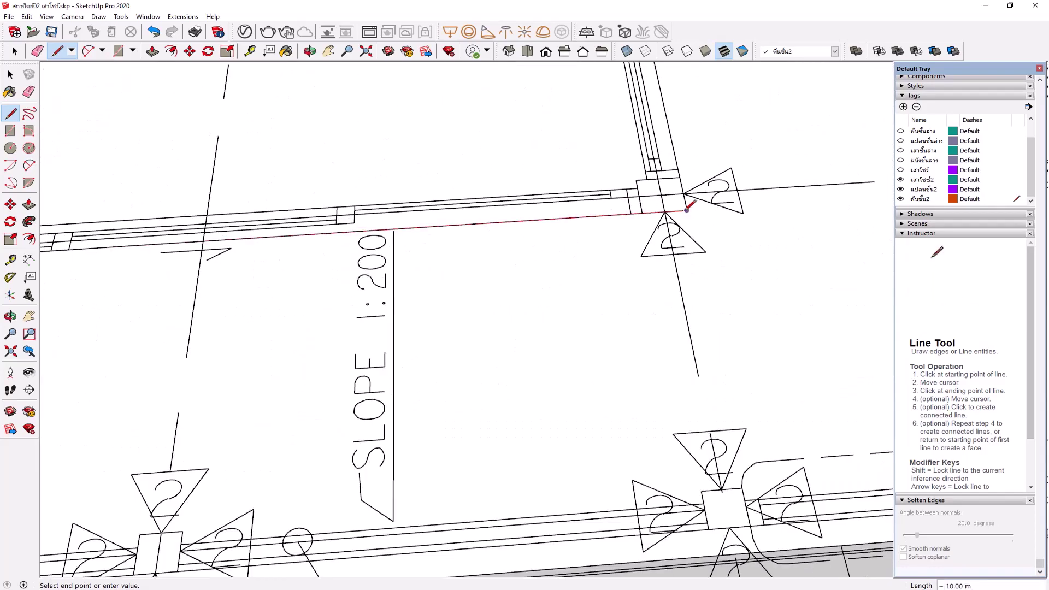
{"action": "left_click", "coordinate": [687, 210]}
{"action": "scroll", "coordinate": [687, 210], "scroll_direction": "down", "scroll_amount": 1}
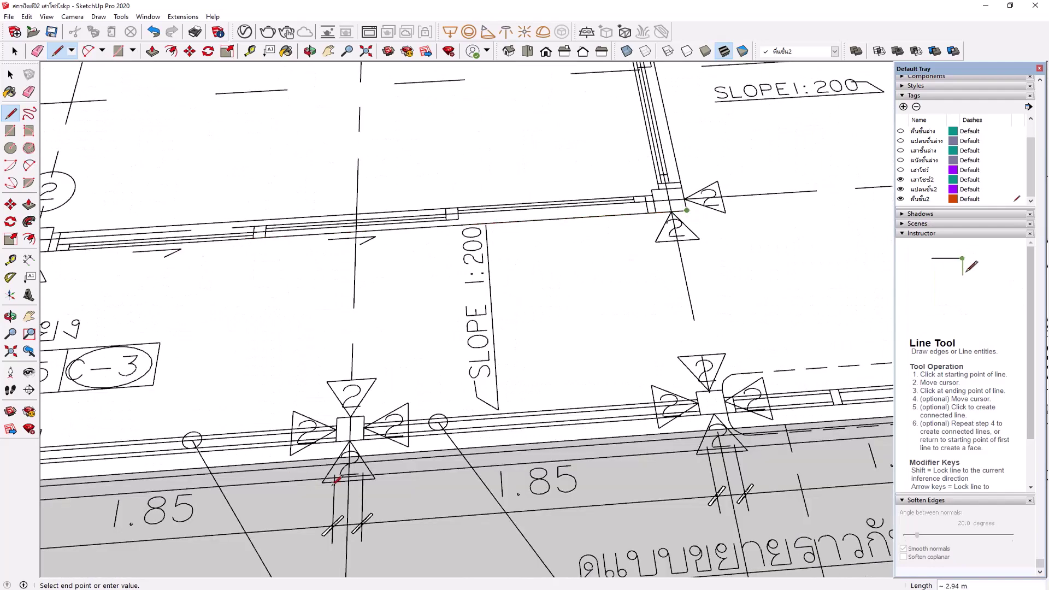
{"action": "scroll", "coordinate": [539, 482], "scroll_direction": "down", "scroll_amount": 2}
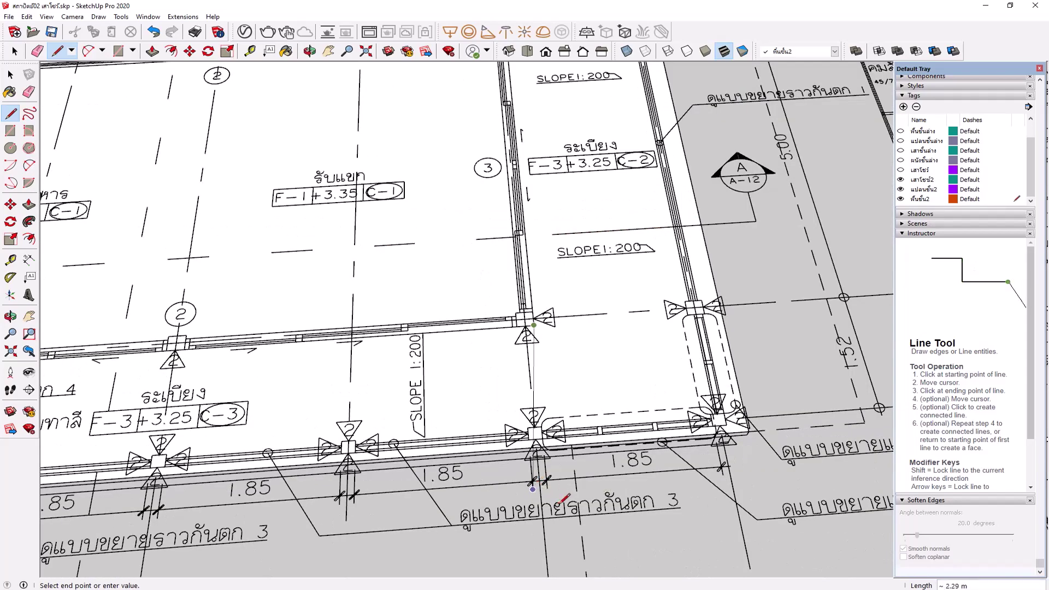
{"action": "scroll", "coordinate": [561, 501], "scroll_direction": "down", "scroll_amount": 3}
{"action": "scroll", "coordinate": [525, 274], "scroll_direction": "down", "scroll_amount": 1}
{"action": "scroll", "coordinate": [515, 144], "scroll_direction": "up", "scroll_amount": 4}
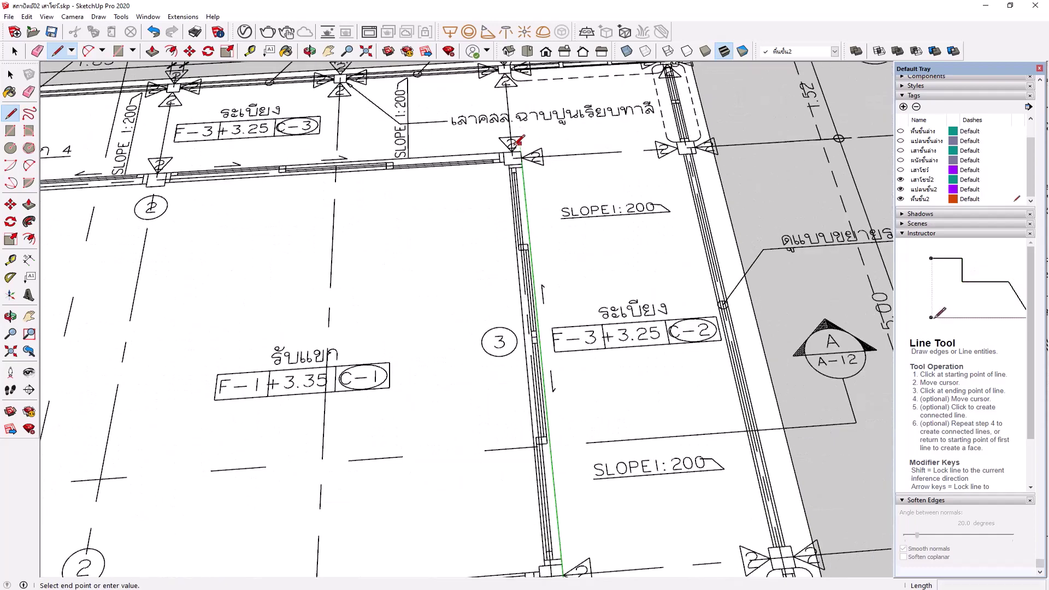
{"action": "scroll", "coordinate": [516, 143], "scroll_direction": "up", "scroll_amount": 1}
{"action": "scroll", "coordinate": [511, 147], "scroll_direction": "up", "scroll_amount": 1}
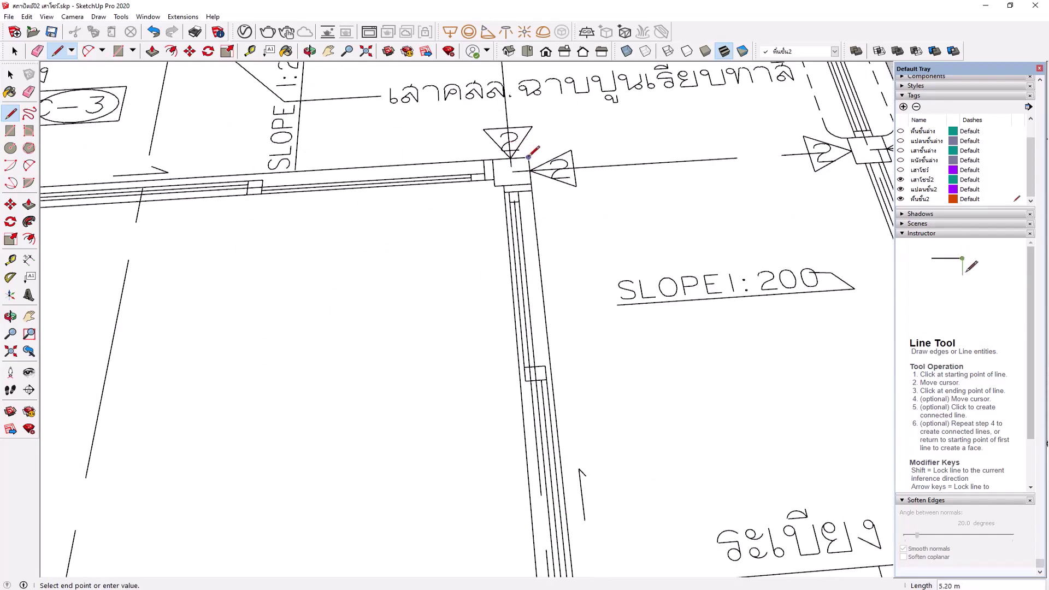
{"action": "scroll", "coordinate": [528, 156], "scroll_direction": "down", "scroll_amount": 3}
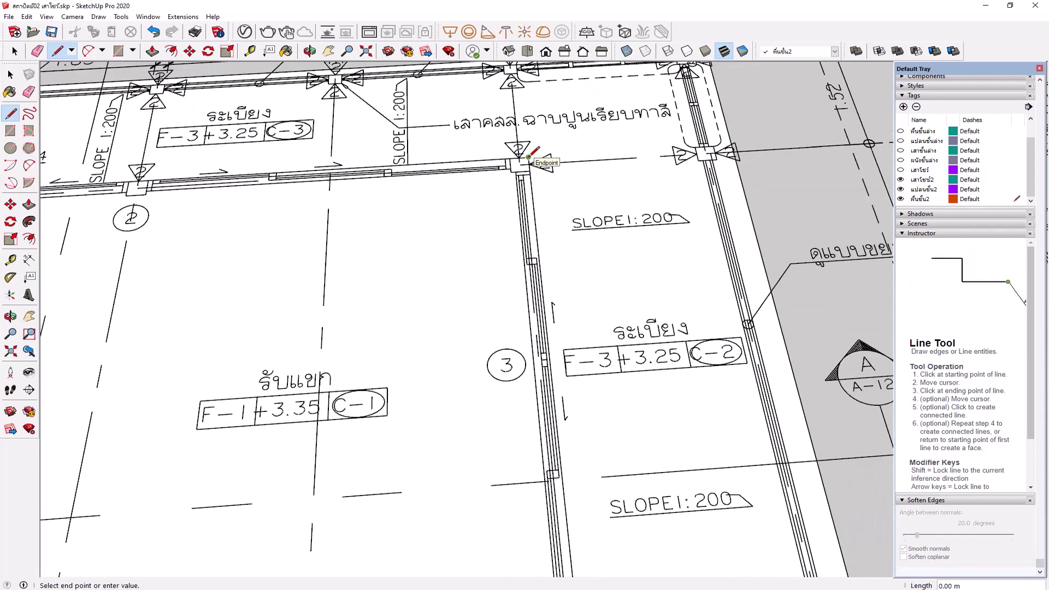
{"action": "scroll", "coordinate": [529, 157], "scroll_direction": "down", "scroll_amount": 1}
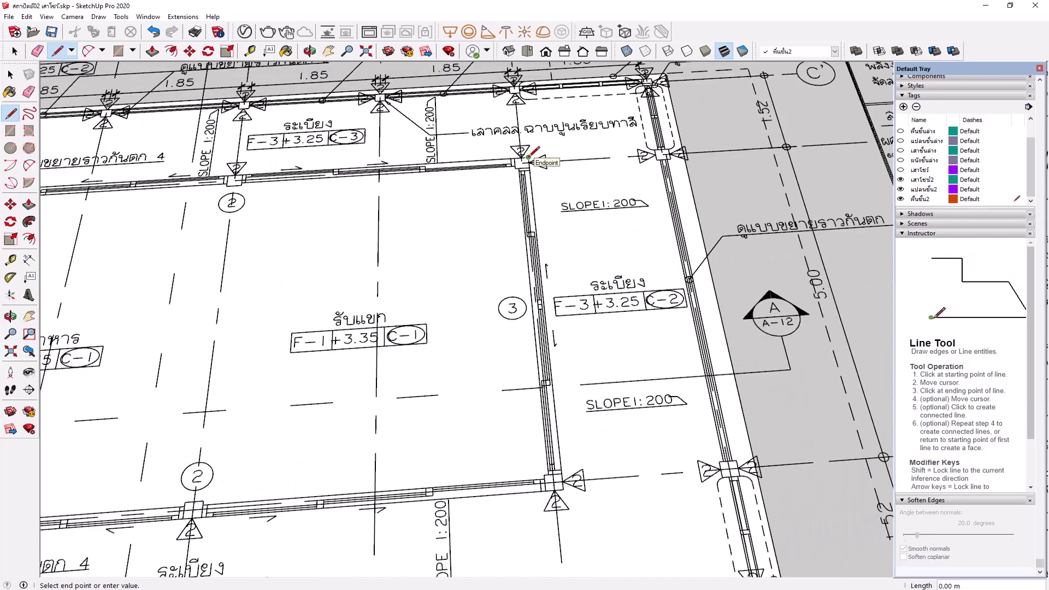
{"action": "scroll", "coordinate": [529, 157], "scroll_direction": "down", "scroll_amount": 2}
{"action": "scroll", "coordinate": [196, 169], "scroll_direction": "up", "scroll_amount": 1}
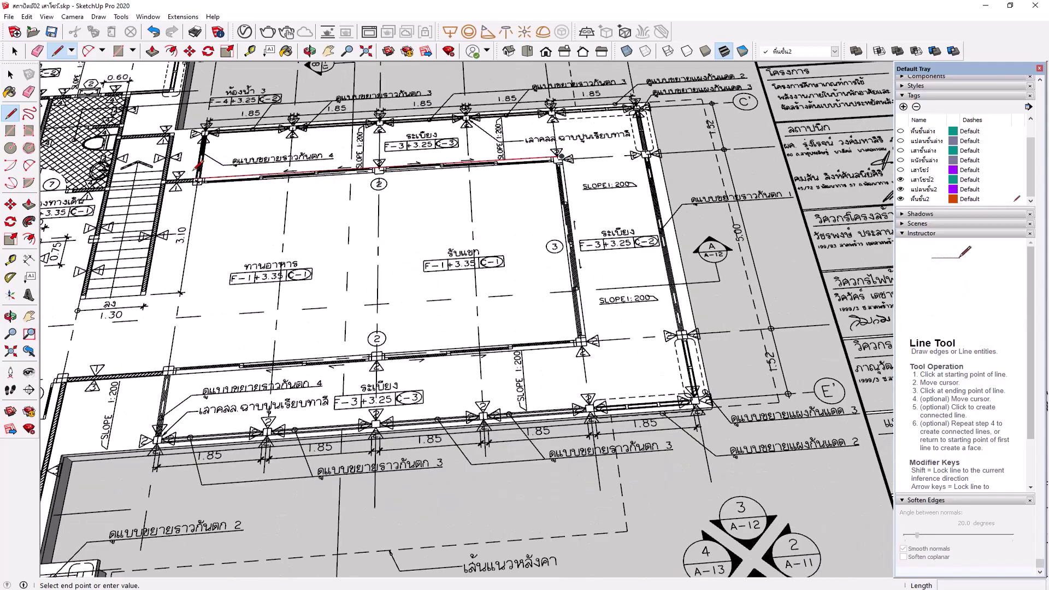
{"action": "scroll", "coordinate": [195, 169], "scroll_direction": "up", "scroll_amount": 1}
{"action": "scroll", "coordinate": [195, 169], "scroll_direction": "up", "scroll_amount": 1}
{"action": "scroll", "coordinate": [146, 176], "scroll_direction": "up", "scroll_amount": 2}
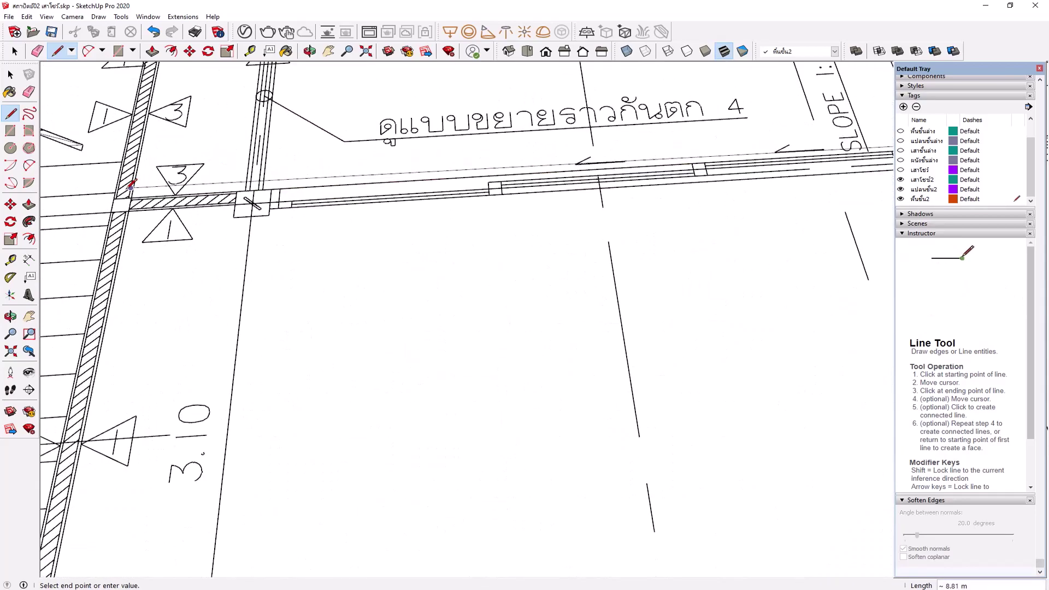
{"action": "scroll", "coordinate": [142, 181], "scroll_direction": "up", "scroll_amount": 1}
{"action": "scroll", "coordinate": [137, 189], "scroll_direction": "up", "scroll_amount": 1}
{"action": "scroll", "coordinate": [132, 197], "scroll_direction": "up", "scroll_amount": 1}
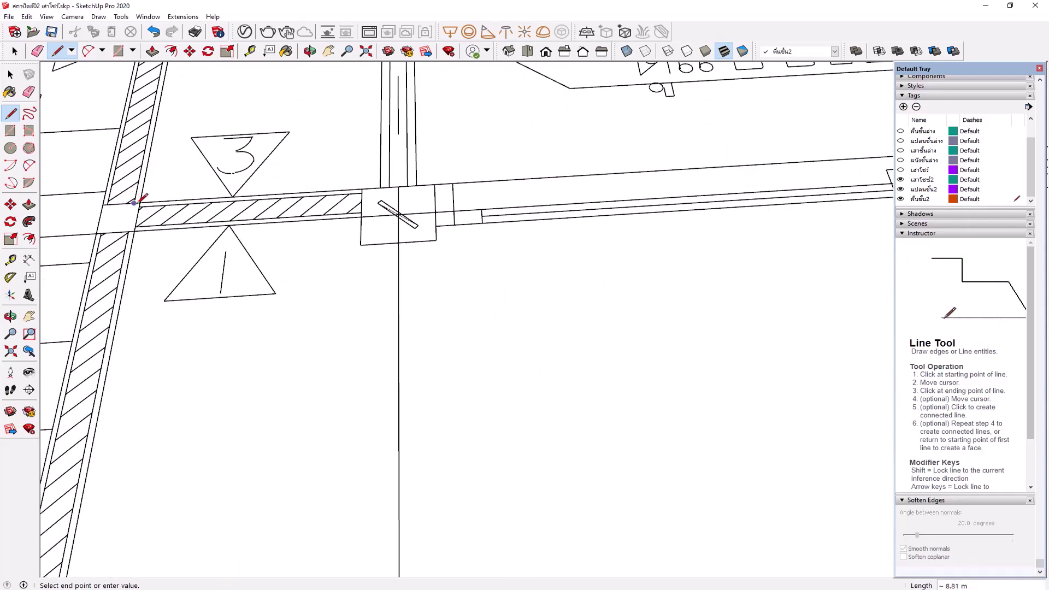
{"action": "scroll", "coordinate": [145, 200], "scroll_direction": "up", "scroll_amount": 1}
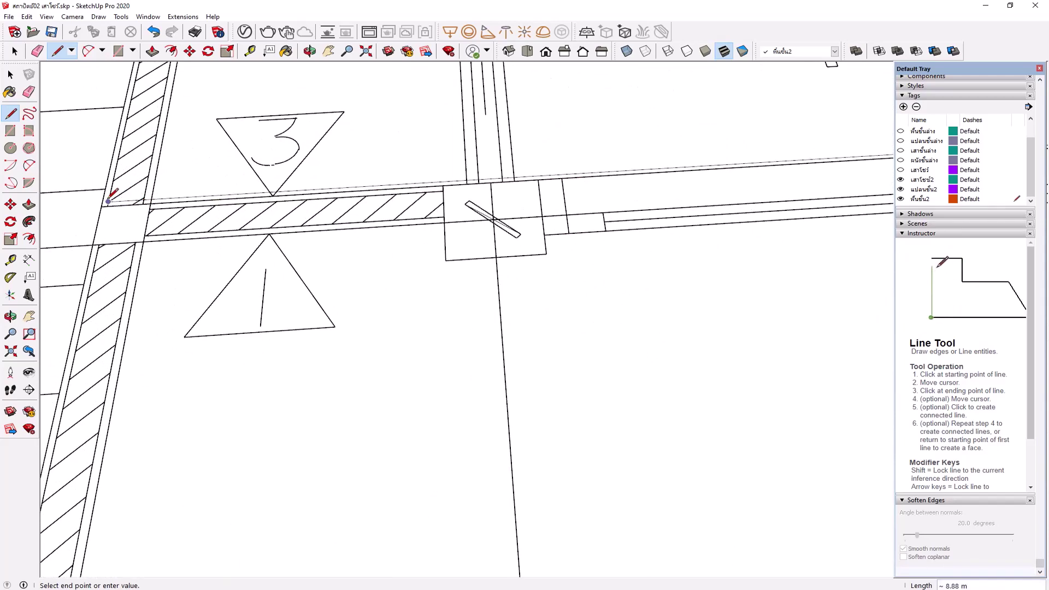
{"action": "scroll", "coordinate": [155, 202], "scroll_direction": "up", "scroll_amount": 1}
{"action": "scroll", "coordinate": [170, 203], "scroll_direction": "up", "scroll_amount": 1}
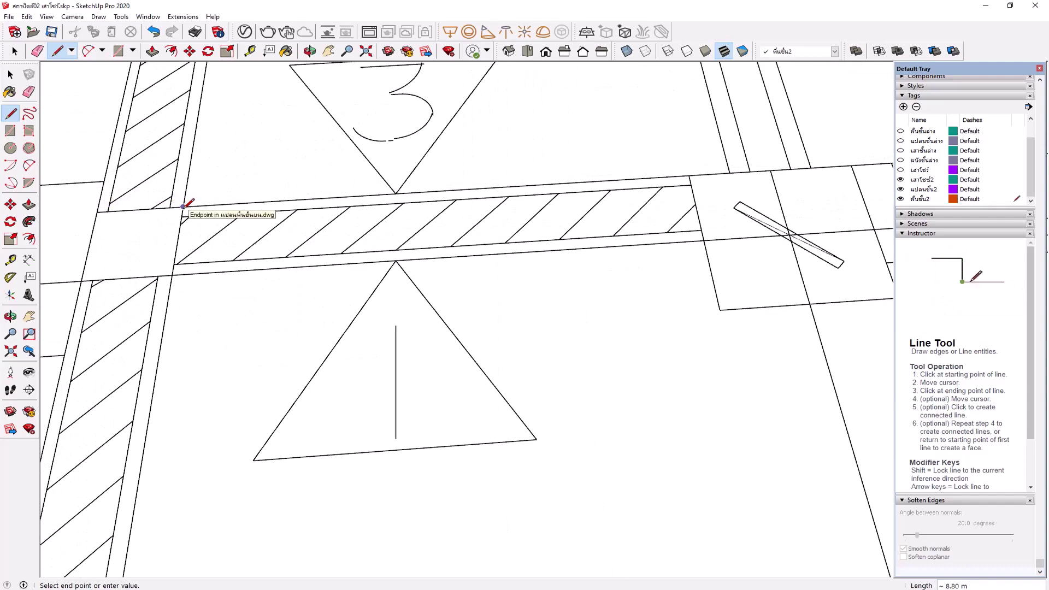
{"action": "left_click", "coordinate": [184, 206]}
Trace a new outline edge between wall corners around the upper bathroom
{"action": "scroll", "coordinate": [406, 321], "scroll_direction": "down", "scroll_amount": 3}
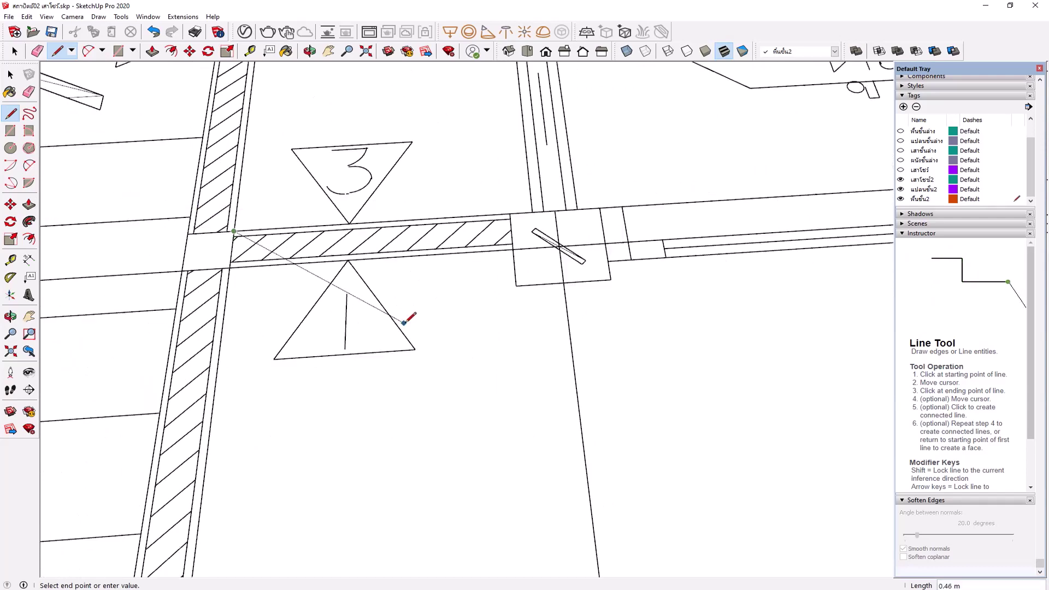
{"action": "scroll", "coordinate": [407, 325], "scroll_direction": "down", "scroll_amount": 1}
{"action": "scroll", "coordinate": [407, 326], "scroll_direction": "down", "scroll_amount": 2}
{"action": "scroll", "coordinate": [405, 323], "scroll_direction": "down", "scroll_amount": 1}
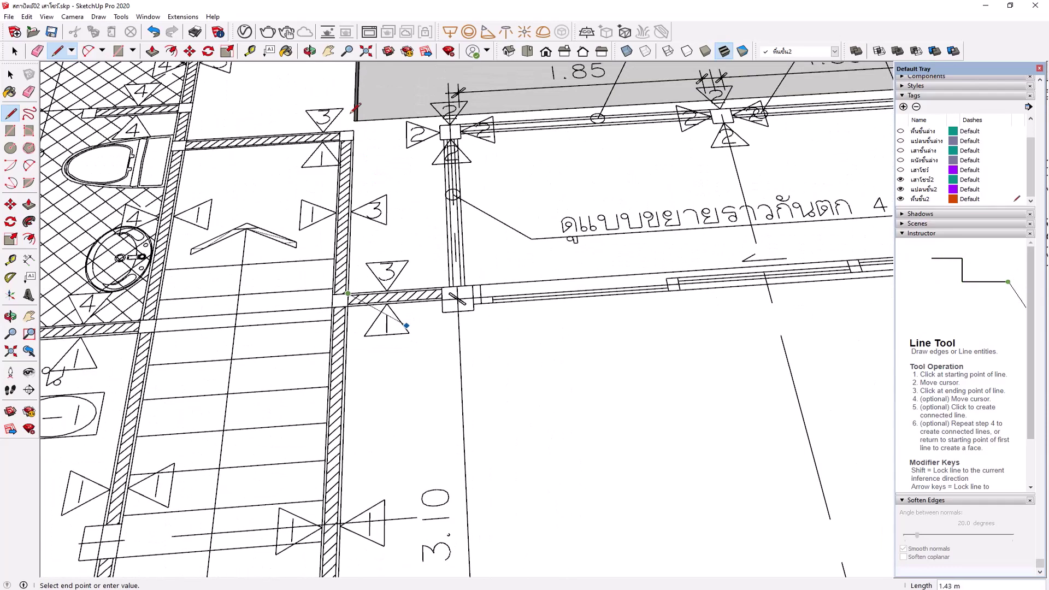
{"action": "scroll", "coordinate": [354, 115], "scroll_direction": "up", "scroll_amount": 1}
{"action": "scroll", "coordinate": [356, 122], "scroll_direction": "up", "scroll_amount": 1}
{"action": "scroll", "coordinate": [359, 128], "scroll_direction": "up", "scroll_amount": 1}
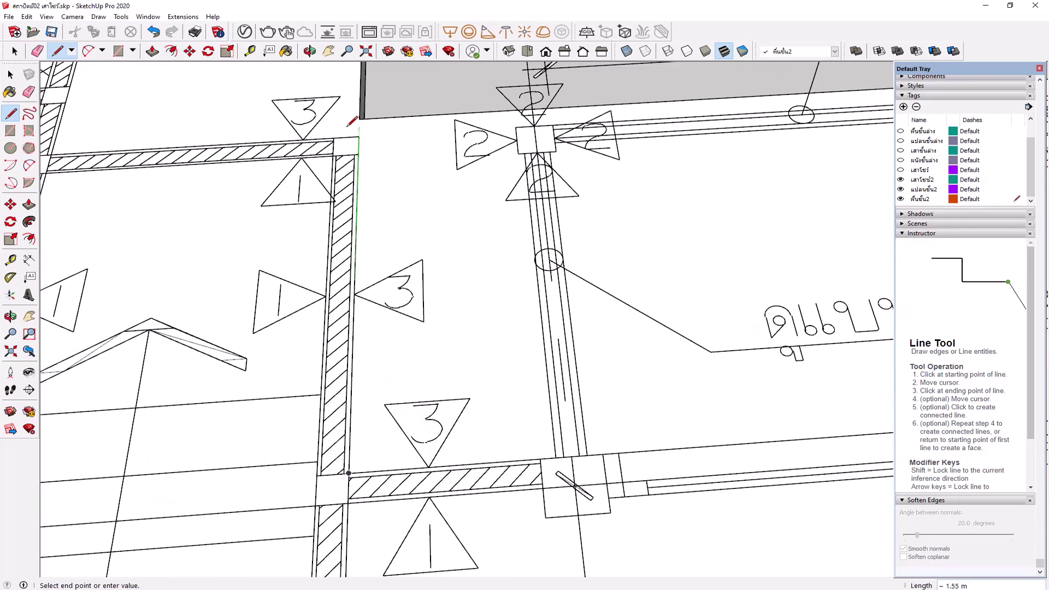
{"action": "scroll", "coordinate": [360, 134], "scroll_direction": "up", "scroll_amount": 1}
{"action": "left_click", "coordinate": [360, 138]}
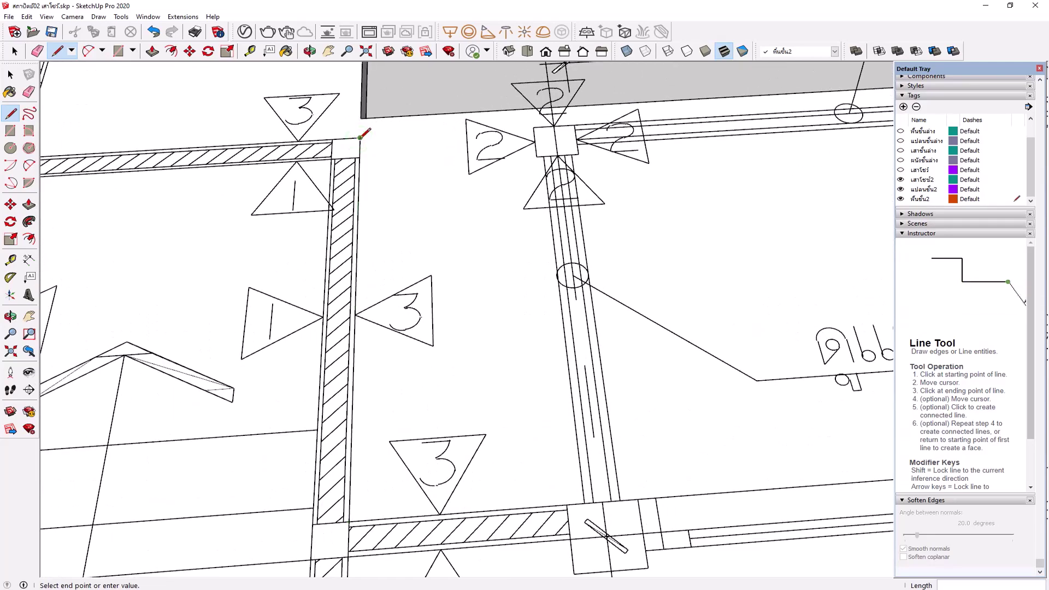
{"action": "scroll", "coordinate": [359, 139], "scroll_direction": "down", "scroll_amount": 1}
{"action": "scroll", "coordinate": [359, 139], "scroll_direction": "down", "scroll_amount": 1}
{"action": "scroll", "coordinate": [165, 146], "scroll_direction": "up", "scroll_amount": 1}
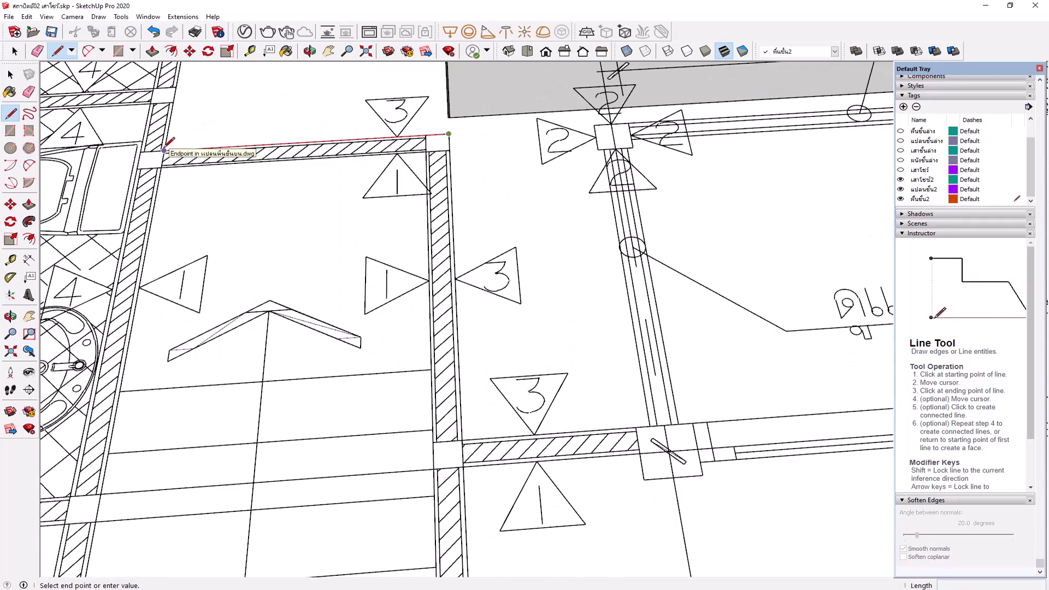
{"action": "scroll", "coordinate": [165, 146], "scroll_direction": "up", "scroll_amount": 1}
{"action": "scroll", "coordinate": [166, 146], "scroll_direction": "up", "scroll_amount": 2}
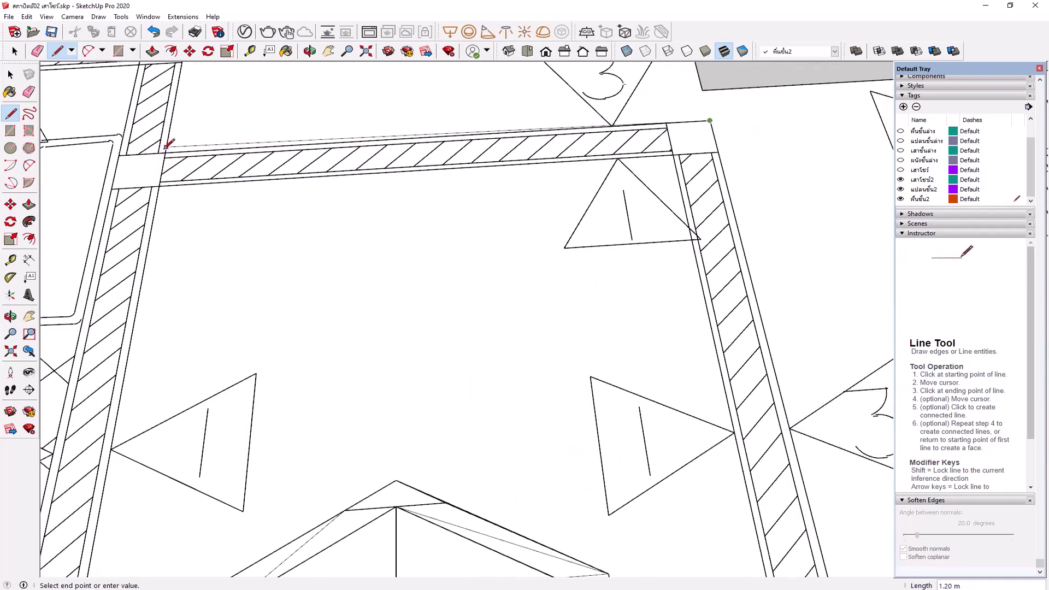
{"action": "left_click", "coordinate": [166, 152]}
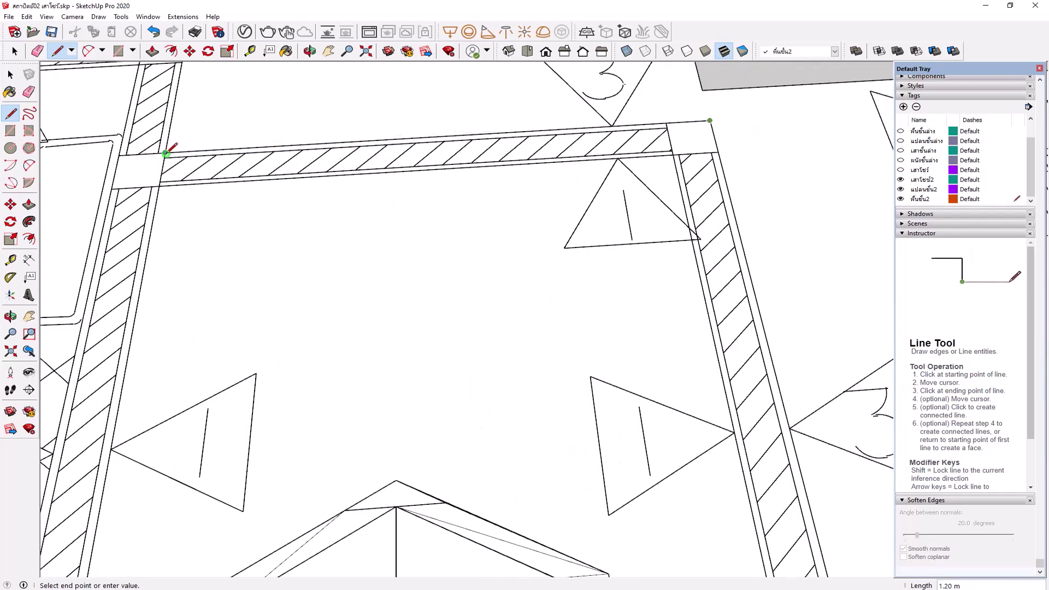
Snap the next edge to the wall endpoint, running about 5.20 m along bedroom 3's wall
{"action": "scroll", "coordinate": [637, 281], "scroll_direction": "down", "scroll_amount": 2}
{"action": "scroll", "coordinate": [644, 289], "scroll_direction": "down", "scroll_amount": 1}
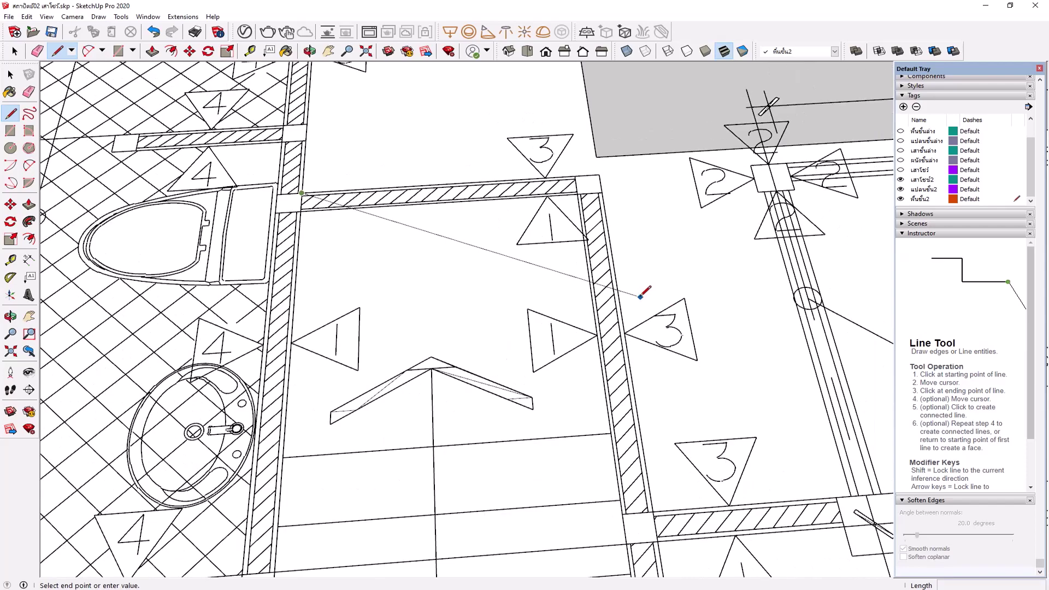
{"action": "scroll", "coordinate": [645, 292], "scroll_direction": "down", "scroll_amount": 1}
{"action": "scroll", "coordinate": [563, 240], "scroll_direction": "down", "scroll_amount": 1}
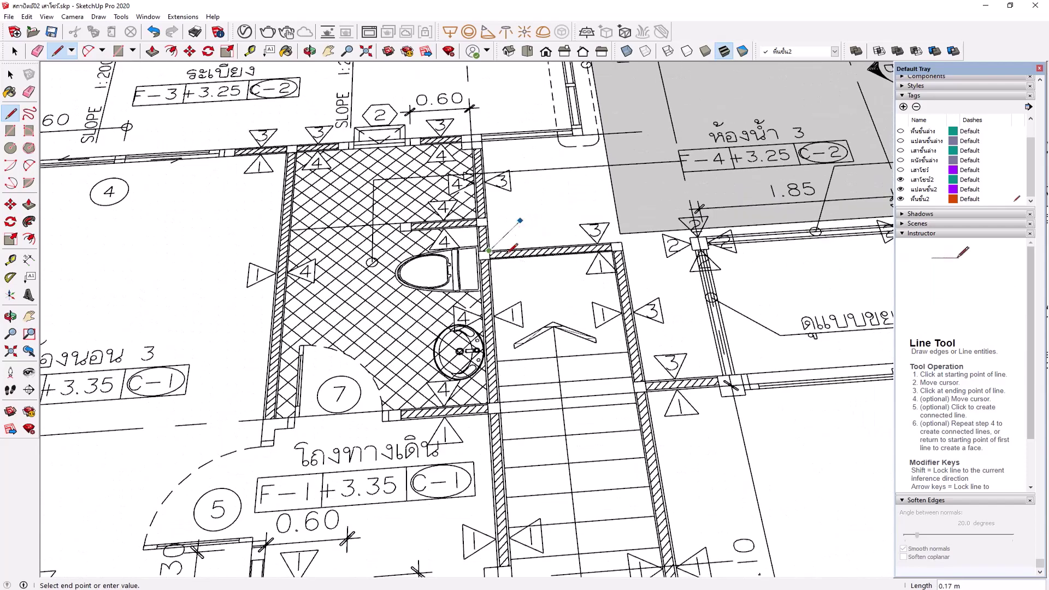
{"action": "scroll", "coordinate": [509, 233], "scroll_direction": "up", "scroll_amount": 1}
{"action": "scroll", "coordinate": [480, 129], "scroll_direction": "up", "scroll_amount": 2}
{"action": "scroll", "coordinate": [476, 140], "scroll_direction": "up", "scroll_amount": 1}
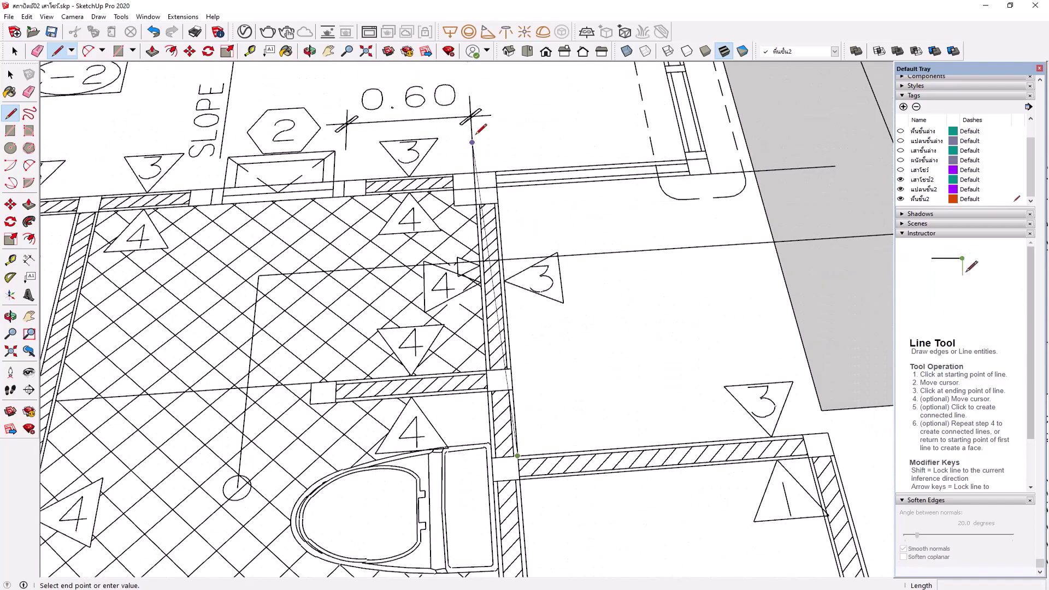
{"action": "scroll", "coordinate": [487, 152], "scroll_direction": "up", "scroll_amount": 1}
{"action": "left_click", "coordinate": [507, 190]}
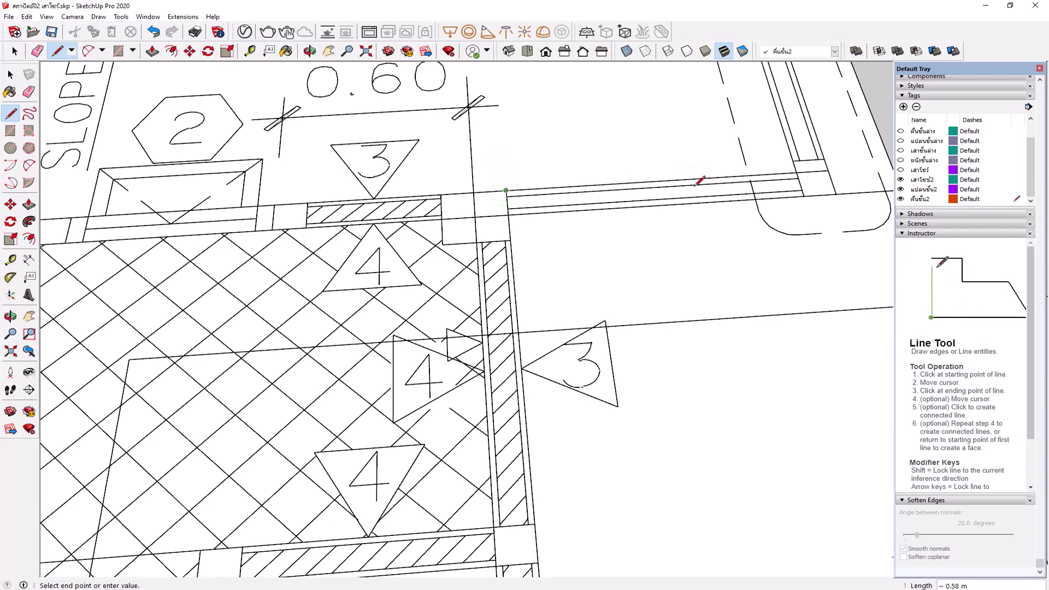
{"action": "scroll", "coordinate": [699, 181], "scroll_direction": "down", "scroll_amount": 2}
{"action": "scroll", "coordinate": [697, 183], "scroll_direction": "down", "scroll_amount": 1}
{"action": "scroll", "coordinate": [661, 185], "scroll_direction": "down", "scroll_amount": 1}
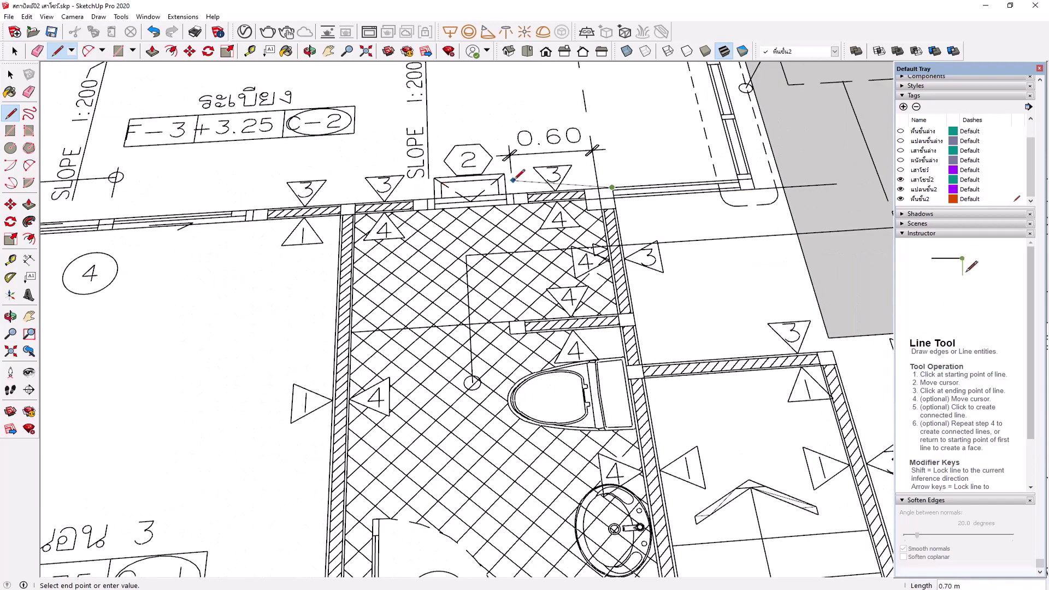
{"action": "scroll", "coordinate": [514, 180], "scroll_direction": "down", "scroll_amount": 1}
{"action": "scroll", "coordinate": [567, 174], "scroll_direction": "down", "scroll_amount": 1}
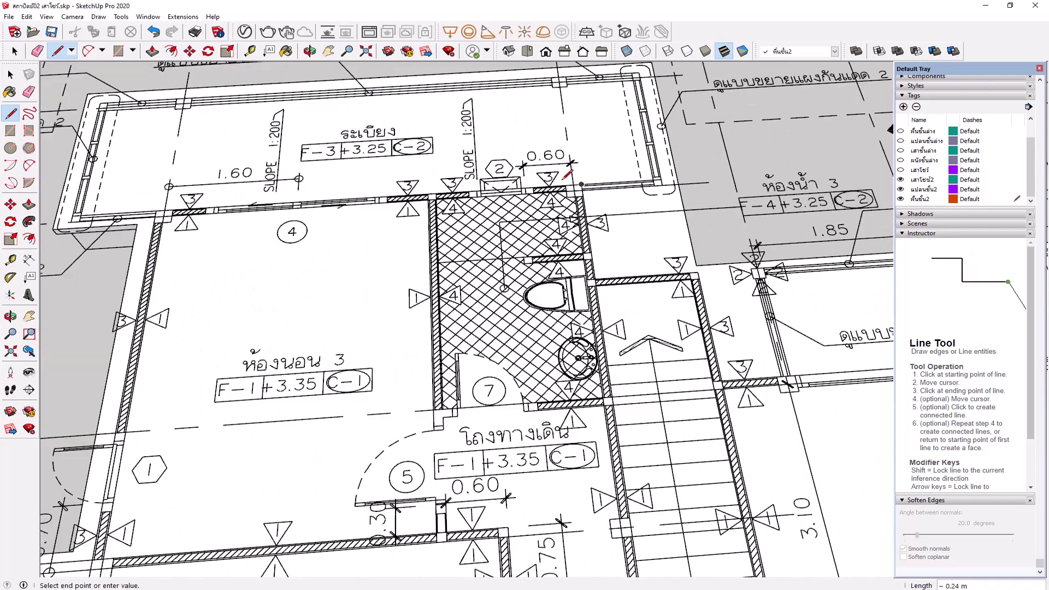
{"action": "scroll", "coordinate": [186, 207], "scroll_direction": "up", "scroll_amount": 1}
{"action": "scroll", "coordinate": [186, 207], "scroll_direction": "up", "scroll_amount": 1}
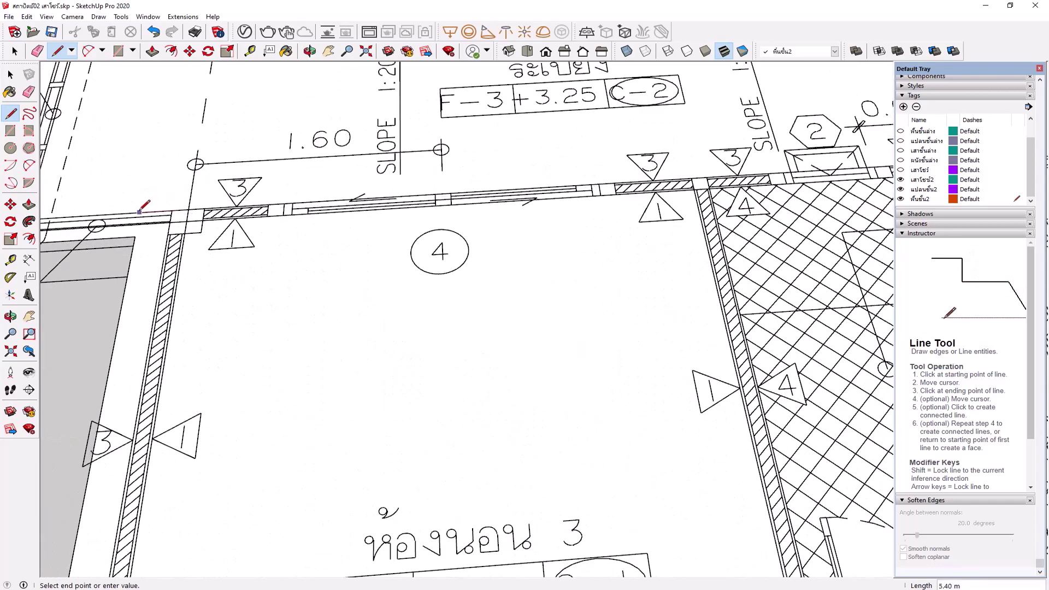
{"action": "scroll", "coordinate": [189, 206], "scroll_direction": "up", "scroll_amount": 1}
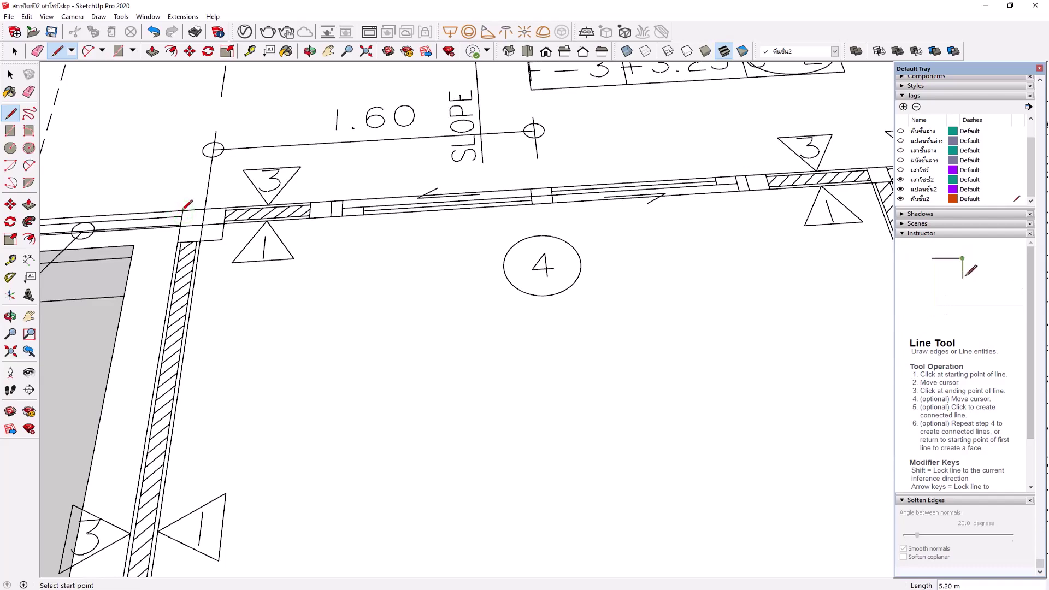
{"action": "left_click", "coordinate": [18, 77]}
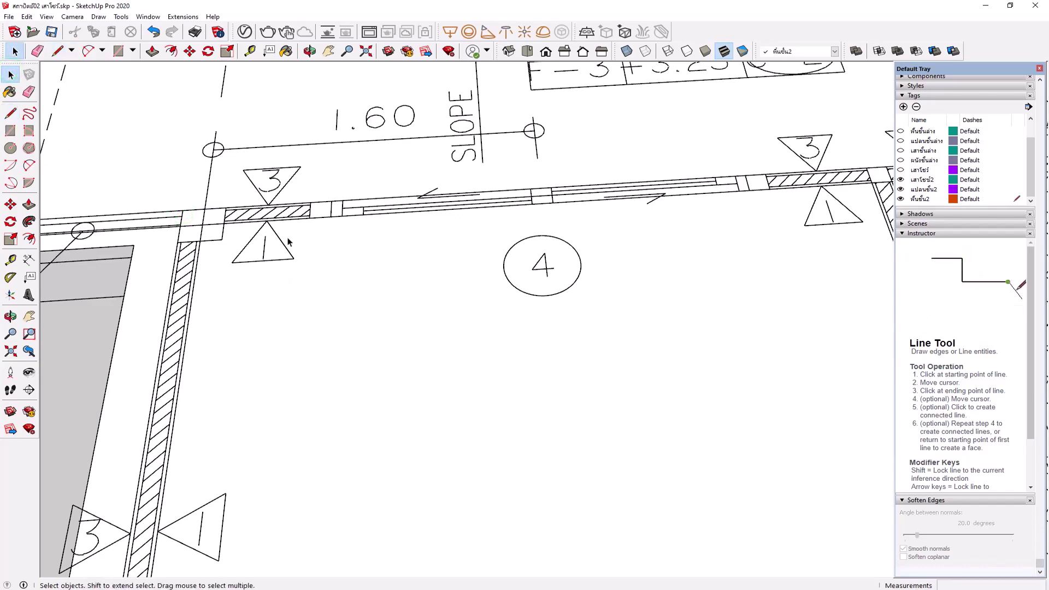
{"action": "scroll", "coordinate": [306, 219], "scroll_direction": "down", "scroll_amount": 2}
{"action": "scroll", "coordinate": [328, 203], "scroll_direction": "down", "scroll_amount": 2}
{"action": "scroll", "coordinate": [345, 193], "scroll_direction": "down", "scroll_amount": 2}
{"action": "scroll", "coordinate": [345, 193], "scroll_direction": "down", "scroll_amount": 2}
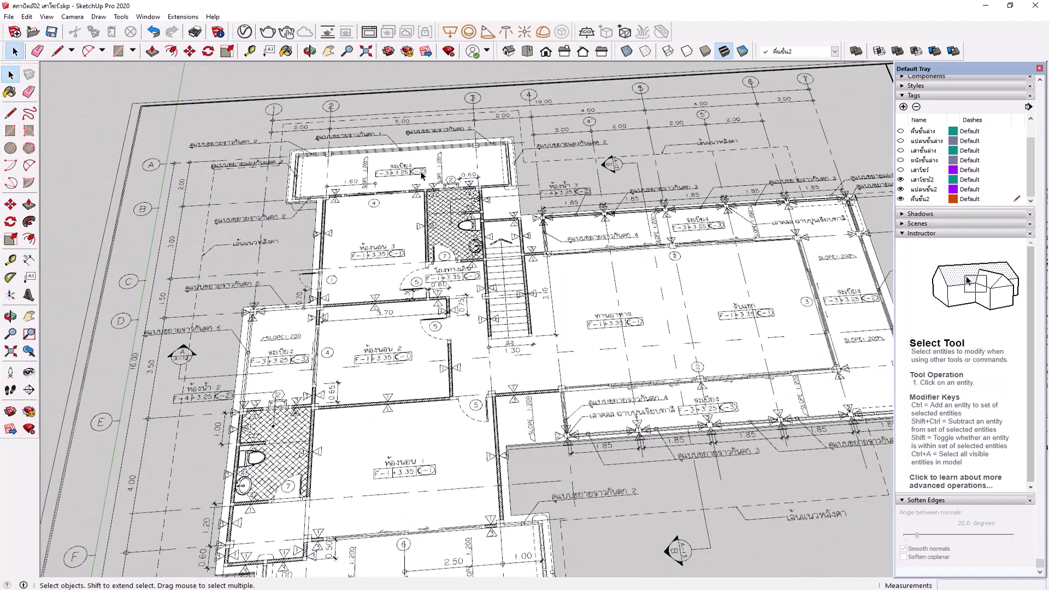
{"action": "mouse_move", "coordinate": [346, 192]}
{"action": "middle_mouse_down"}
{"action": "mouse_move", "coordinate": [391, 297]}
{"action": "mouse_move", "coordinate": [582, 237]}
{"action": "middle_mouse_up"}
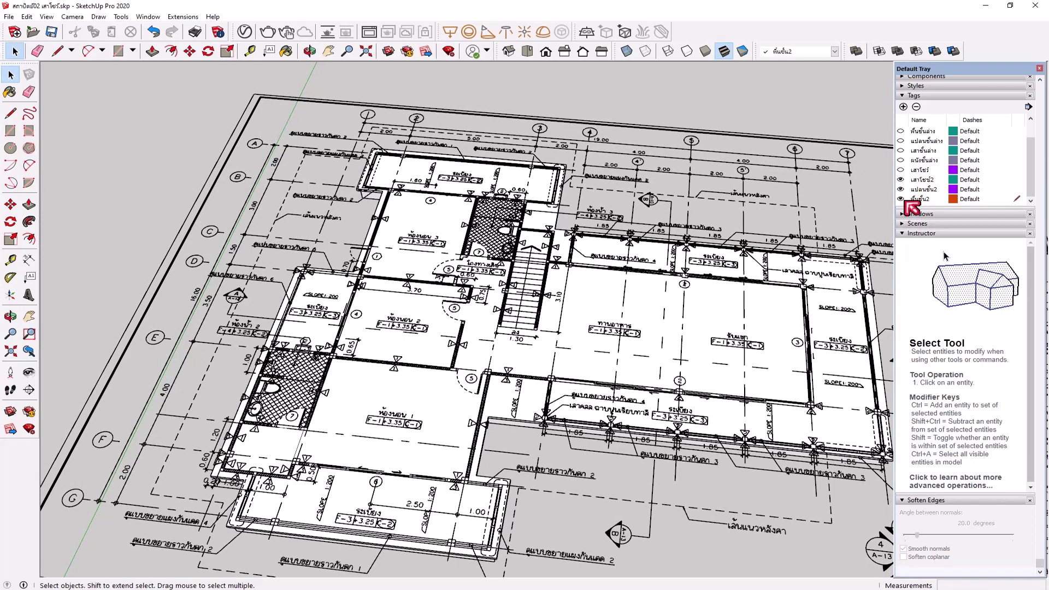
Turn off the floor-plan tag and orbit around the bare white slab and its traced faces
{"action": "left_click", "coordinate": [900, 189]}
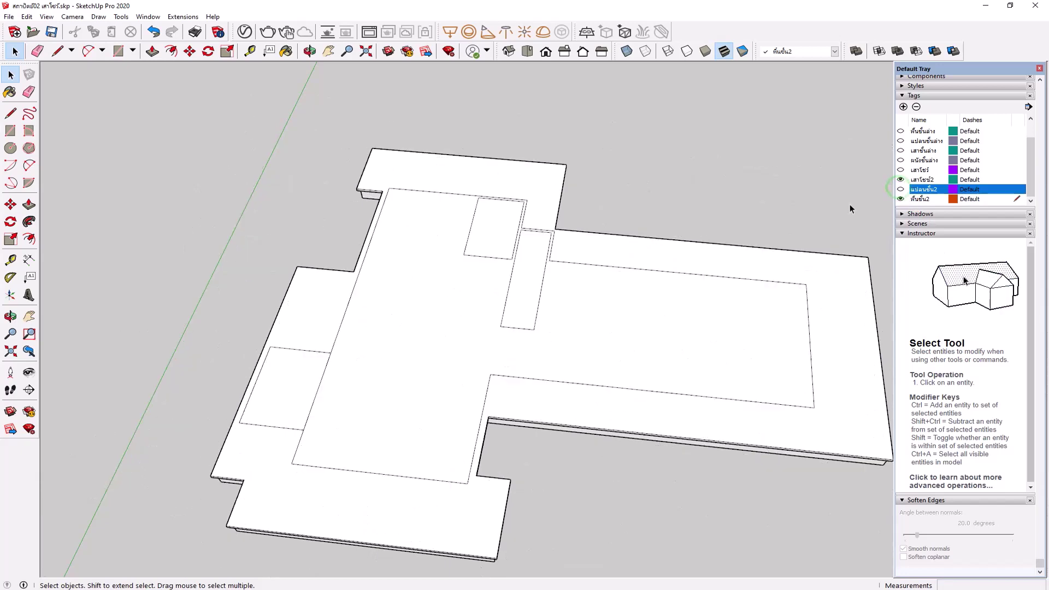
{"action": "scroll", "coordinate": [427, 320], "scroll_direction": "down", "scroll_amount": 3}
{"action": "mouse_move", "coordinate": [381, 250]}
{"action": "middle_mouse_down"}
{"action": "mouse_move", "coordinate": [499, 299]}
{"action": "mouse_move", "coordinate": [394, 370]}
{"action": "mouse_move", "coordinate": [323, 354]}
{"action": "middle_mouse_up"}
{"action": "scroll", "coordinate": [394, 370], "scroll_direction": "up", "scroll_amount": 3}
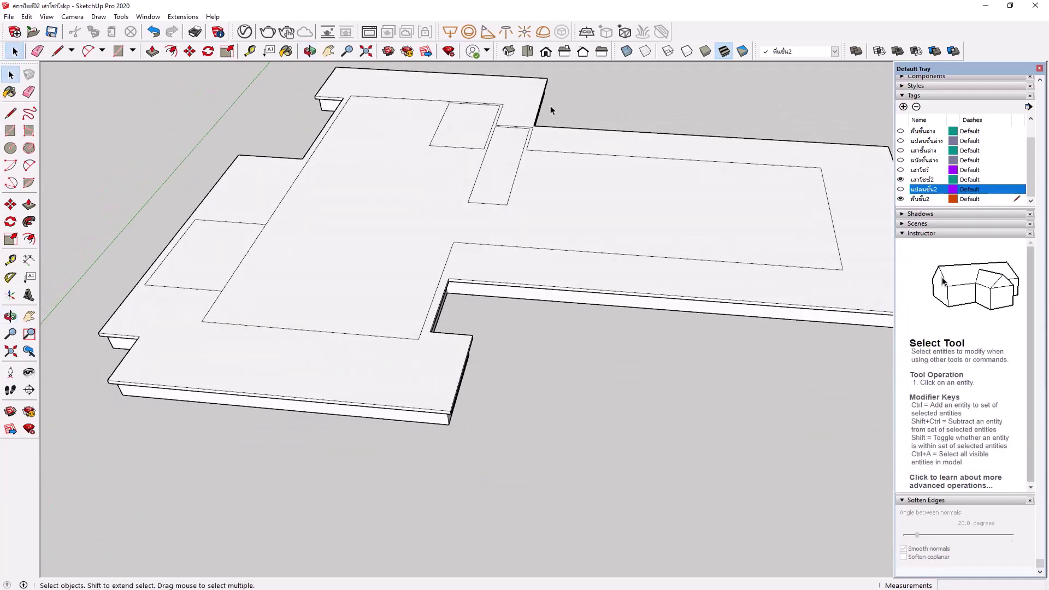
{"action": "scroll", "coordinate": [550, 106], "scroll_direction": "up", "scroll_amount": 5}
{"action": "scroll", "coordinate": [489, 161], "scroll_direction": "down", "scroll_amount": 4}
{"action": "middle_click_drag", "start_coordinate": [466, 304], "coordinate": [475, 295]}
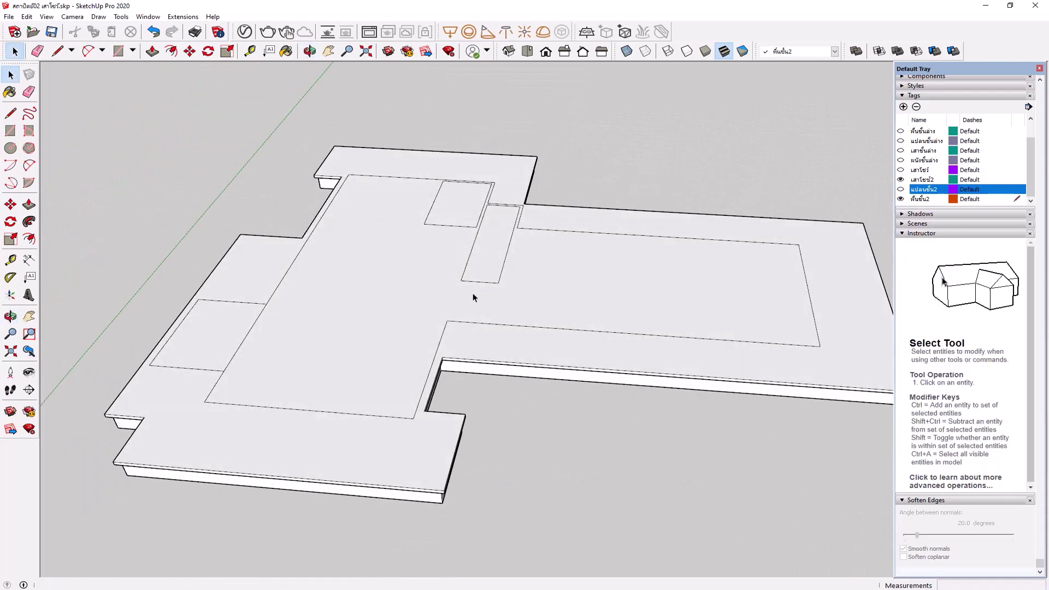
{"action": "mouse_move", "coordinate": [475, 219]}
{"action": "middle_mouse_down"}
{"action": "mouse_move", "coordinate": [486, 280]}
{"action": "mouse_move", "coordinate": [441, 326]}
{"action": "mouse_move", "coordinate": [516, 235]}
{"action": "mouse_move", "coordinate": [338, 222]}
{"action": "middle_mouse_up"}
{"action": "scroll", "coordinate": [504, 261], "scroll_direction": "up", "scroll_amount": 2}
{"action": "scroll", "coordinate": [457, 276], "scroll_direction": "up", "scroll_amount": 2}
{"action": "scroll", "coordinate": [457, 280], "scroll_direction": "up", "scroll_amount": 2}
{"action": "scroll", "coordinate": [458, 279], "scroll_direction": "down", "scroll_amount": 2}
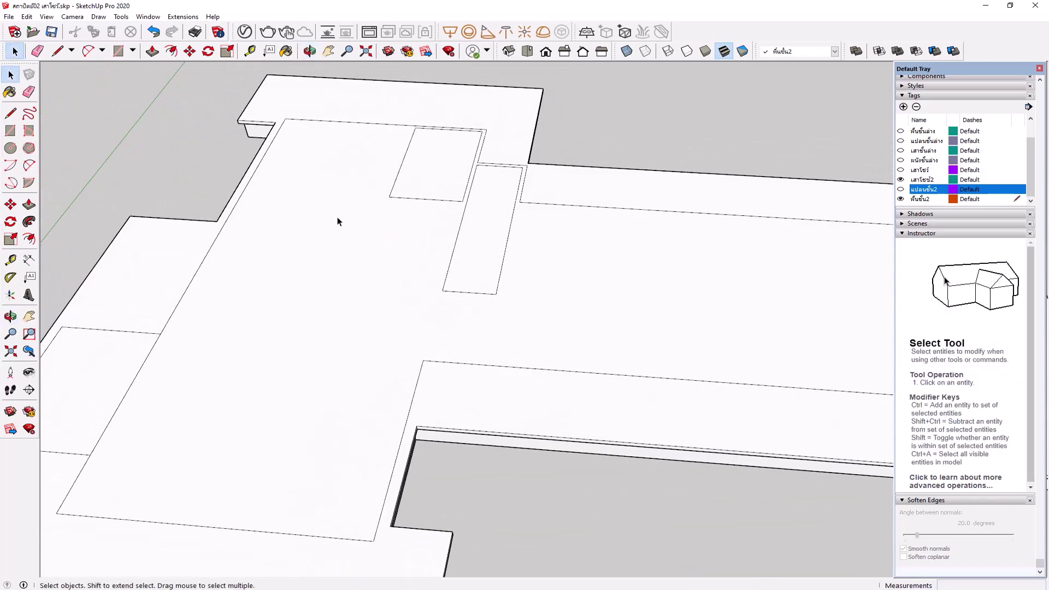
{"action": "scroll", "coordinate": [337, 221], "scroll_direction": "down", "scroll_amount": 2}
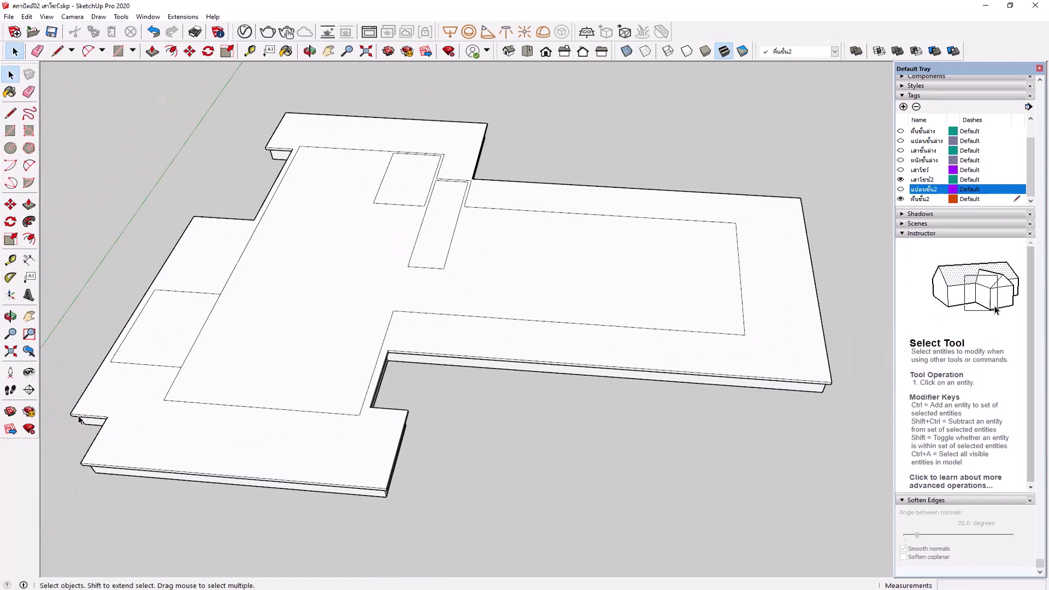
{"action": "scroll", "coordinate": [79, 419], "scroll_direction": "up", "scroll_amount": 2}
Push/Pull the inner floor face up 0.1 m, leaving bathroom and stairwell faces recessed
{"action": "left_click", "coordinate": [152, 51]}
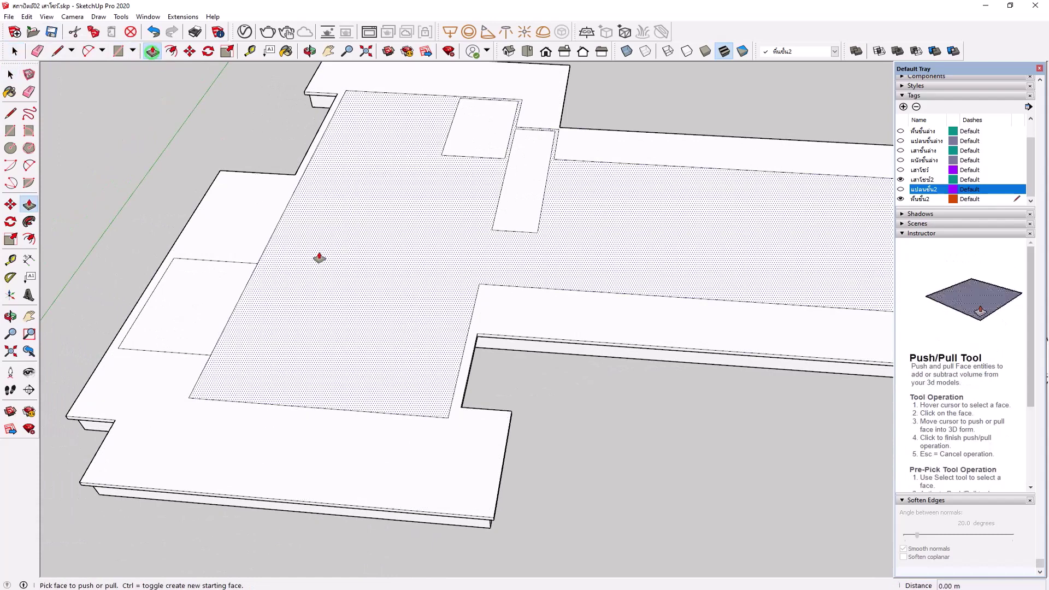
{"action": "left_click", "coordinate": [320, 268]}
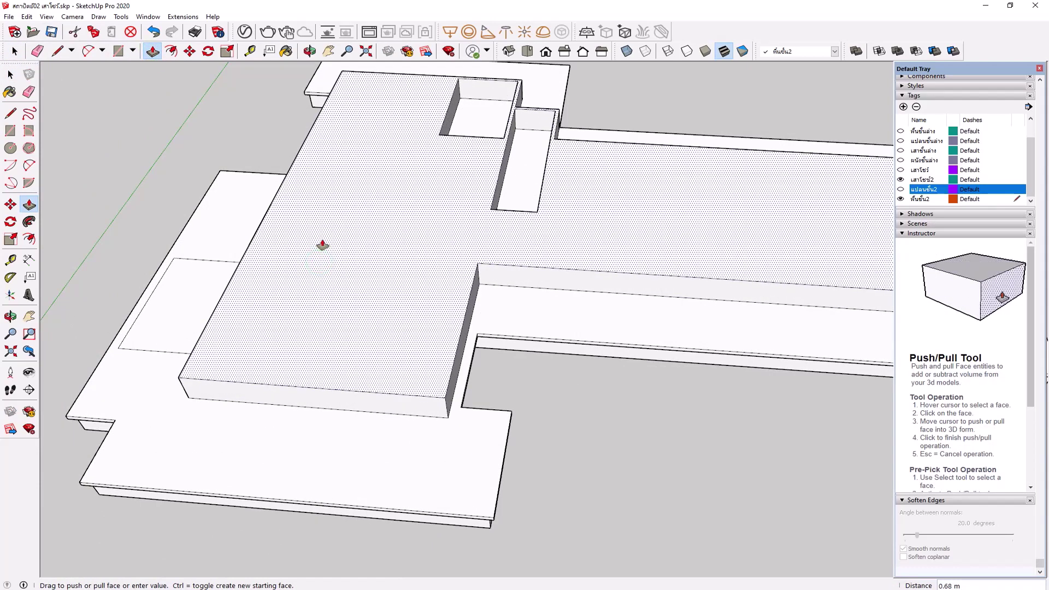
{"action": "type", "text": "0.1"}
{"action": "key", "text": "Return"}
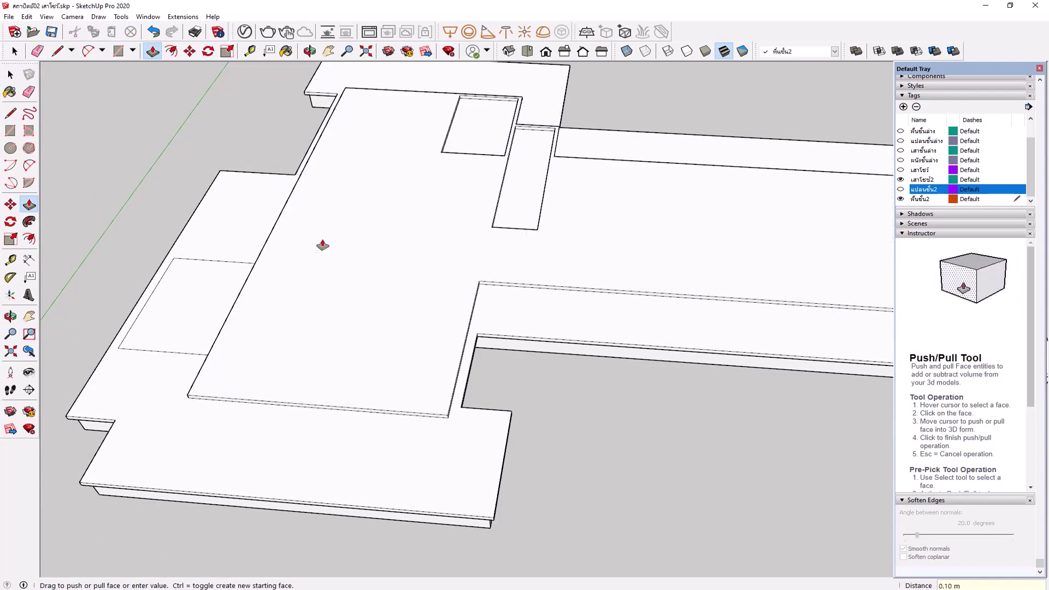
{"action": "mouse_move", "coordinate": [322, 245]}
{"action": "middle_mouse_down"}
{"action": "mouse_move", "coordinate": [403, 316]}
{"action": "mouse_move", "coordinate": [633, 276]}
{"action": "mouse_move", "coordinate": [428, 480]}
{"action": "mouse_move", "coordinate": [402, 473]}
{"action": "mouse_move", "coordinate": [581, 375]}
{"action": "mouse_move", "coordinate": [501, 366]}
{"action": "mouse_move", "coordinate": [426, 387]}
{"action": "mouse_move", "coordinate": [598, 411]}
{"action": "middle_mouse_up"}
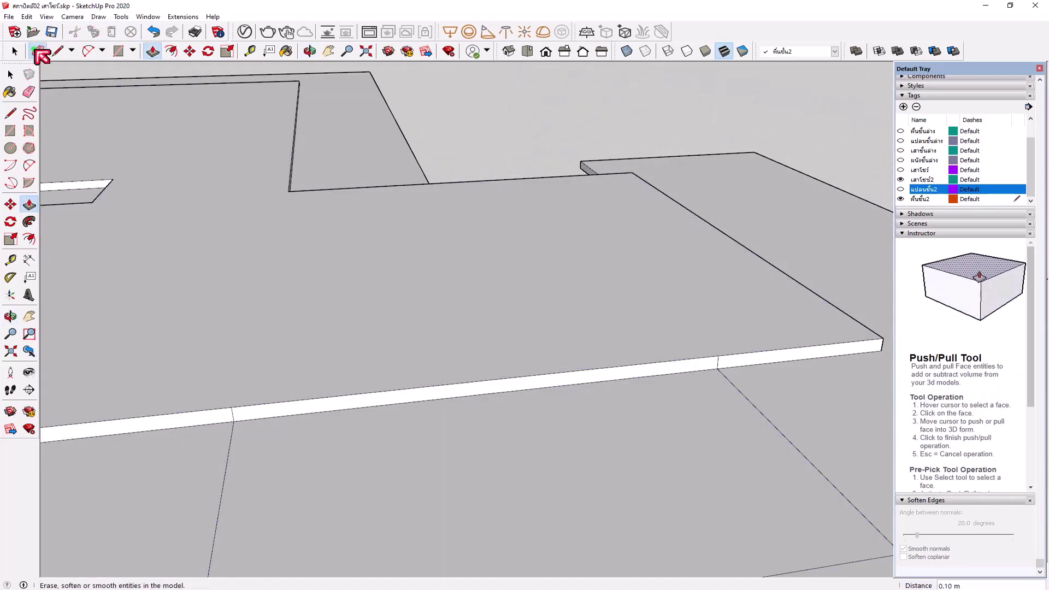
Orbit and zoom around the raised slab to get a close view of the narrow strip opening
{"action": "left_click", "coordinate": [37, 51]}
{"action": "scroll", "coordinate": [238, 385], "scroll_direction": "up", "scroll_amount": 1}
{"action": "scroll", "coordinate": [236, 423], "scroll_direction": "up", "scroll_amount": 1}
{"action": "scroll", "coordinate": [207, 410], "scroll_direction": "down", "scroll_amount": 2}
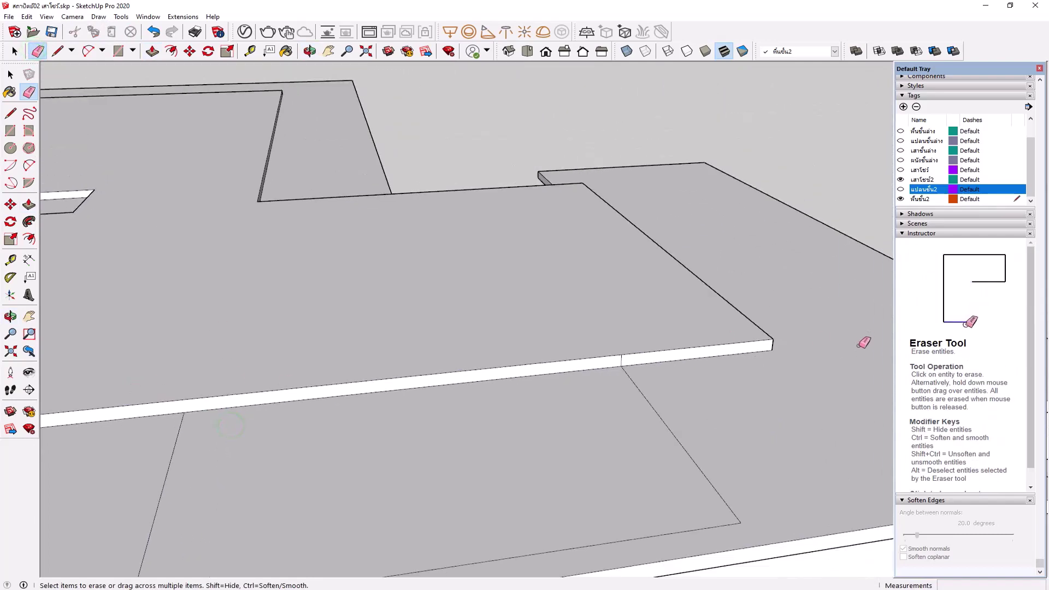
{"action": "scroll", "coordinate": [574, 364], "scroll_direction": "down", "scroll_amount": 5}
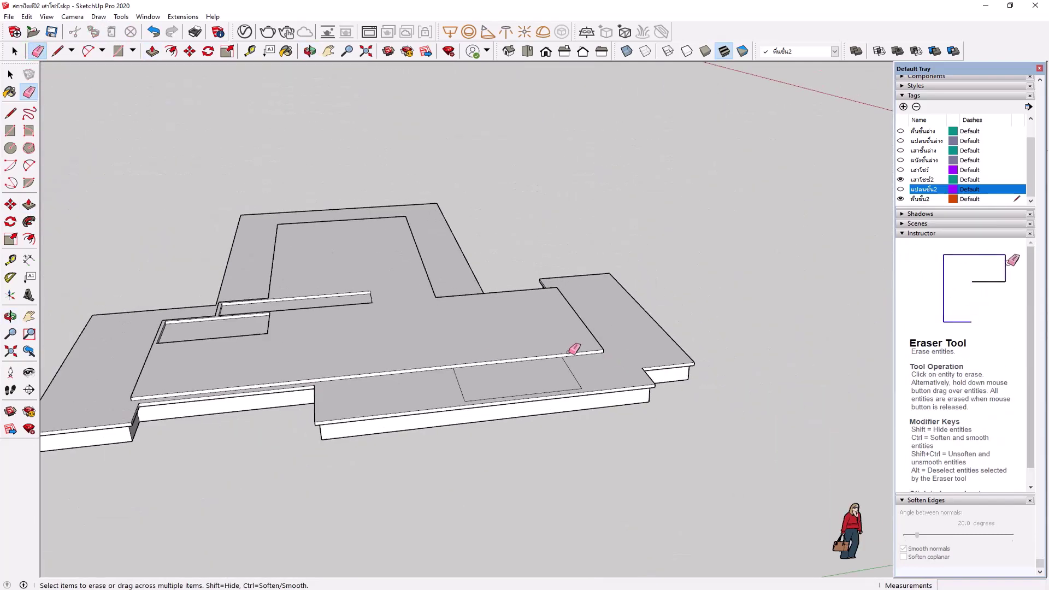
{"action": "mouse_move", "coordinate": [569, 351]}
{"action": "middle_mouse_down"}
{"action": "mouse_move", "coordinate": [269, 417]}
{"action": "mouse_move", "coordinate": [522, 304]}
{"action": "middle_mouse_up"}
{"action": "scroll", "coordinate": [414, 330], "scroll_direction": "up", "scroll_amount": 2}
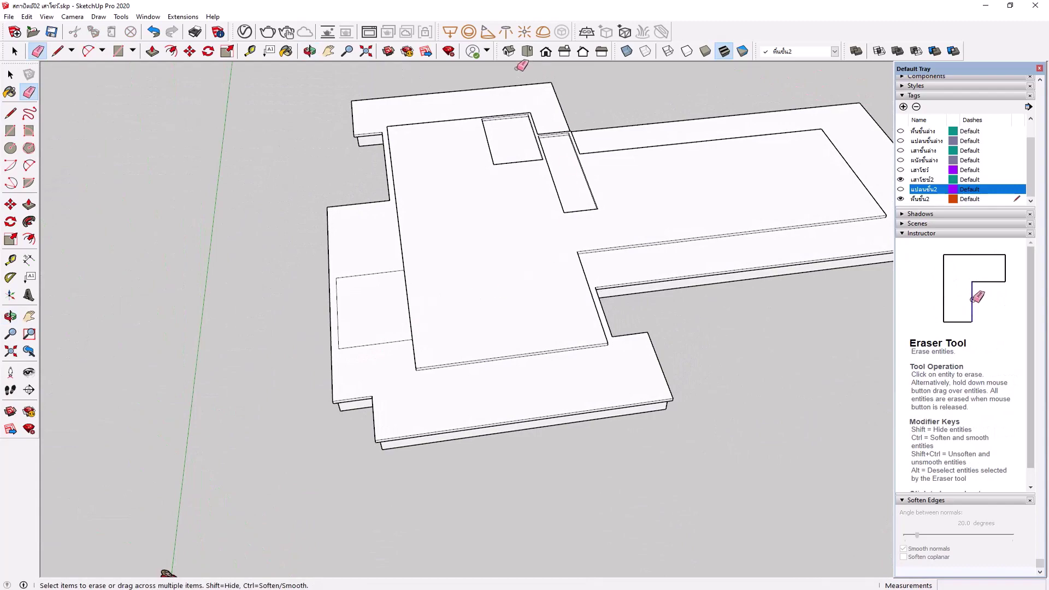
{"action": "scroll", "coordinate": [524, 120], "scroll_direction": "up", "scroll_amount": 2}
{"action": "scroll", "coordinate": [649, 225], "scroll_direction": "up", "scroll_amount": 2}
{"action": "mouse_move", "coordinate": [648, 224]}
{"action": "middle_mouse_down"}
{"action": "mouse_move", "coordinate": [399, 204]}
{"action": "mouse_move", "coordinate": [527, 246]}
{"action": "mouse_move", "coordinate": [365, 295]}
{"action": "middle_mouse_up"}
{"action": "scroll", "coordinate": [440, 185], "scroll_direction": "down", "scroll_amount": 4}
{"action": "scroll", "coordinate": [365, 295], "scroll_direction": "up", "scroll_amount": 3}
{"action": "mouse_move", "coordinate": [427, 286]}
{"action": "middle_mouse_down"}
{"action": "mouse_move", "coordinate": [468, 117]}
{"action": "mouse_move", "coordinate": [510, 234]}
{"action": "mouse_move", "coordinate": [490, 140]}
{"action": "mouse_move", "coordinate": [411, 493]}
{"action": "mouse_move", "coordinate": [569, 321]}
{"action": "mouse_move", "coordinate": [578, 283]}
{"action": "middle_mouse_up"}
{"action": "scroll", "coordinate": [590, 244], "scroll_direction": "up", "scroll_amount": 3}
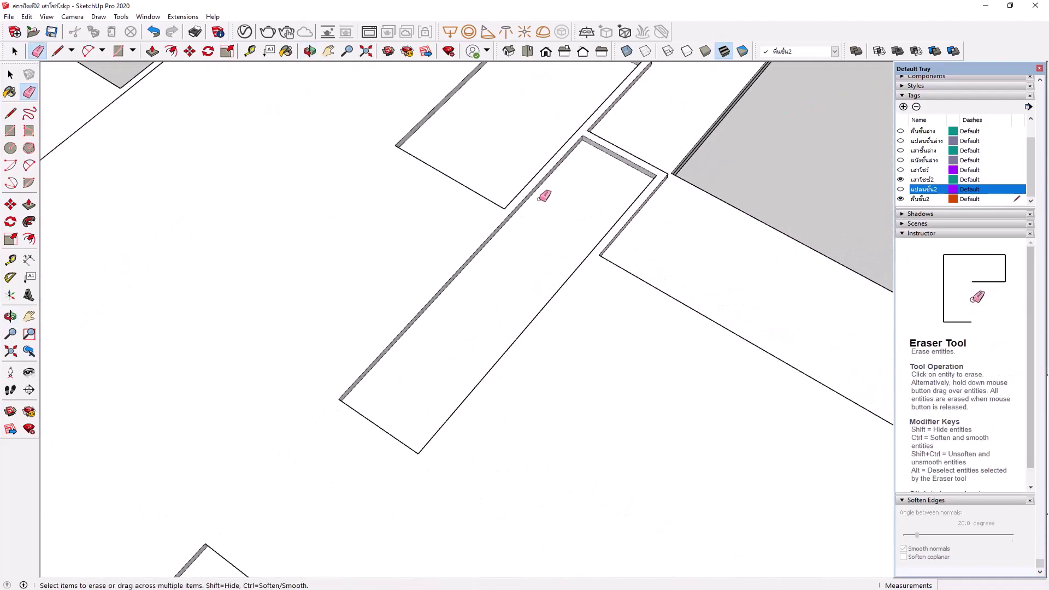
{"action": "mouse_move", "coordinate": [542, 198]}
{"action": "middle_mouse_down"}
{"action": "mouse_move", "coordinate": [539, 253]}
{"action": "mouse_move", "coordinate": [497, 332]}
{"action": "middle_mouse_up"}
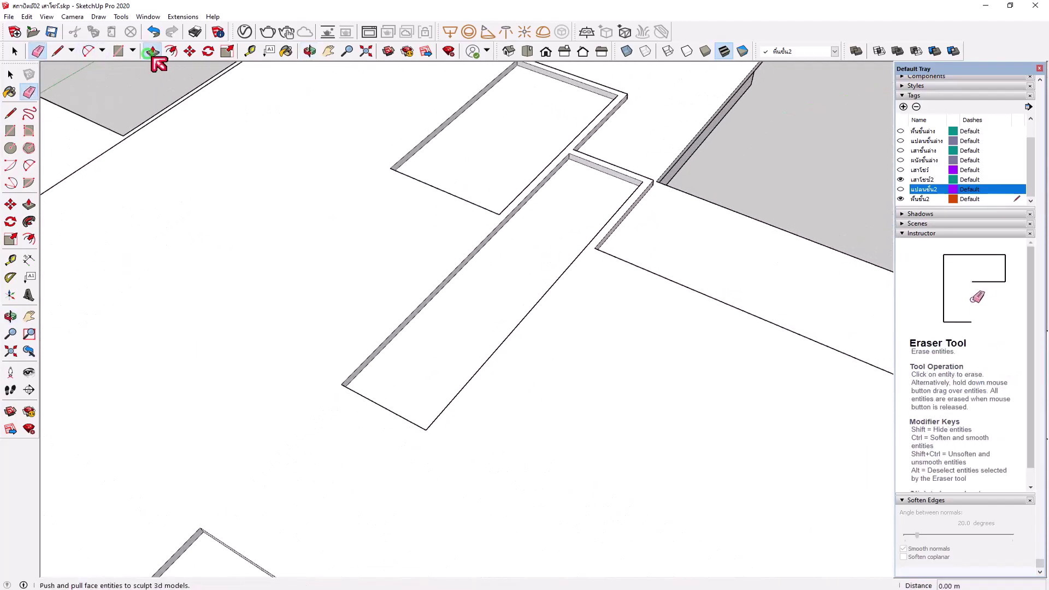
Push the narrow stairwell strip face down 0.60 m, then orbit to inspect the opening
{"action": "left_click", "coordinate": [152, 51]}
{"action": "left_click", "coordinate": [469, 309]}
{"action": "left_click", "coordinate": [451, 365]}
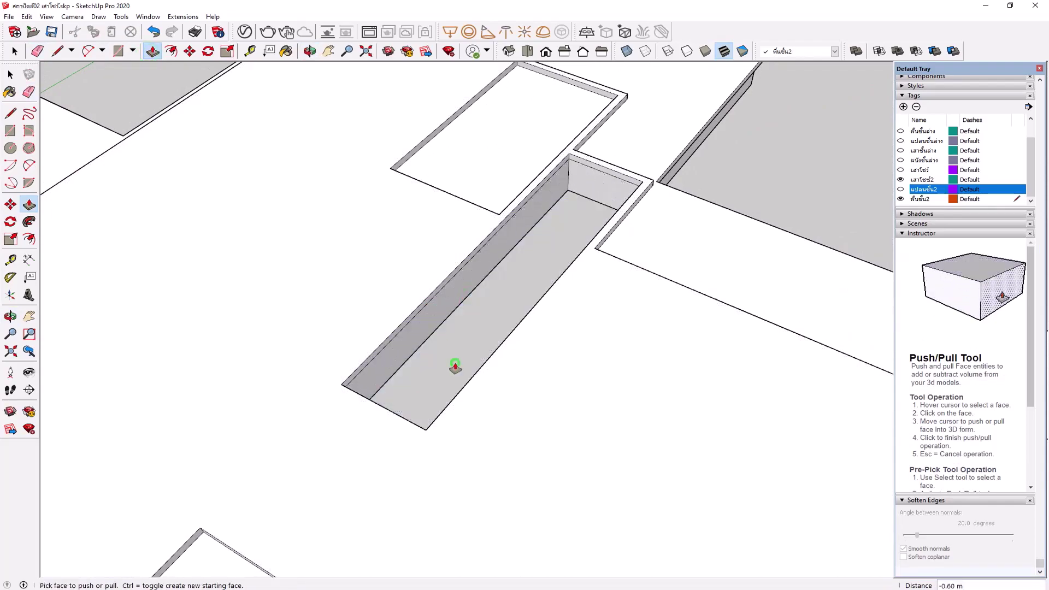
{"action": "mouse_move", "coordinate": [450, 367]}
{"action": "middle_mouse_down"}
{"action": "mouse_move", "coordinate": [505, 309]}
{"action": "mouse_move", "coordinate": [503, 451]}
{"action": "mouse_move", "coordinate": [504, 145]}
{"action": "mouse_move", "coordinate": [451, 346]}
{"action": "mouse_move", "coordinate": [445, 494]}
{"action": "mouse_move", "coordinate": [435, 343]}
{"action": "mouse_move", "coordinate": [504, 398]}
{"action": "mouse_move", "coordinate": [693, 469]}
{"action": "mouse_move", "coordinate": [857, 473]}
{"action": "mouse_move", "coordinate": [330, 490]}
{"action": "mouse_move", "coordinate": [304, 508]}
{"action": "middle_mouse_up"}
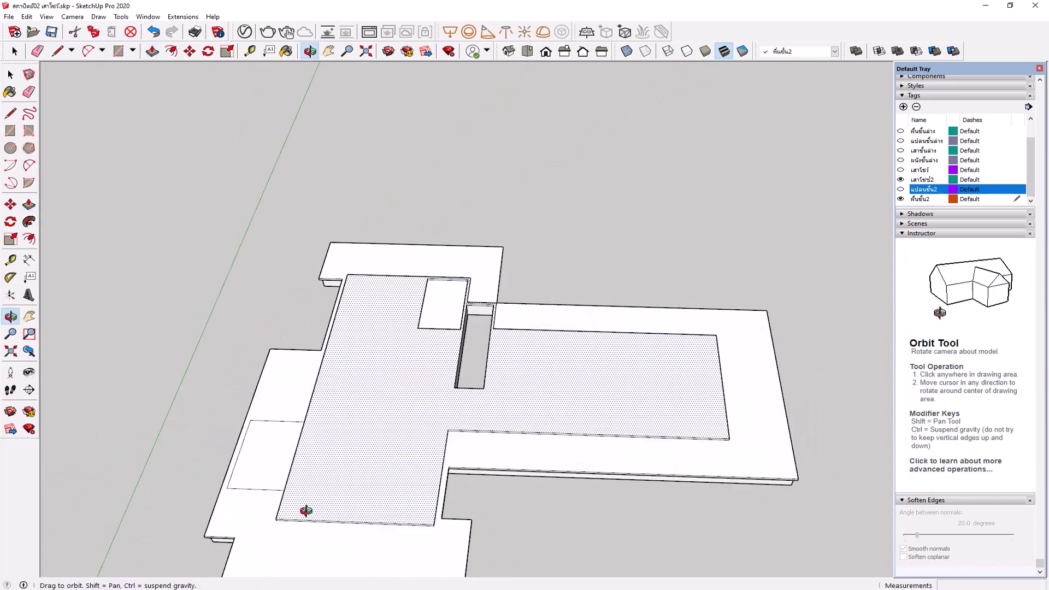
{"action": "scroll", "coordinate": [335, 518], "scroll_direction": "up", "scroll_amount": 3}
{"action": "scroll", "coordinate": [468, 281], "scroll_direction": "down", "scroll_amount": 3}
{"action": "scroll", "coordinate": [428, 417], "scroll_direction": "up", "scroll_amount": 3}
{"action": "scroll", "coordinate": [427, 417], "scroll_direction": "up", "scroll_amount": 1}
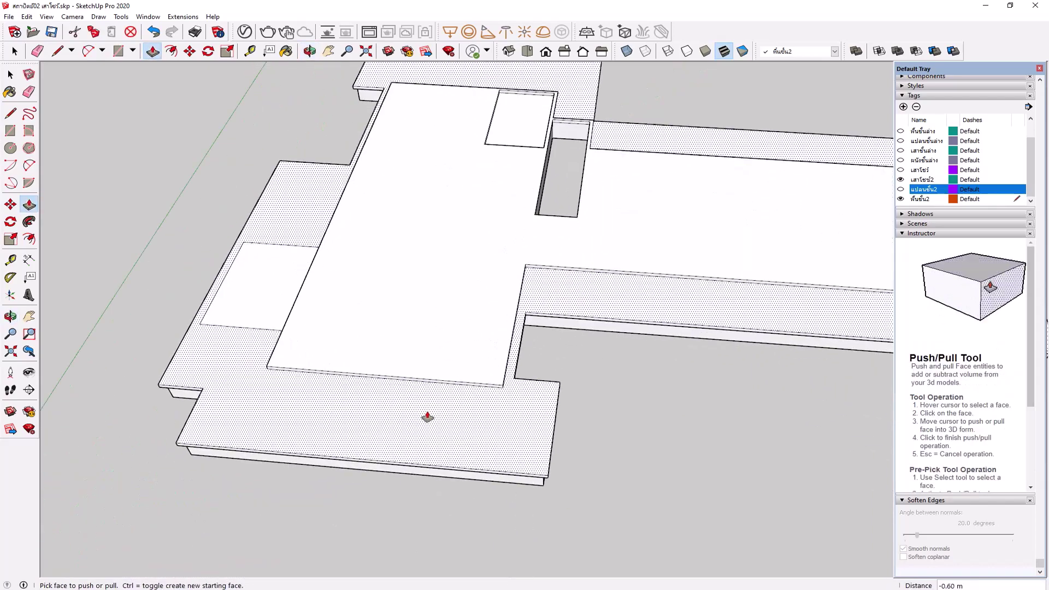
{"action": "scroll", "coordinate": [428, 417], "scroll_direction": "up", "scroll_amount": 1}
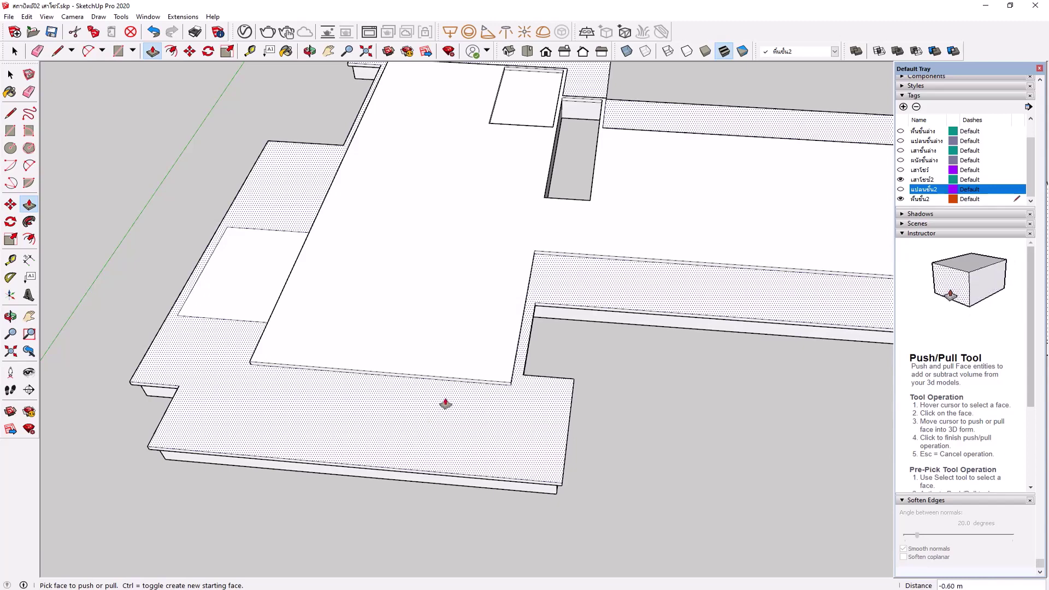
{"action": "scroll", "coordinate": [446, 403], "scroll_direction": "down", "scroll_amount": 3}
{"action": "middle_click_drag", "start_coordinate": [456, 316], "coordinate": [486, 313]}
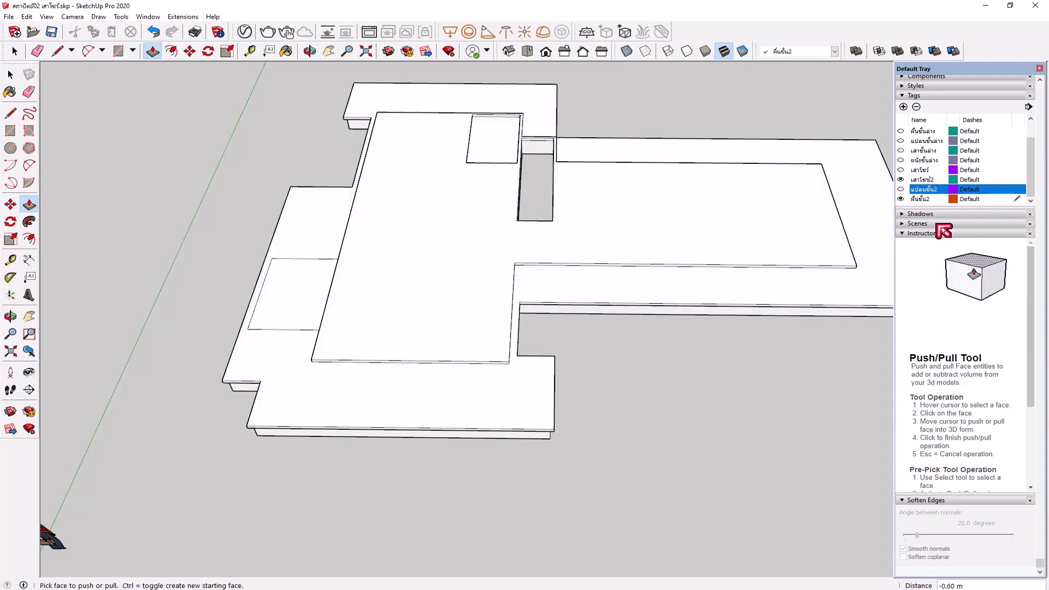
{"action": "scroll", "coordinate": [944, 181], "scroll_direction": "up", "scroll_amount": 3}
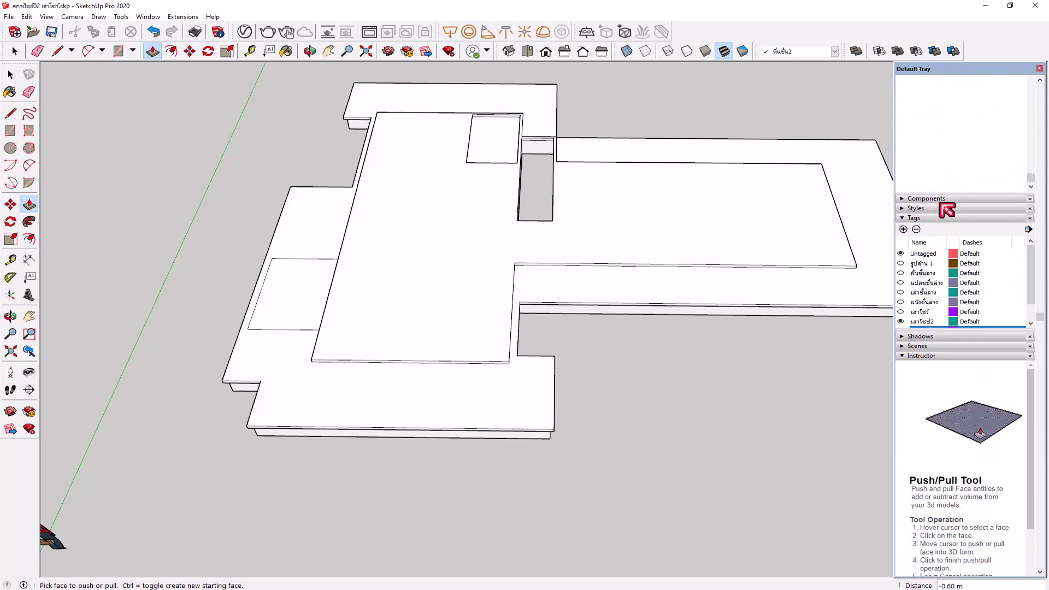
Browse the Materials collection list and view the Stone collection
{"action": "scroll", "coordinate": [944, 213], "scroll_direction": "up", "scroll_amount": 2}
{"action": "scroll", "coordinate": [962, 229], "scroll_direction": "up", "scroll_amount": 2}
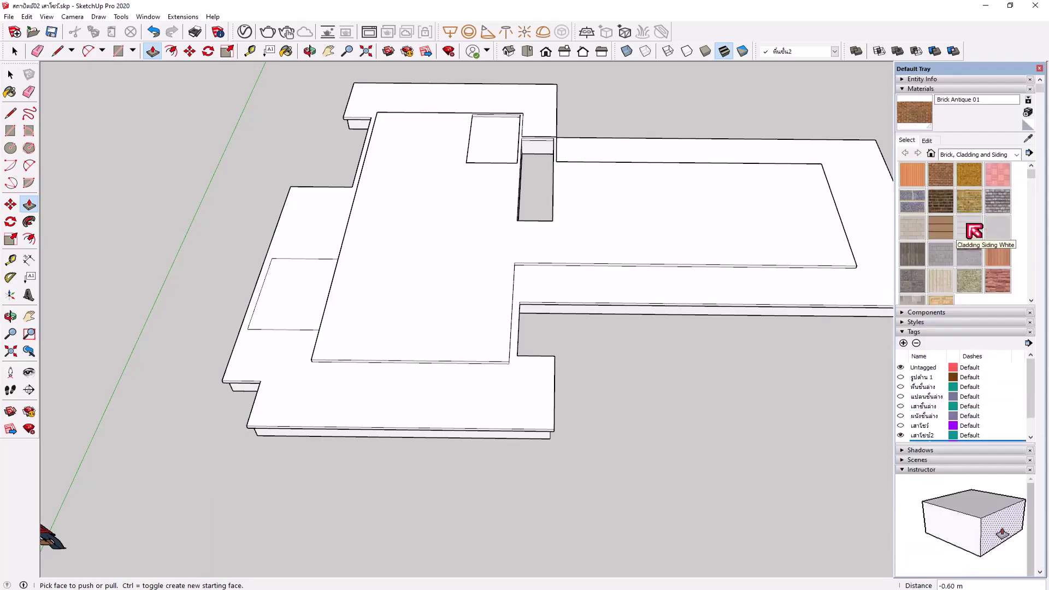
{"action": "left_click", "coordinate": [1017, 155]}
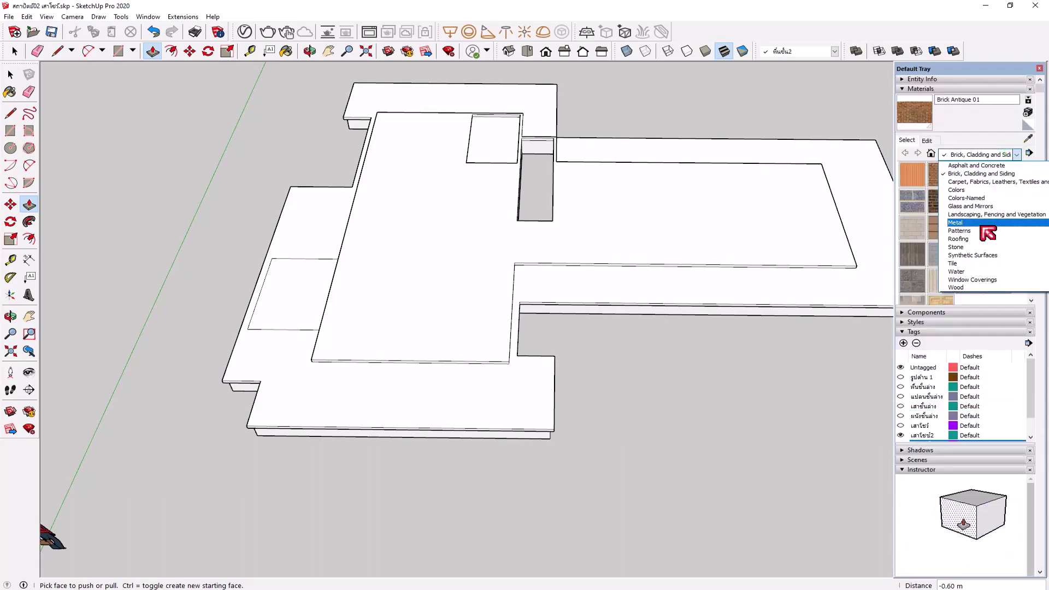
{"action": "scroll", "coordinate": [981, 224], "scroll_direction": "up", "scroll_amount": 3}
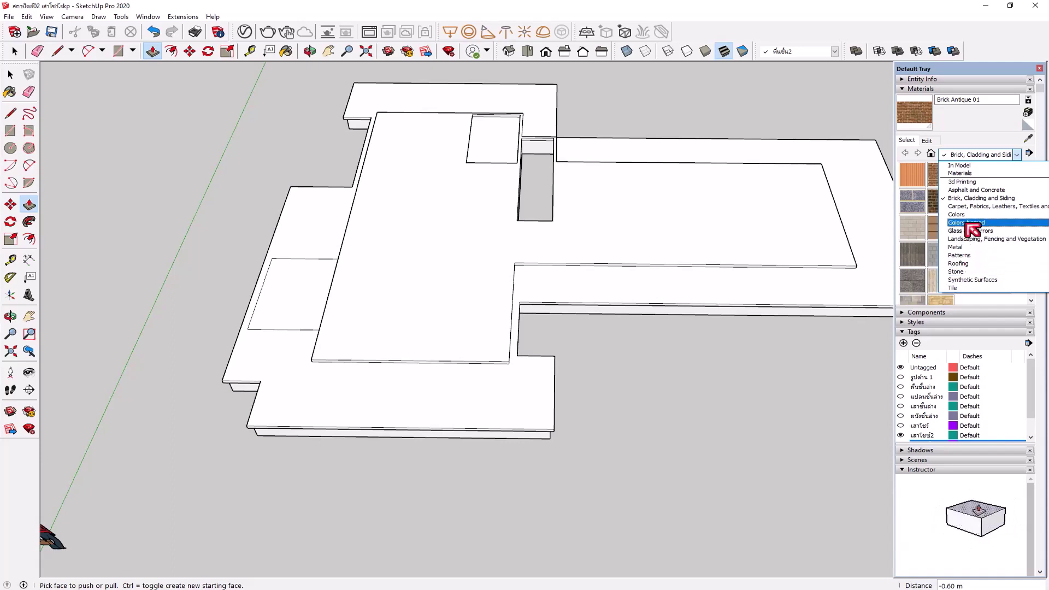
{"action": "left_click", "coordinate": [963, 272]}
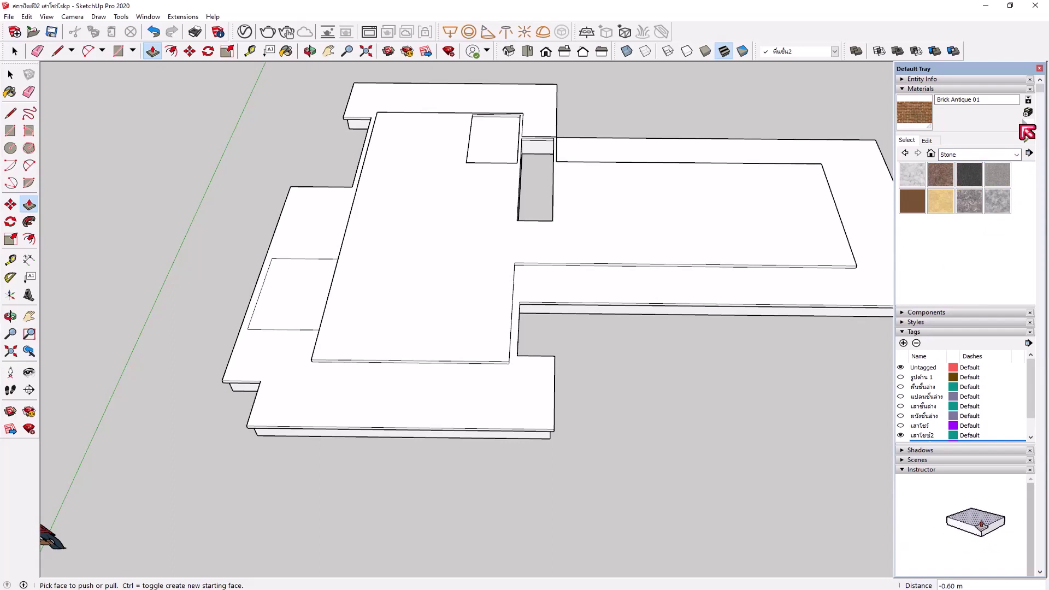
{"action": "left_click", "coordinate": [1015, 155]}
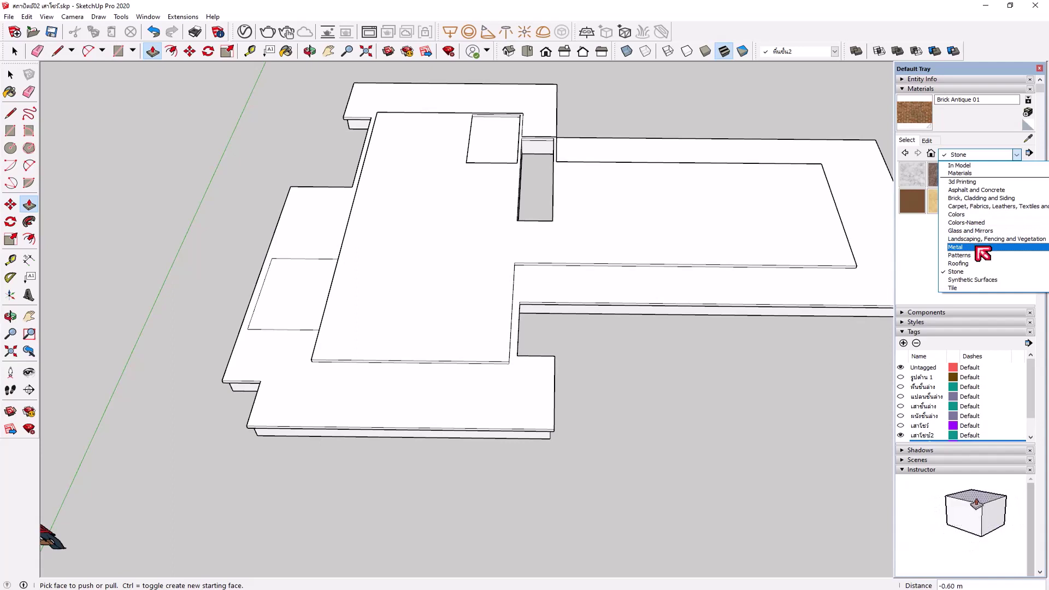
{"action": "left_click", "coordinate": [965, 271]}
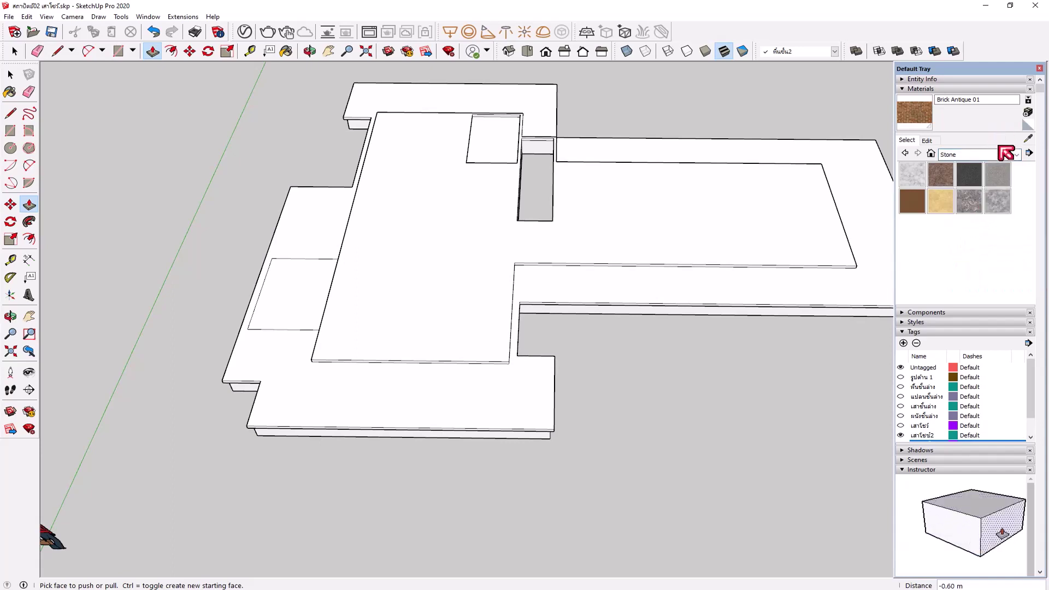
Look through Landscaping, Fencing and Vegetation, then switch the Materials panel to the Tile collection
{"action": "left_click", "coordinate": [1017, 156]}
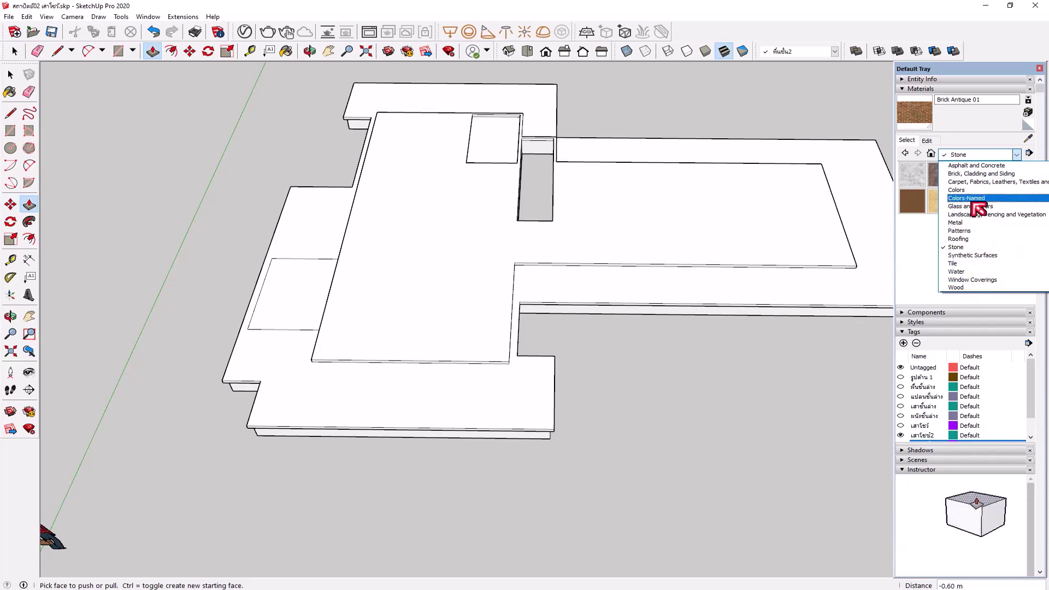
{"action": "key", "text": "Down"}
{"action": "key", "text": "Down"}
{"action": "key", "text": "Down"}
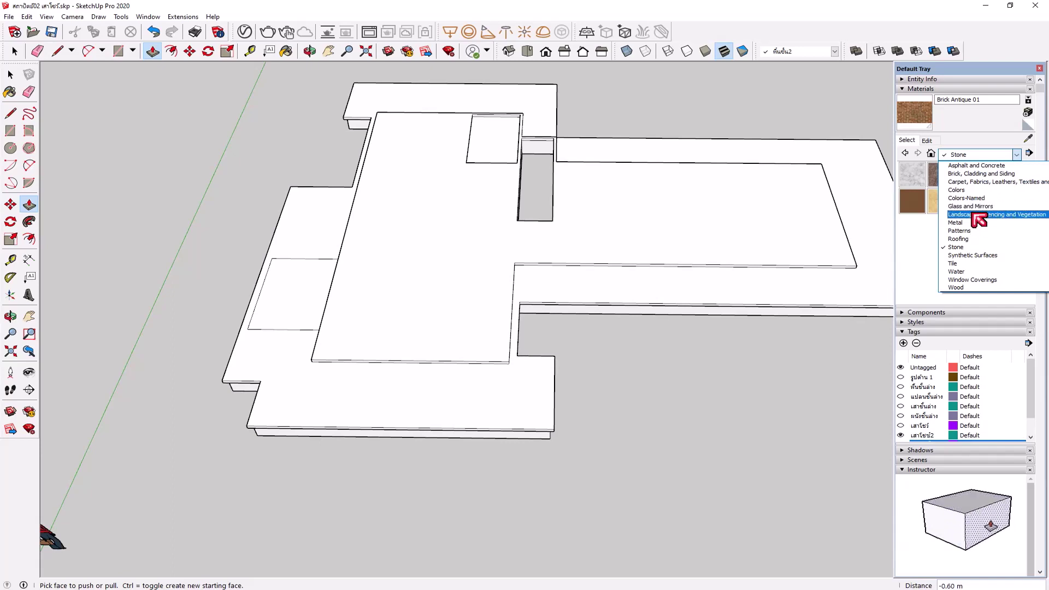
{"action": "left_click", "coordinate": [974, 214]}
{"action": "scroll", "coordinate": [965, 192], "scroll_direction": "down", "scroll_amount": 2}
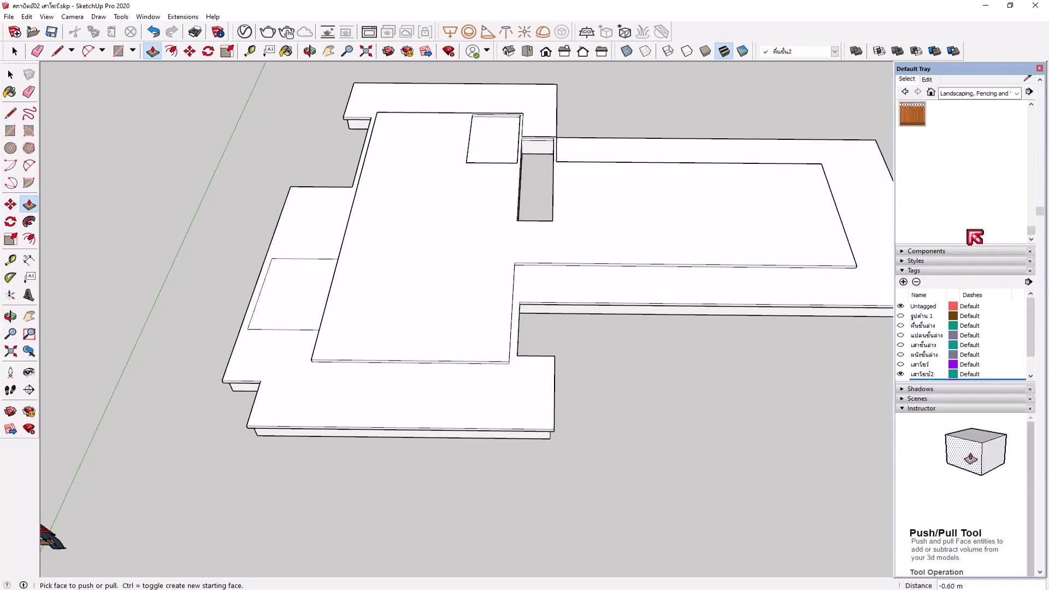
{"action": "scroll", "coordinate": [970, 198], "scroll_direction": "up", "scroll_amount": 2}
{"action": "scroll", "coordinate": [971, 218], "scroll_direction": "down", "scroll_amount": 3}
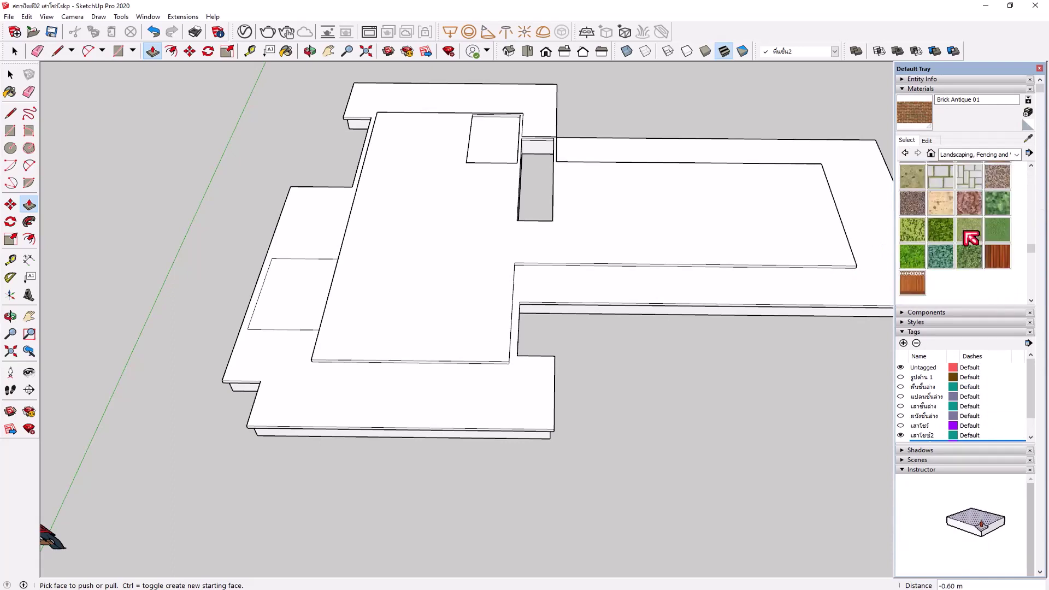
{"action": "scroll", "coordinate": [971, 238], "scroll_direction": "down", "scroll_amount": 2}
{"action": "scroll", "coordinate": [971, 237], "scroll_direction": "up", "scroll_amount": 10}
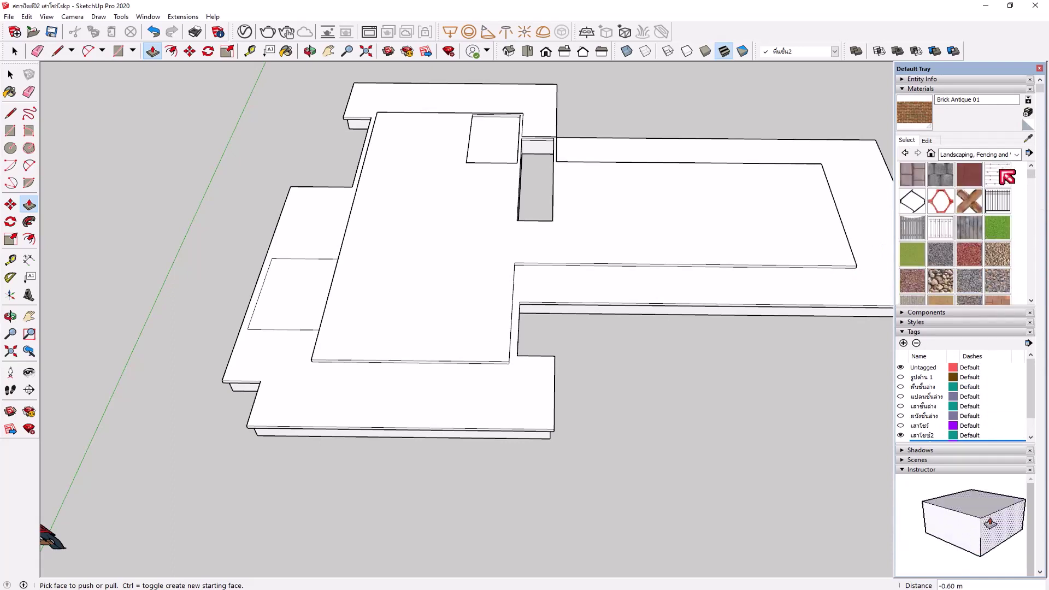
{"action": "left_click", "coordinate": [1016, 155]}
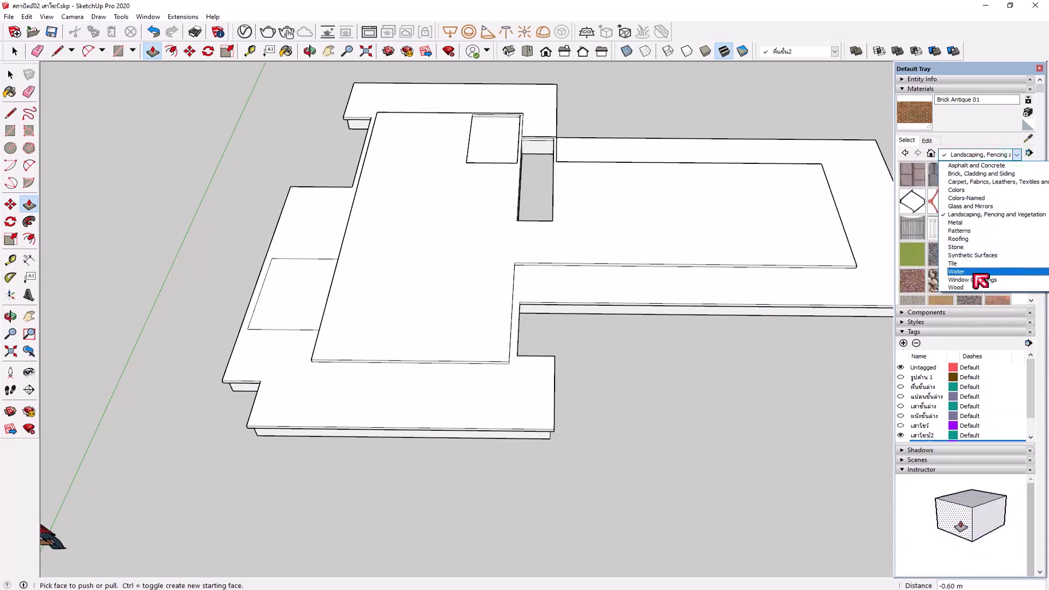
{"action": "left_click", "coordinate": [962, 263]}
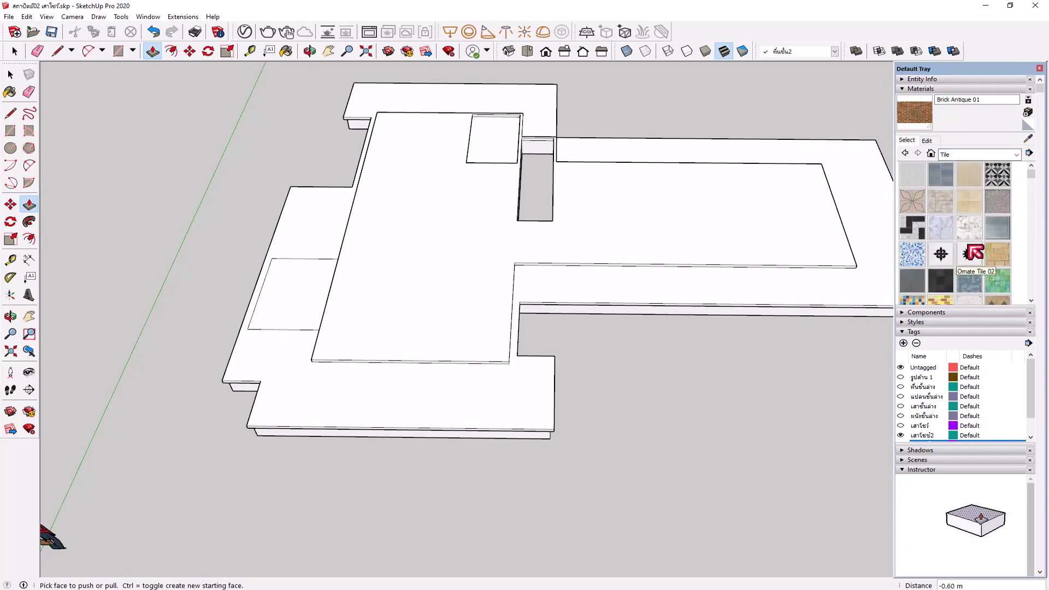
{"action": "scroll", "coordinate": [973, 252], "scroll_direction": "down", "scroll_amount": 2}
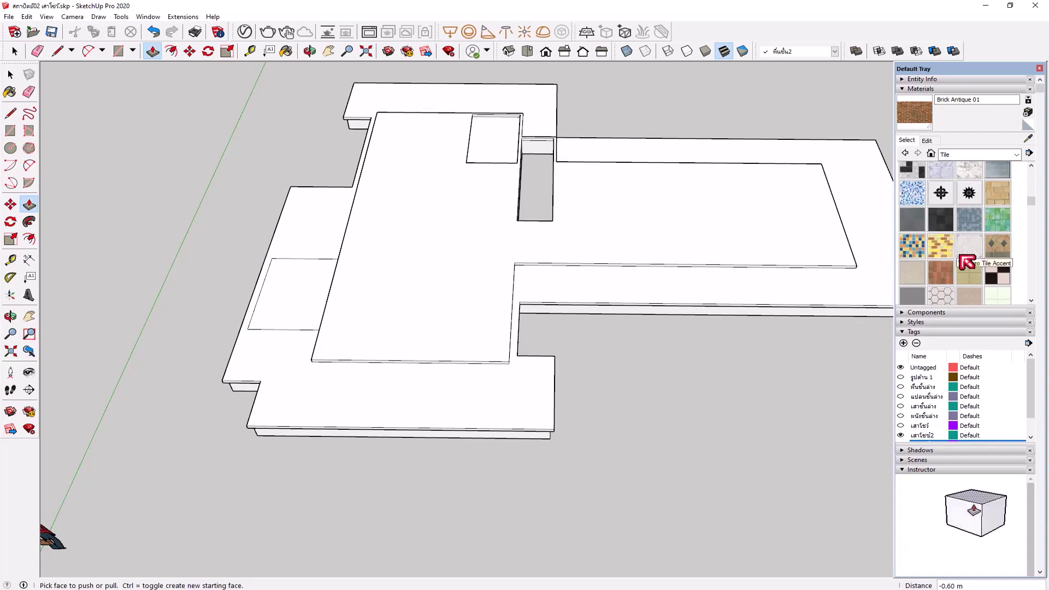
{"action": "scroll", "coordinate": [966, 263], "scroll_direction": "up", "scroll_amount": 2}
Try Mosaic Hexagonal Tile on the left floor rectangle, then undo it
{"action": "left_click", "coordinate": [921, 254]}
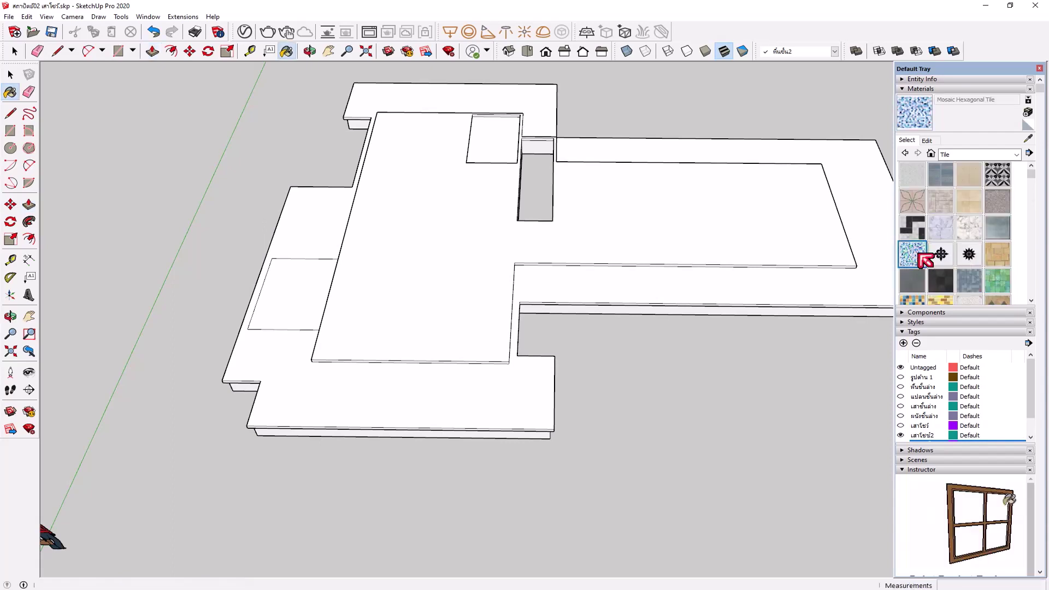
{"action": "left_click", "coordinate": [306, 284]}
{"action": "scroll", "coordinate": [298, 287], "scroll_direction": "up", "scroll_amount": 3}
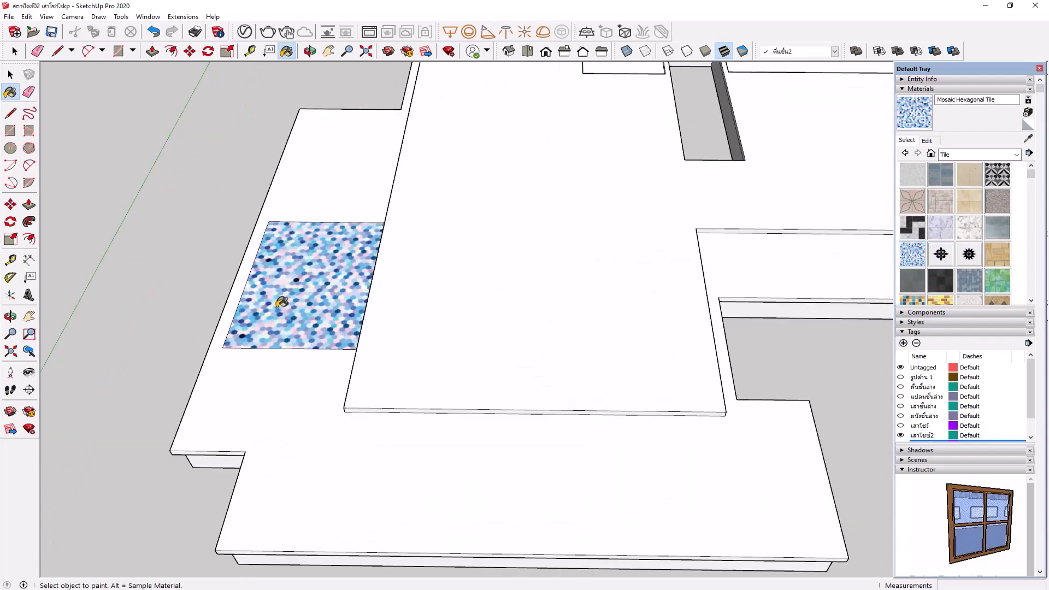
{"action": "scroll", "coordinate": [279, 300], "scroll_direction": "up", "scroll_amount": 3}
{"action": "key", "text": "ctrl+z"}
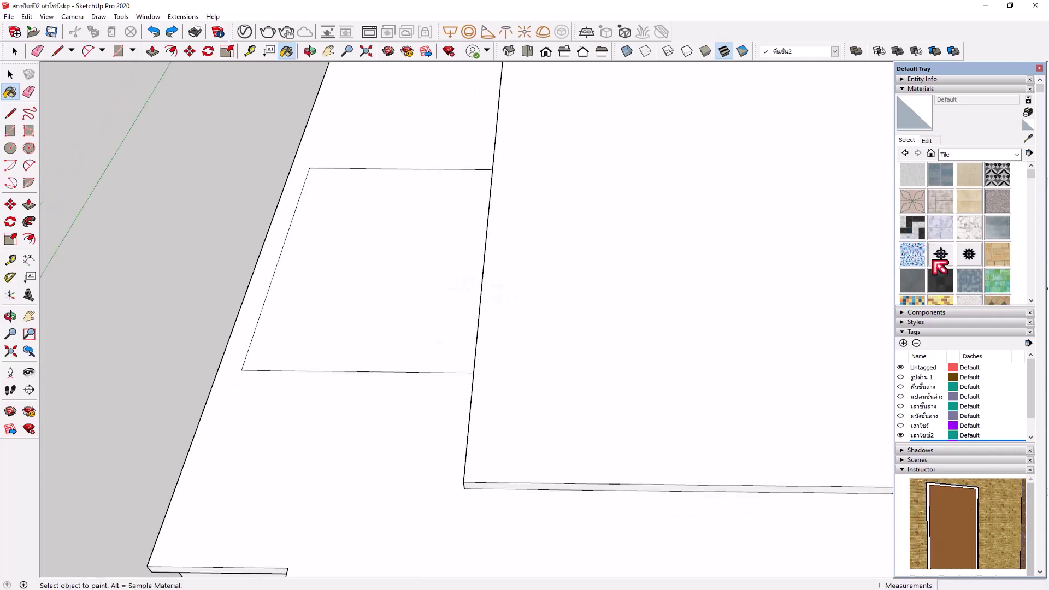
{"action": "scroll", "coordinate": [934, 256], "scroll_direction": "down", "scroll_amount": 3}
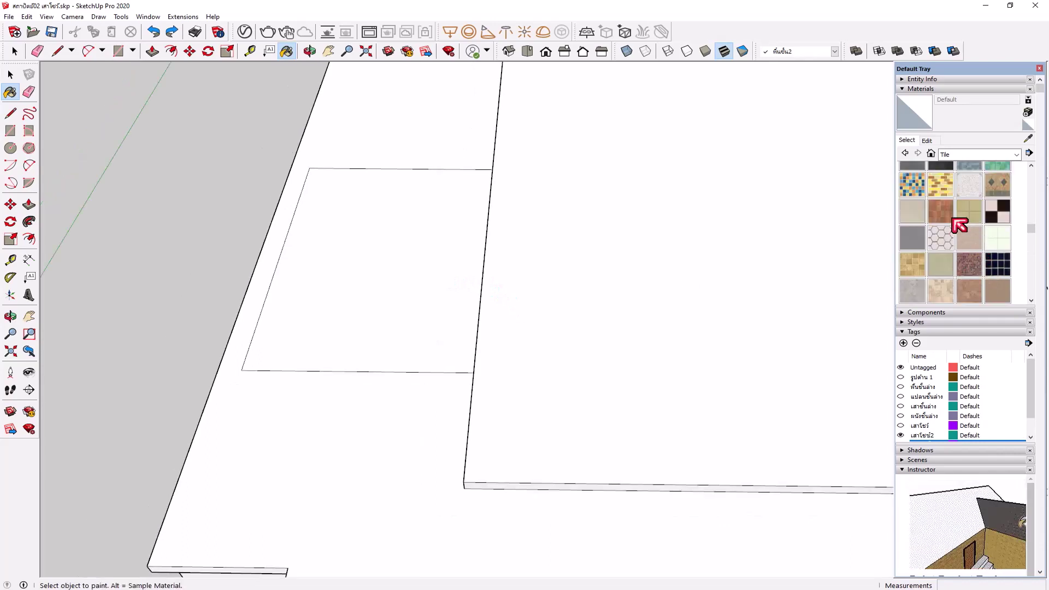
{"action": "scroll", "coordinate": [948, 290], "scroll_direction": "up", "scroll_amount": 2}
{"action": "scroll", "coordinate": [948, 290], "scroll_direction": "up", "scroll_amount": 2}
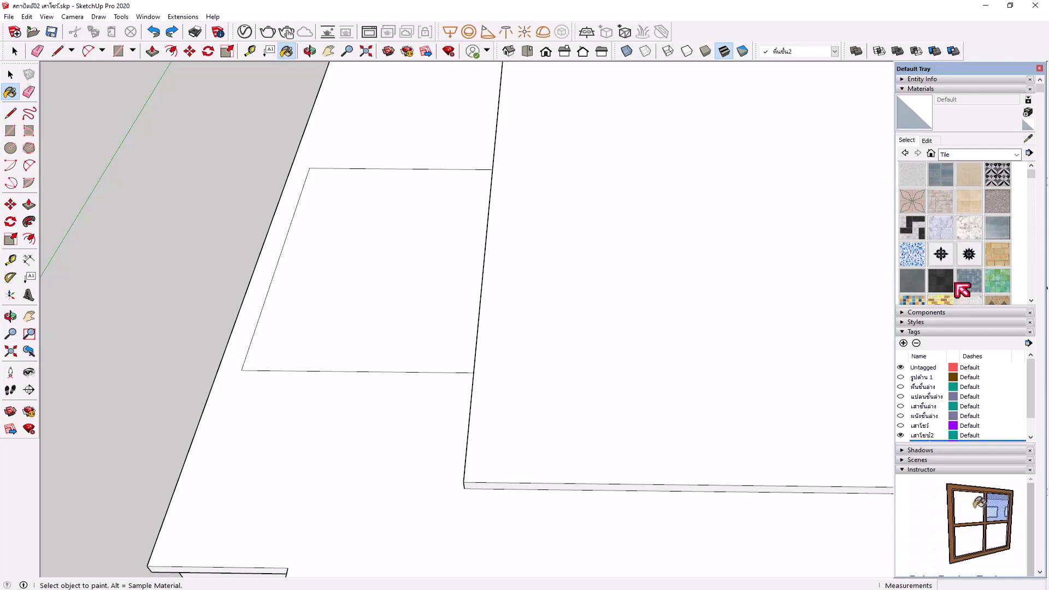
Paint both bathroom rectangles with Square Glass Tile 01, undoing a stray paint on the large floor
{"action": "left_click", "coordinate": [958, 285]}
{"action": "left_click", "coordinate": [349, 272]}
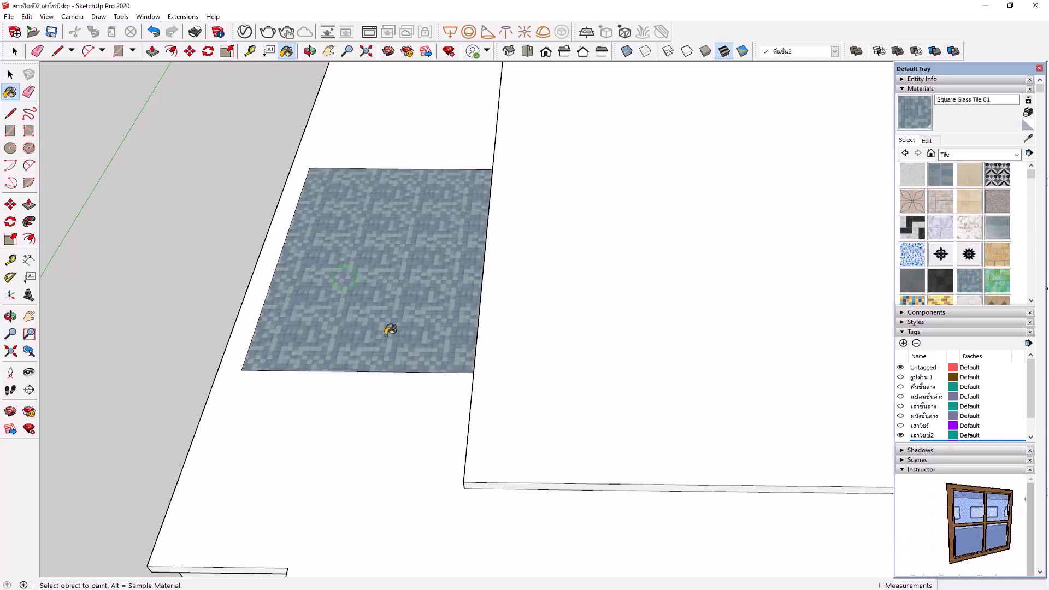
{"action": "mouse_move", "coordinate": [415, 343]}
{"action": "middle_mouse_down"}
{"action": "mouse_move", "coordinate": [335, 342]}
{"action": "mouse_move", "coordinate": [399, 222]}
{"action": "middle_mouse_up"}
{"action": "scroll", "coordinate": [405, 234], "scroll_direction": "up", "scroll_amount": 3}
{"action": "scroll", "coordinate": [404, 234], "scroll_direction": "down", "scroll_amount": 2}
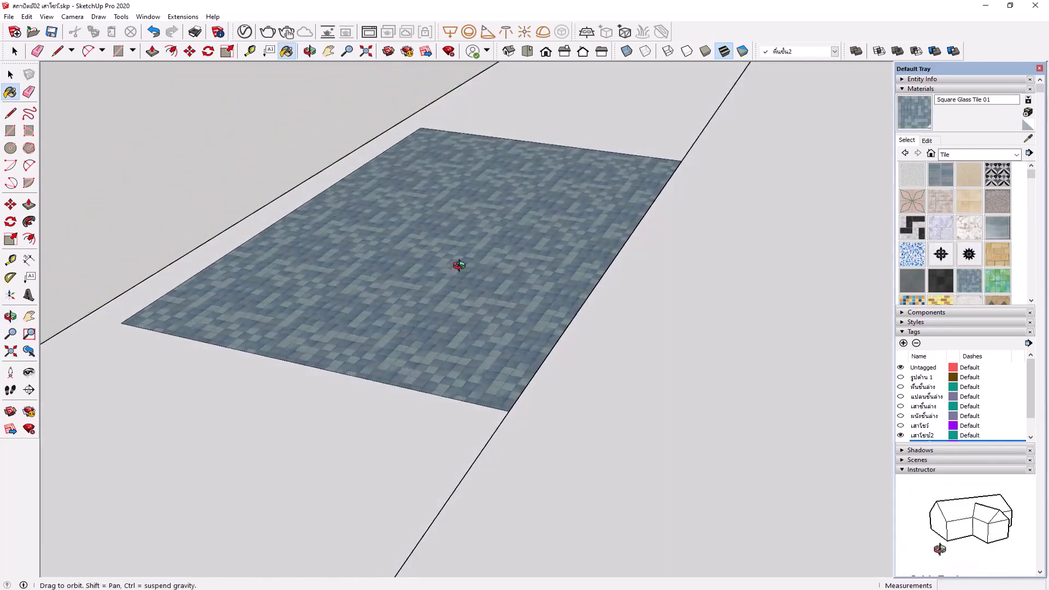
{"action": "middle_click_drag", "start_coordinate": [457, 264], "coordinate": [546, 311]}
{"action": "scroll", "coordinate": [354, 321], "scroll_direction": "down", "scroll_amount": 5}
{"action": "left_click", "coordinate": [589, 221]}
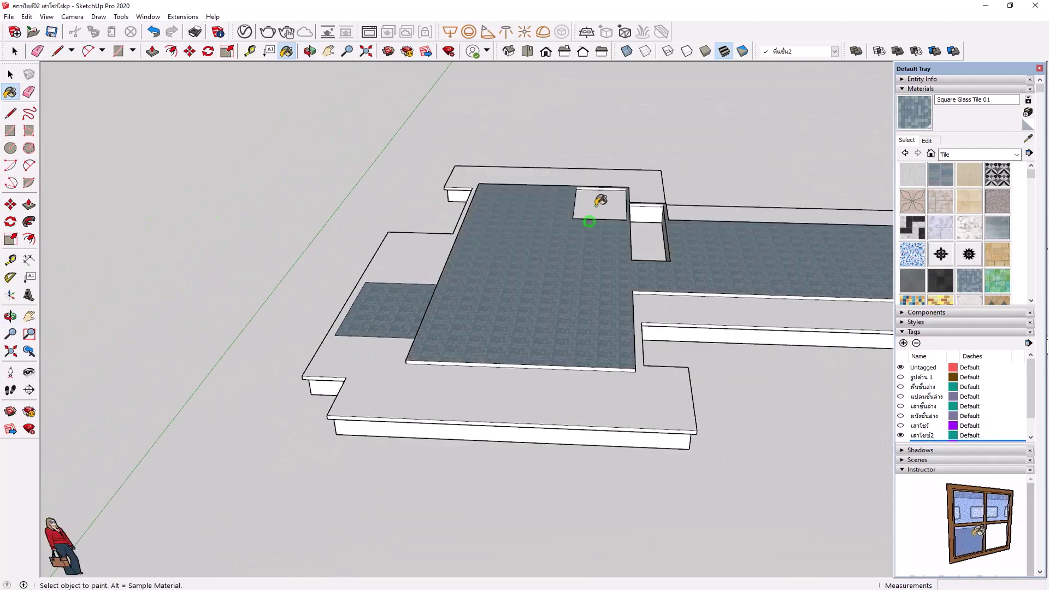
{"action": "key", "text": "ctrl+z"}
{"action": "left_click", "coordinate": [607, 205]}
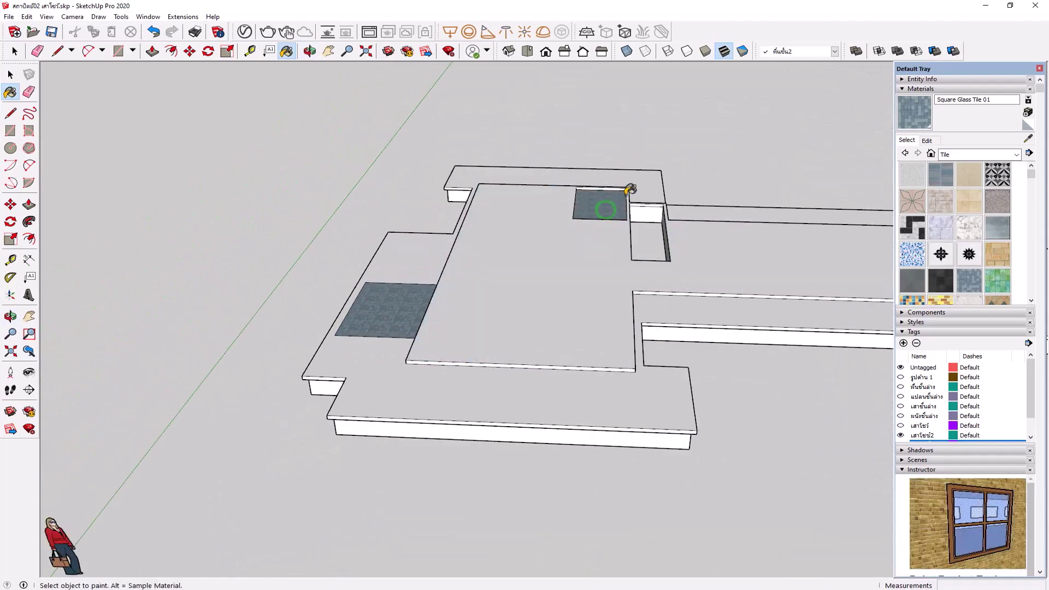
Orbit and zoom around the slab to inspect the glass-tiled bathroom floors
{"action": "middle_click_drag", "start_coordinate": [628, 192], "coordinate": [466, 335]}
{"action": "scroll", "coordinate": [667, 218], "scroll_direction": "up", "scroll_amount": 3}
{"action": "scroll", "coordinate": [651, 258], "scroll_direction": "up", "scroll_amount": 2}
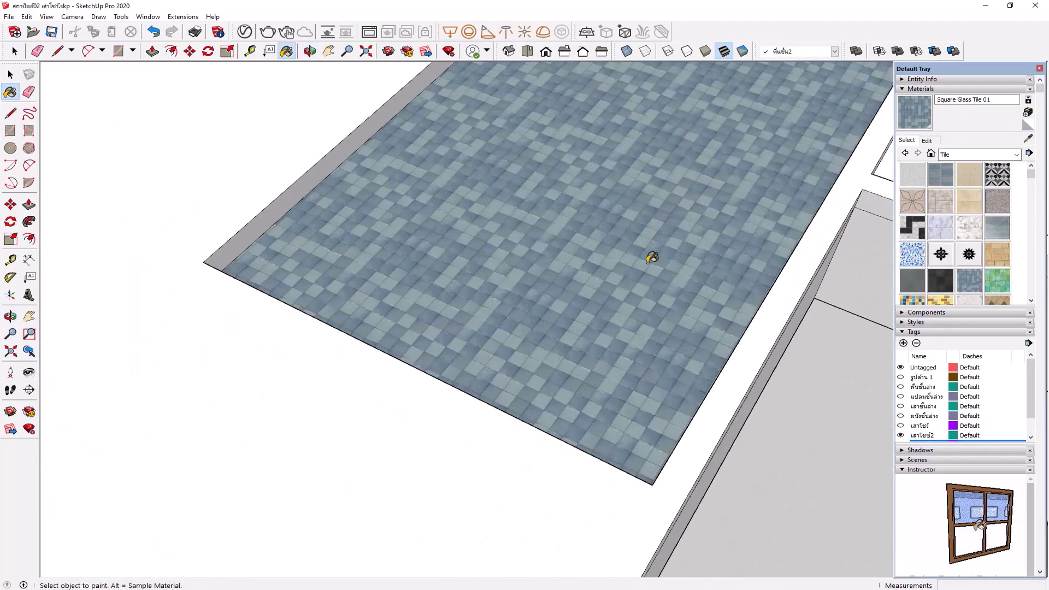
{"action": "scroll", "coordinate": [497, 298], "scroll_direction": "up", "scroll_amount": 2}
{"action": "middle_click_drag", "start_coordinate": [497, 298], "coordinate": [596, 267]}
{"action": "scroll", "coordinate": [595, 267], "scroll_direction": "down", "scroll_amount": 2}
{"action": "scroll", "coordinate": [538, 288], "scroll_direction": "down", "scroll_amount": 3}
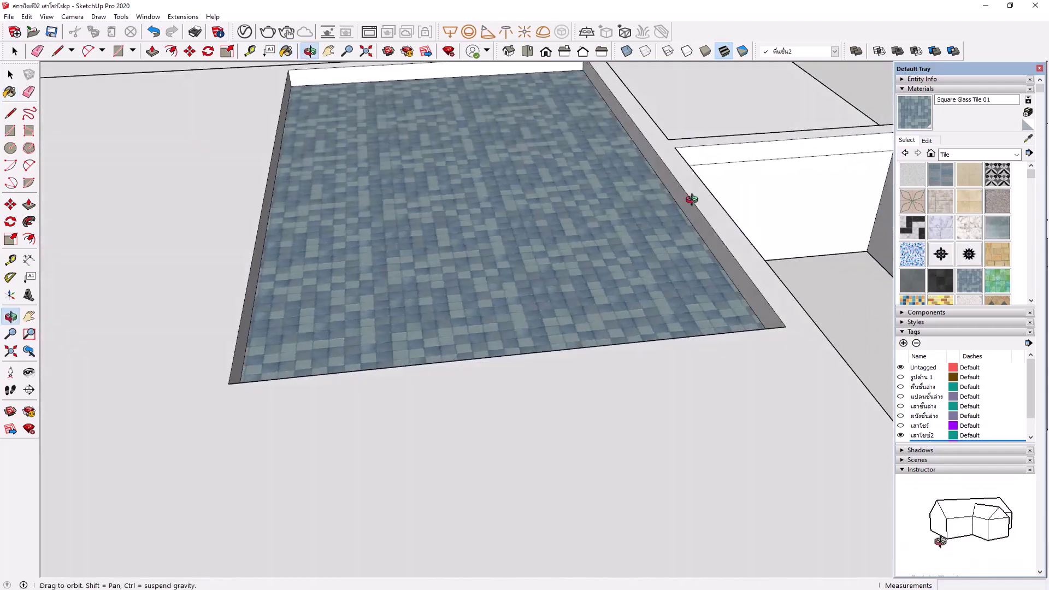
{"action": "scroll", "coordinate": [445, 237], "scroll_direction": "down", "scroll_amount": 2}
{"action": "middle_click_drag", "start_coordinate": [818, 321], "coordinate": [844, 323]}
{"action": "scroll", "coordinate": [928, 300], "scroll_direction": "down", "scroll_amount": 2}
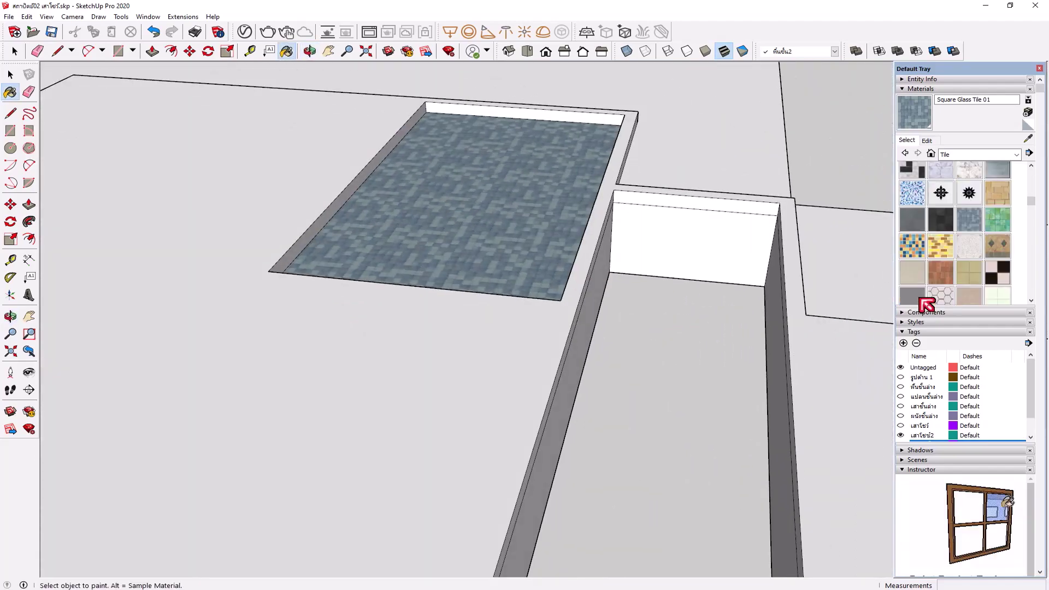
{"action": "scroll", "coordinate": [938, 252], "scroll_direction": "down", "scroll_amount": 2}
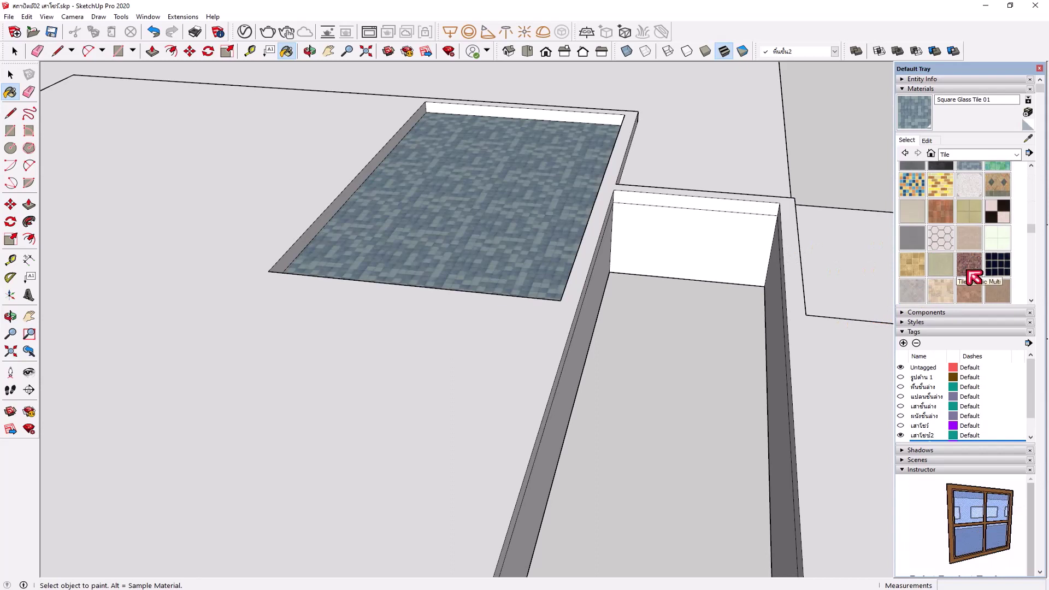
{"action": "scroll", "coordinate": [999, 269], "scroll_direction": "down", "scroll_amount": 1}
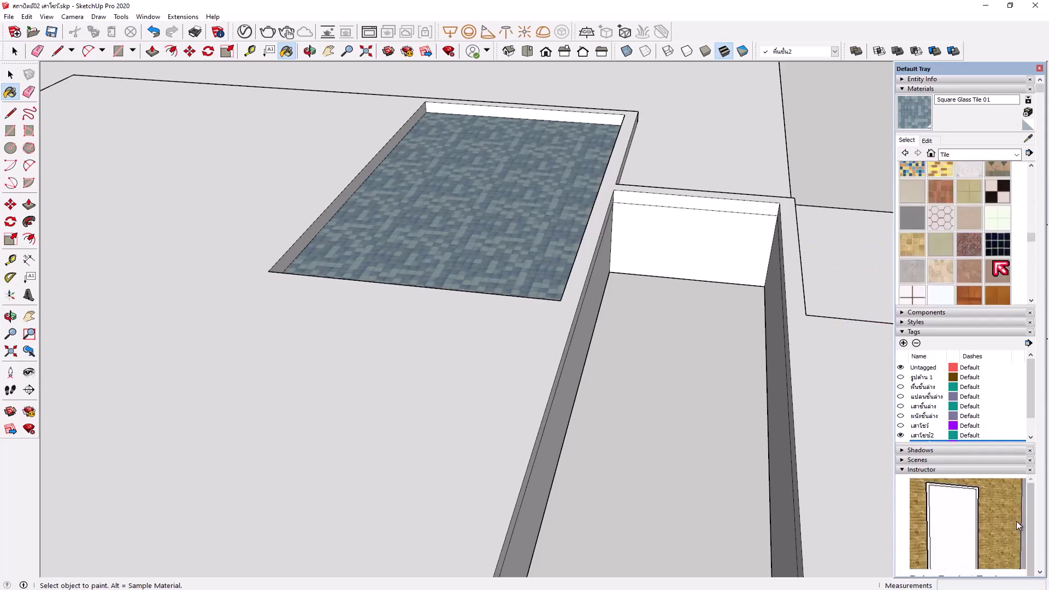
{"action": "scroll", "coordinate": [1001, 269], "scroll_direction": "down", "scroll_amount": 2}
{"action": "scroll", "coordinate": [974, 274], "scroll_direction": "up", "scroll_amount": 3}
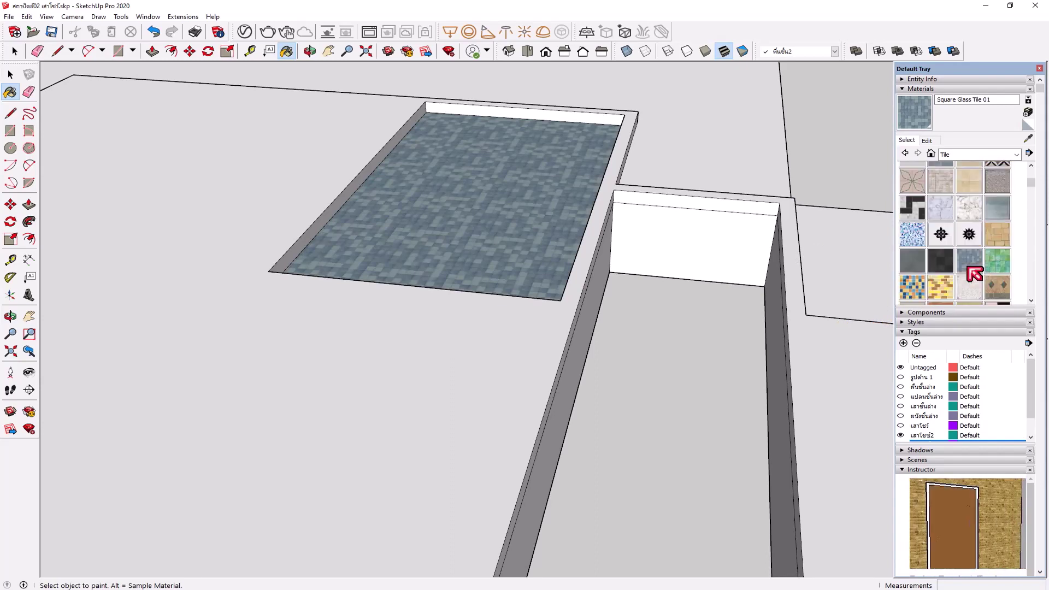
{"action": "scroll", "coordinate": [975, 274], "scroll_direction": "up", "scroll_amount": 2}
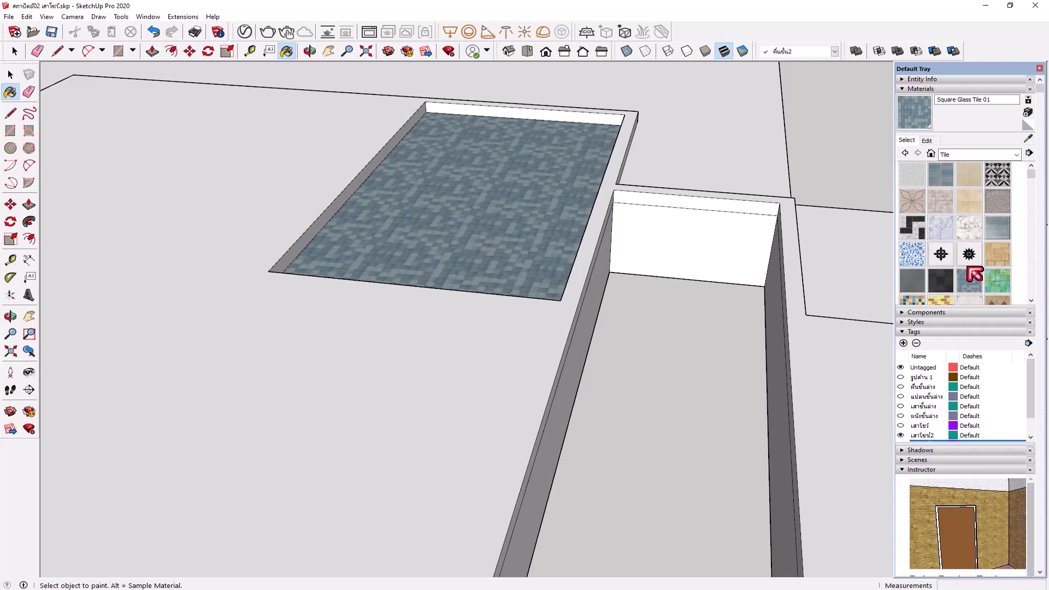
Pick Stone Vein Gray from the Stone collection and paint the large room floor
{"action": "left_click", "coordinate": [1019, 154]}
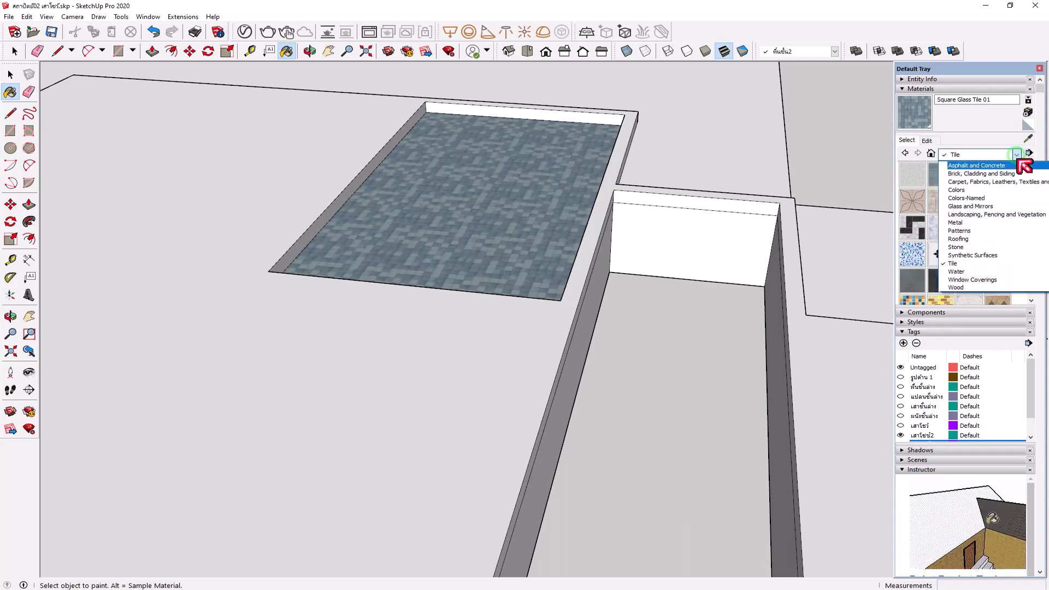
{"action": "left_click", "coordinate": [953, 169]}
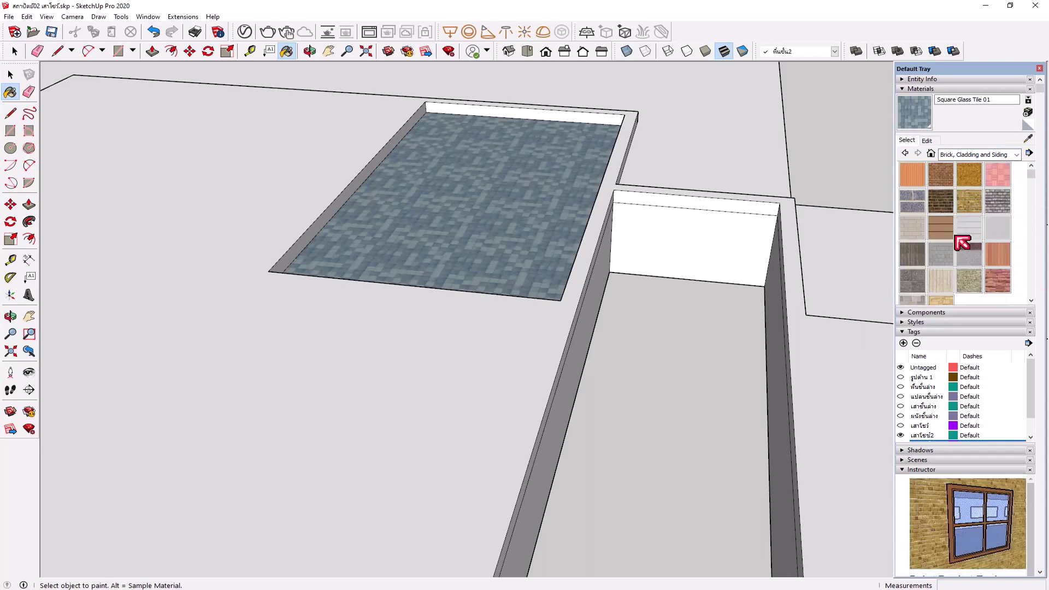
{"action": "scroll", "coordinate": [956, 237], "scroll_direction": "down", "scroll_amount": 5}
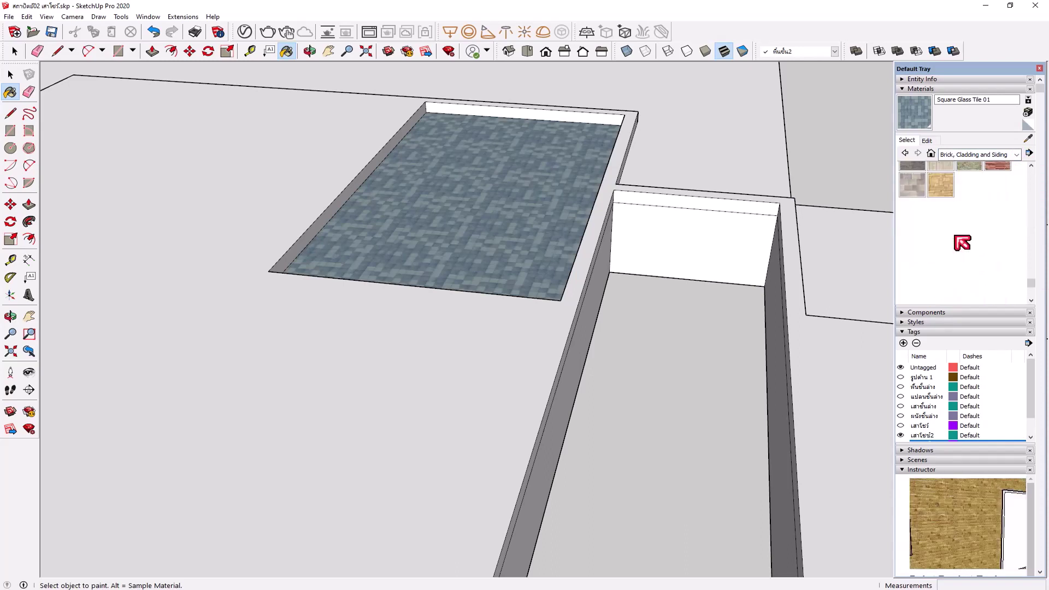
{"action": "left_click", "coordinate": [1016, 155]}
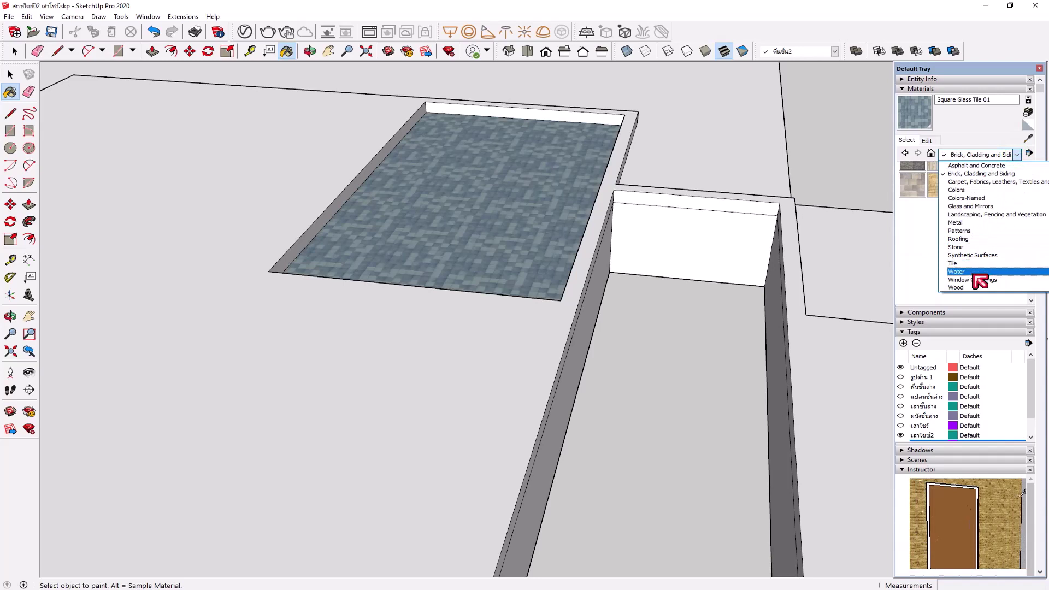
{"action": "left_click", "coordinate": [974, 247]}
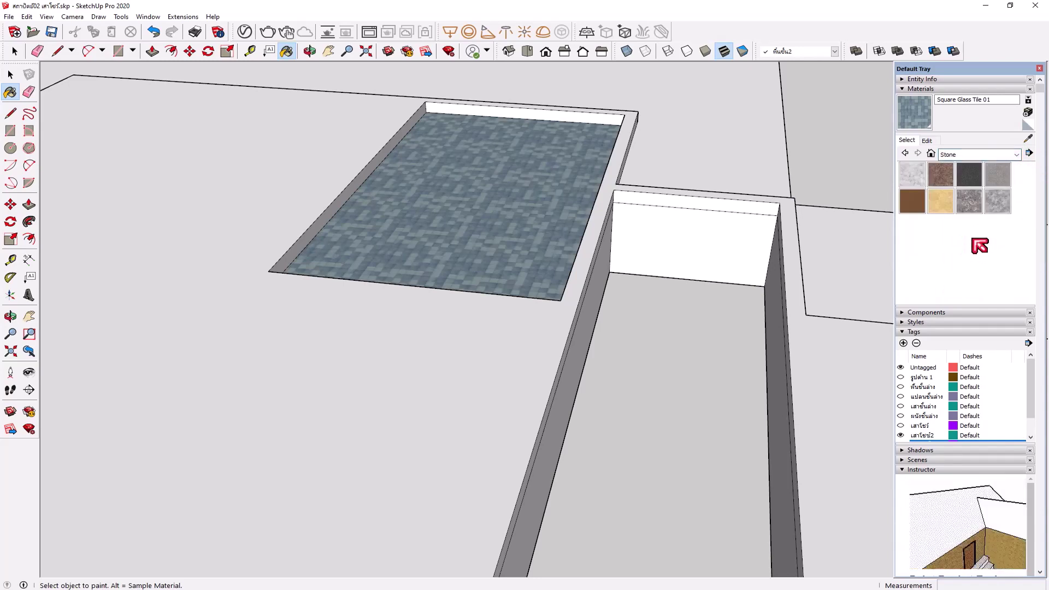
{"action": "left_click", "coordinate": [999, 203]}
{"action": "scroll", "coordinate": [635, 295], "scroll_direction": "down", "scroll_amount": 3}
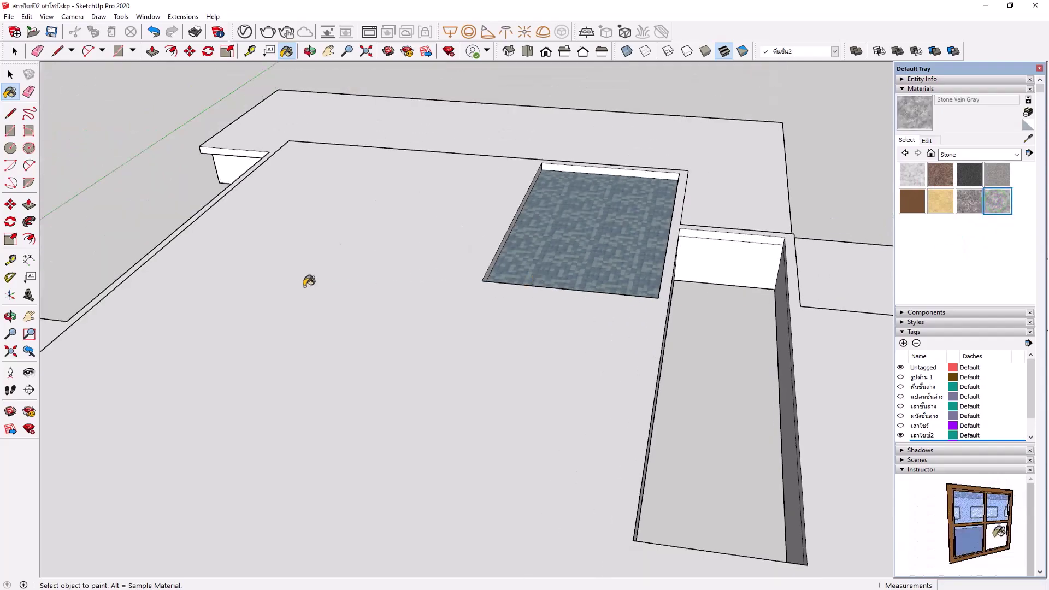
{"action": "left_click", "coordinate": [309, 281]}
Orbit around the slab to check the gray stone T-shaped floor from several angles
{"action": "scroll", "coordinate": [500, 246], "scroll_direction": "down", "scroll_amount": 4}
{"action": "mouse_move", "coordinate": [501, 246]}
{"action": "middle_mouse_down"}
{"action": "mouse_move", "coordinate": [492, 358]}
{"action": "mouse_move", "coordinate": [557, 344]}
{"action": "middle_mouse_up"}
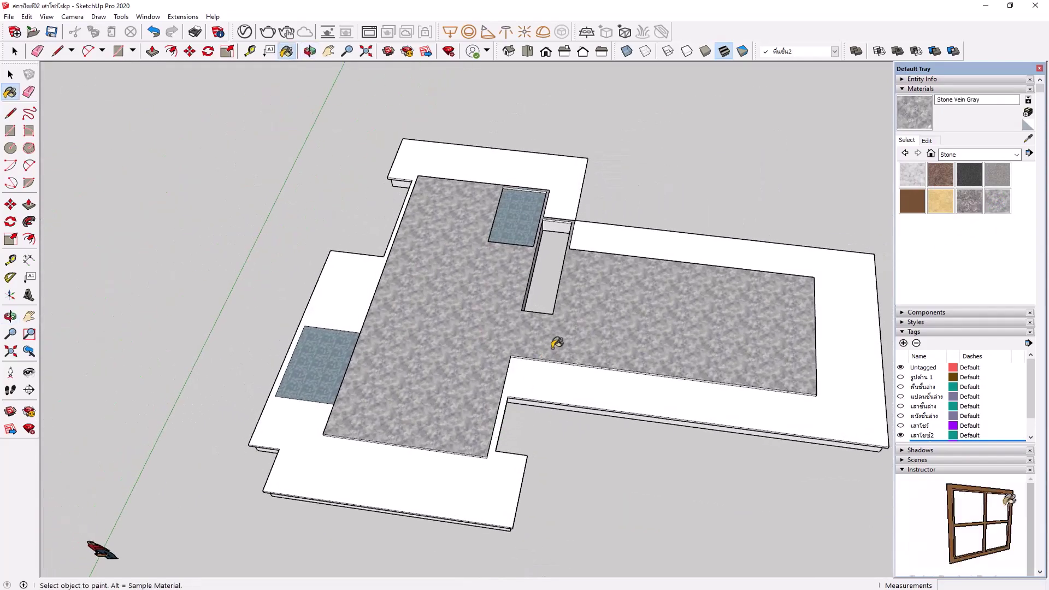
{"action": "scroll", "coordinate": [620, 328], "scroll_direction": "up", "scroll_amount": 5}
{"action": "middle_click_drag", "start_coordinate": [621, 328], "coordinate": [421, 242]}
{"action": "scroll", "coordinate": [383, 230], "scroll_direction": "down", "scroll_amount": 4}
{"action": "mouse_move", "coordinate": [353, 213]}
{"action": "middle_mouse_down"}
{"action": "mouse_move", "coordinate": [471, 260]}
{"action": "mouse_move", "coordinate": [714, 288]}
{"action": "mouse_move", "coordinate": [434, 367]}
{"action": "middle_mouse_up"}
{"action": "scroll", "coordinate": [713, 288], "scroll_direction": "down", "scroll_amount": 3}
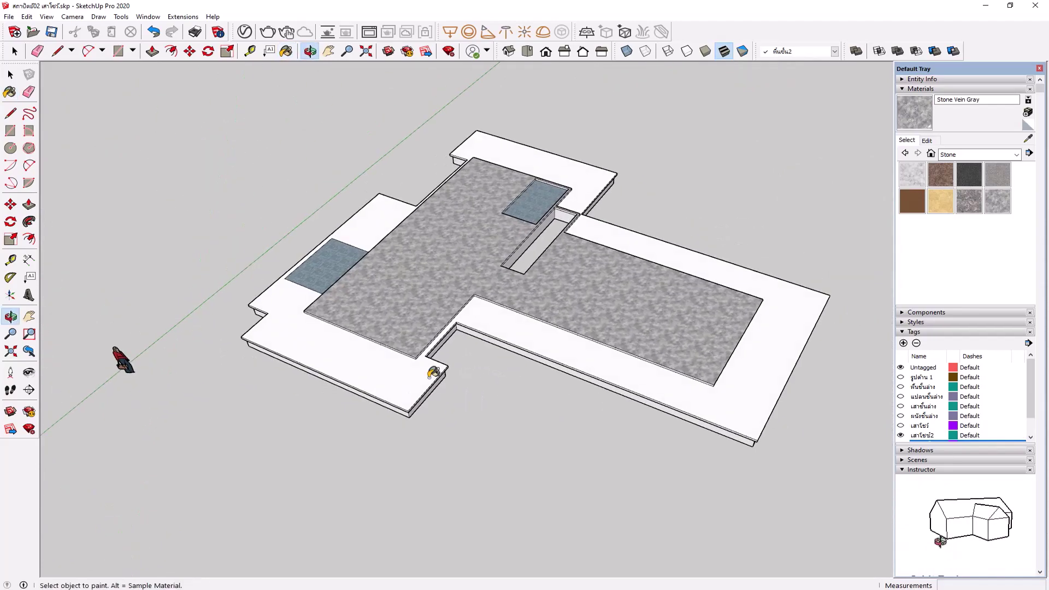
{"action": "middle_click_drag", "start_coordinate": [715, 321], "coordinate": [594, 305]}
{"action": "scroll", "coordinate": [594, 305], "scroll_direction": "up", "scroll_amount": 1}
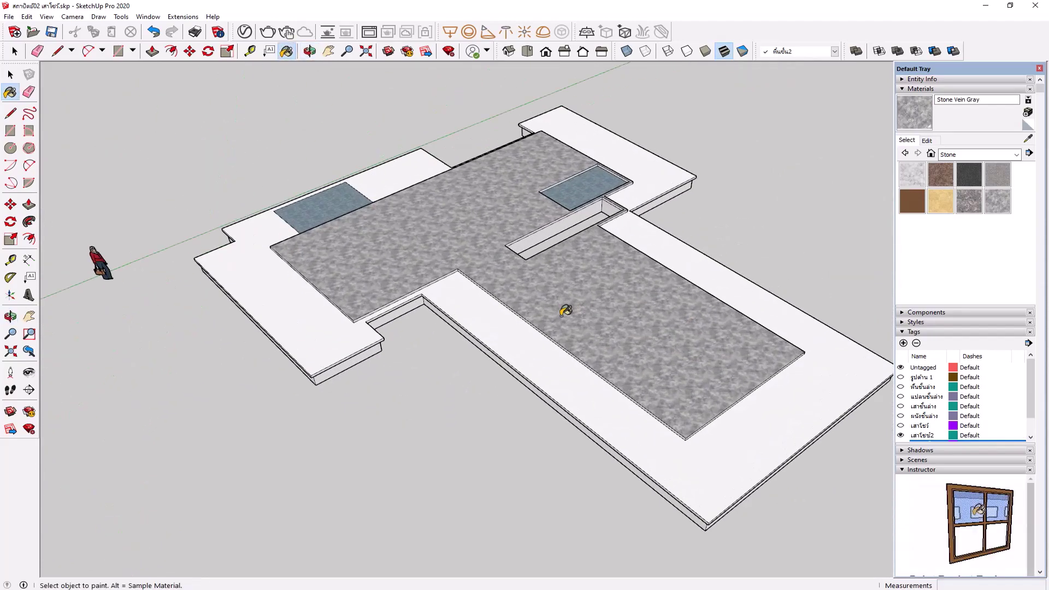
{"action": "scroll", "coordinate": [594, 295], "scroll_direction": "up", "scroll_amount": 1}
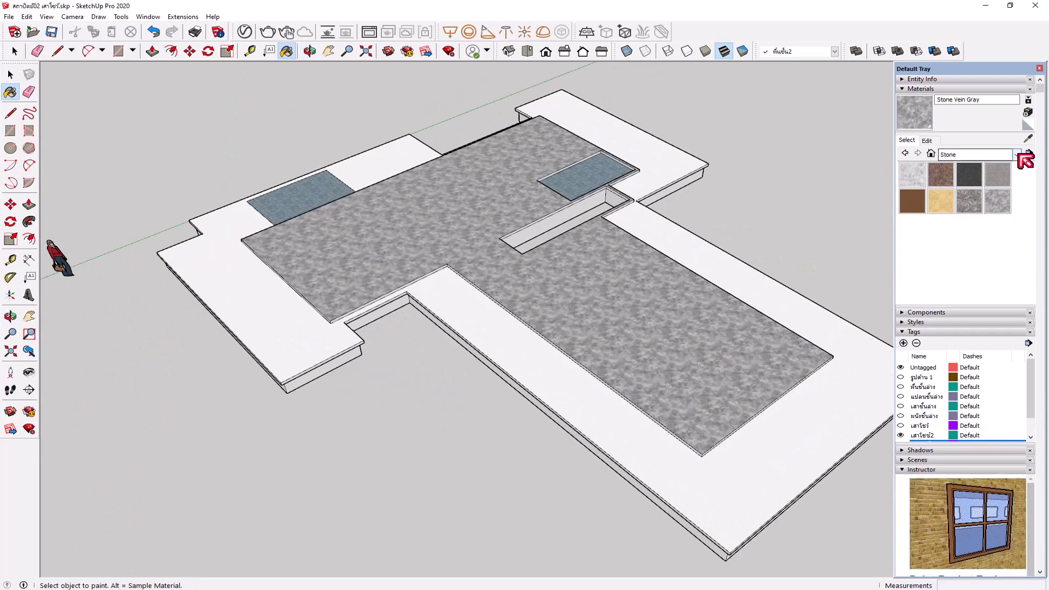
Switch the Materials palette through Brick and Cladding to the Tile collection
{"action": "left_click", "coordinate": [1018, 155]}
{"action": "left_click", "coordinate": [979, 172]}
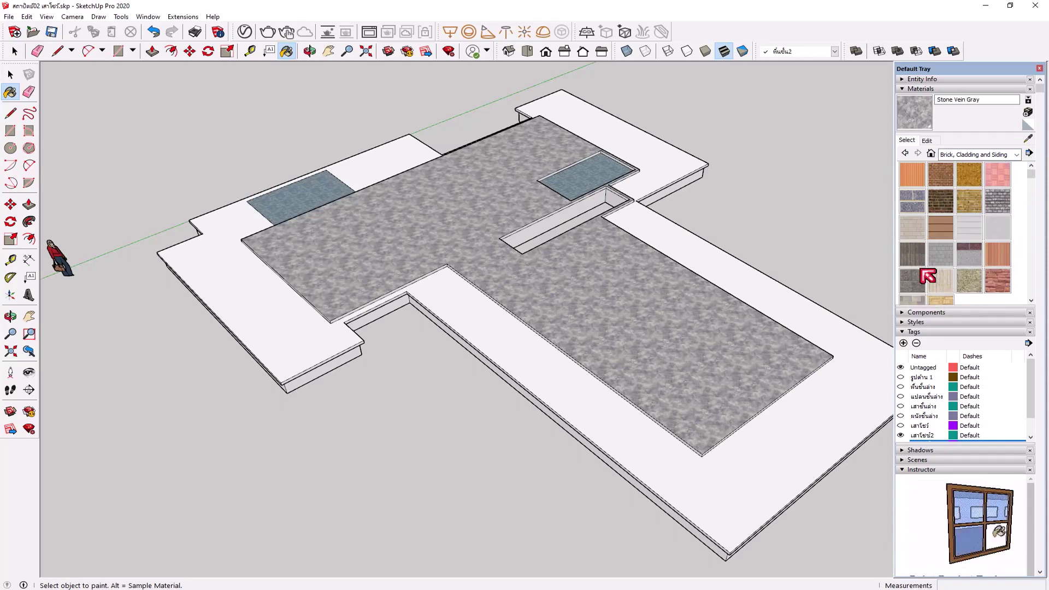
{"action": "scroll", "coordinate": [928, 276], "scroll_direction": "down", "scroll_amount": 3}
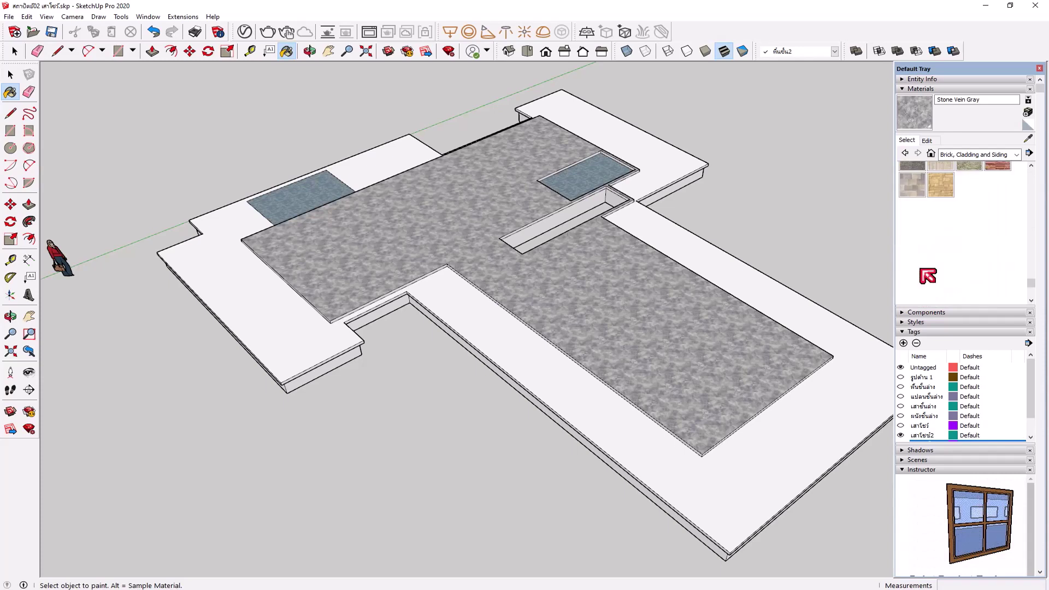
{"action": "left_click", "coordinate": [1019, 154]}
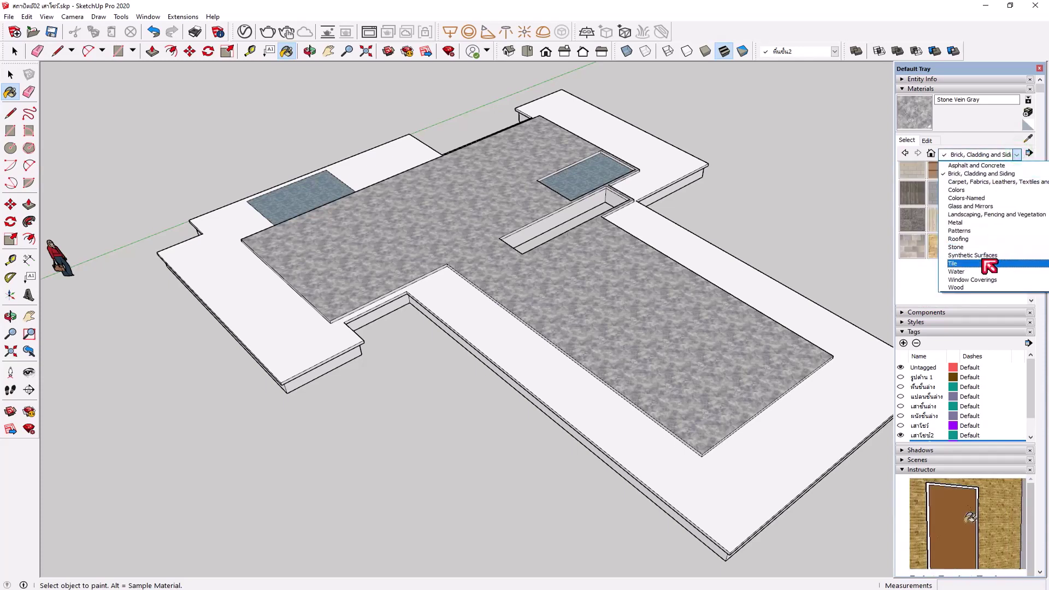
{"action": "left_click", "coordinate": [989, 265]}
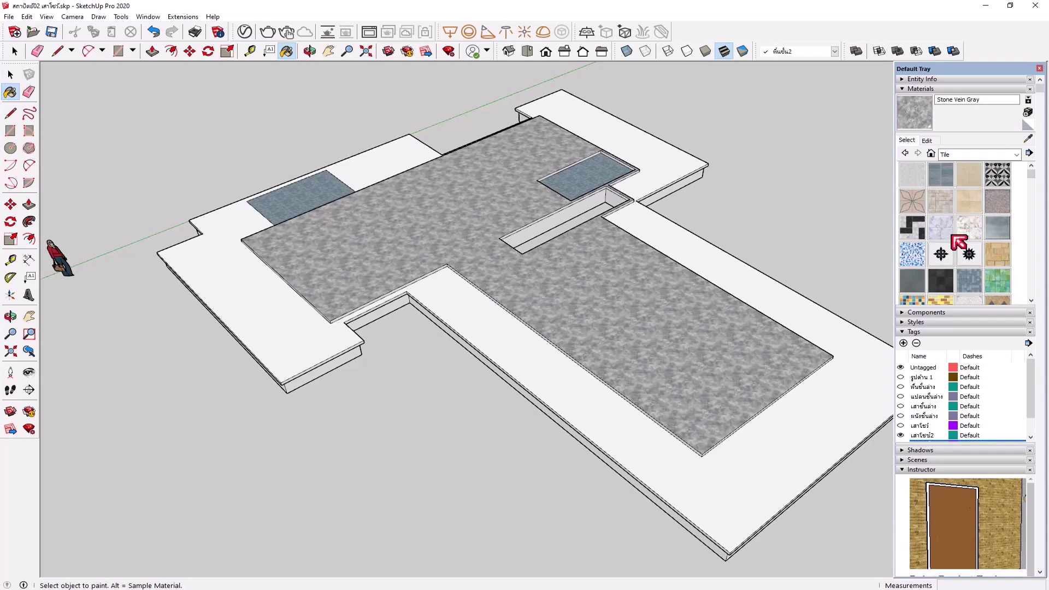
Paint the white perimeter strip with beige Field Square Tile
{"action": "left_click", "coordinate": [977, 207]}
{"action": "left_click", "coordinate": [534, 368]}
{"action": "scroll", "coordinate": [533, 368], "scroll_direction": "up", "scroll_amount": 5}
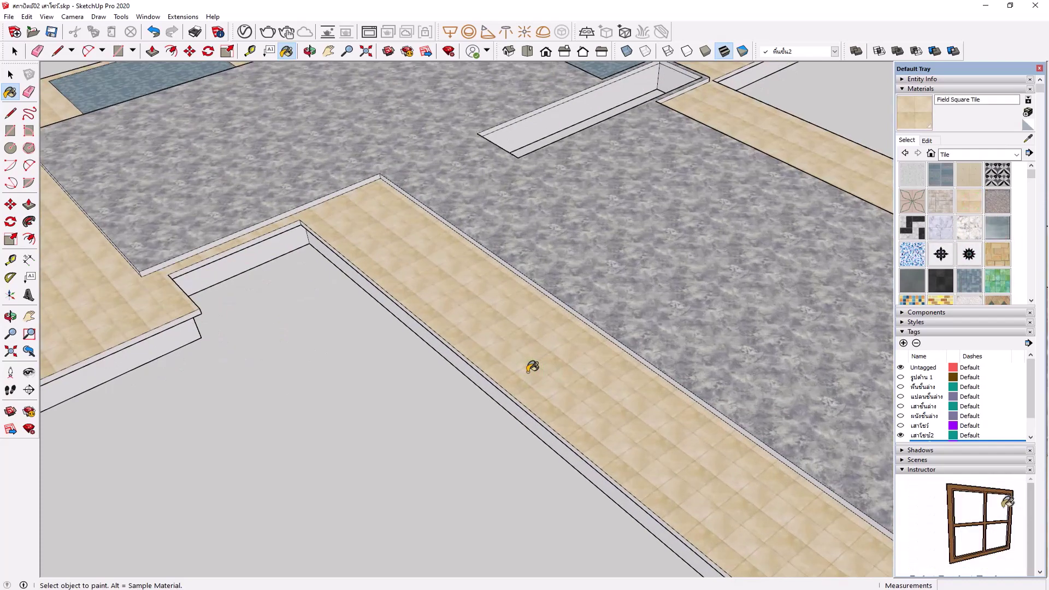
{"action": "scroll", "coordinate": [532, 367], "scroll_direction": "up", "scroll_amount": 3}
{"action": "scroll", "coordinate": [532, 368], "scroll_direction": "down", "scroll_amount": 3}
{"action": "scroll", "coordinate": [532, 367], "scroll_direction": "down", "scroll_amount": 3}
{"action": "scroll", "coordinate": [533, 367], "scroll_direction": "down", "scroll_amount": 2}
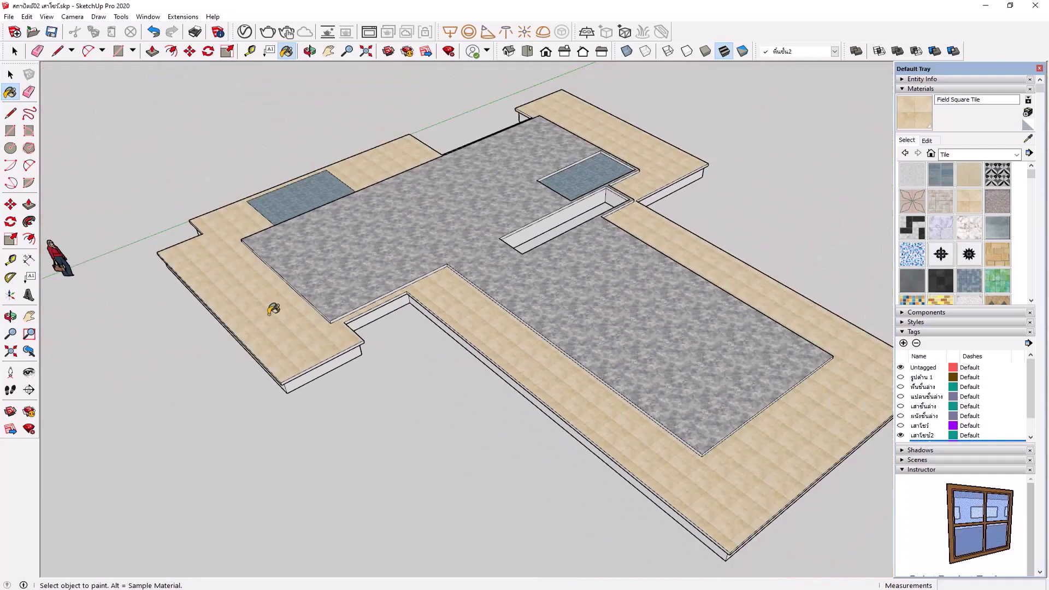
Orbit around the finished slab to inspect all its floor materials
{"action": "mouse_move", "coordinate": [274, 308]}
{"action": "middle_mouse_down"}
{"action": "mouse_move", "coordinate": [753, 203]}
{"action": "mouse_move", "coordinate": [583, 344]}
{"action": "mouse_move", "coordinate": [342, 328]}
{"action": "mouse_move", "coordinate": [562, 281]}
{"action": "mouse_move", "coordinate": [579, 296]}
{"action": "mouse_move", "coordinate": [566, 222]}
{"action": "middle_mouse_up"}
{"action": "middle_click_drag", "start_coordinate": [754, 359], "coordinate": [808, 286]}
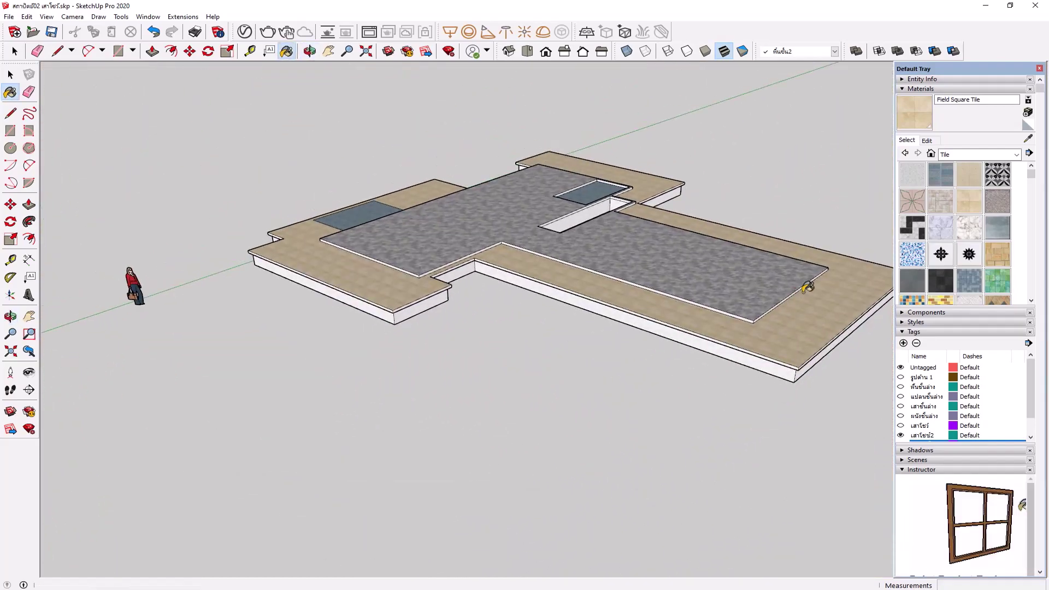
{"action": "mouse_move", "coordinate": [616, 278]}
{"action": "middle_mouse_down"}
{"action": "mouse_move", "coordinate": [628, 298]}
{"action": "mouse_move", "coordinate": [683, 286]}
{"action": "mouse_move", "coordinate": [725, 239]}
{"action": "middle_mouse_up"}
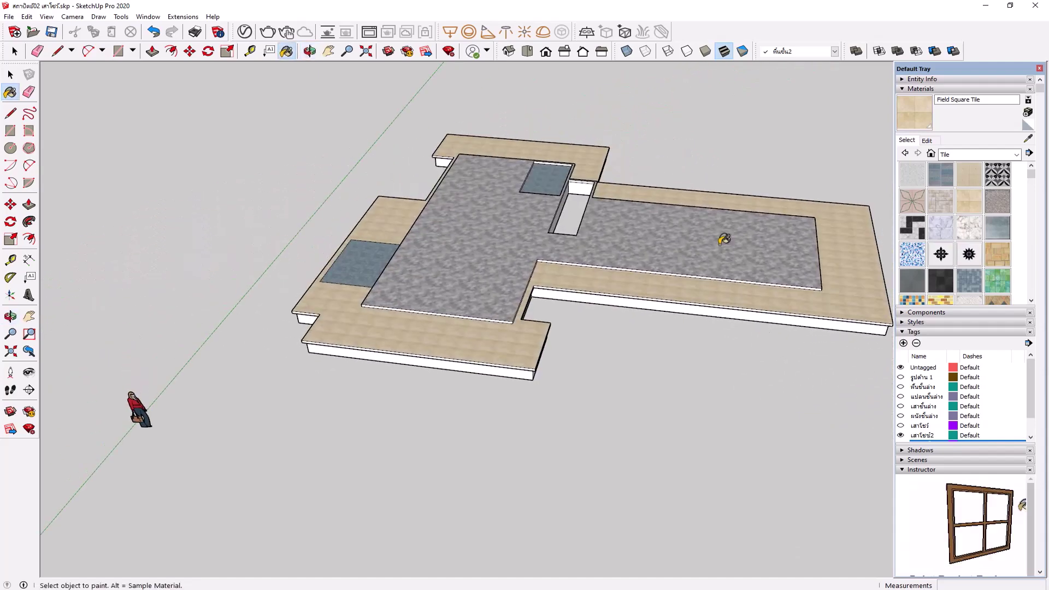
{"action": "middle_click_drag", "start_coordinate": [475, 268], "coordinate": [531, 294]}
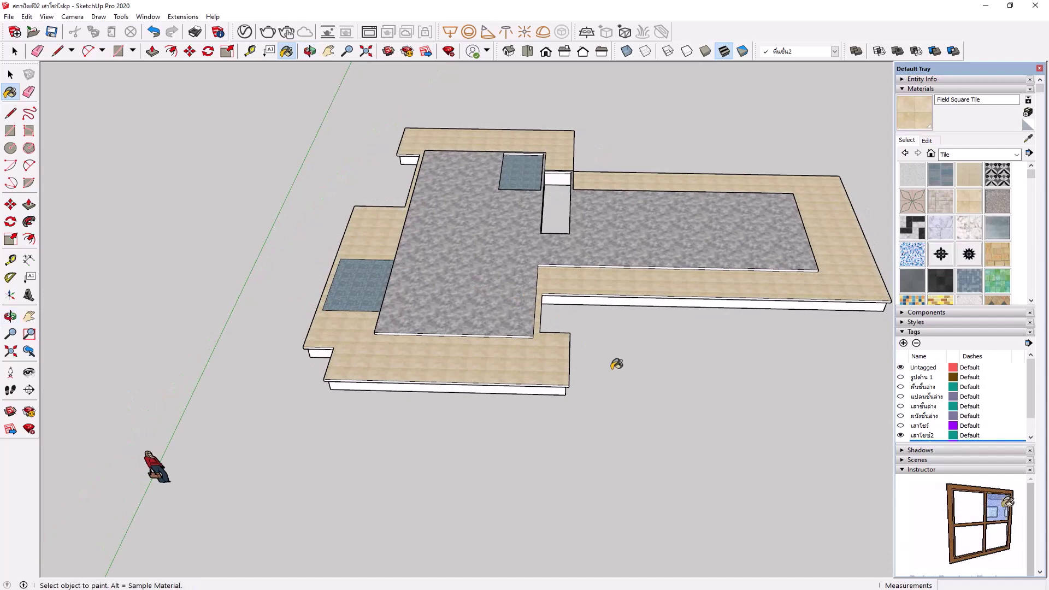
{"action": "mouse_move", "coordinate": [647, 278]}
{"action": "middle_mouse_down"}
{"action": "mouse_move", "coordinate": [615, 296]}
{"action": "mouse_move", "coordinate": [546, 295]}
{"action": "middle_mouse_up"}
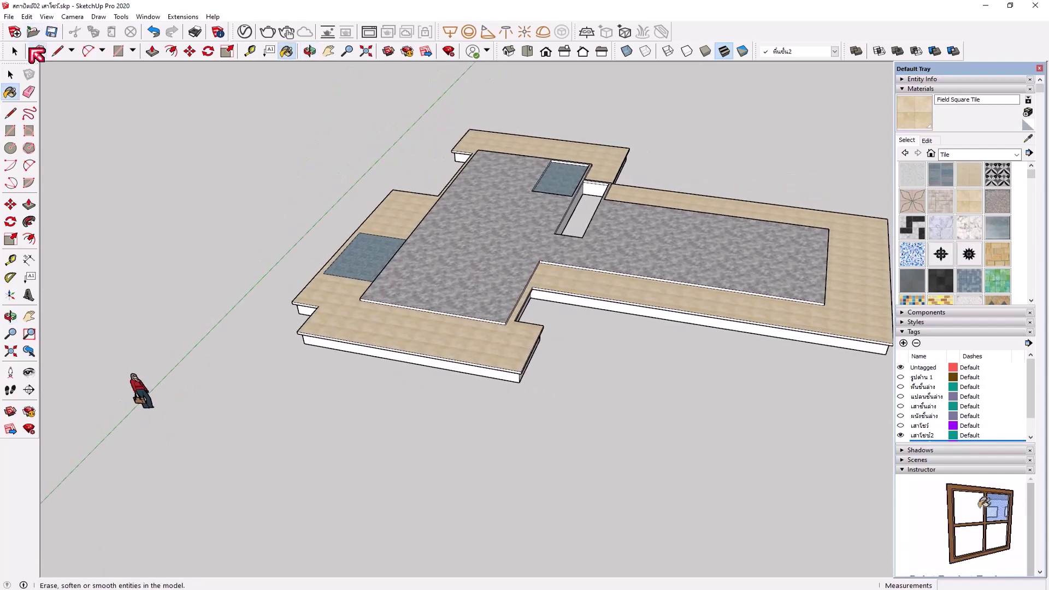
{"action": "left_click", "coordinate": [14, 51]}
{"action": "middle_click_drag", "start_coordinate": [565, 331], "coordinate": [585, 347]}
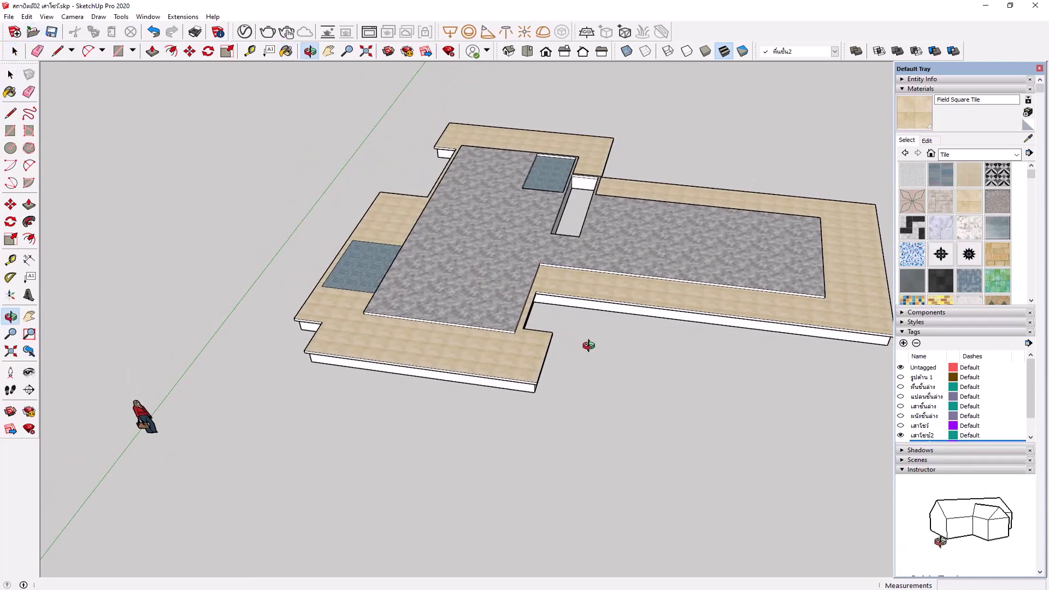
Triple-click to select all the slab geometry, apply Make Group, then deselect
{"action": "triple_click", "coordinate": [464, 265]}
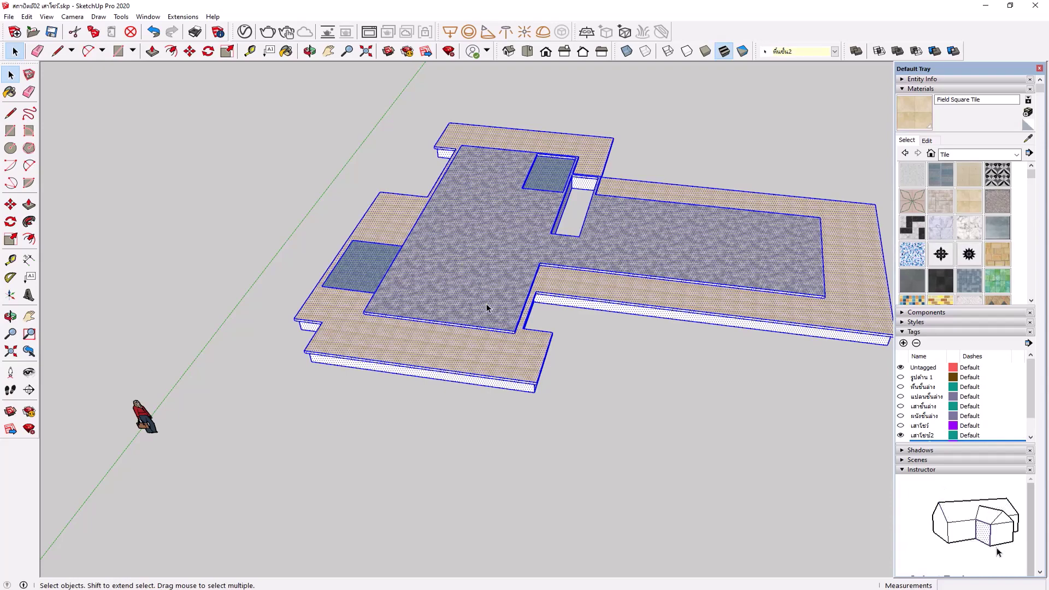
{"action": "mouse_move", "coordinate": [520, 317]}
{"action": "middle_mouse_down"}
{"action": "mouse_move", "coordinate": [557, 124]}
{"action": "mouse_move", "coordinate": [514, 188]}
{"action": "mouse_move", "coordinate": [608, 182]}
{"action": "mouse_move", "coordinate": [520, 376]}
{"action": "mouse_move", "coordinate": [503, 307]}
{"action": "mouse_move", "coordinate": [516, 316]}
{"action": "mouse_move", "coordinate": [514, 218]}
{"action": "mouse_move", "coordinate": [463, 317]}
{"action": "middle_mouse_up"}
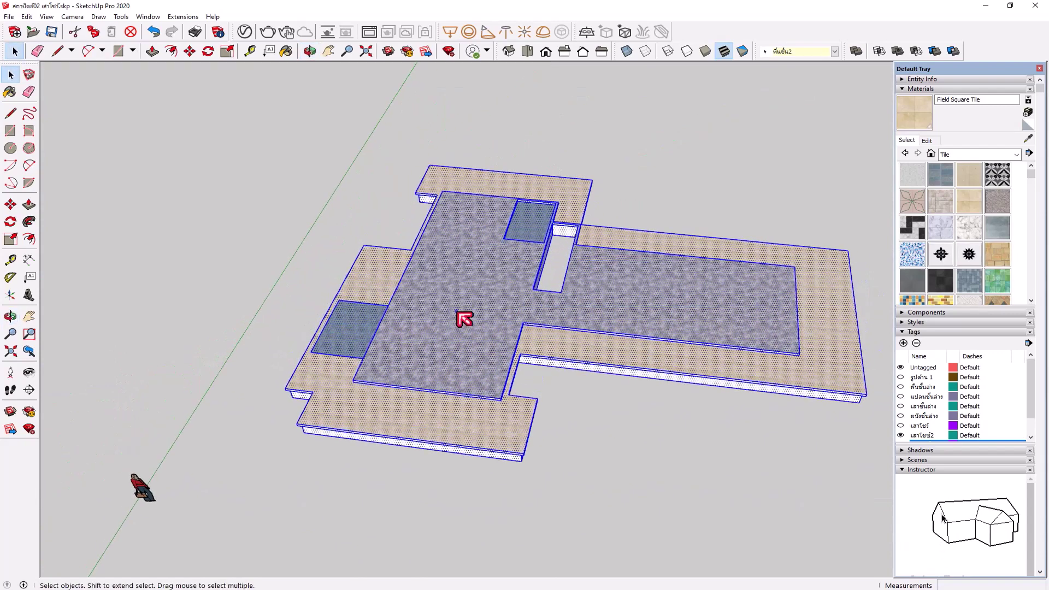
{"action": "right_click", "coordinate": [457, 311]}
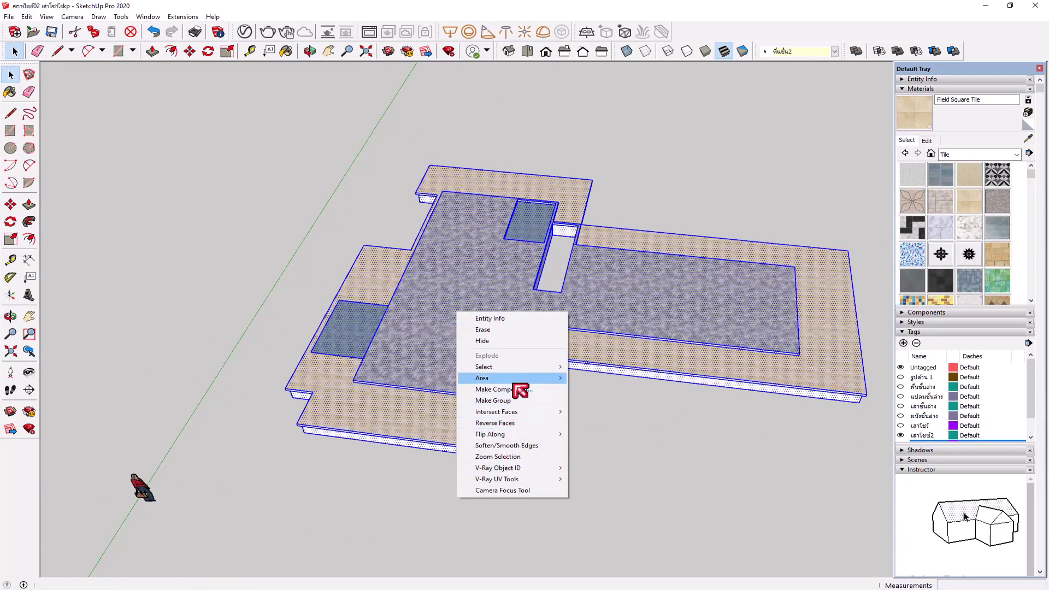
{"action": "left_click", "coordinate": [519, 401]}
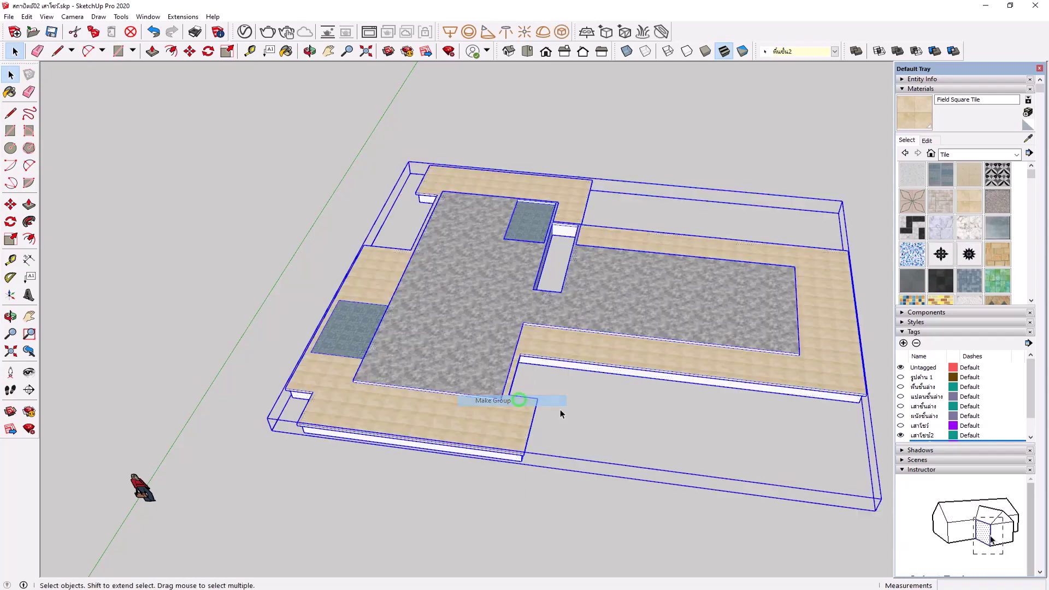
{"action": "left_click", "coordinate": [592, 500]}
{"action": "scroll", "coordinate": [543, 363], "scroll_direction": "down", "scroll_amount": 5}
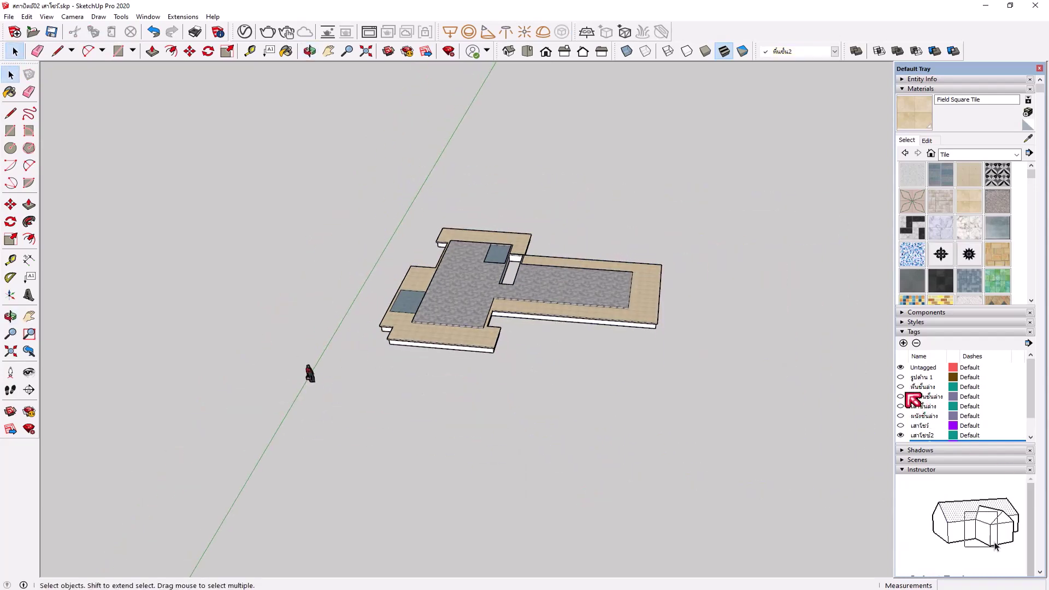
{"action": "left_click", "coordinate": [900, 387]}
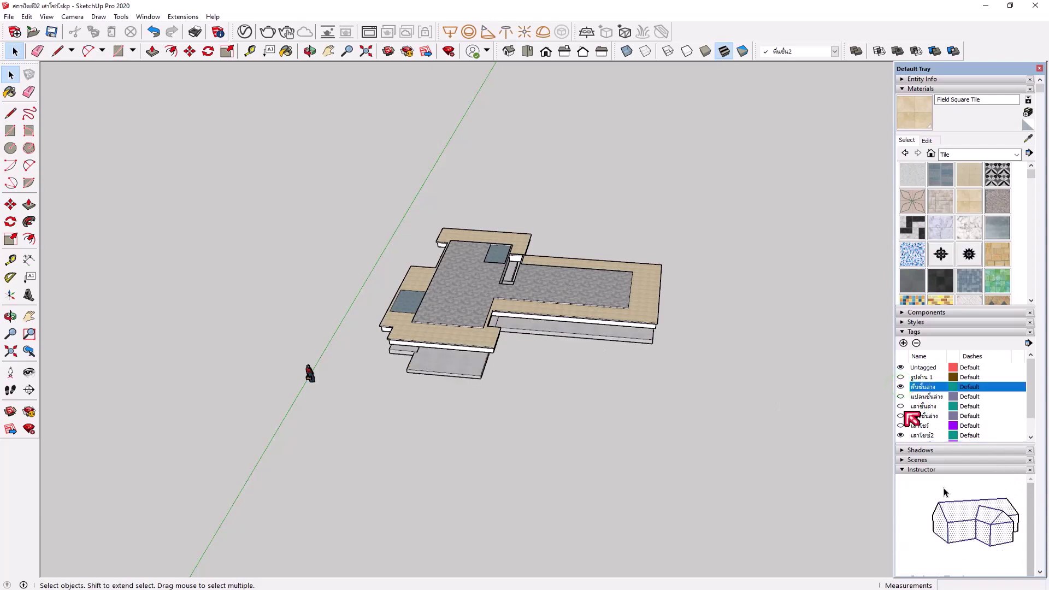
{"action": "left_click", "coordinate": [901, 406]}
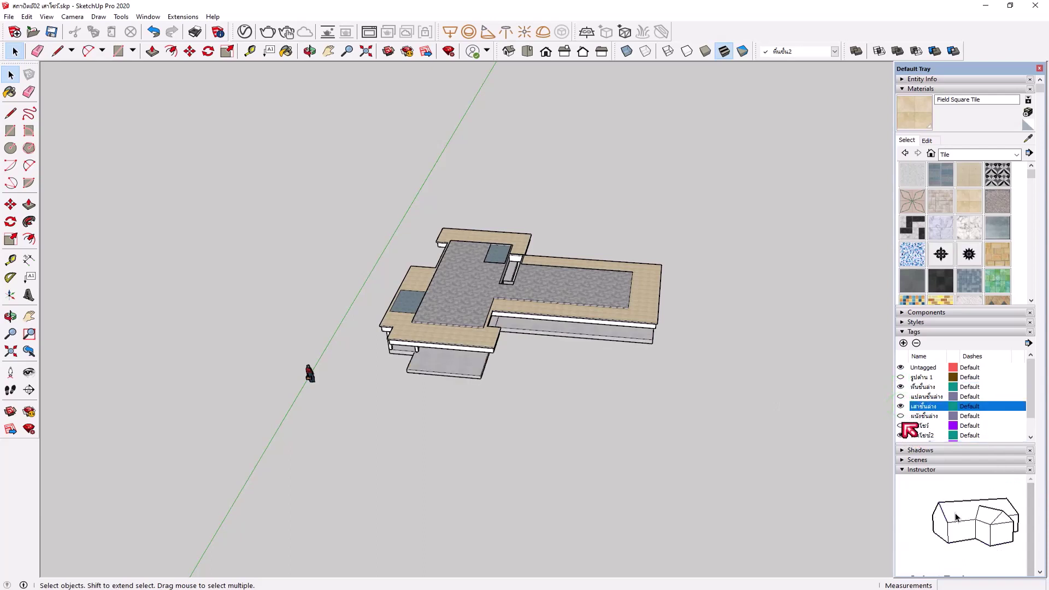
{"action": "left_click", "coordinate": [901, 416]}
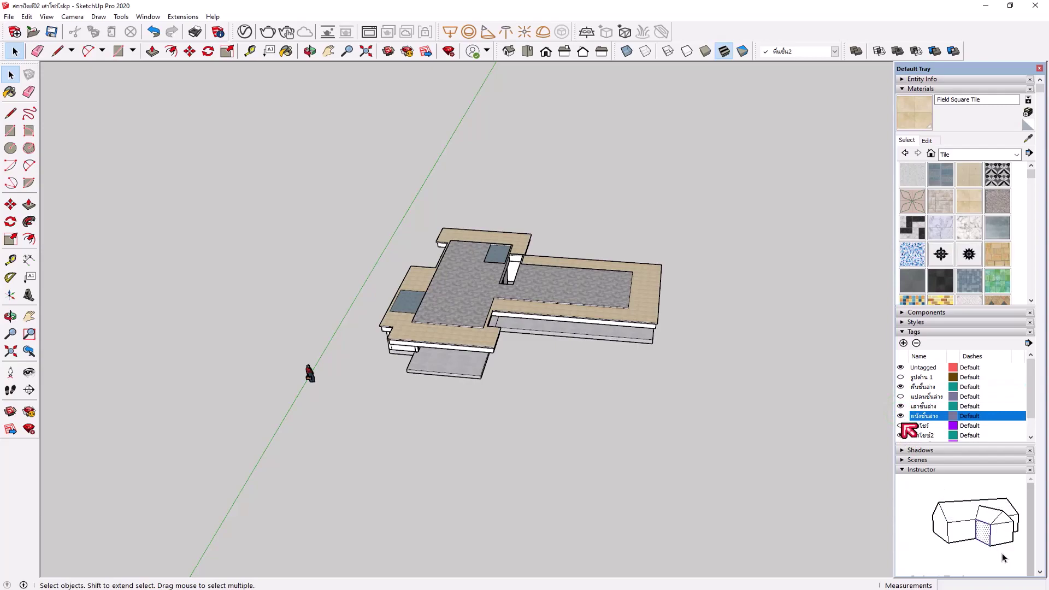
{"action": "left_click", "coordinate": [900, 426]}
{"action": "mouse_move", "coordinate": [553, 415]}
{"action": "middle_mouse_down"}
{"action": "mouse_move", "coordinate": [480, 393]}
{"action": "mouse_move", "coordinate": [632, 235]}
{"action": "mouse_move", "coordinate": [415, 274]}
{"action": "mouse_move", "coordinate": [360, 340]}
{"action": "mouse_move", "coordinate": [628, 368]}
{"action": "mouse_move", "coordinate": [601, 306]}
{"action": "mouse_move", "coordinate": [574, 328]}
{"action": "mouse_move", "coordinate": [564, 427]}
{"action": "mouse_move", "coordinate": [694, 382]}
{"action": "mouse_move", "coordinate": [251, 376]}
{"action": "mouse_move", "coordinate": [489, 308]}
{"action": "mouse_move", "coordinate": [387, 444]}
{"action": "mouse_move", "coordinate": [508, 432]}
{"action": "mouse_move", "coordinate": [513, 452]}
{"action": "mouse_move", "coordinate": [517, 419]}
{"action": "mouse_move", "coordinate": [348, 365]}
{"action": "mouse_move", "coordinate": [356, 323]}
{"action": "middle_mouse_up"}
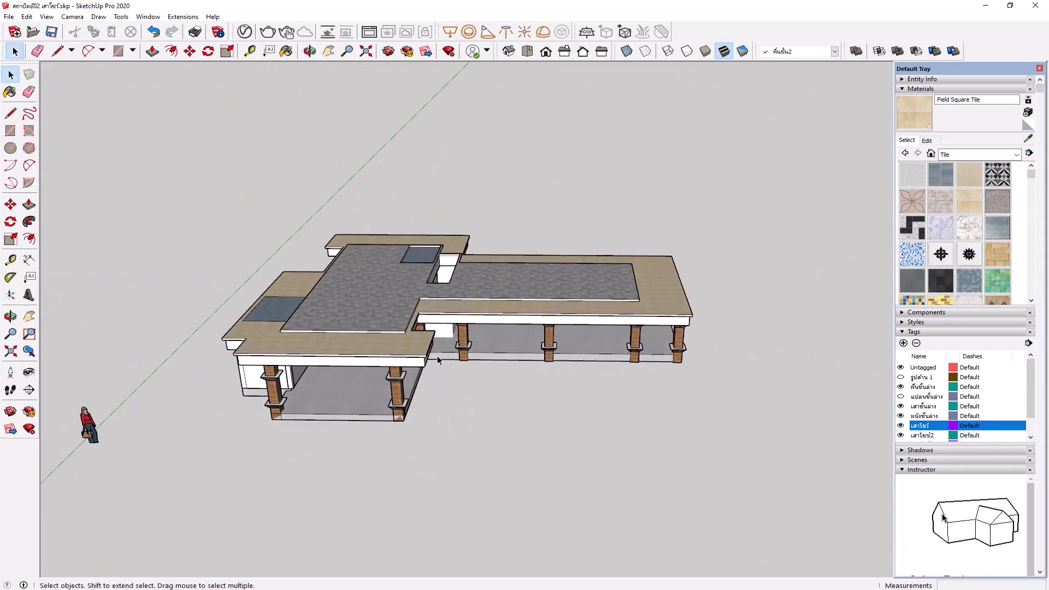
{"action": "mouse_move", "coordinate": [433, 358]}
{"action": "middle_mouse_down"}
{"action": "mouse_move", "coordinate": [492, 368]}
{"action": "mouse_move", "coordinate": [467, 374]}
{"action": "middle_mouse_up"}
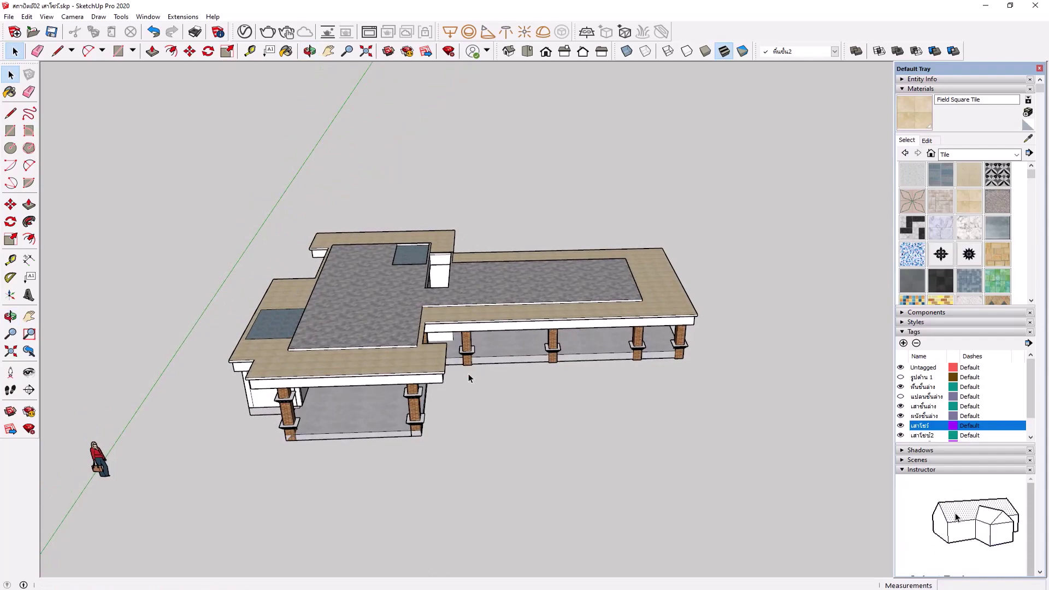
{"action": "mouse_move", "coordinate": [468, 374]}
{"action": "middle_mouse_down"}
{"action": "mouse_move", "coordinate": [508, 459]}
{"action": "mouse_move", "coordinate": [447, 461]}
{"action": "middle_mouse_up"}
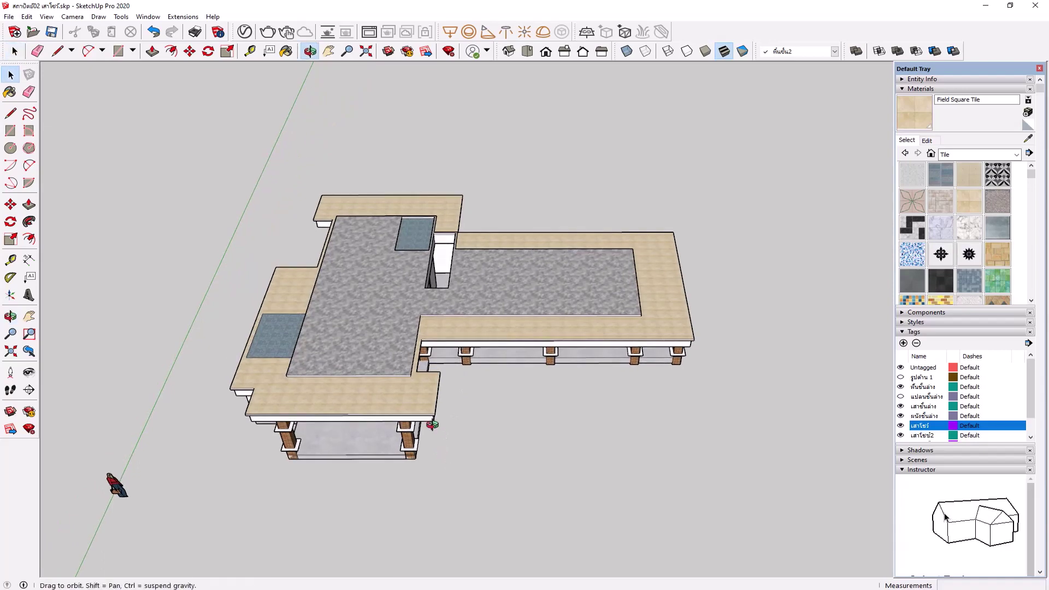
{"action": "middle_click_drag", "start_coordinate": [432, 425], "coordinate": [383, 312]}
{"action": "scroll", "coordinate": [384, 337], "scroll_direction": "up", "scroll_amount": 2}
{"action": "scroll", "coordinate": [596, 362], "scroll_direction": "down", "scroll_amount": 2}
{"action": "middle_click_drag", "start_coordinate": [595, 362], "coordinate": [415, 375]}
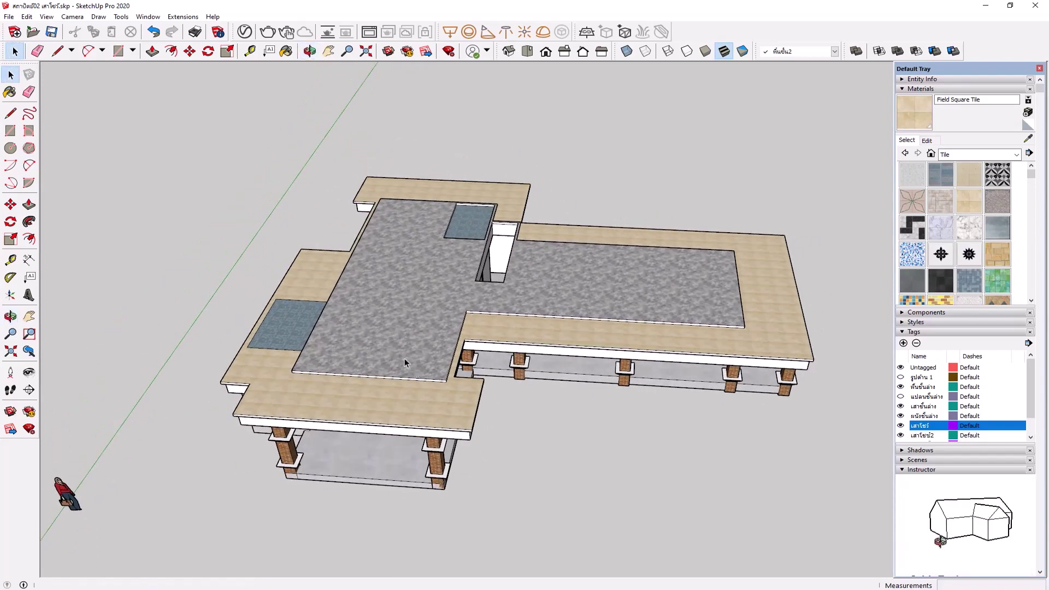
{"action": "scroll", "coordinate": [415, 317], "scroll_direction": "up", "scroll_amount": 1}
{"action": "scroll", "coordinate": [414, 319], "scroll_direction": "down", "scroll_amount": 1}
{"action": "scroll", "coordinate": [413, 353], "scroll_direction": "down", "scroll_amount": 2}
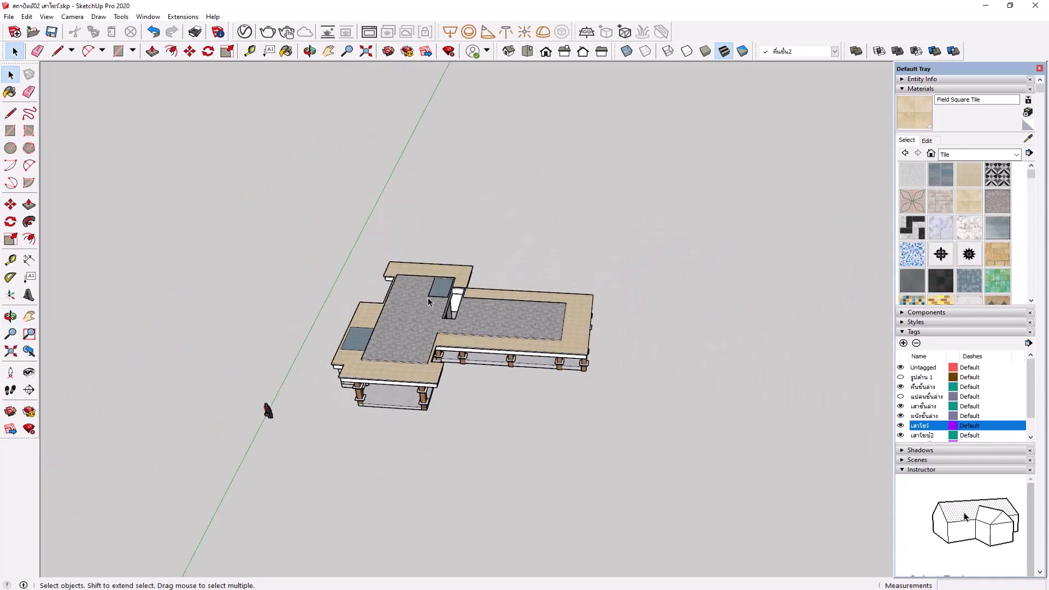
{"action": "mouse_move", "coordinate": [414, 352]}
{"action": "middle_mouse_down"}
{"action": "mouse_move", "coordinate": [405, 415]}
{"action": "mouse_move", "coordinate": [395, 382]}
{"action": "middle_mouse_up"}
{"action": "scroll", "coordinate": [401, 430], "scroll_direction": "up", "scroll_amount": 1}
Turn on the ground-floor plan tag and orbit to view the drawing beneath the slab
{"action": "scroll", "coordinate": [401, 425], "scroll_direction": "up", "scroll_amount": 1}
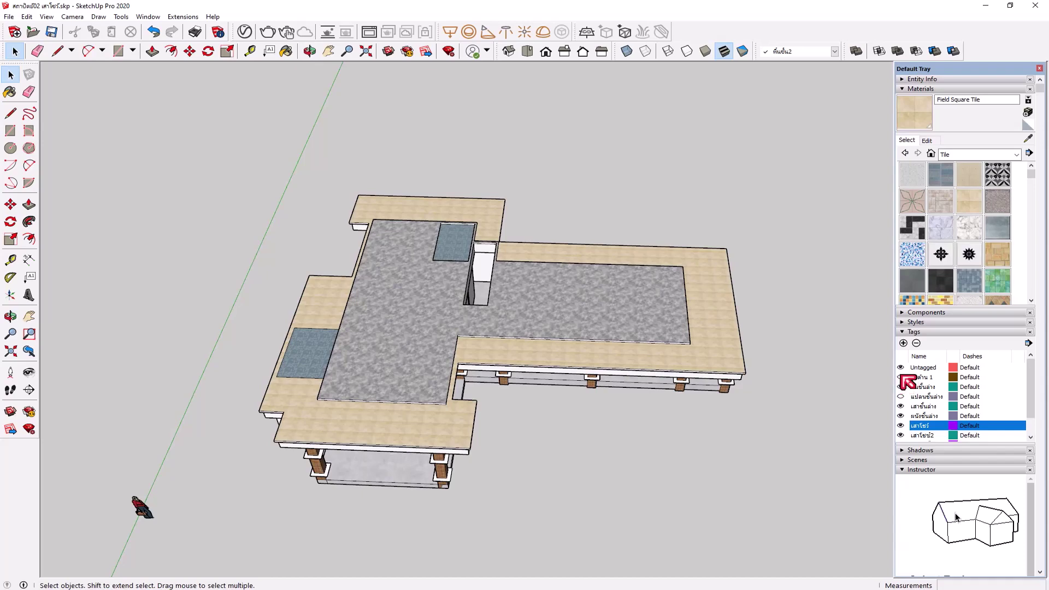
{"action": "left_click", "coordinate": [901, 397]}
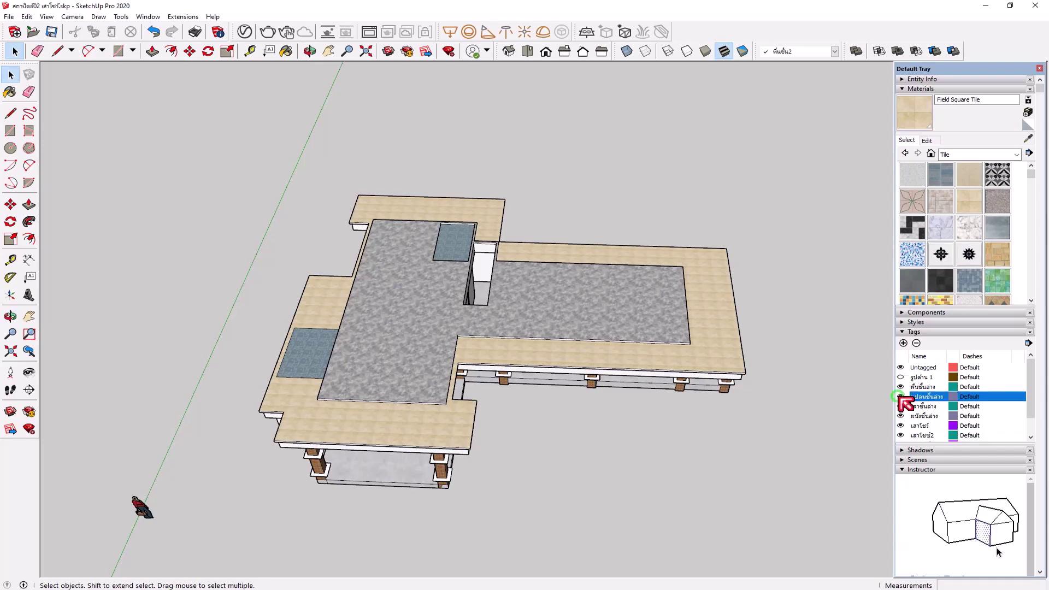
{"action": "middle_click_drag", "start_coordinate": [563, 411], "coordinate": [518, 424]}
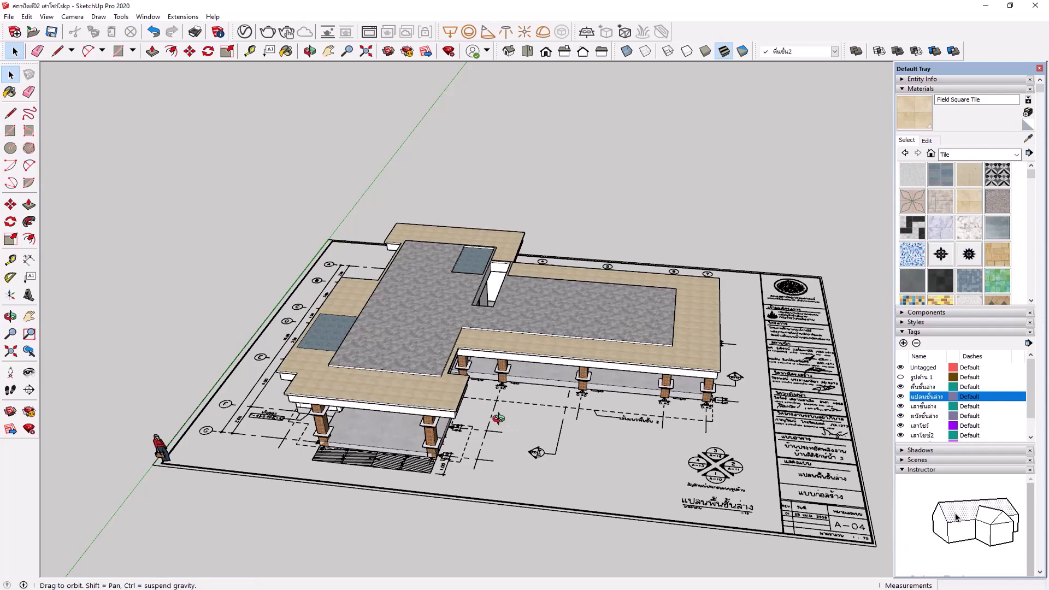
{"action": "middle_click_drag", "start_coordinate": [503, 426], "coordinate": [521, 419]}
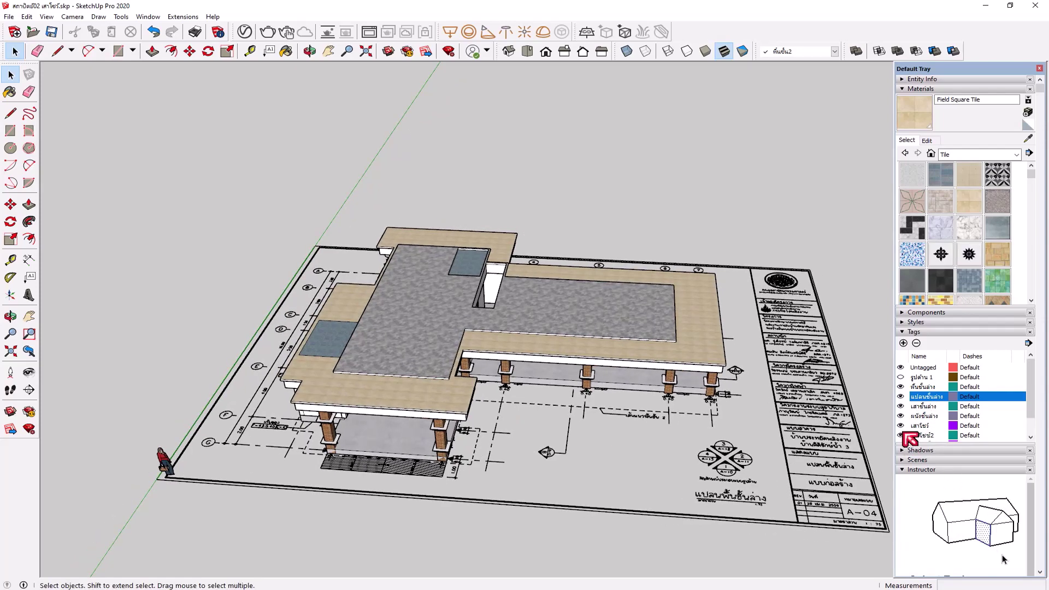
{"action": "scroll", "coordinate": [907, 424], "scroll_direction": "down", "scroll_amount": 3}
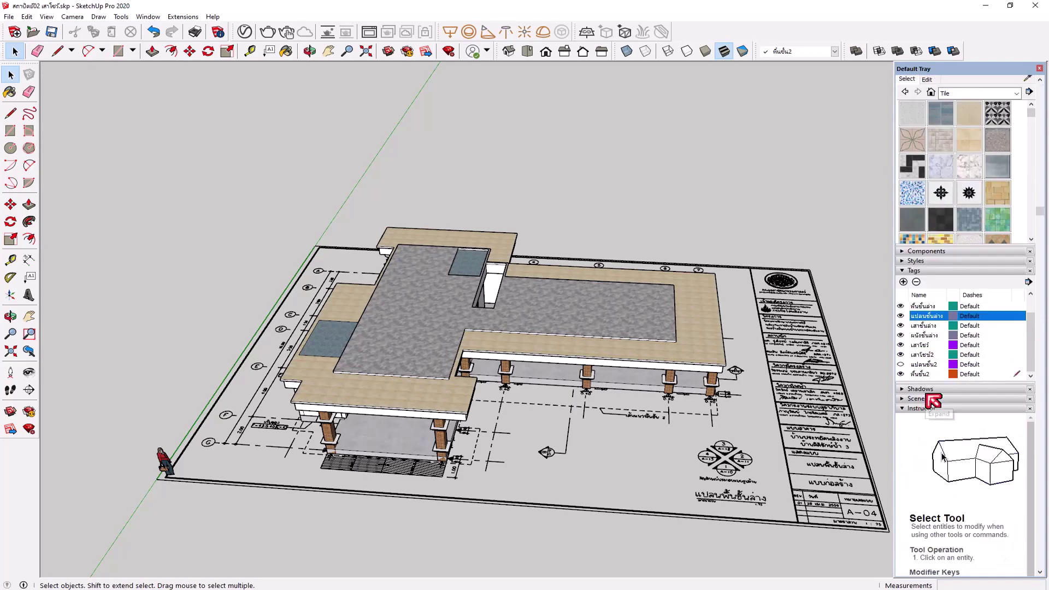
Unhide the second-floor plan drawing and orbit to a steeper view over the plans
{"action": "left_click", "coordinate": [924, 364]}
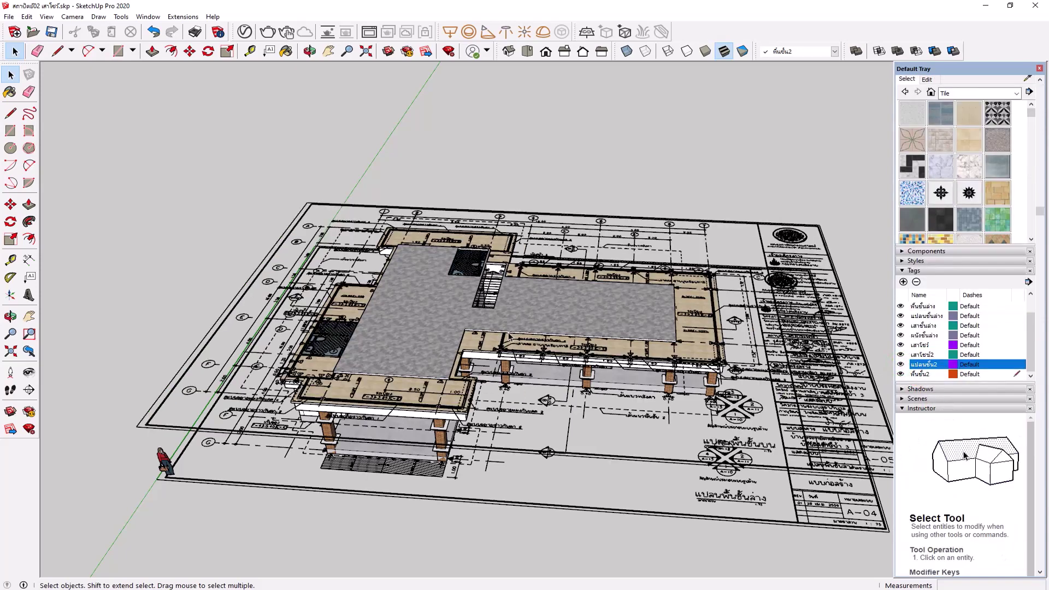
{"action": "middle_click_drag", "start_coordinate": [525, 394], "coordinate": [526, 425]}
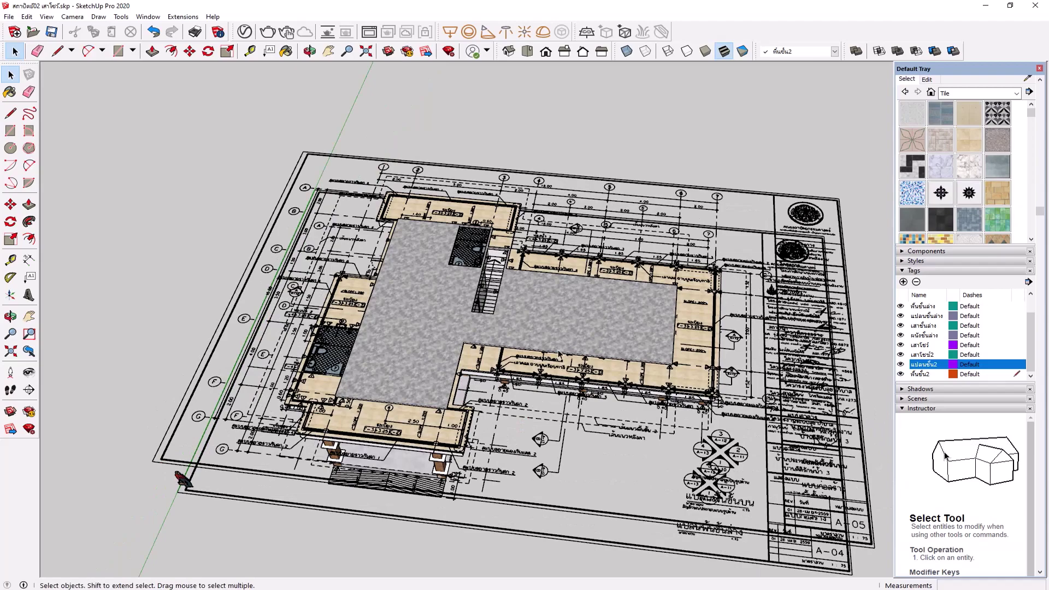
{"action": "scroll", "coordinate": [557, 353], "scroll_direction": "up", "scroll_amount": 3}
{"action": "scroll", "coordinate": [505, 391], "scroll_direction": "up", "scroll_amount": 2}
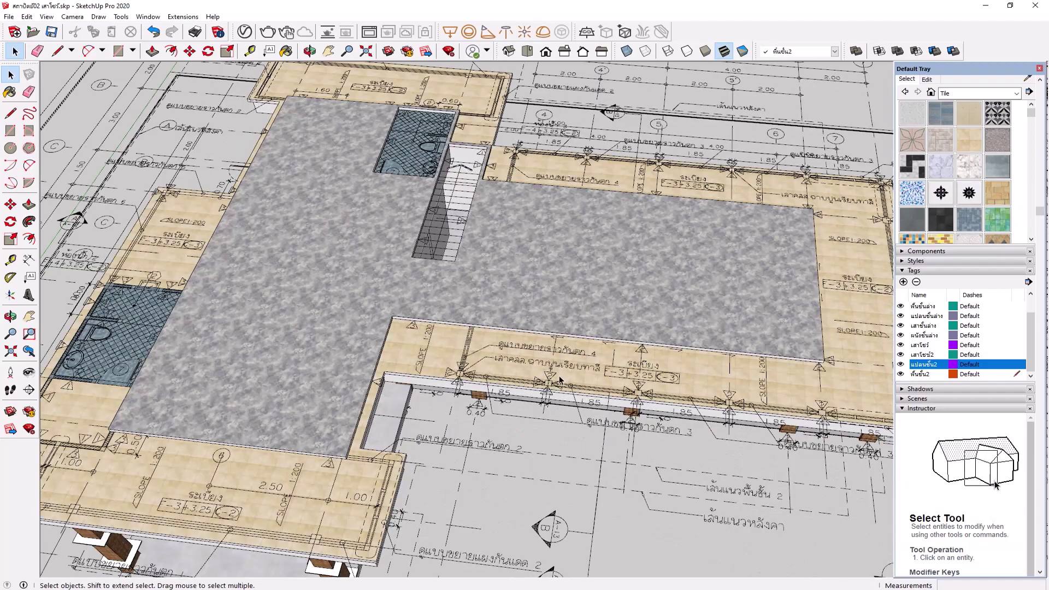
{"action": "scroll", "coordinate": [531, 383], "scroll_direction": "down", "scroll_amount": 1}
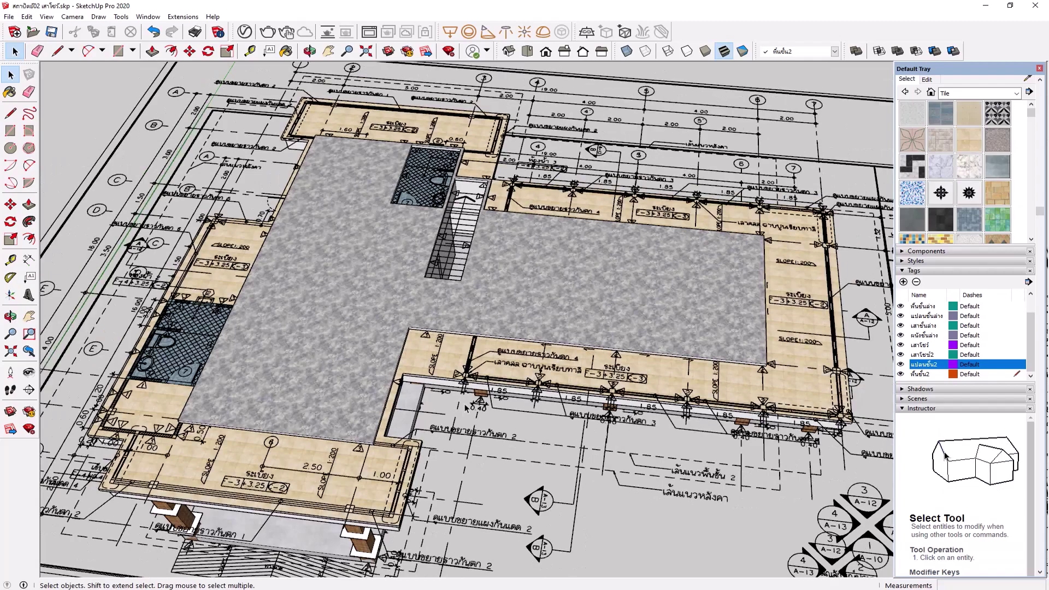
{"action": "middle_click_drag", "start_coordinate": [464, 407], "coordinate": [623, 257]}
{"action": "scroll", "coordinate": [623, 257], "scroll_direction": "down", "scroll_amount": 2}
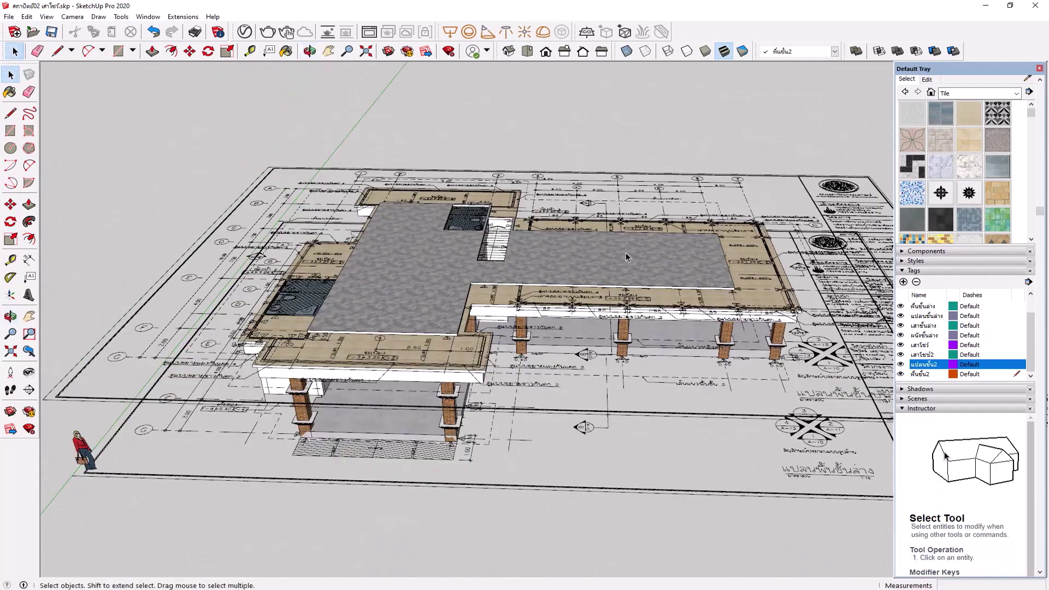
Move the second-floor plan drawing up 0.1 along the blue axis onto the slab
{"action": "left_click", "coordinate": [65, 399]}
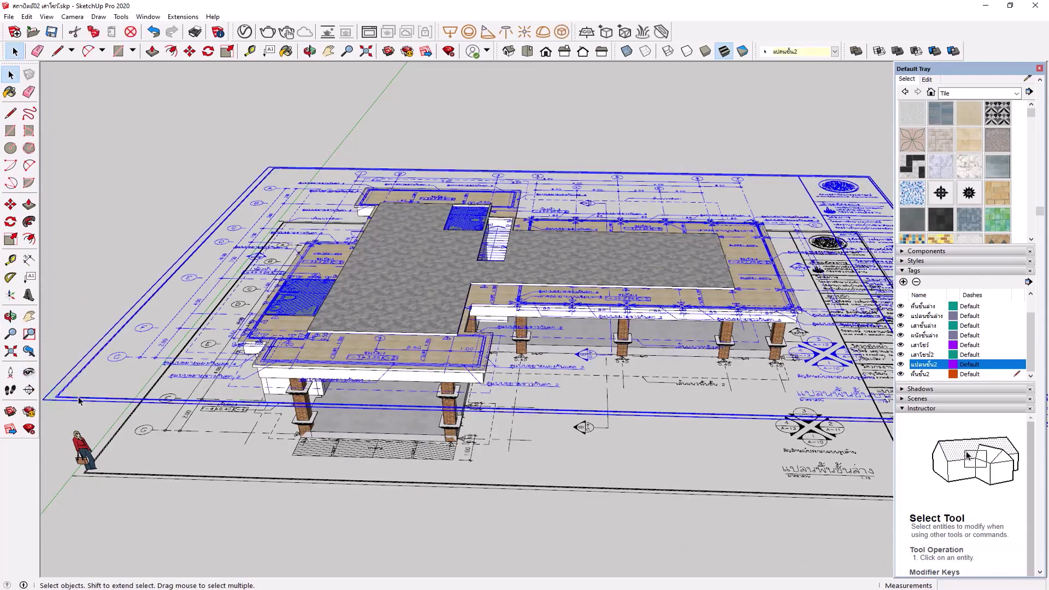
{"action": "left_click", "coordinate": [190, 51]}
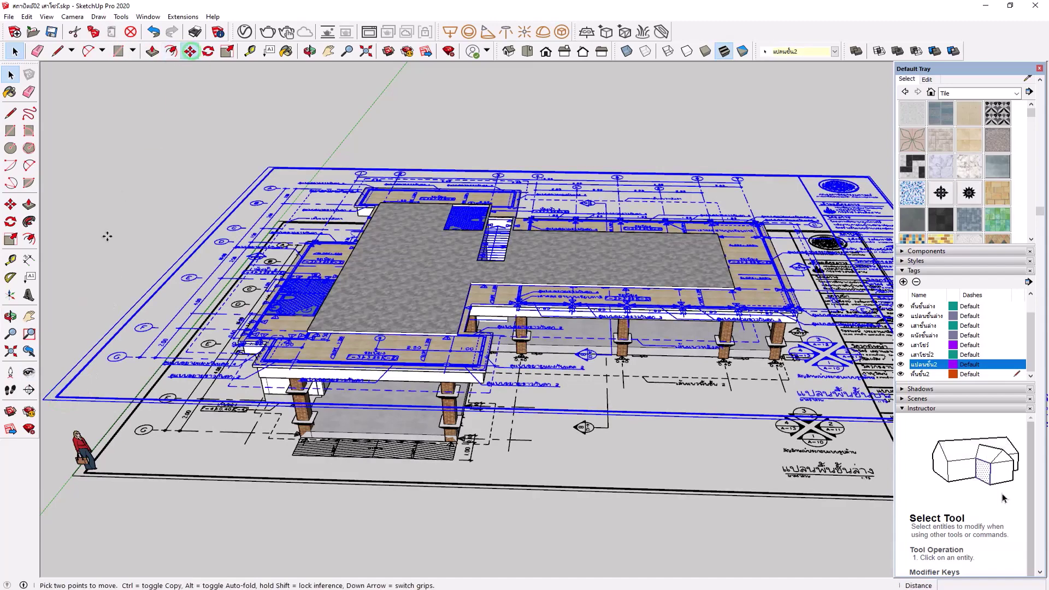
{"action": "left_click", "coordinate": [101, 268]}
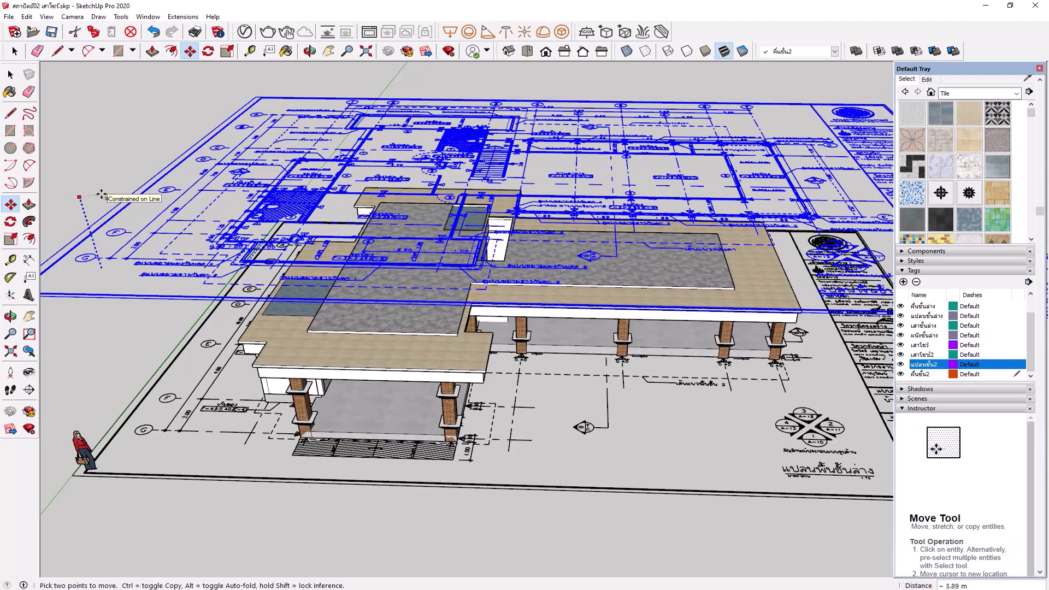
{"action": "type", "text": ".1"}
{"action": "key", "text": "Return"}
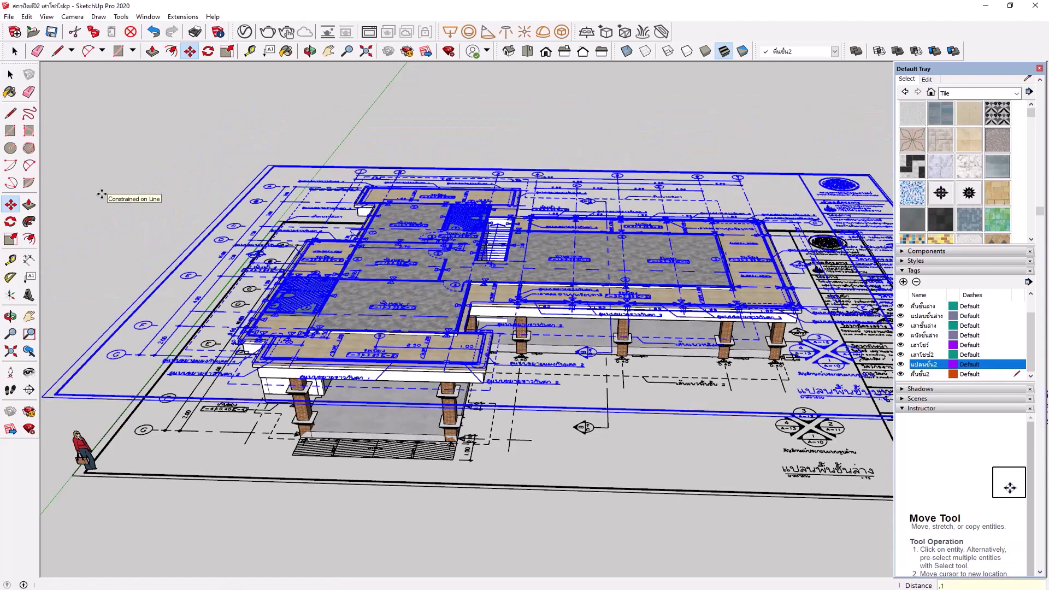
{"action": "key", "text": "space"}
{"action": "left_click", "coordinate": [90, 176]}
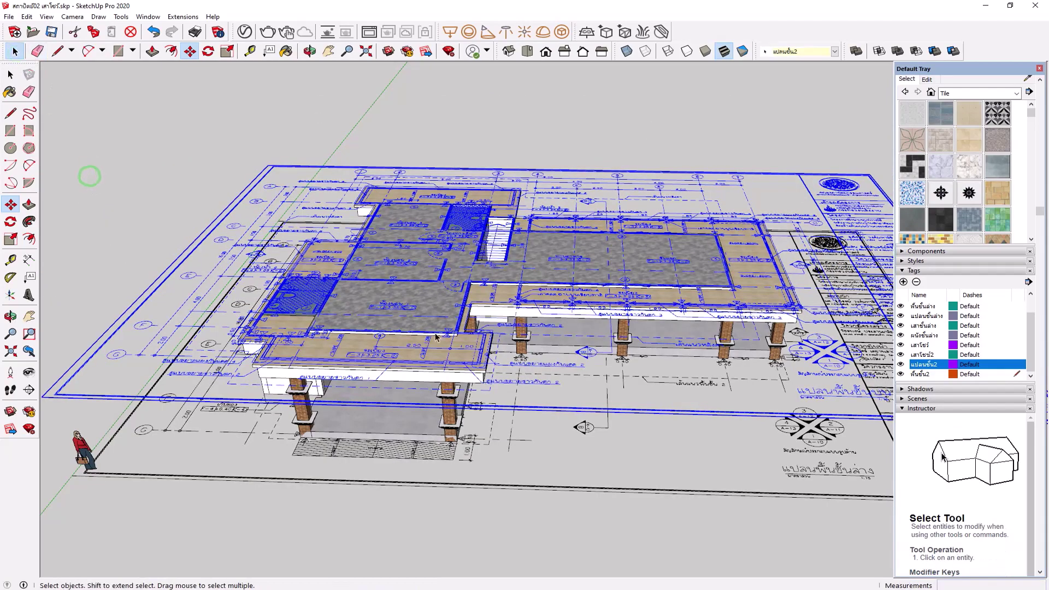
{"action": "mouse_move", "coordinate": [436, 337]}
{"action": "middle_mouse_down"}
{"action": "mouse_move", "coordinate": [444, 217]}
{"action": "mouse_move", "coordinate": [475, 213]}
{"action": "middle_mouse_up"}
{"action": "scroll", "coordinate": [445, 217], "scroll_direction": "up", "scroll_amount": 3}
{"action": "scroll", "coordinate": [278, 254], "scroll_direction": "up", "scroll_amount": 3}
{"action": "scroll", "coordinate": [452, 425], "scroll_direction": "down", "scroll_amount": 3}
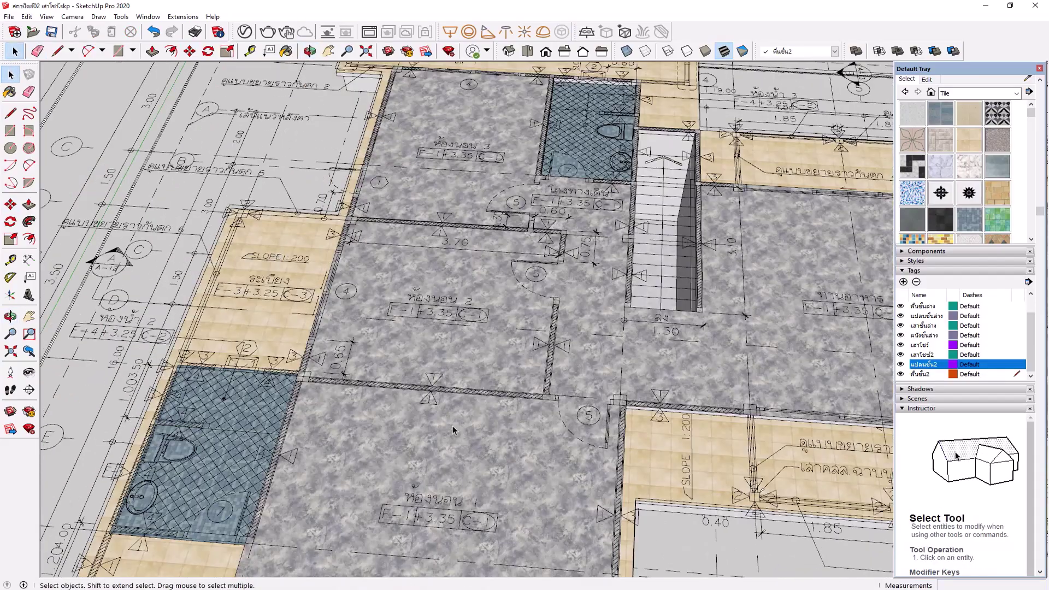
{"action": "scroll", "coordinate": [452, 426], "scroll_direction": "down", "scroll_amount": 2}
{"action": "mouse_move", "coordinate": [453, 425]}
{"action": "middle_mouse_down"}
{"action": "mouse_move", "coordinate": [424, 401]}
{"action": "mouse_move", "coordinate": [468, 387]}
{"action": "middle_mouse_up"}
{"action": "scroll", "coordinate": [515, 270], "scroll_direction": "up", "scroll_amount": 2}
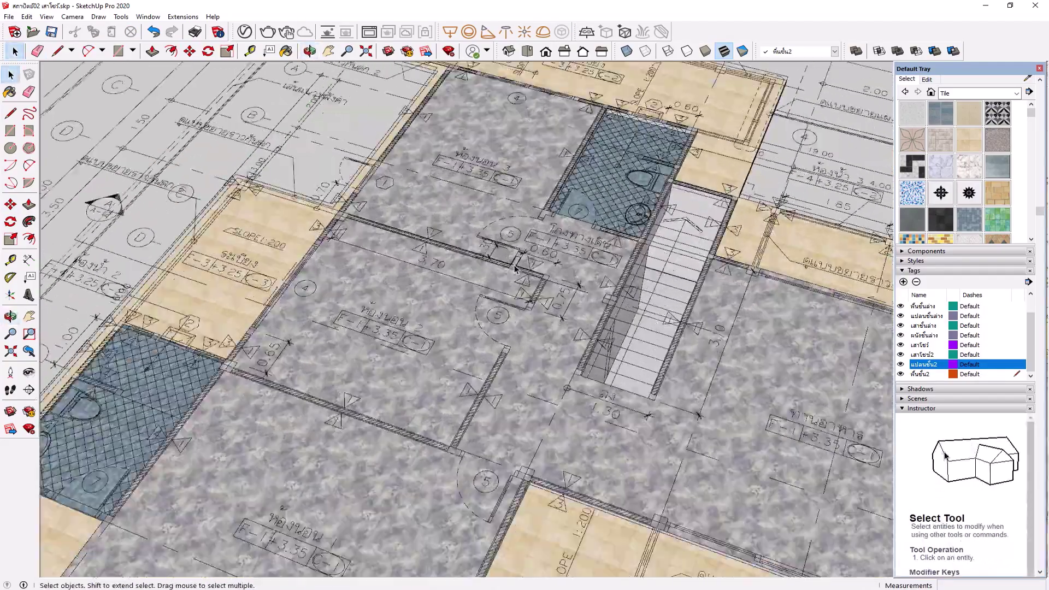
{"action": "scroll", "coordinate": [528, 328], "scroll_direction": "up", "scroll_amount": 2}
{"action": "scroll", "coordinate": [528, 328], "scroll_direction": "up", "scroll_amount": 2}
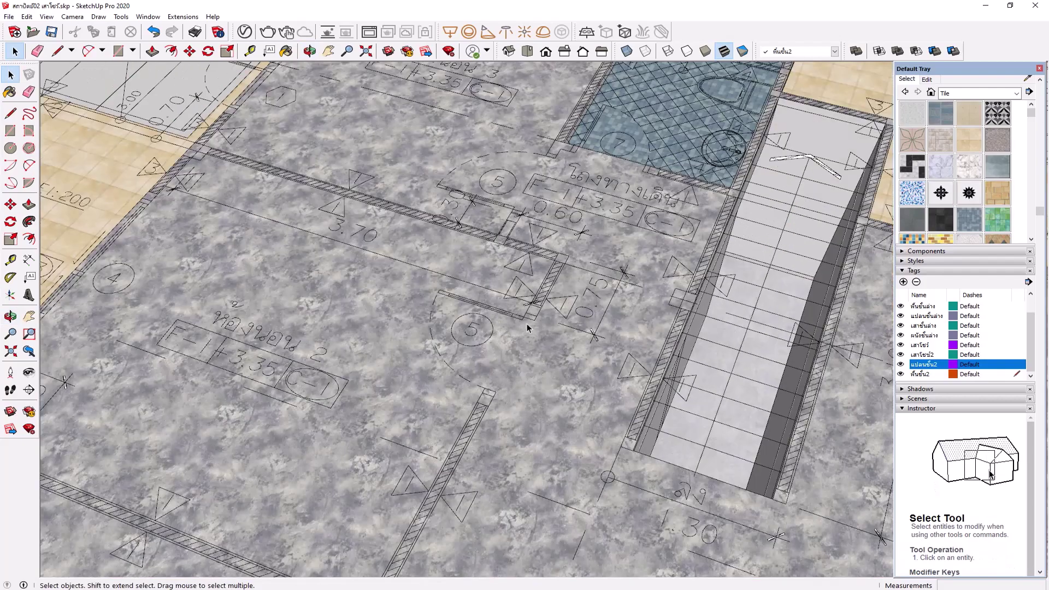
{"action": "scroll", "coordinate": [528, 328], "scroll_direction": "down", "scroll_amount": 1}
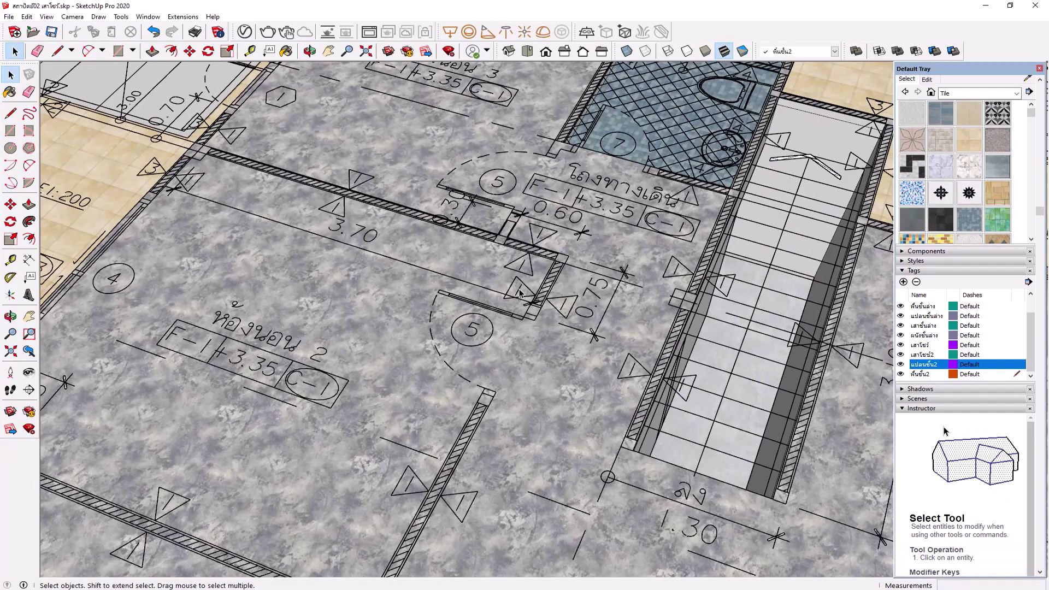
{"action": "scroll", "coordinate": [519, 336], "scroll_direction": "down", "scroll_amount": 2}
{"action": "scroll", "coordinate": [508, 347], "scroll_direction": "down", "scroll_amount": 2}
{"action": "scroll", "coordinate": [505, 350], "scroll_direction": "down", "scroll_amount": 1}
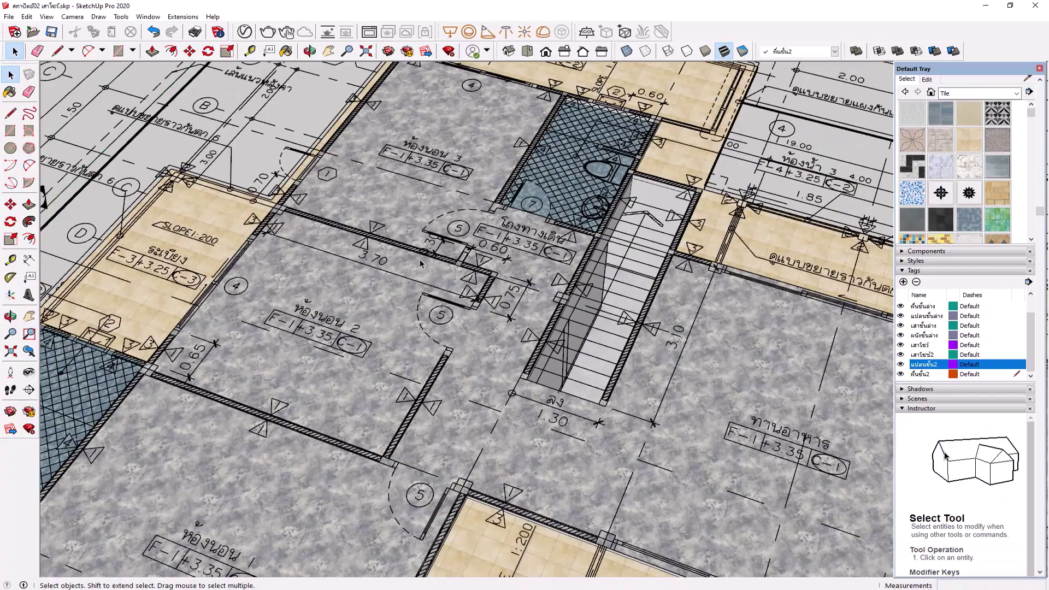
{"action": "scroll", "coordinate": [418, 261], "scroll_direction": "down", "scroll_amount": 1}
{"action": "scroll", "coordinate": [415, 252], "scroll_direction": "down", "scroll_amount": 4}
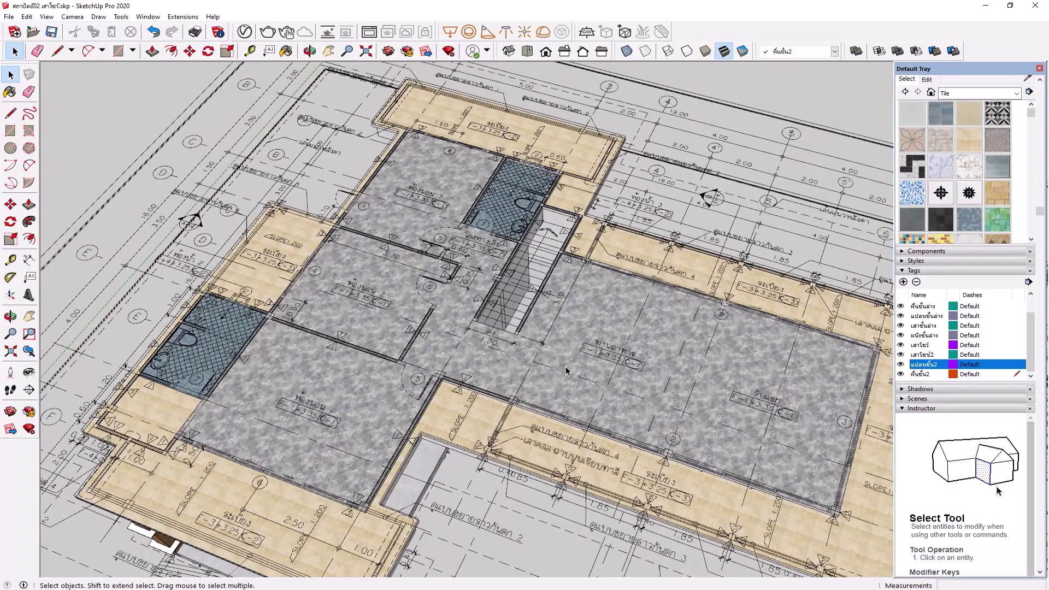
{"action": "scroll", "coordinate": [403, 297], "scroll_direction": "up", "scroll_amount": 3}
{"action": "scroll", "coordinate": [397, 299], "scroll_direction": "down", "scroll_amount": 1}
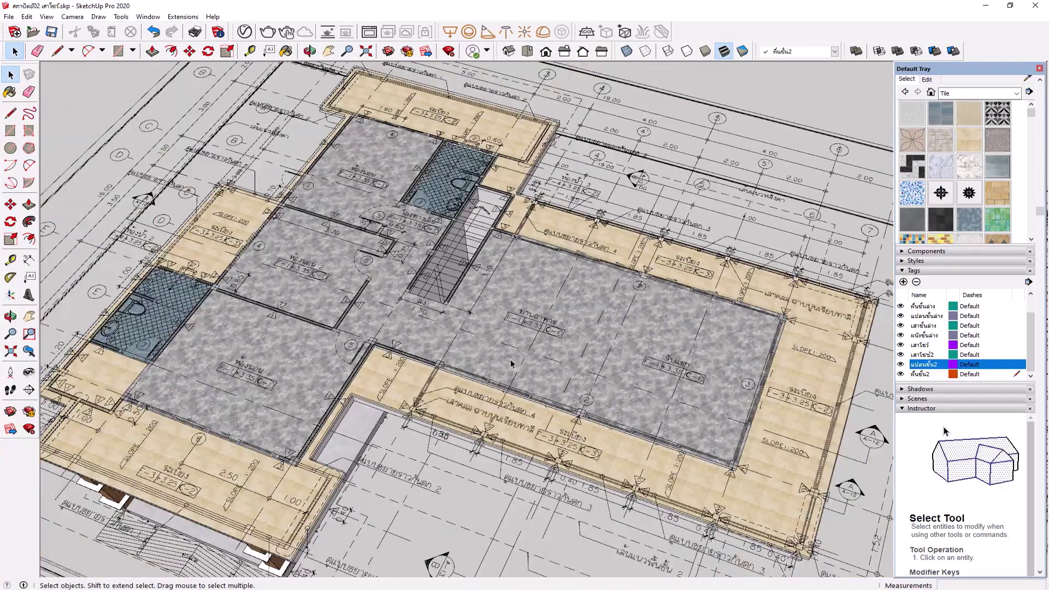
{"action": "mouse_move", "coordinate": [511, 364]}
{"action": "middle_mouse_down"}
{"action": "mouse_move", "coordinate": [579, 349]}
{"action": "mouse_move", "coordinate": [508, 363]}
{"action": "middle_mouse_up"}
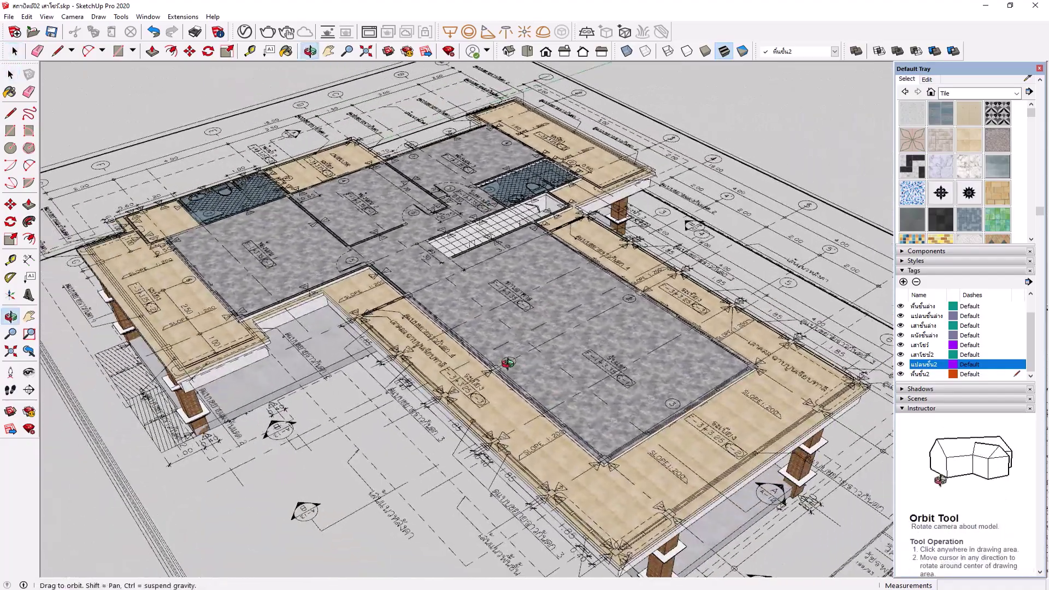
{"action": "key", "text": "space"}
{"action": "scroll", "coordinate": [643, 374], "scroll_direction": "down", "scroll_amount": 3}
{"action": "mouse_move", "coordinate": [642, 375]}
{"action": "middle_mouse_down"}
{"action": "mouse_move", "coordinate": [623, 344]}
{"action": "mouse_move", "coordinate": [430, 273]}
{"action": "middle_mouse_up"}
{"action": "mouse_move", "coordinate": [494, 307]}
{"action": "middle_mouse_down"}
{"action": "mouse_move", "coordinate": [571, 339]}
{"action": "mouse_move", "coordinate": [674, 351]}
{"action": "middle_mouse_up"}
{"action": "scroll", "coordinate": [654, 342], "scroll_direction": "up", "scroll_amount": 2}
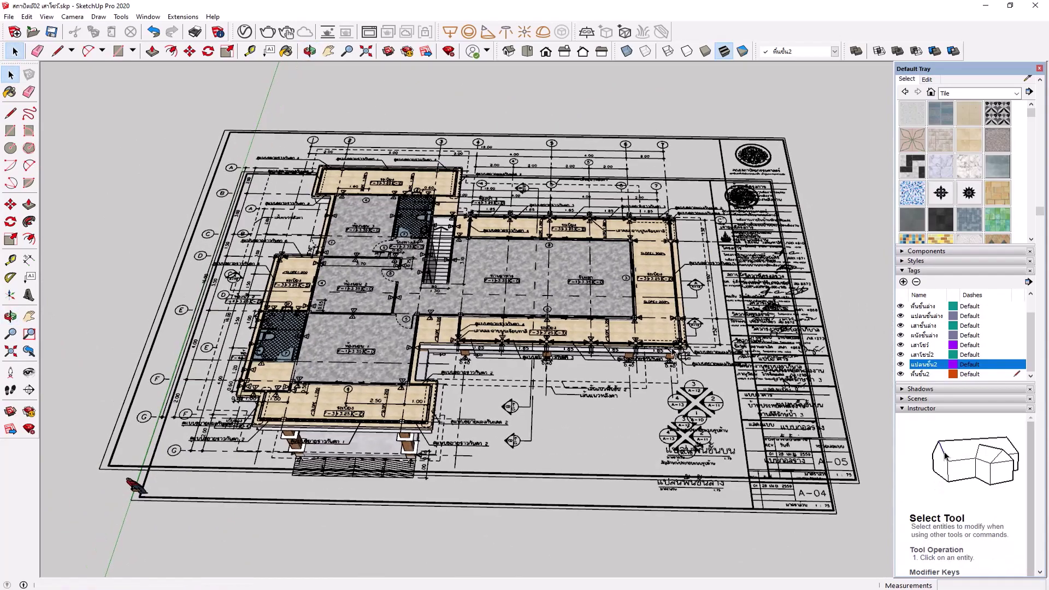